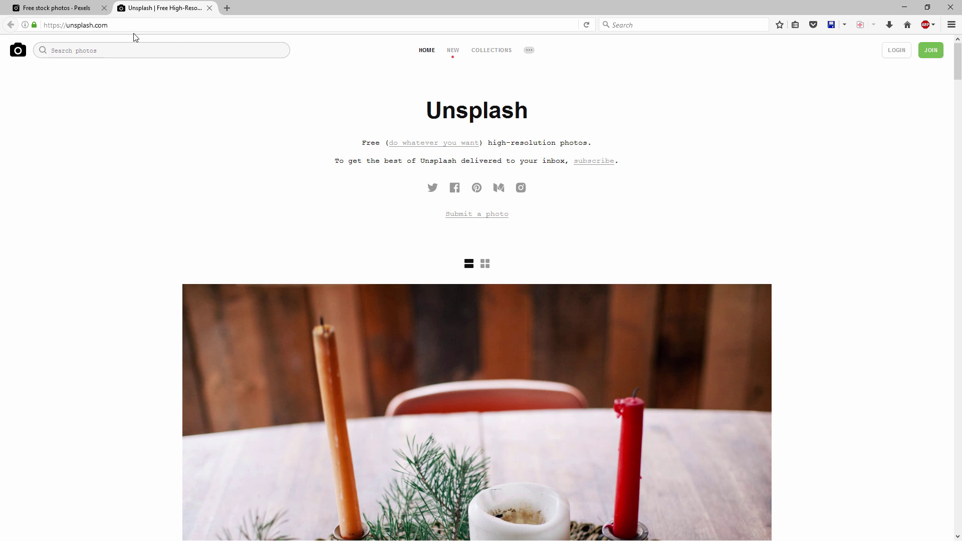
Search Pexels for "person" and open the black-and-white photo of the bearded man in a beanie.
click(63, 9)
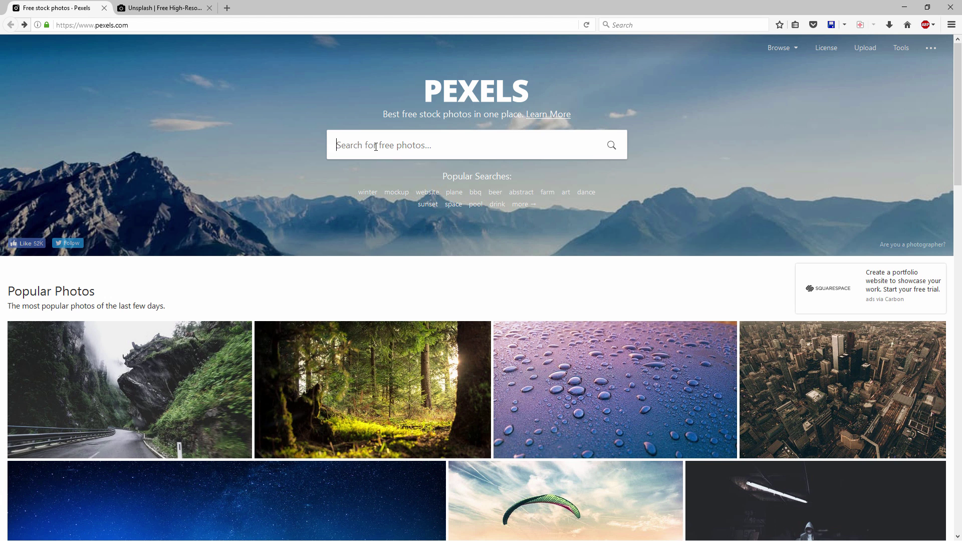
text(person)
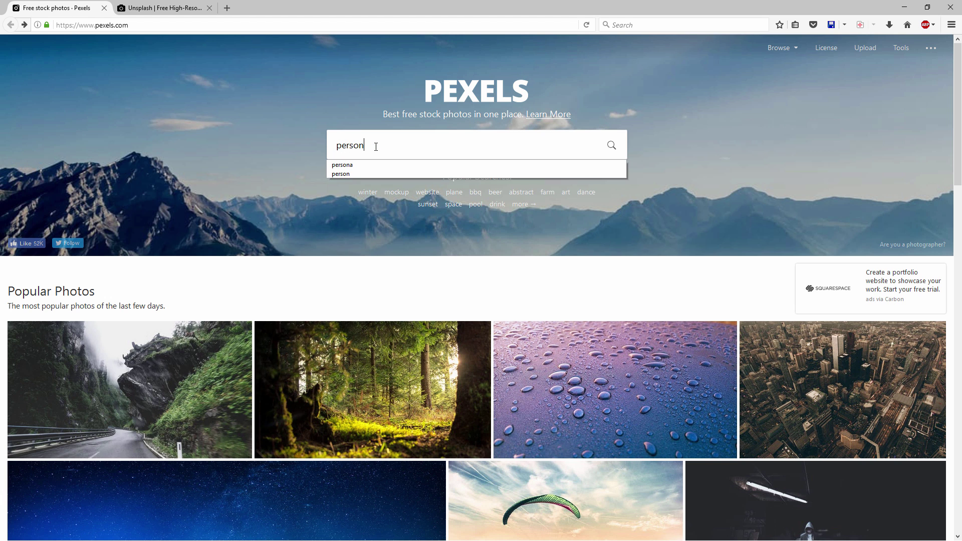
key(Return)
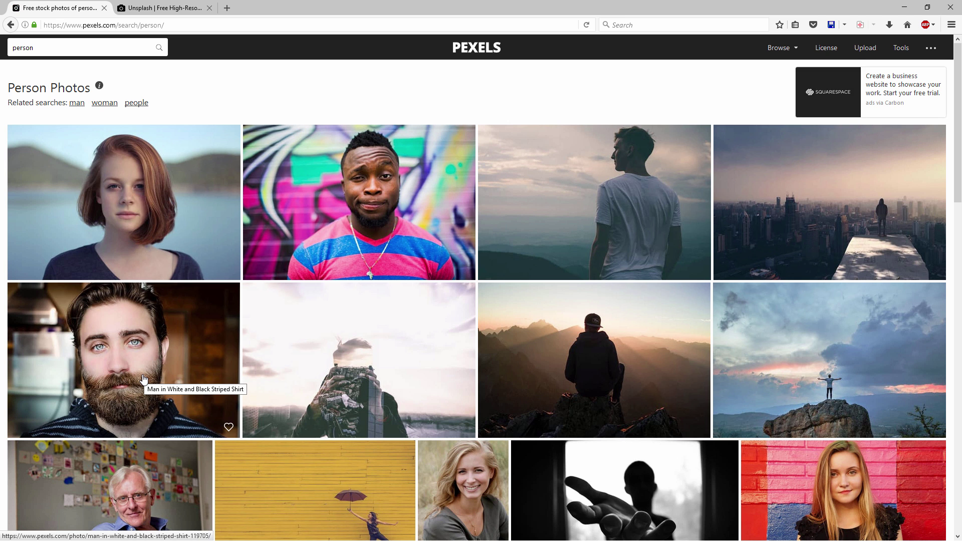
scroll(142, 378, down, 6)
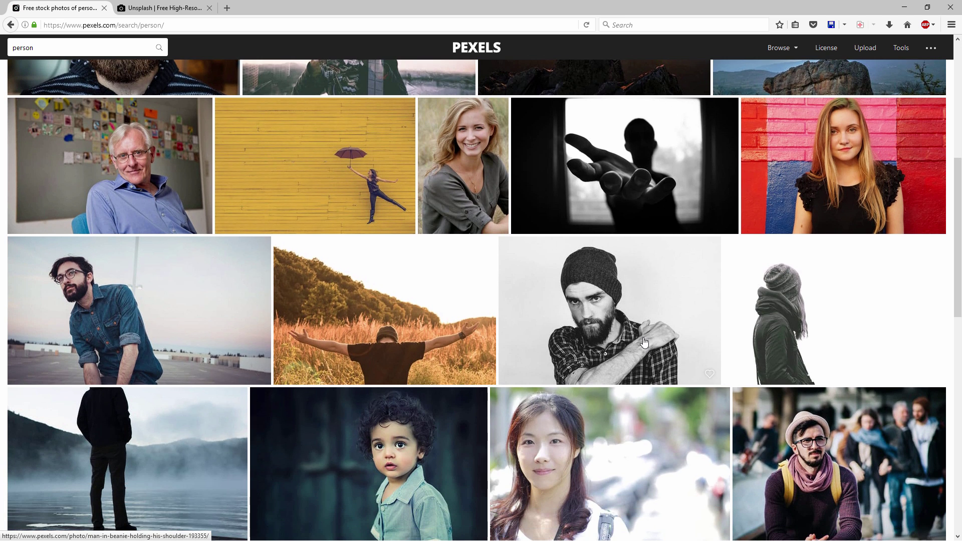
scroll(652, 310, down, 1)
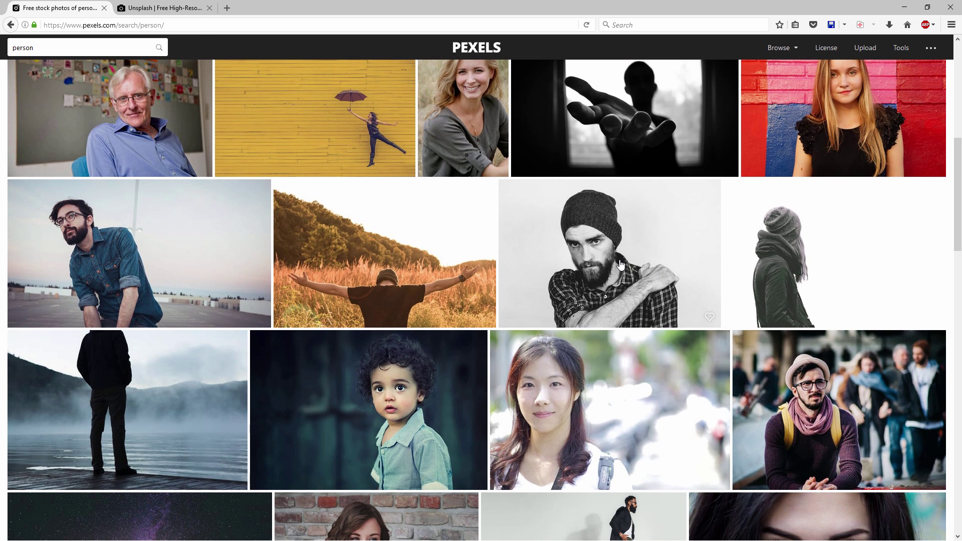
click(621, 265)
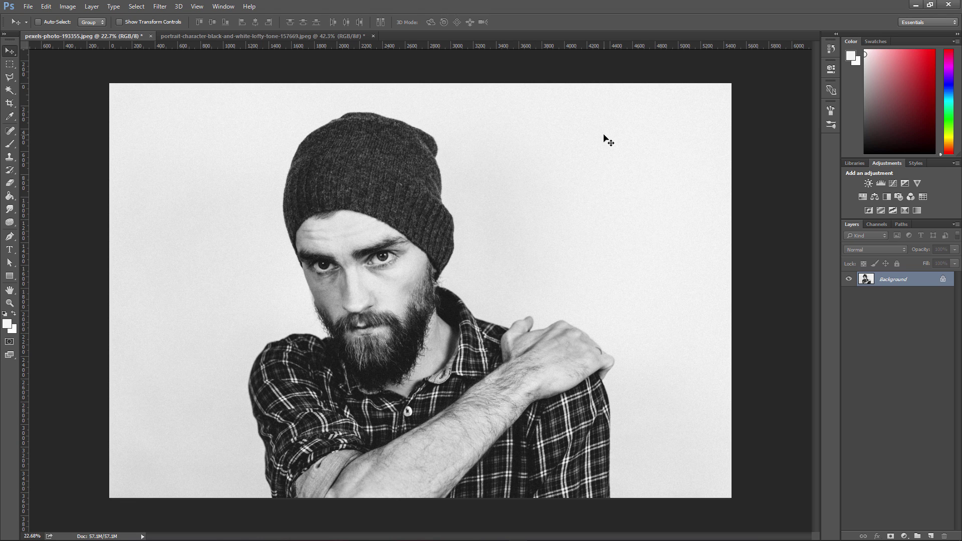
In Photoshop, duplicate the Background layer of the beanie portrait and hide the original Background layer.
click(10, 90)
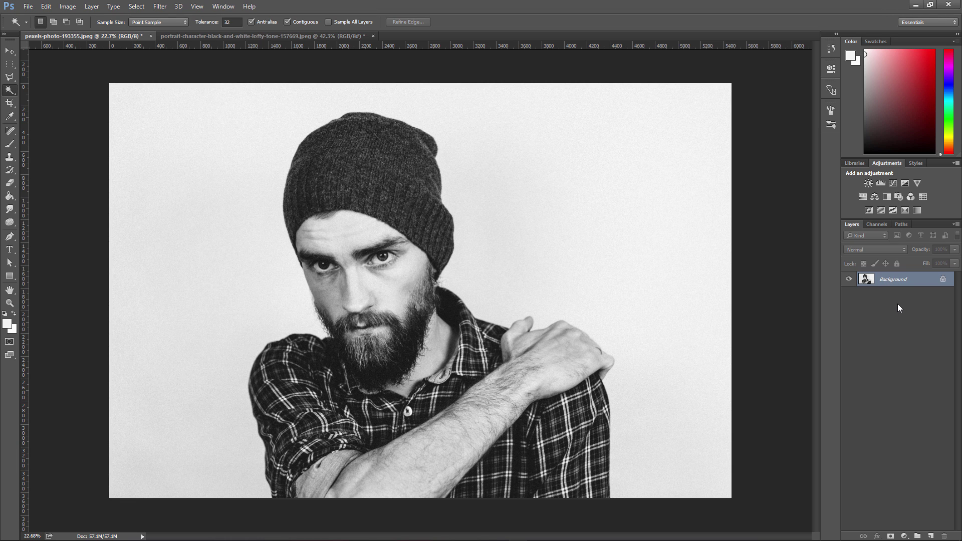
key(ctrl+j)
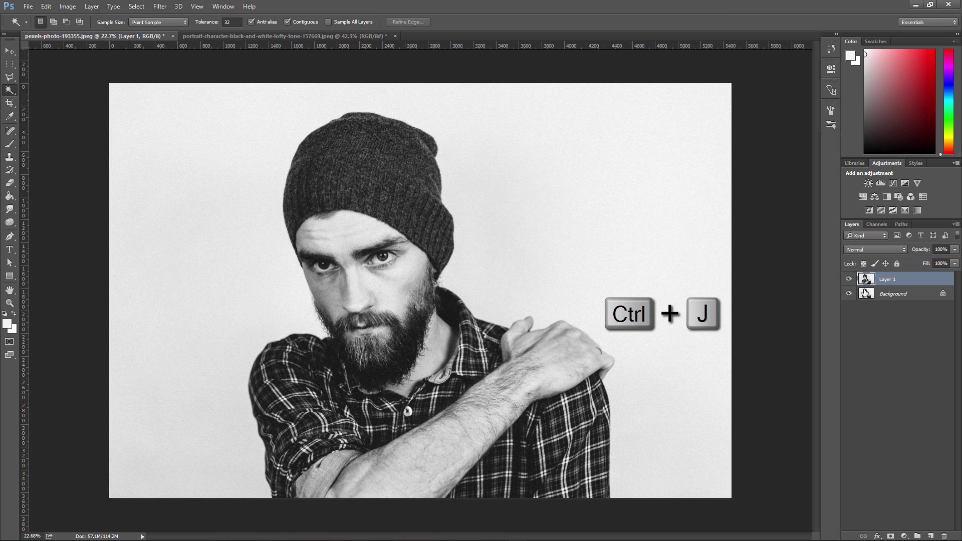
click(850, 294)
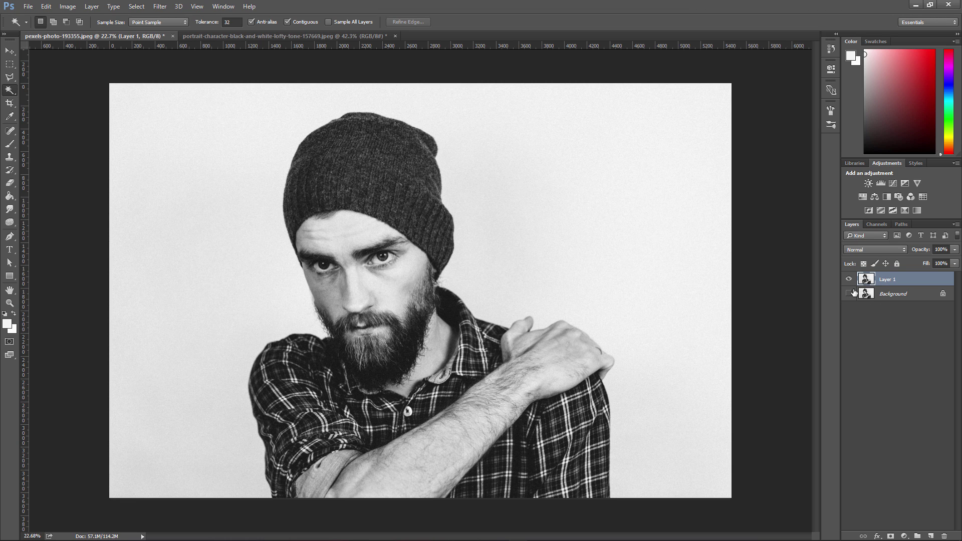
Select the pale backdrop around the bearded man with the Magic Wand, leaving out his hand, and delete it.
click(592, 257)
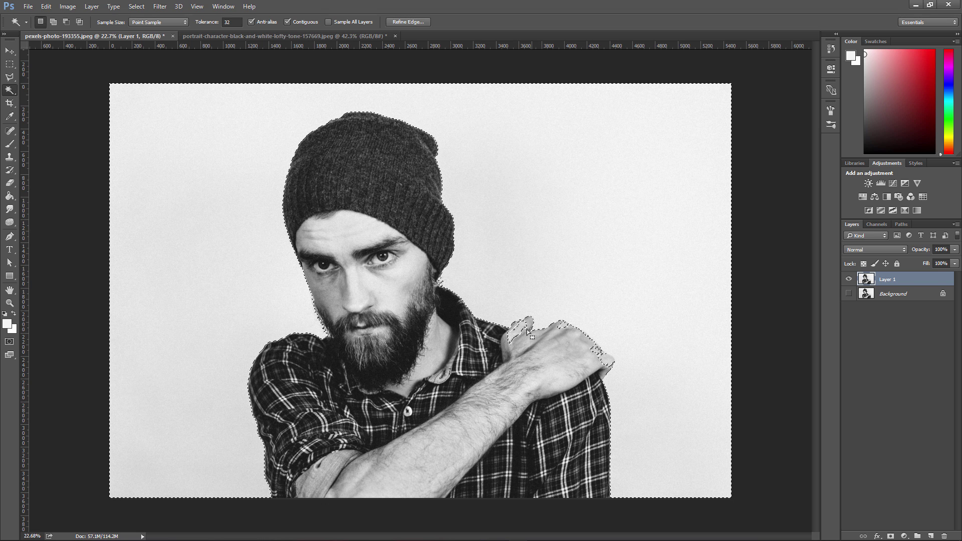
key(alt)
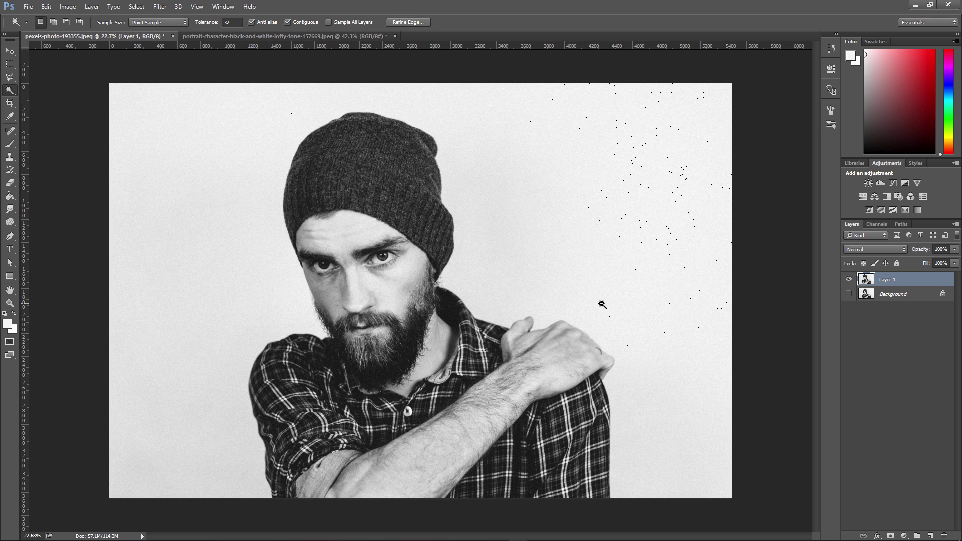
click(602, 304)
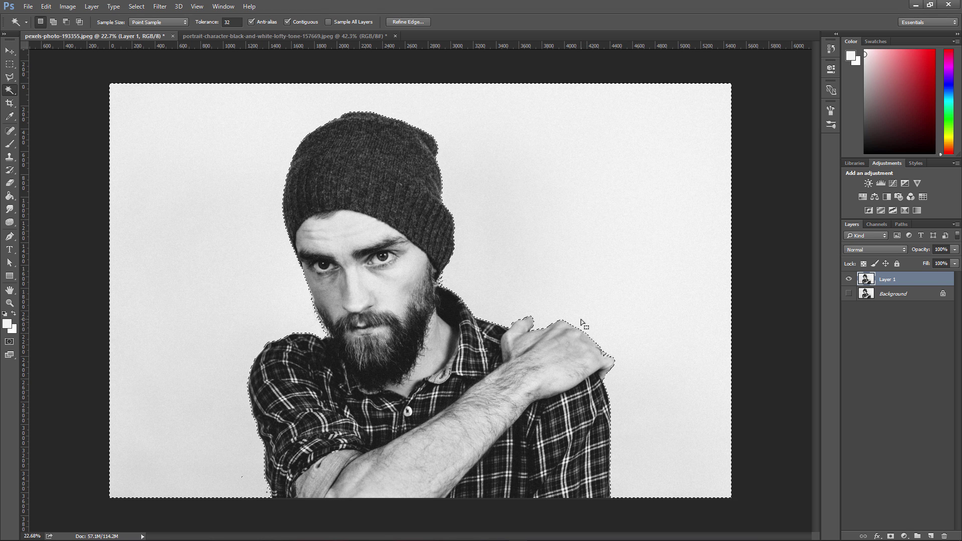
key(Delete)
Deselect the cleared backdrop area around the bearded man.
right_click(550, 277)
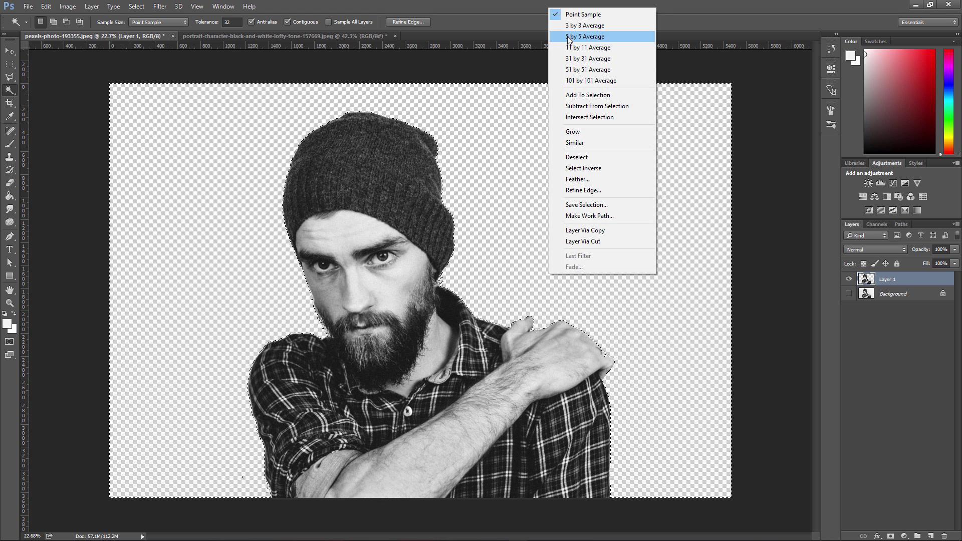
key(m)
right_click(188, 173)
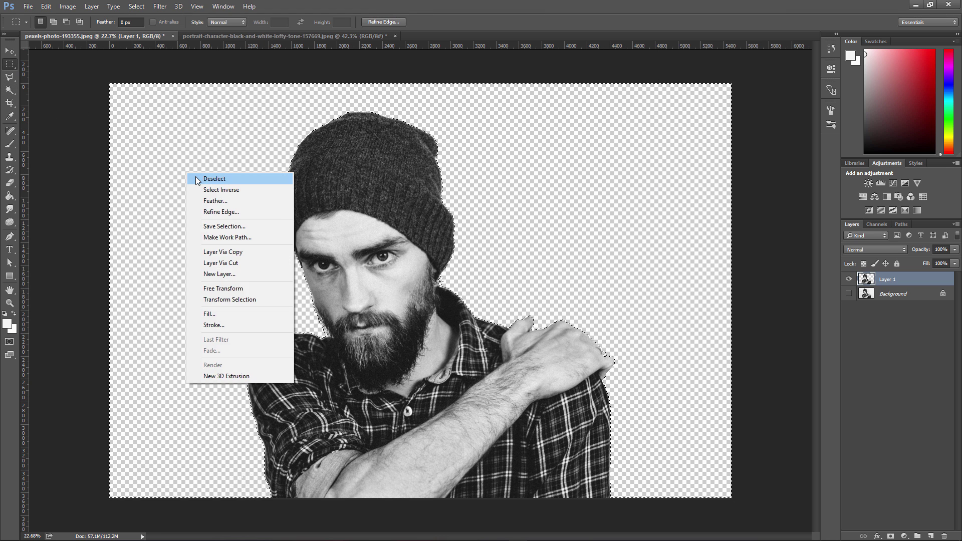
click(214, 179)
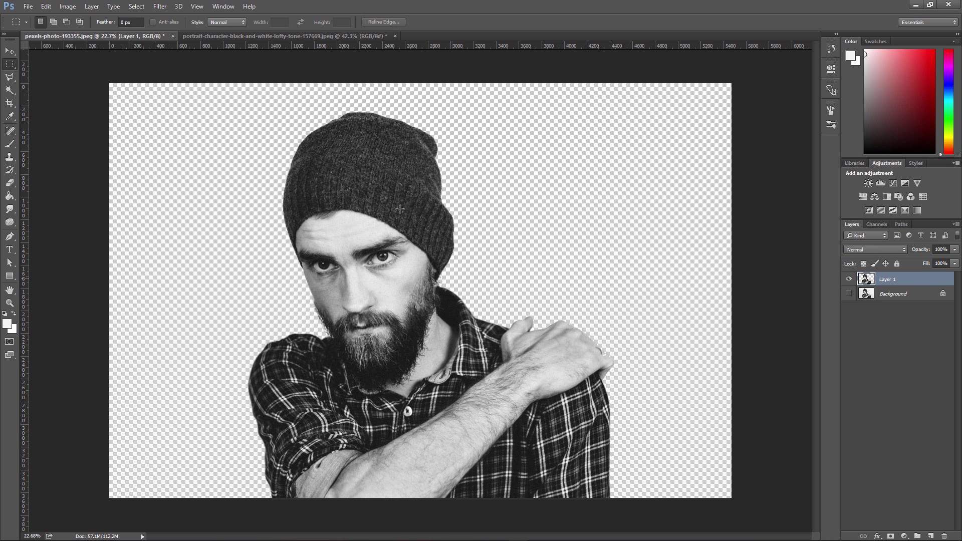
Switch to the portrait-character-black-and-white image, duplicate its Background layer and hide the original.
click(253, 35)
key(w)
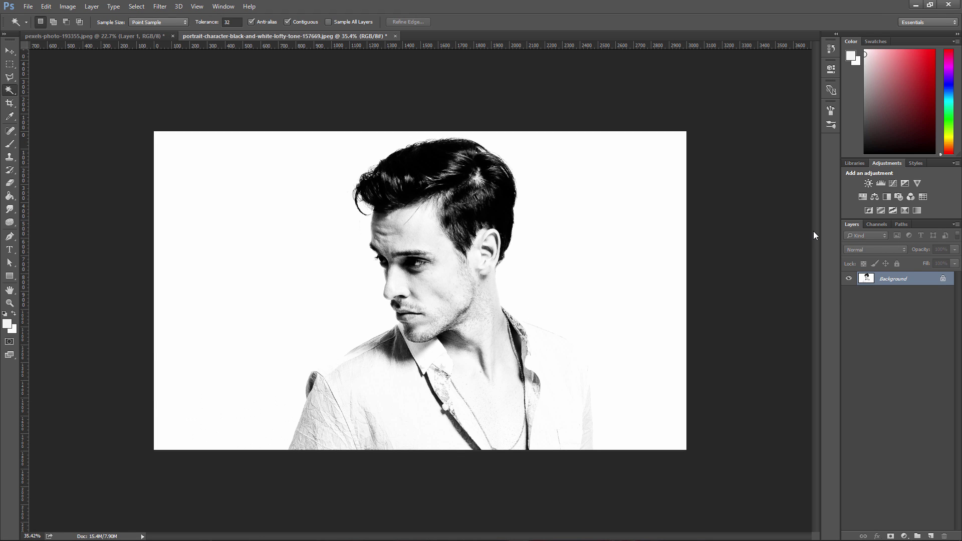
key(ctrl+j)
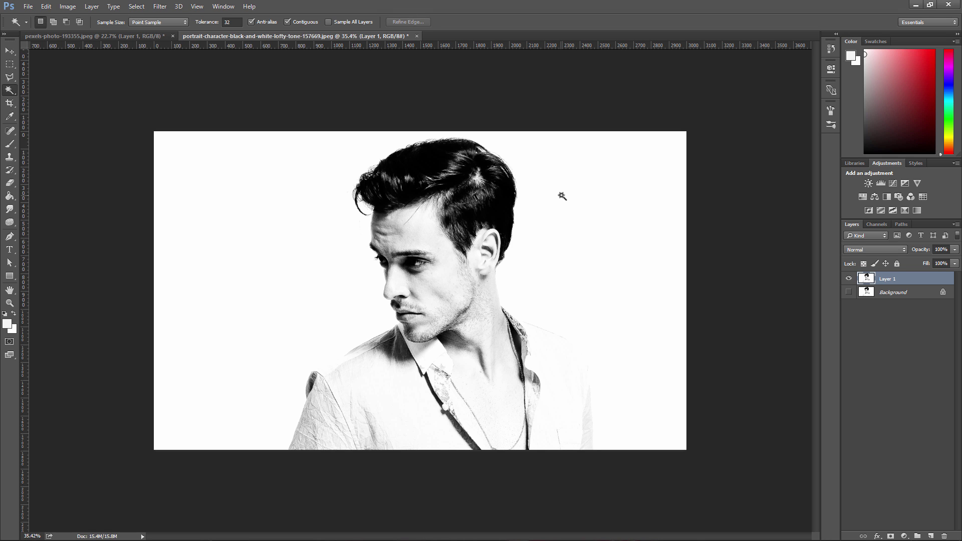
Try to delete the white background with a Magic Wand selection, undo the deletion and deselect.
click(563, 195)
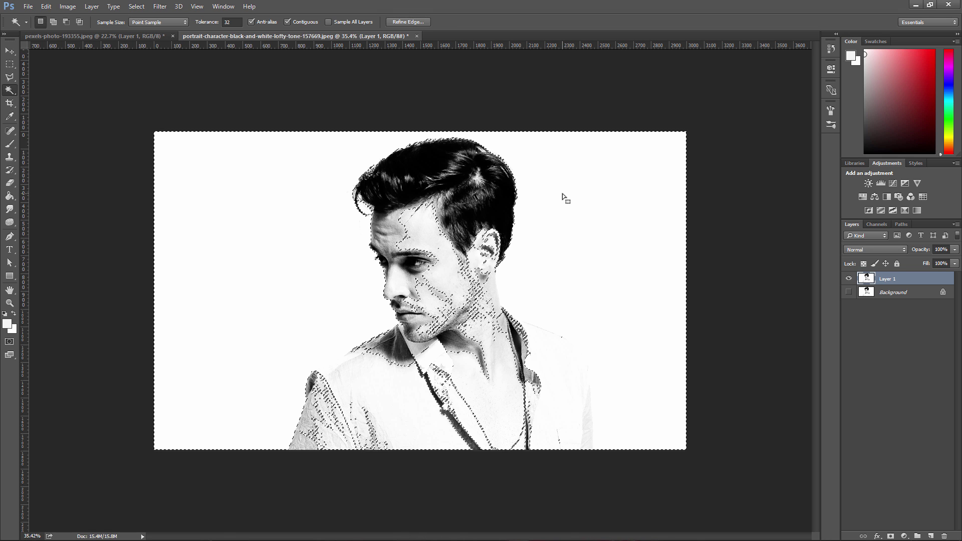
key(Delete)
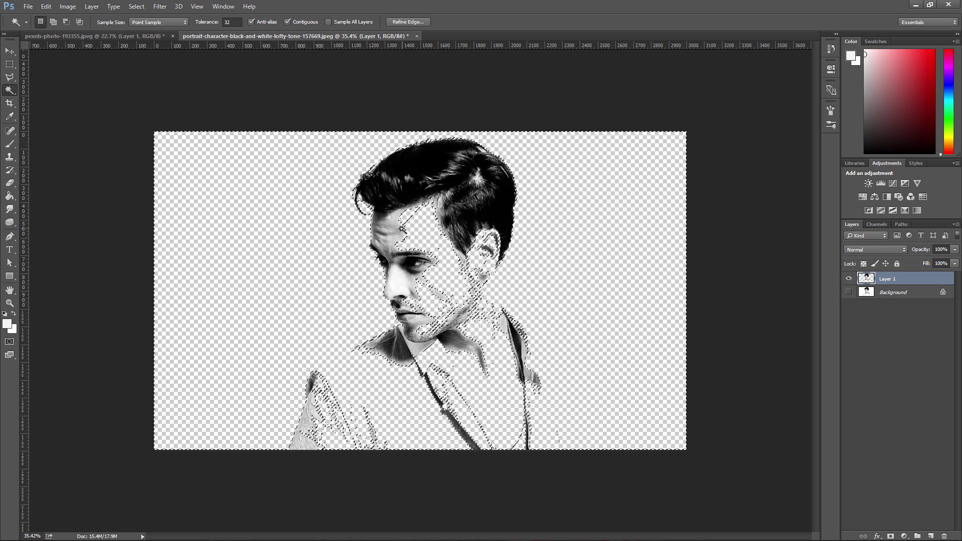
key(alt+BackSpace)
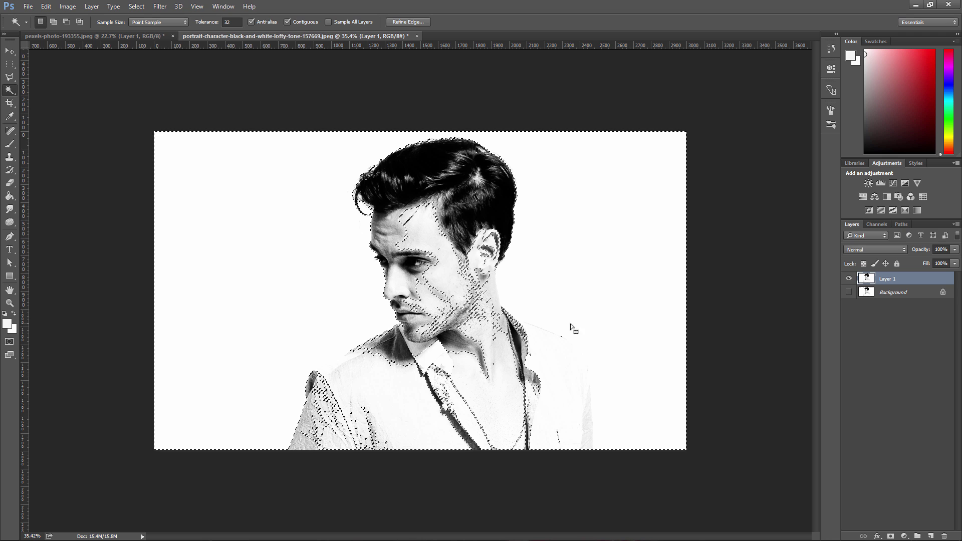
click(10, 64)
right_click(214, 182)
click(228, 188)
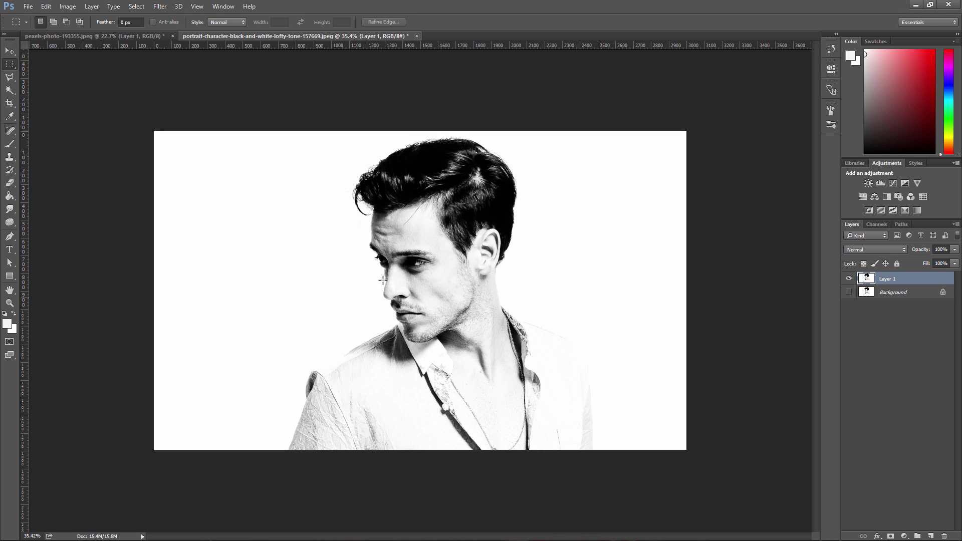
Erase the white background along the hair, from the front curl over the top of the head, with the Background Eraser.
drag(10, 182, 31, 195)
scroll(261, 181, up, 5)
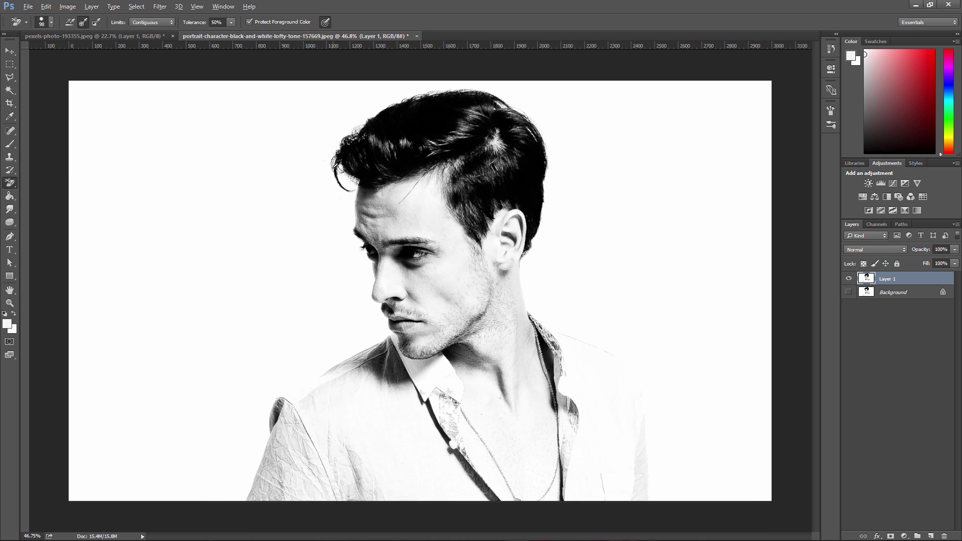
scroll(297, 135, up, 2)
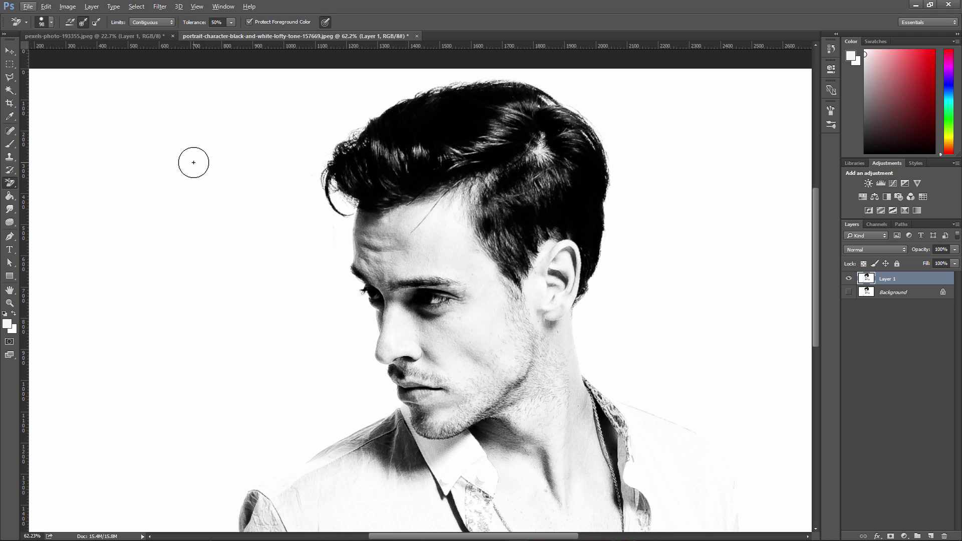
scroll(290, 139, down, 1)
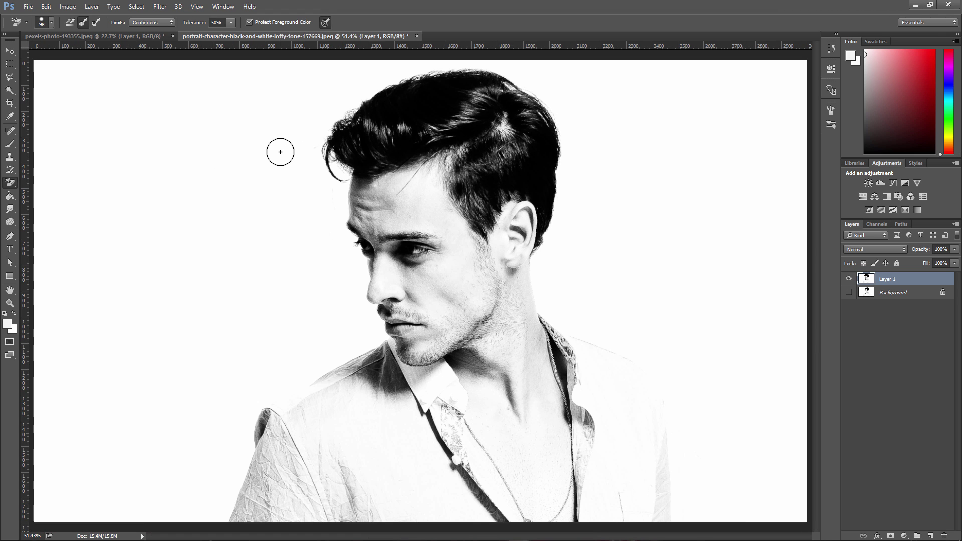
scroll(281, 141, up, 2)
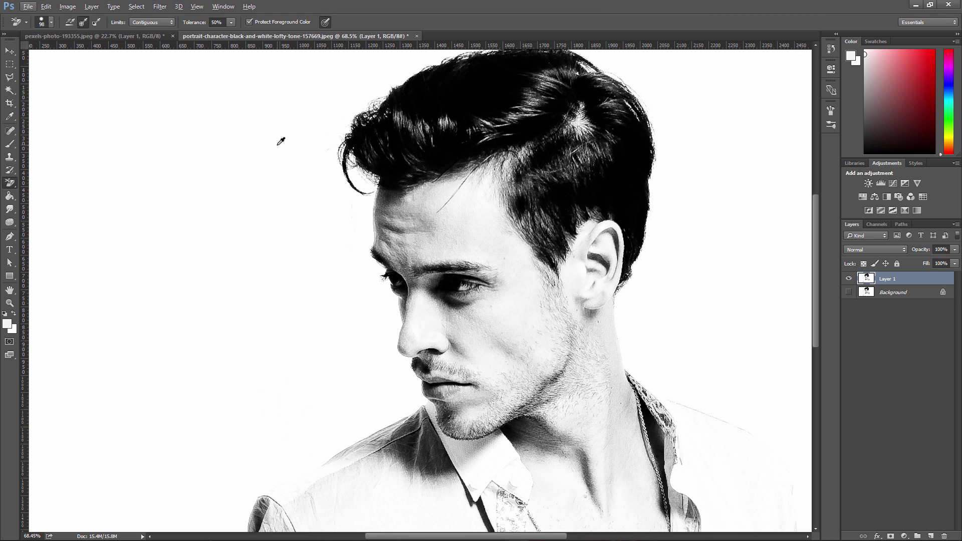
scroll(276, 144, up, 1)
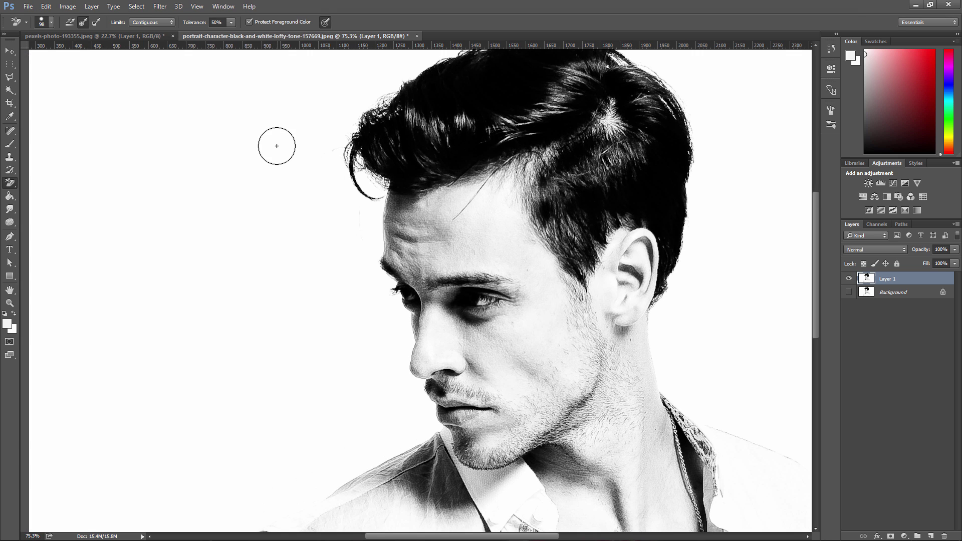
scroll(275, 145, up, 1)
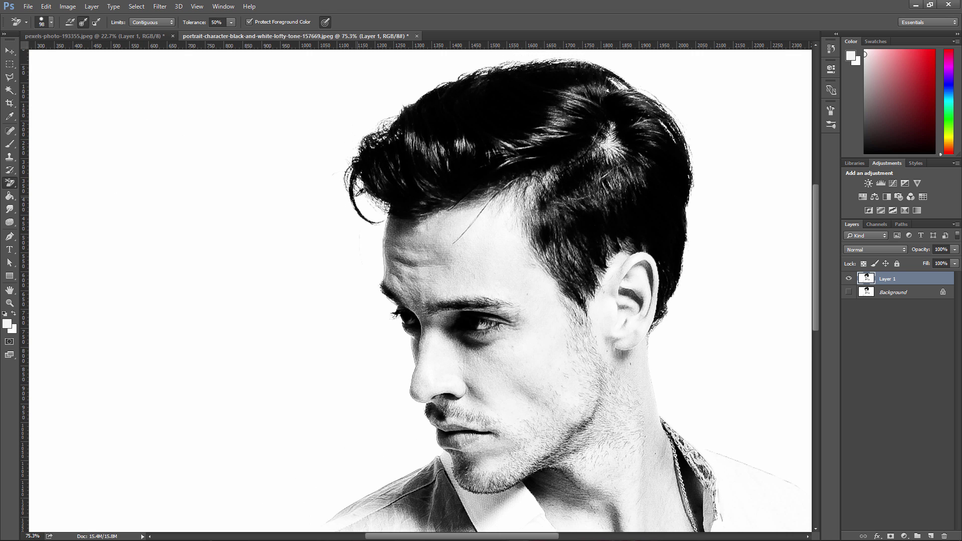
scroll(361, 191, up, 2)
scroll(361, 190, up, 1)
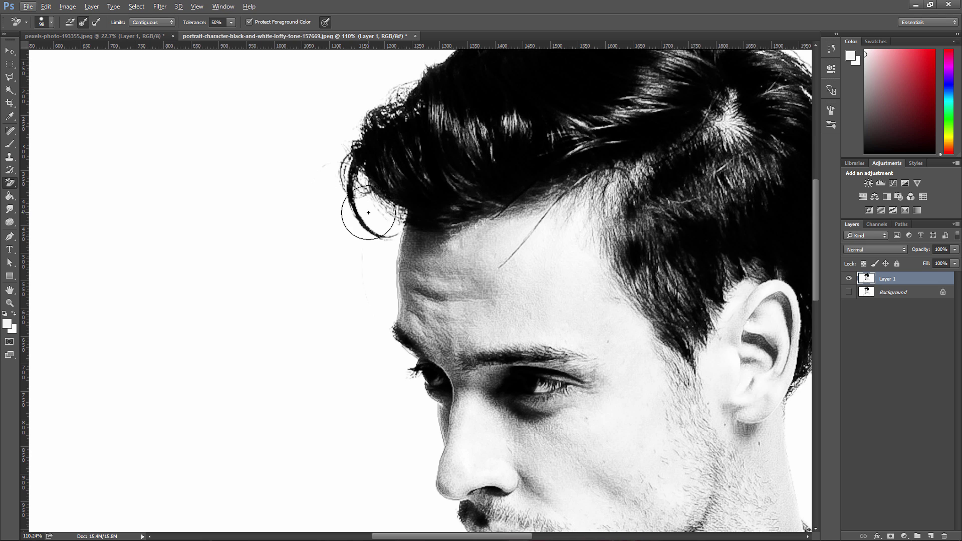
mouse_move(370, 210)
mouse_down()
mouse_move(389, 233)
mouse_move(347, 226)
mouse_move(362, 232)
mouse_move(344, 168)
mouse_up()
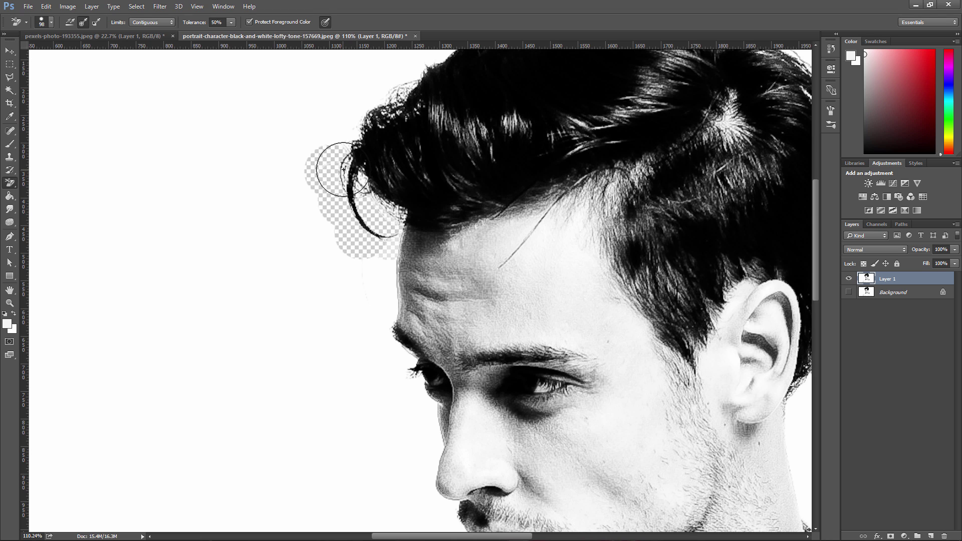
mouse_move(344, 173)
mouse_down()
mouse_move(332, 140)
mouse_move(355, 135)
mouse_move(357, 112)
mouse_move(395, 93)
mouse_move(383, 91)
mouse_move(395, 71)
mouse_move(429, 79)
mouse_move(428, 101)
mouse_move(524, 58)
mouse_move(569, 50)
mouse_move(619, 107)
mouse_move(709, 103)
mouse_move(745, 123)
mouse_move(781, 164)
mouse_up()
Erase the background behind the head and neck down to the shirt collar, undoing the stroke that reaches the shoulder.
scroll(430, 80, up, 3)
scroll(615, 102, up, 3)
scroll(575, 155, down, 5)
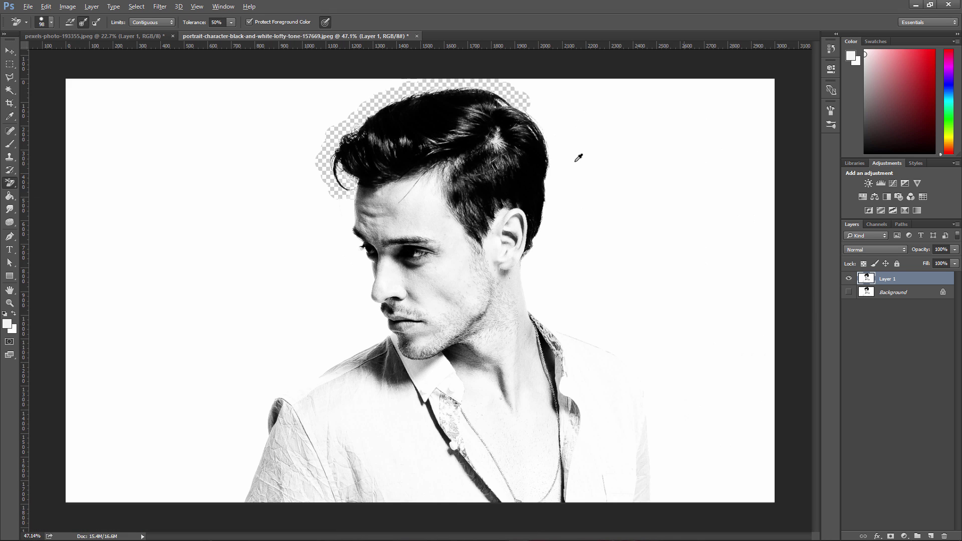
mouse_move(568, 86)
mouse_down()
mouse_move(550, 82)
mouse_move(569, 118)
mouse_move(573, 172)
mouse_move(565, 214)
mouse_move(551, 155)
mouse_move(569, 208)
mouse_move(537, 369)
mouse_move(608, 436)
mouse_up()
scroll(521, 302, up, 4)
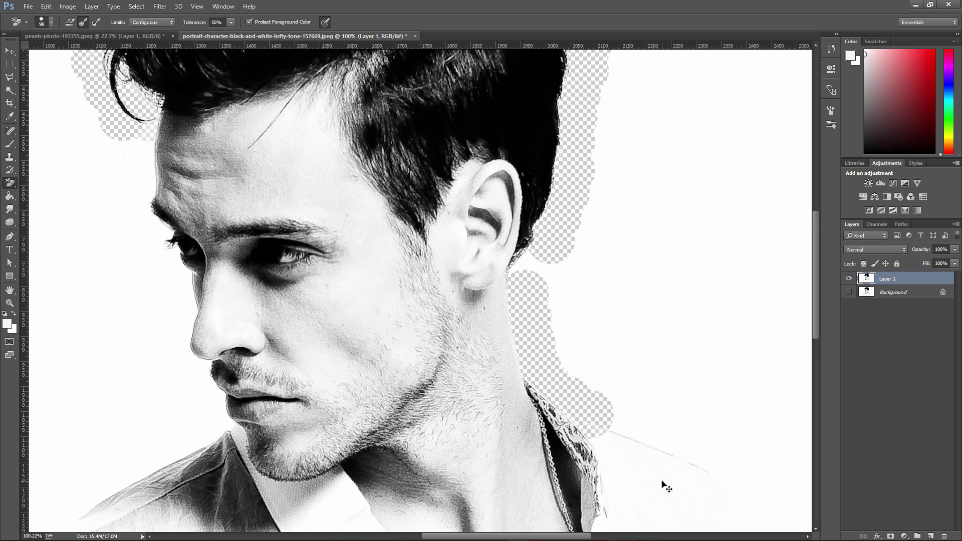
key(ctrl+z)
click(560, 390)
click(538, 266)
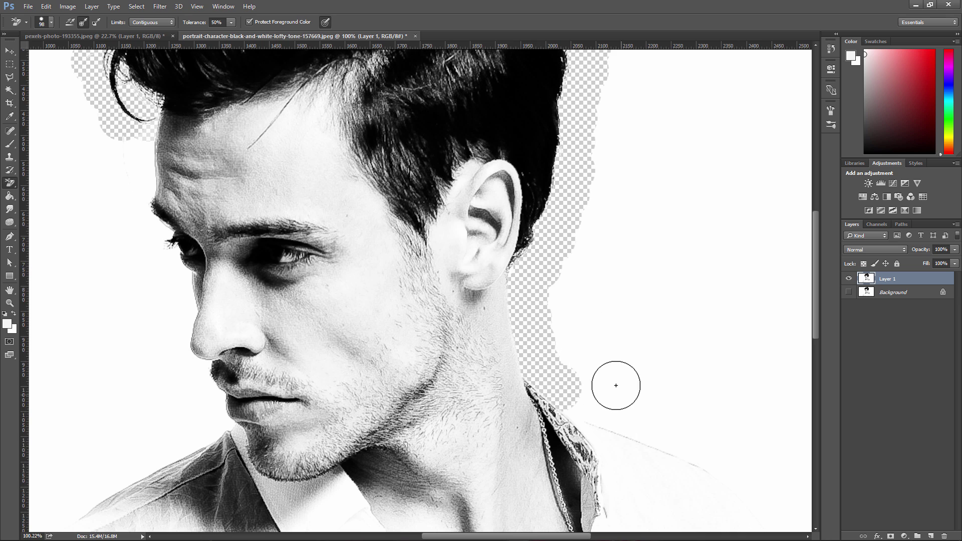
Try to erase the background along the faint shoulder line beside the collar and undo the stroke.
scroll(673, 426, up, 2)
scroll(676, 422, up, 2)
click(551, 342)
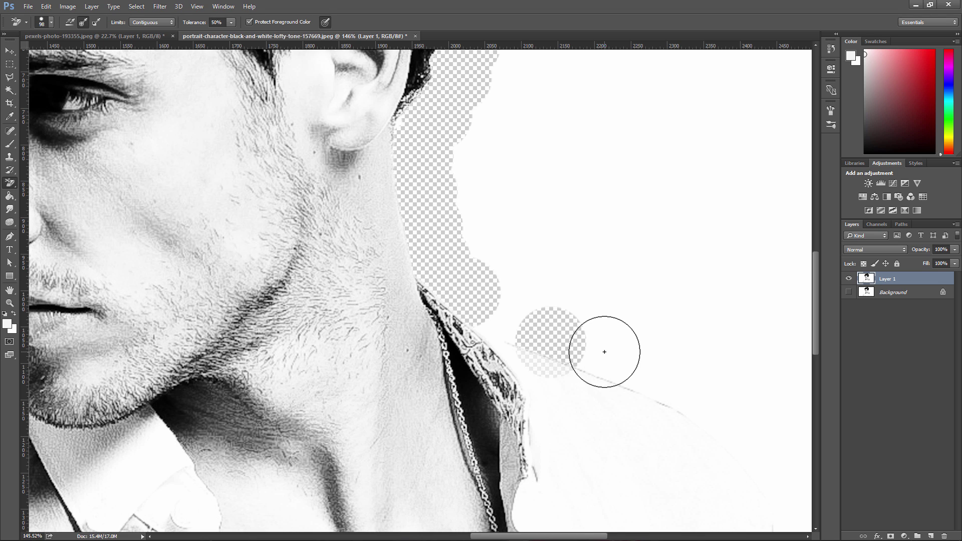
key(ctrl+z)
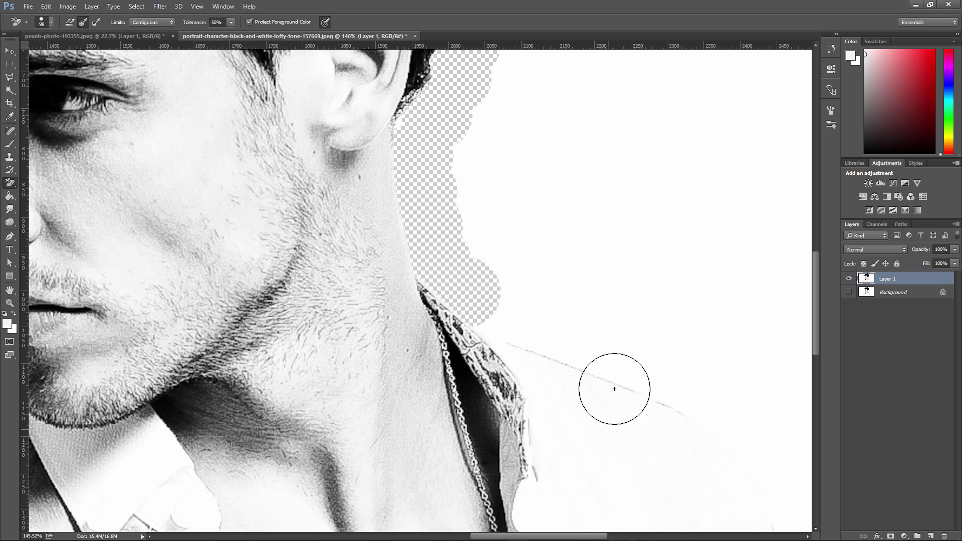
scroll(596, 422, down, 5)
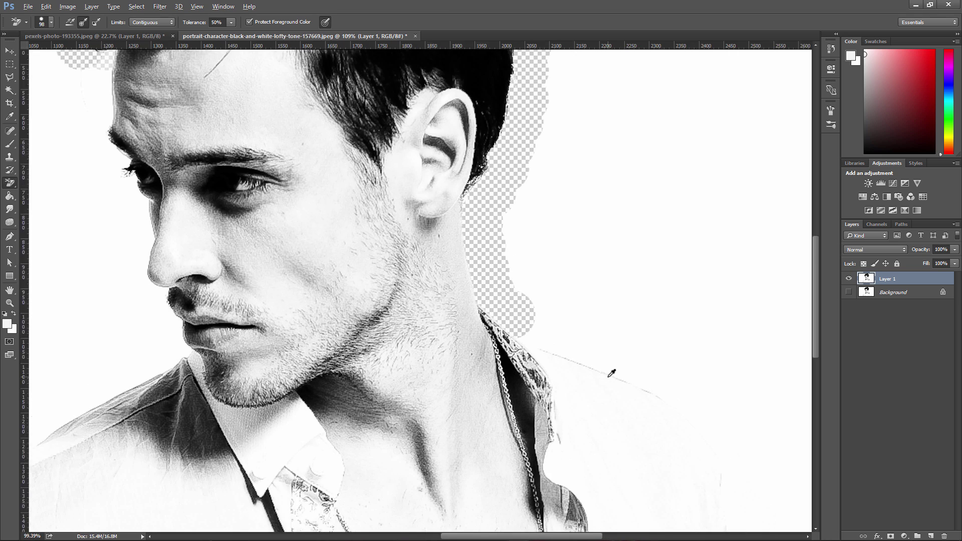
Outline the white background above the faint shoulder line beside the collar with the Polygonal Lasso, delete it and deselect.
scroll(702, 425, up, 1)
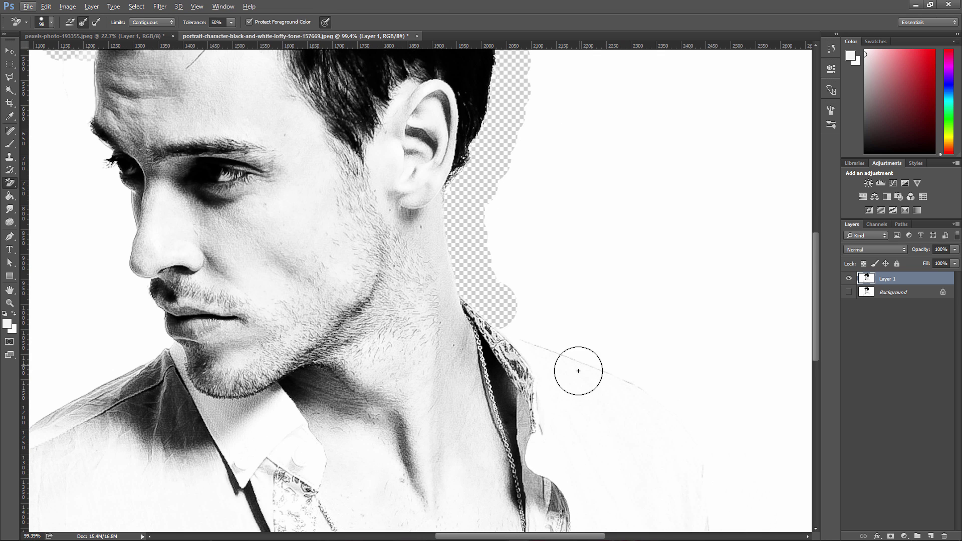
scroll(640, 370, up, 3)
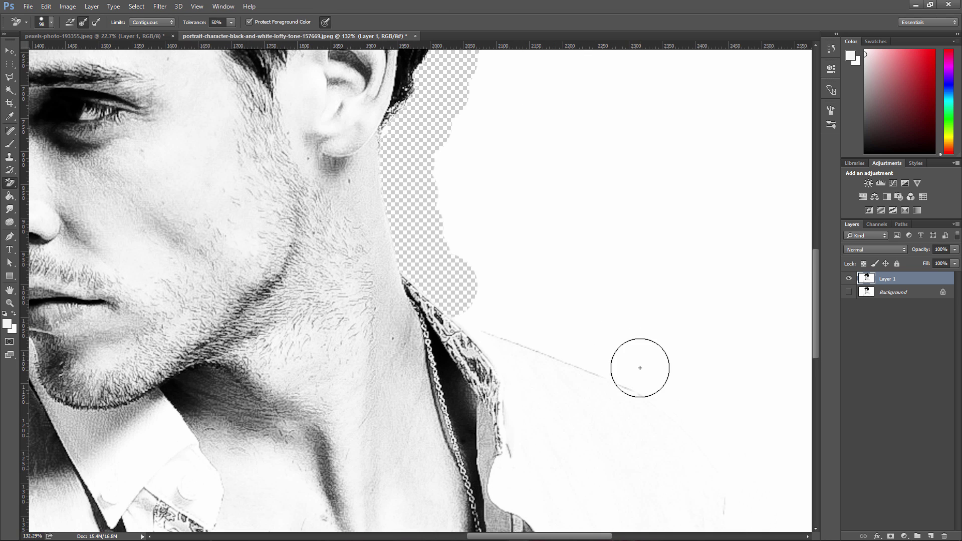
scroll(612, 333, up, 4)
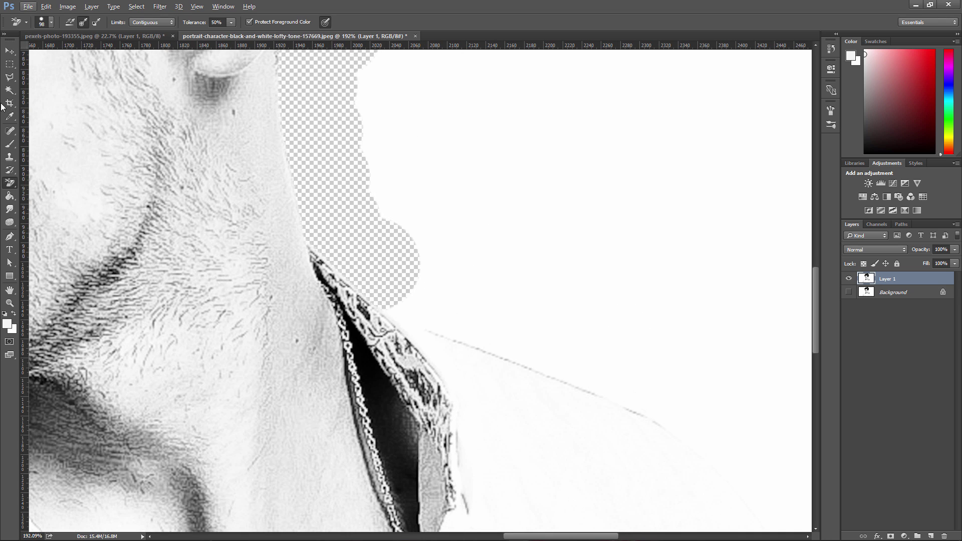
click(9, 77)
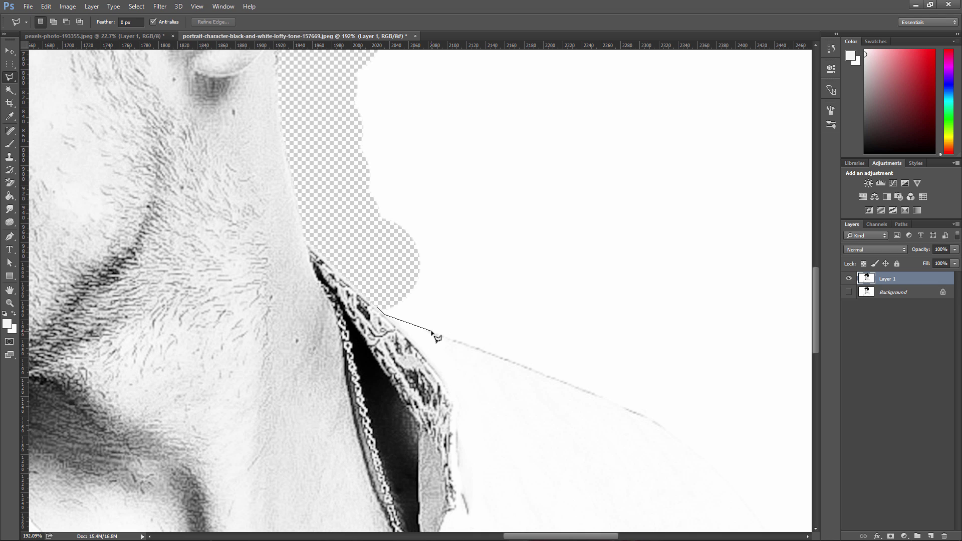
click(617, 400)
click(704, 455)
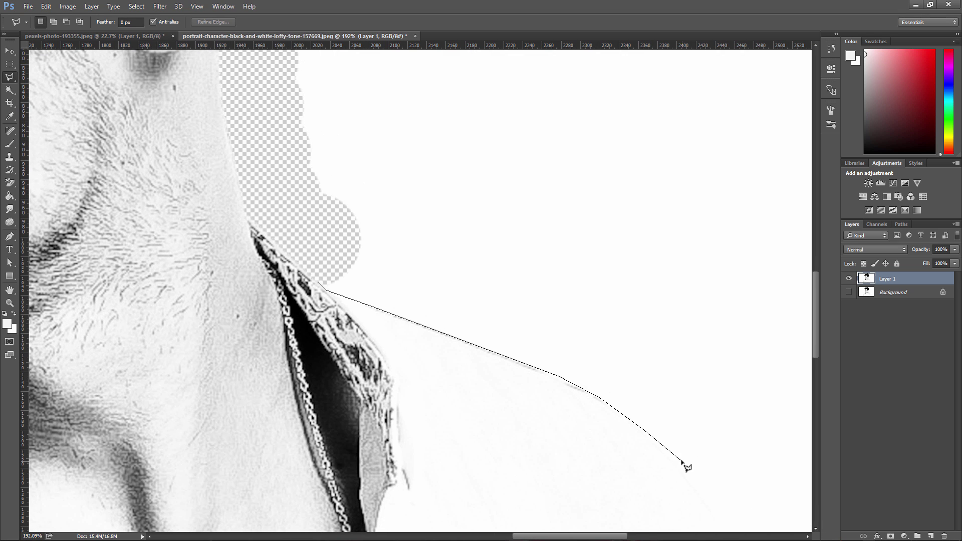
click(678, 462)
click(712, 426)
click(574, 182)
click(356, 191)
click(325, 283)
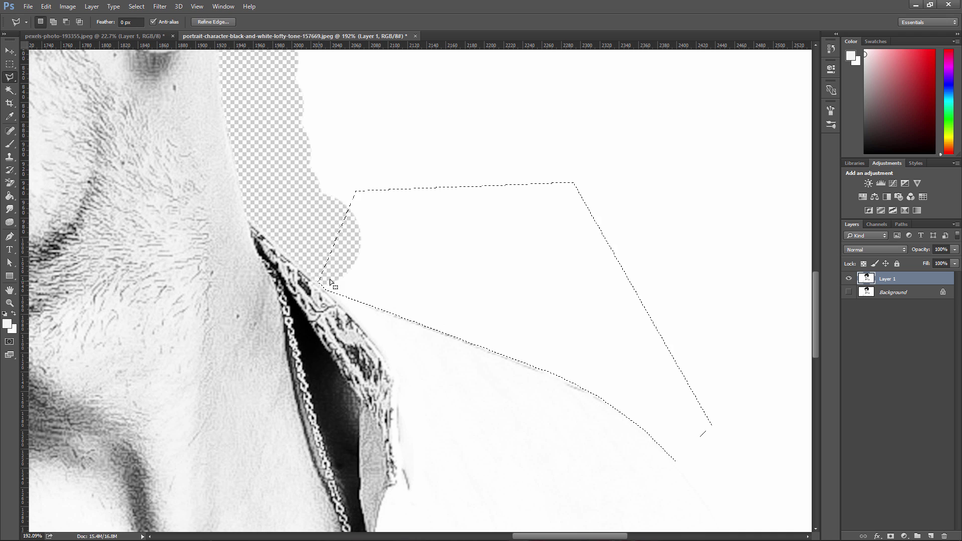
key(Delete)
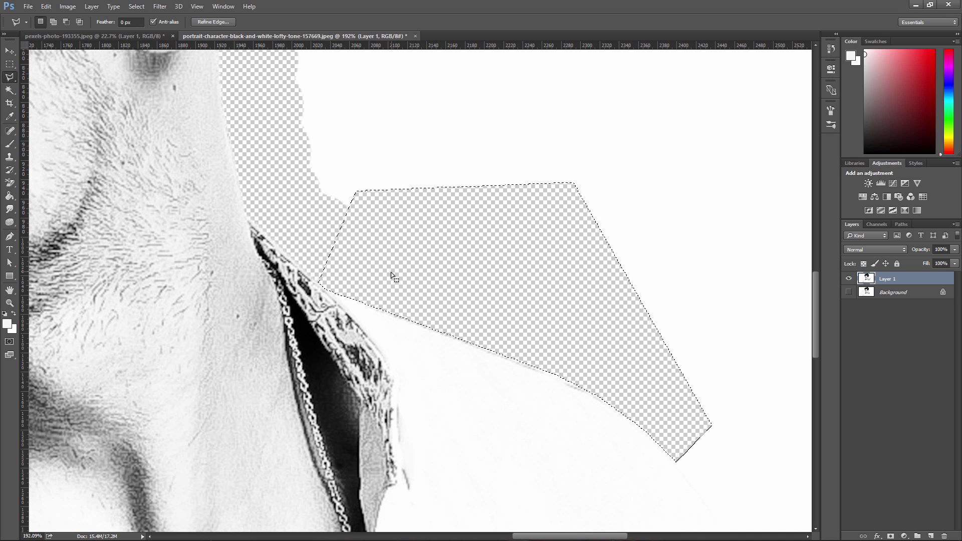
right_click(391, 272)
click(413, 279)
Choose the Rectangular Marquee tool for the portrait with the partly erased background.
scroll(451, 275, down, 5)
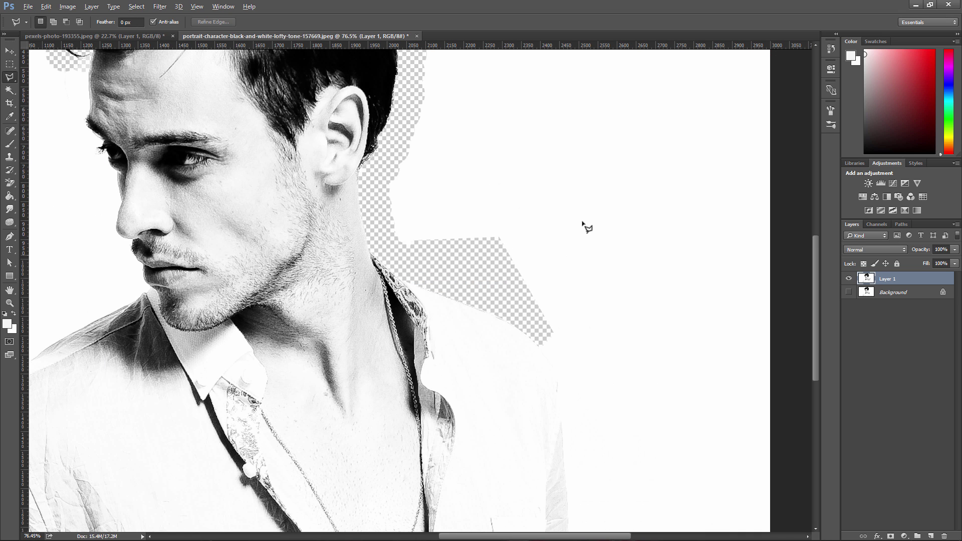
scroll(606, 227, down, 2)
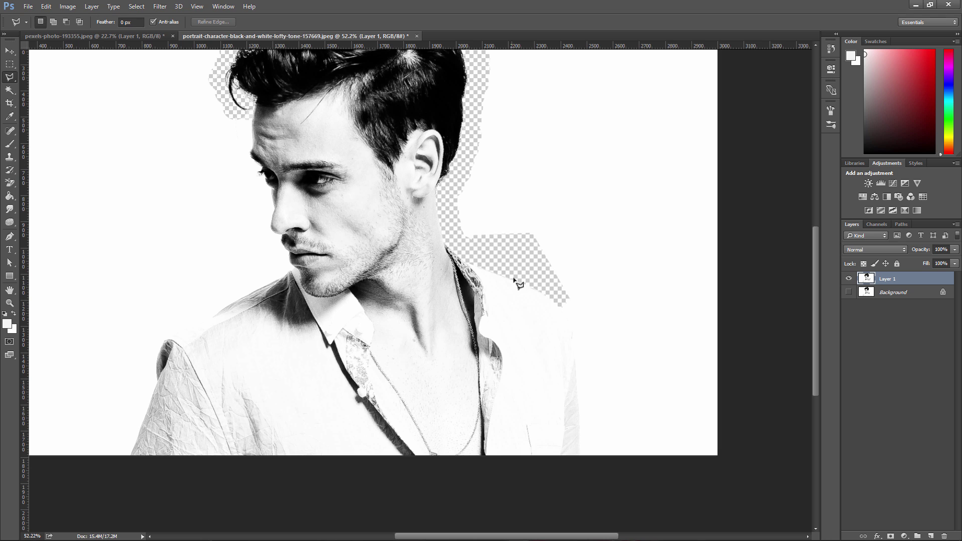
click(10, 64)
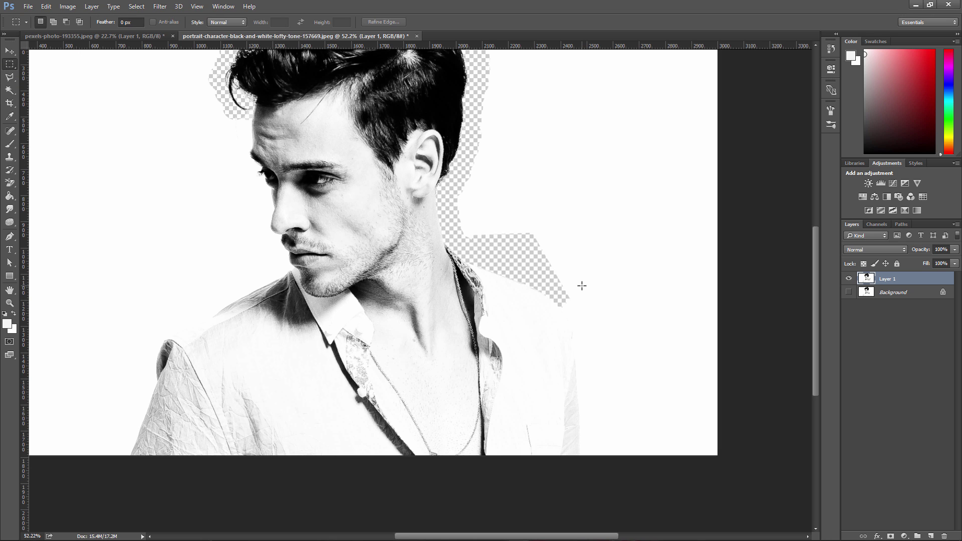
scroll(582, 286, down, 3)
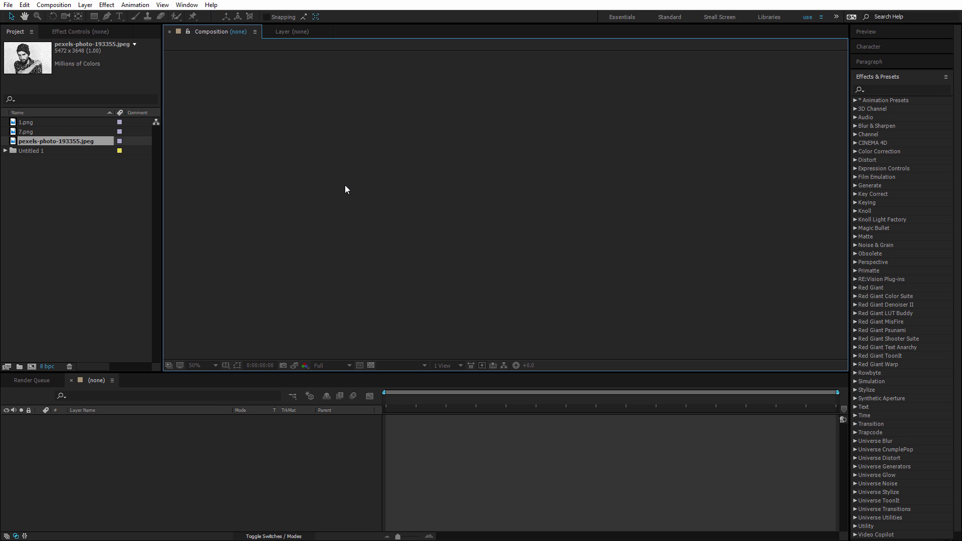
Switch to After Effects and create a new composition named Main with a duration of 20 seconds.
click(31, 367)
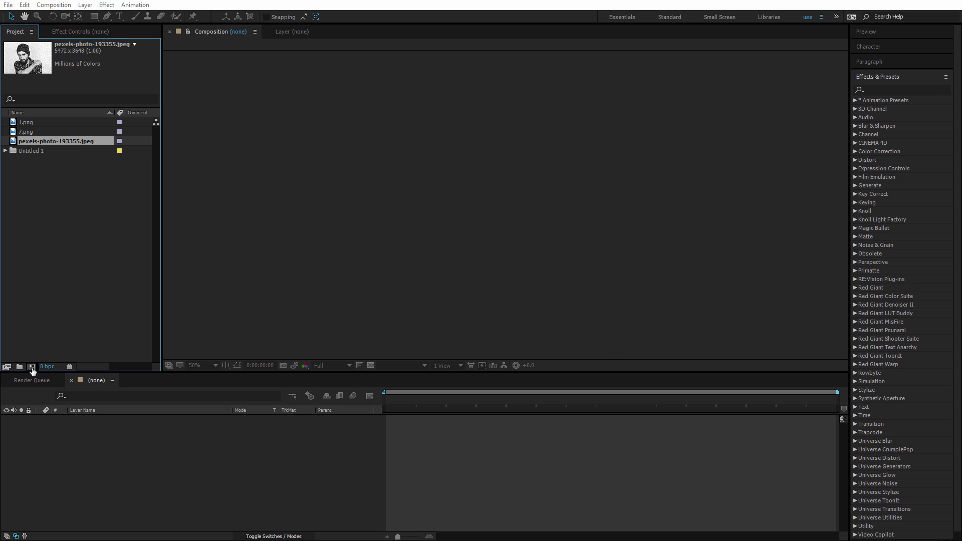
click(436, 302)
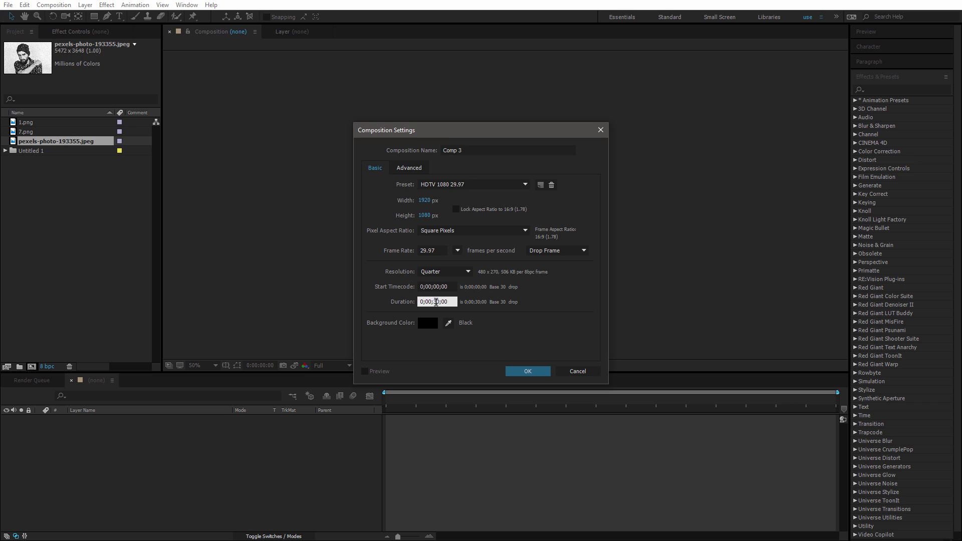
text(2)
click(430, 148)
text(Main)
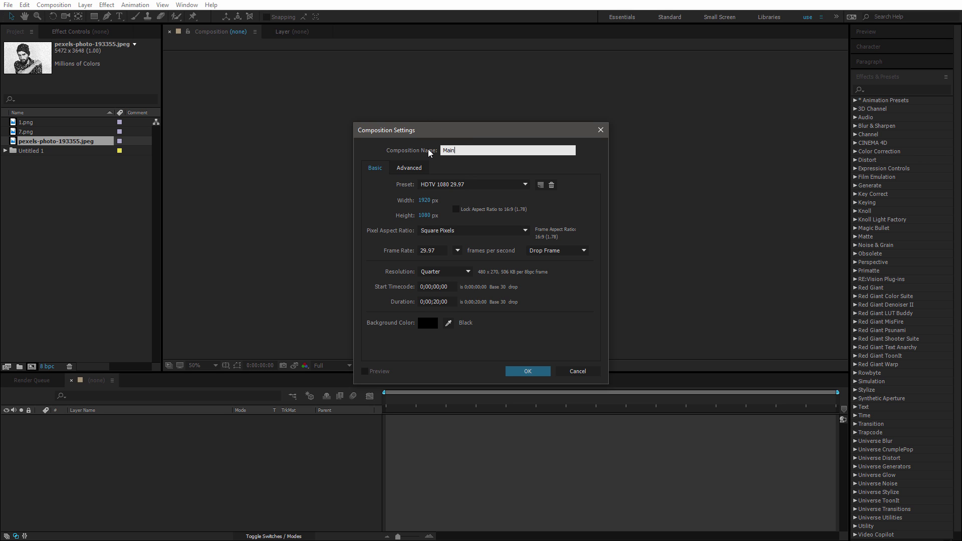
key(Return)
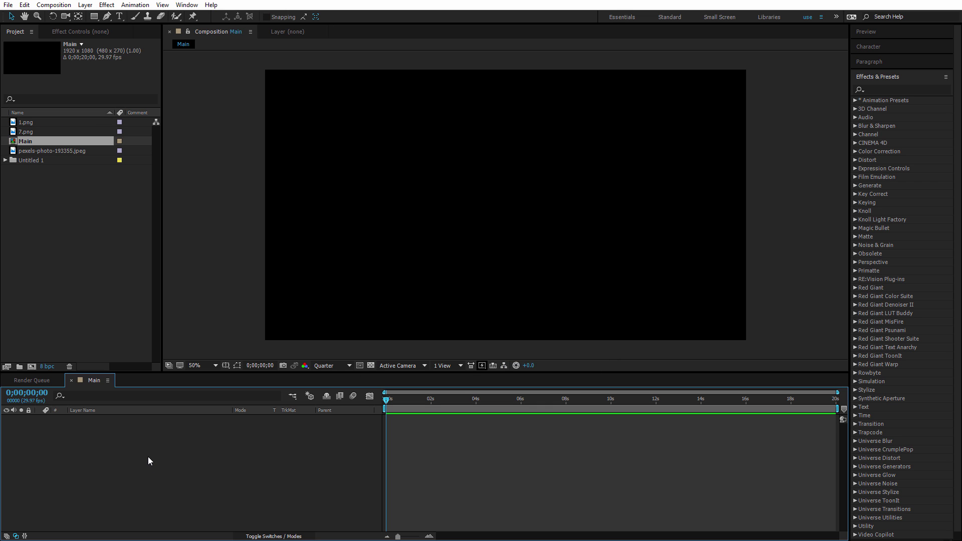
Add pexels-photo-193355.jpeg to the Main composition and scale the layer to 32%.
drag(33, 150, 185, 452)
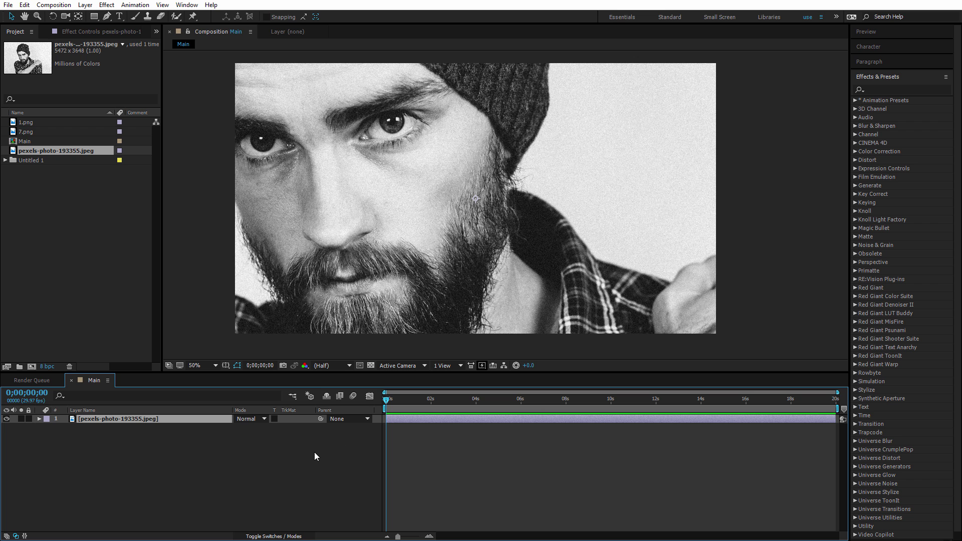
key(s)
drag(258, 427, 227, 425)
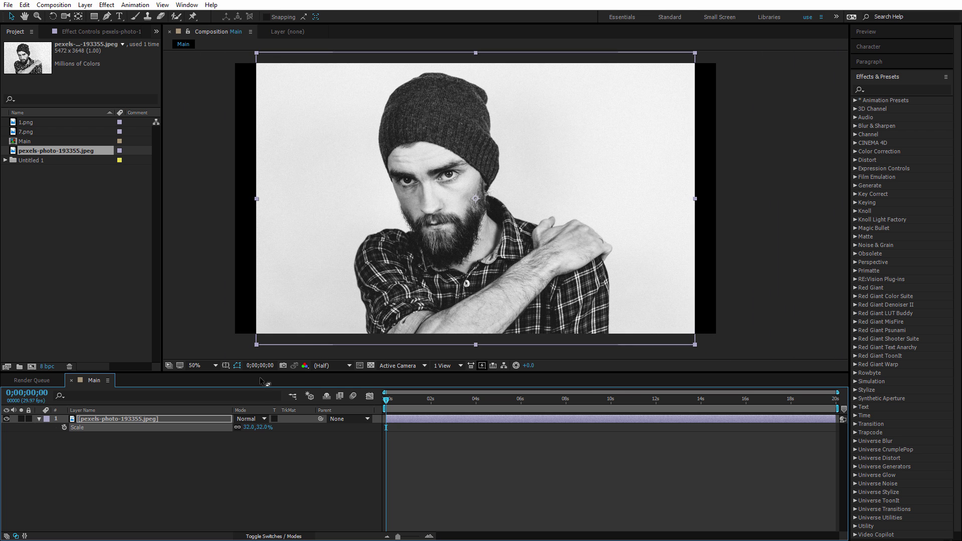
Trace the left edge of the bearded man's beanie with a short open Pen tool mask and return to the Selection tool.
click(107, 16)
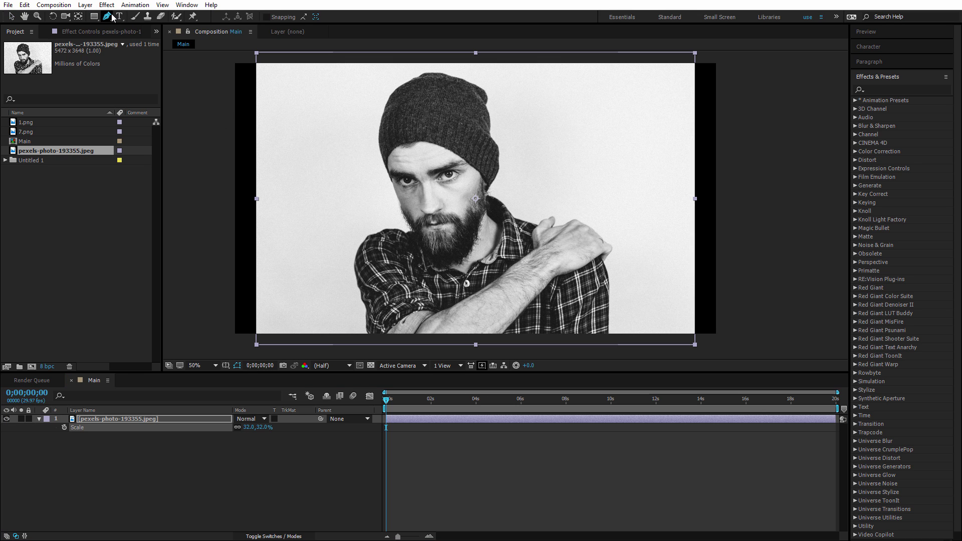
scroll(366, 80, up, 3)
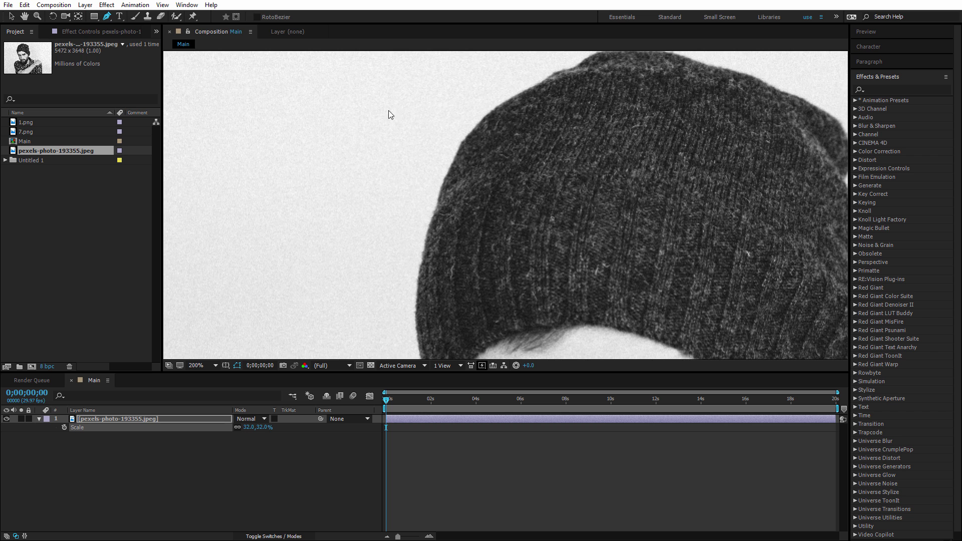
click(447, 169)
click(437, 204)
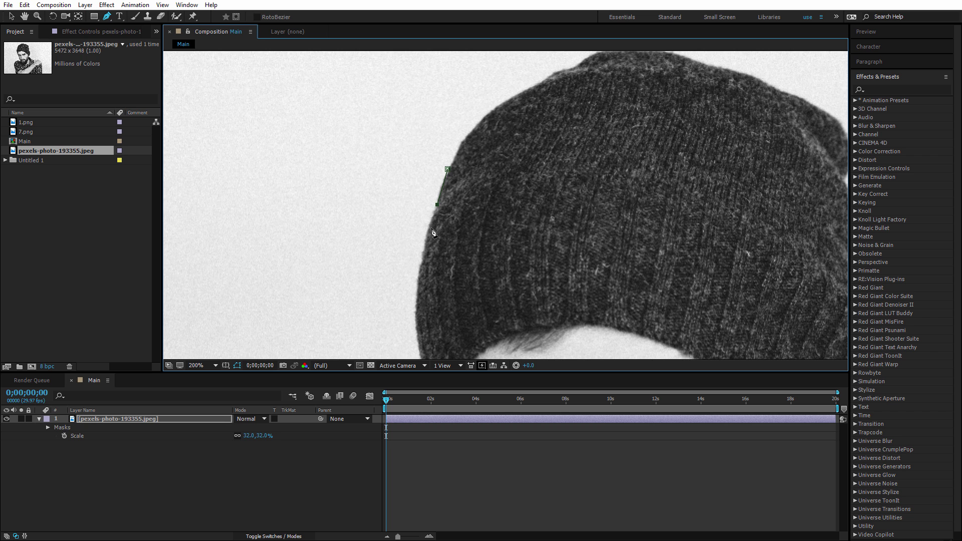
click(425, 234)
click(418, 273)
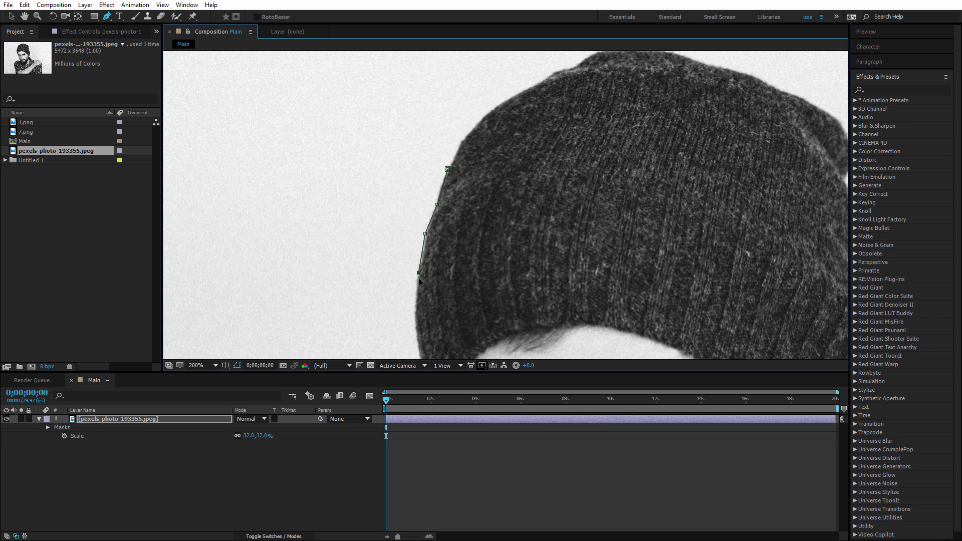
click(415, 306)
scroll(434, 279, down, 2)
scroll(434, 277, down, 2)
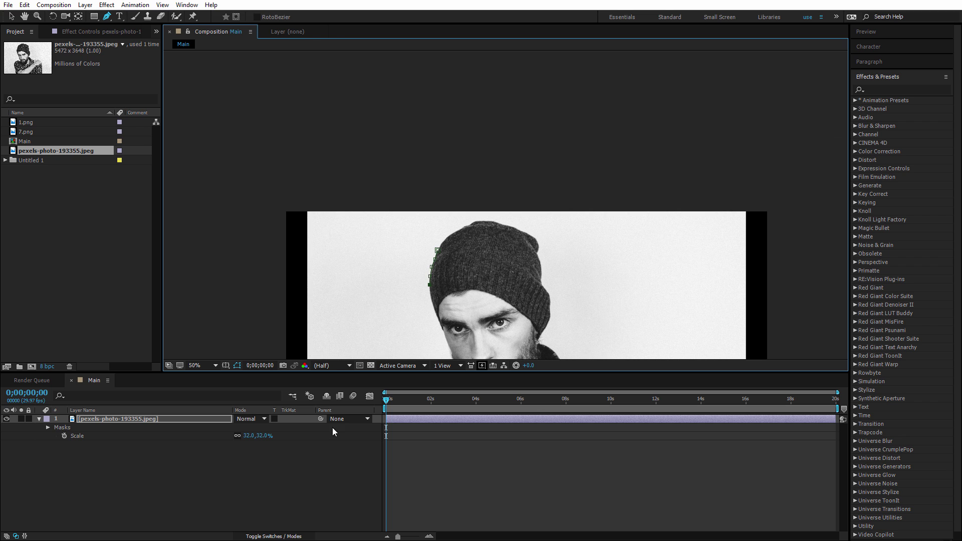
click(281, 482)
key(v)
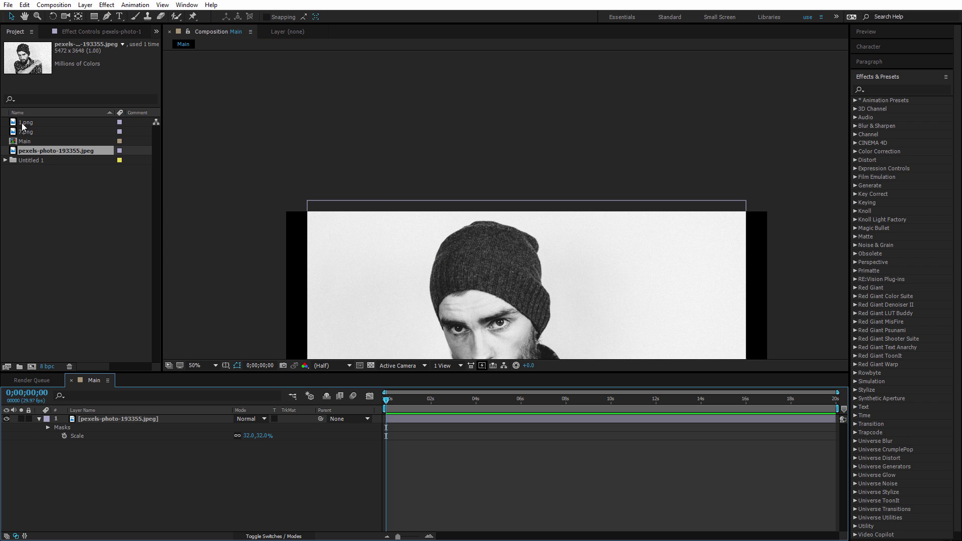
Add 1.png above the photo layer and position the cutout head to the right of the bearded man.
drag(23, 124, 122, 416)
drag(504, 257, 658, 344)
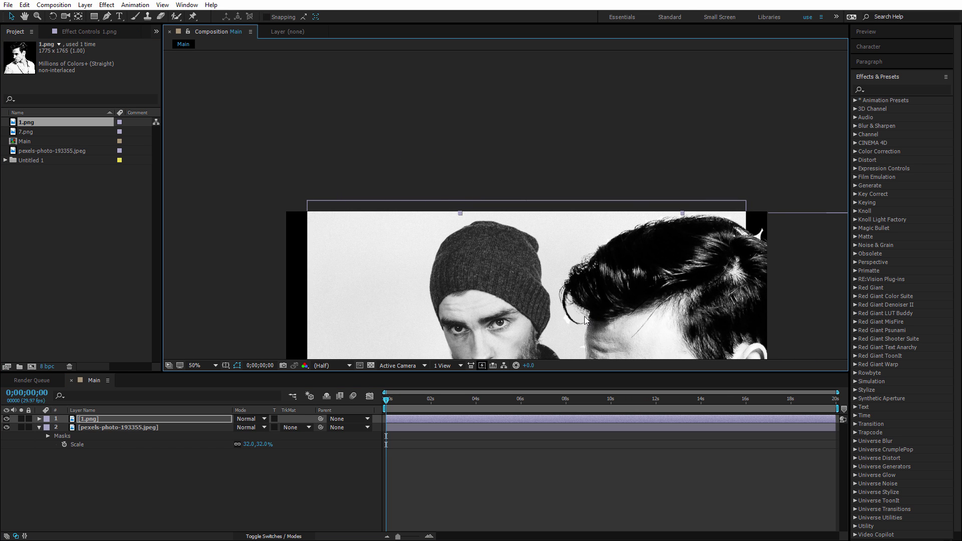
scroll(592, 319, up, 2)
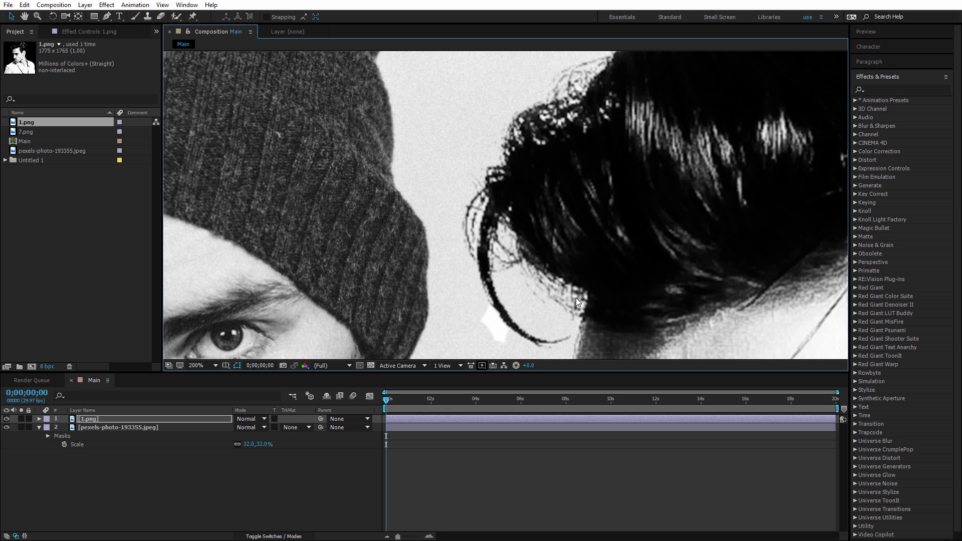
scroll(506, 226, down, 2)
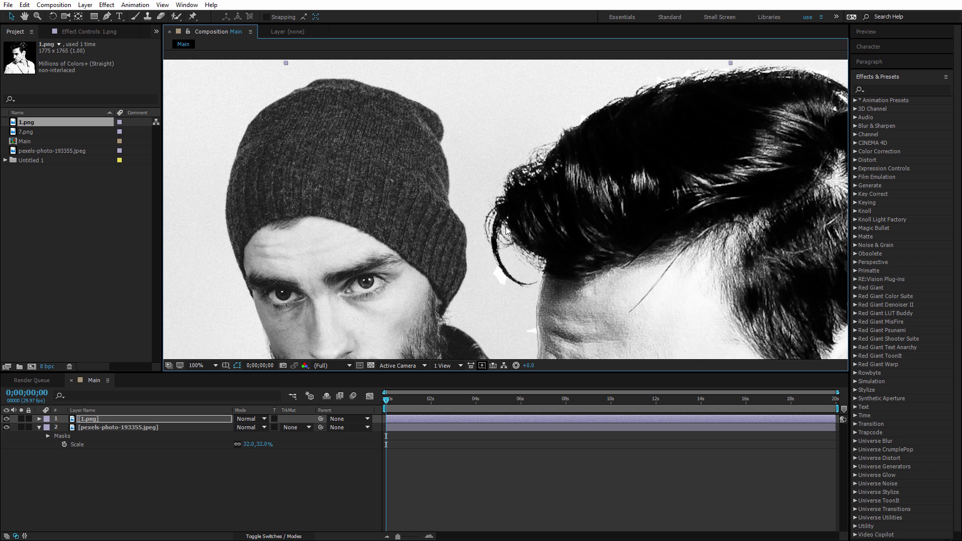
scroll(506, 226, down, 2)
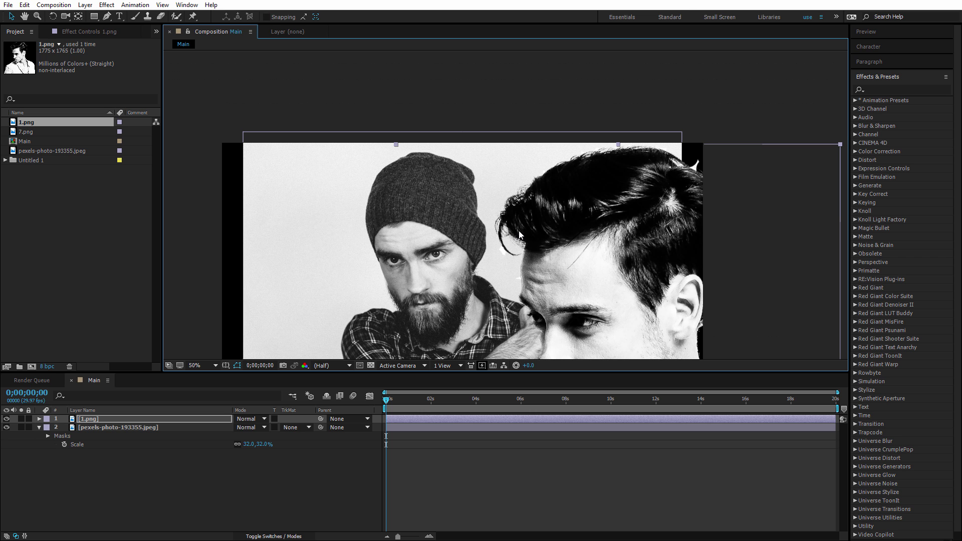
drag(624, 239, 584, 238)
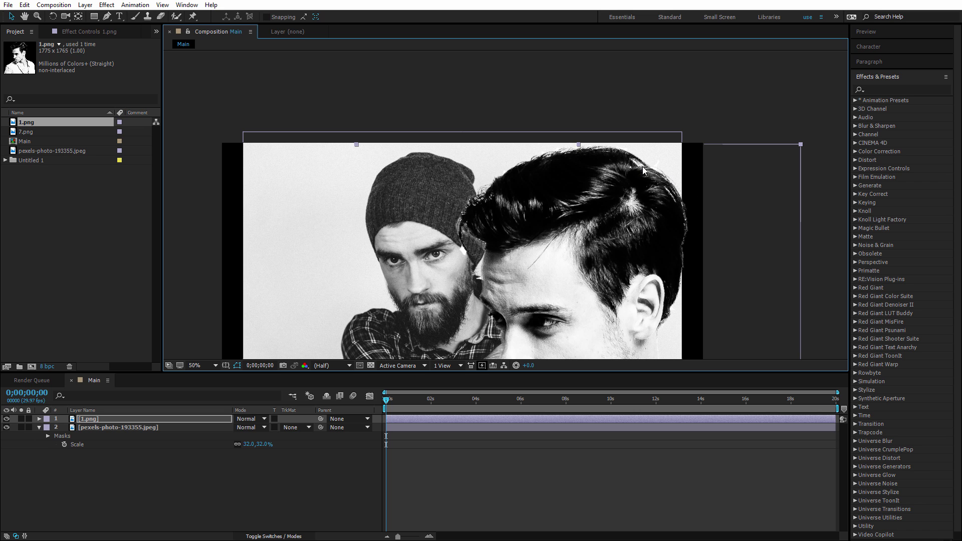
drag(510, 251, 544, 250)
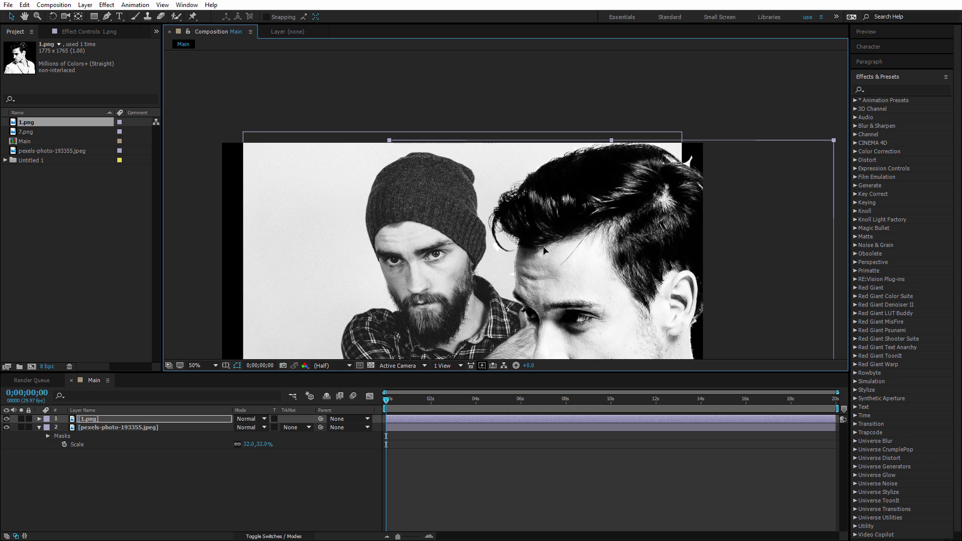
Delete the 1.png and pexels-photo-193355.jpeg layers from the Main composition.
shift+click(89, 428)
key(Delete)
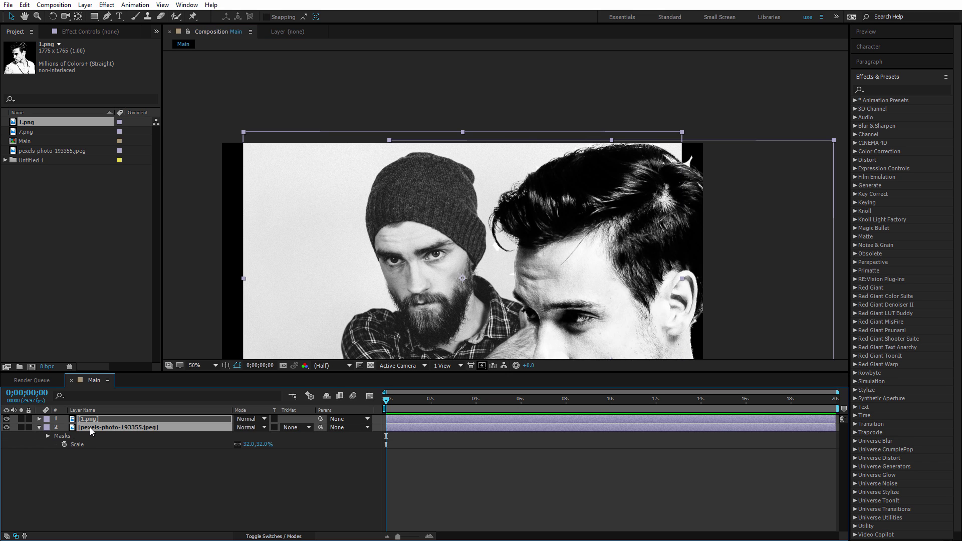
click(188, 272)
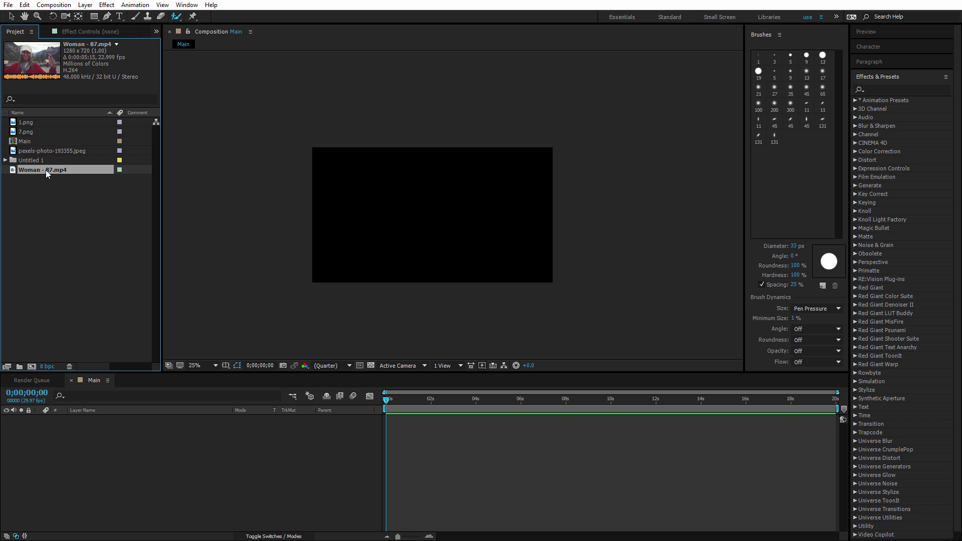
Create a new composition from Woman - 87.mp4 and open the clip's layer in its own Layer viewer.
drag(46, 170, 31, 366)
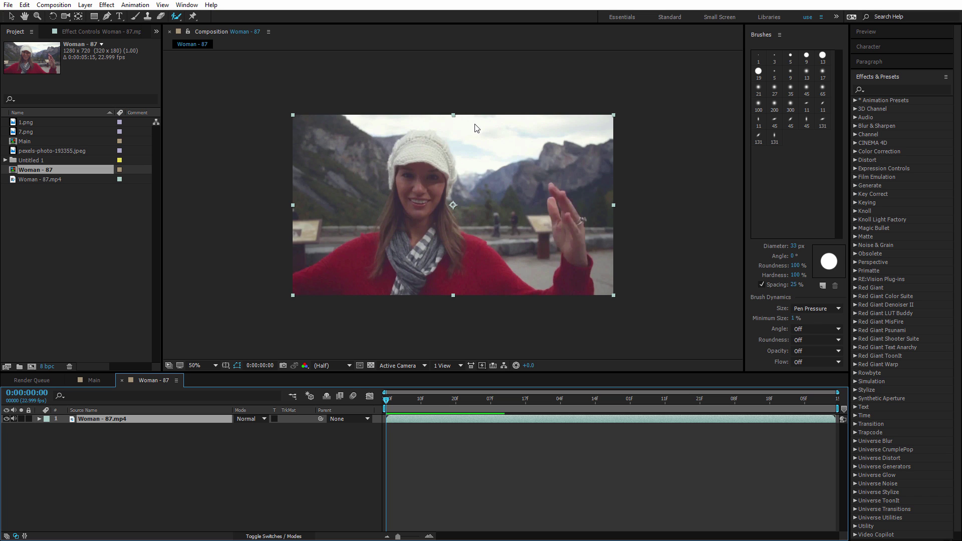
key(slash)
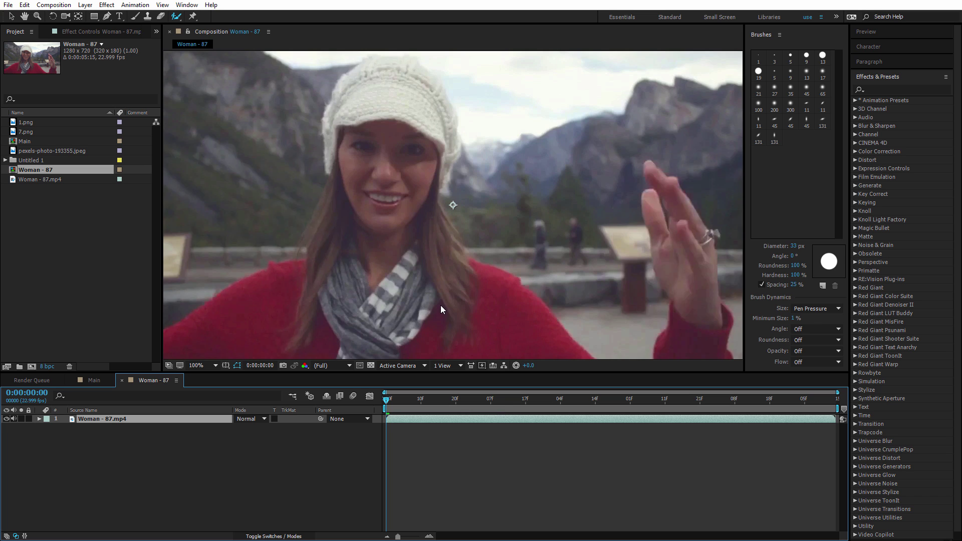
key(comma)
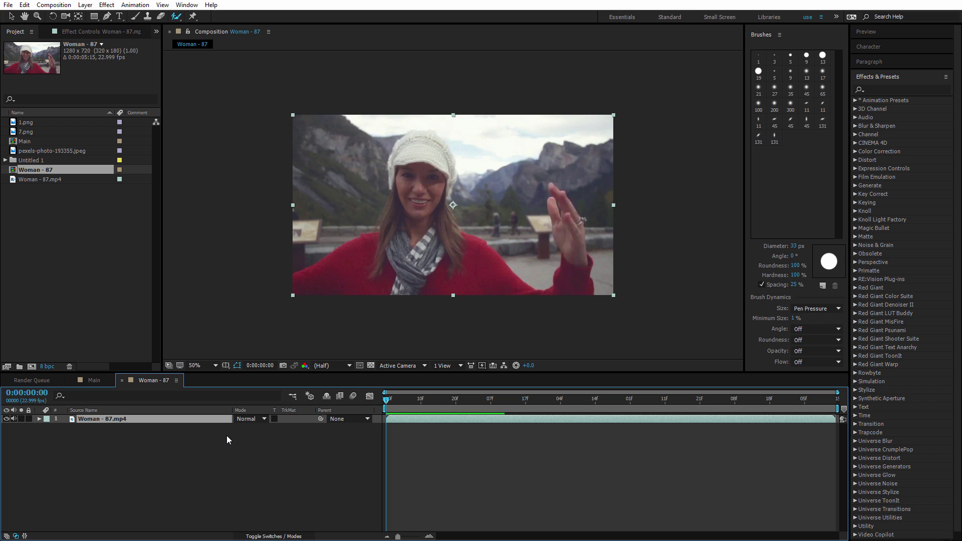
double_click(152, 420)
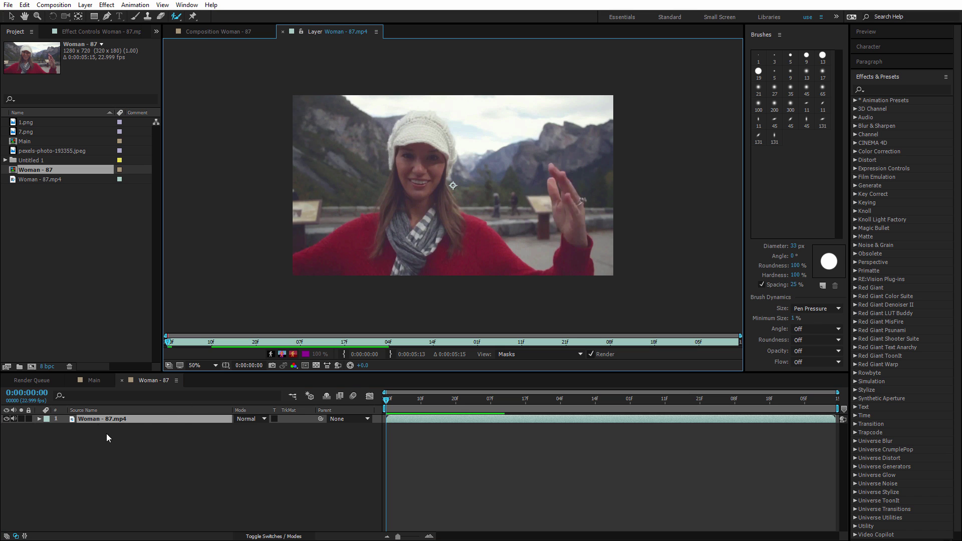
Activate the Roto Brush tool and trim the Woman - 87.mp4 layer to run from 0:00:00:18 to 0:00:01:11.
key(period)
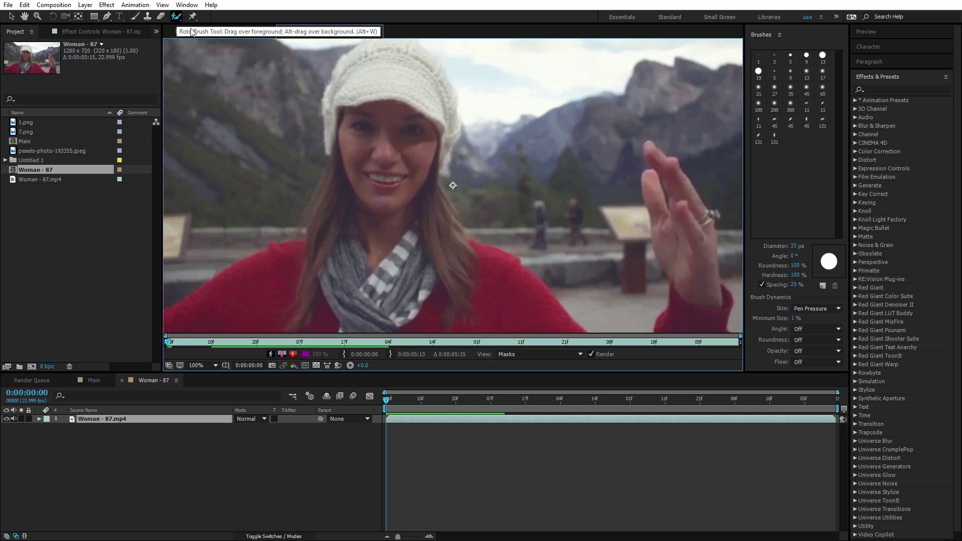
click(176, 20)
key(comma)
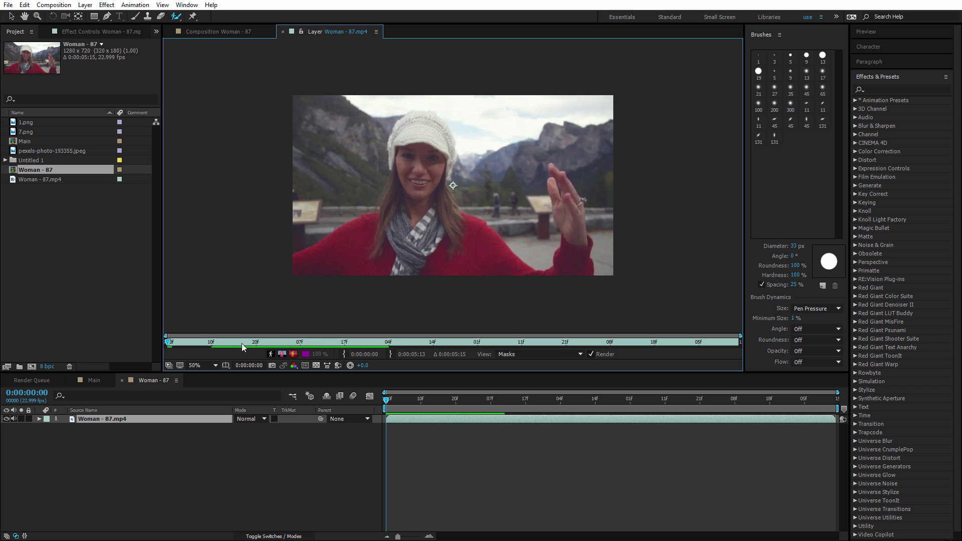
mouse_move(240, 342)
mouse_down()
mouse_move(213, 344)
mouse_move(248, 343)
mouse_up()
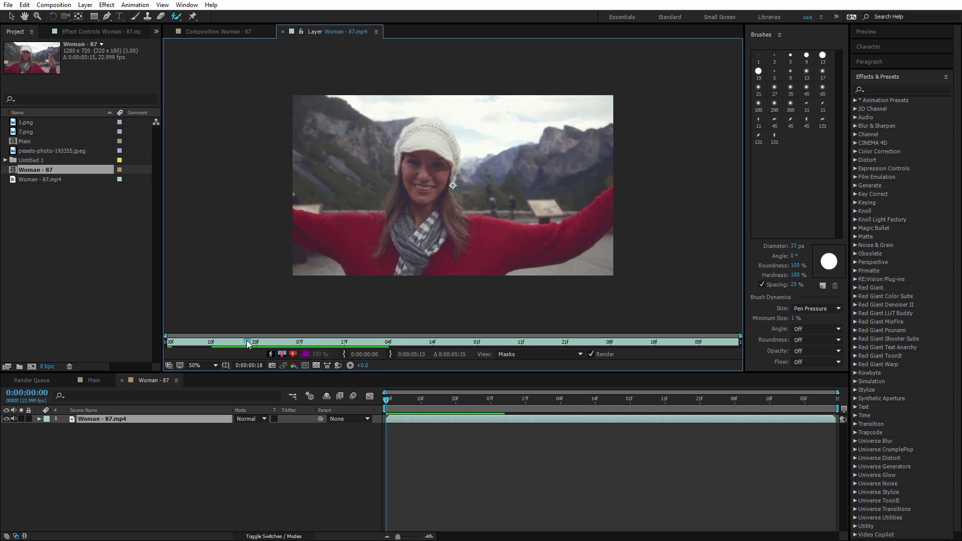
click(345, 355)
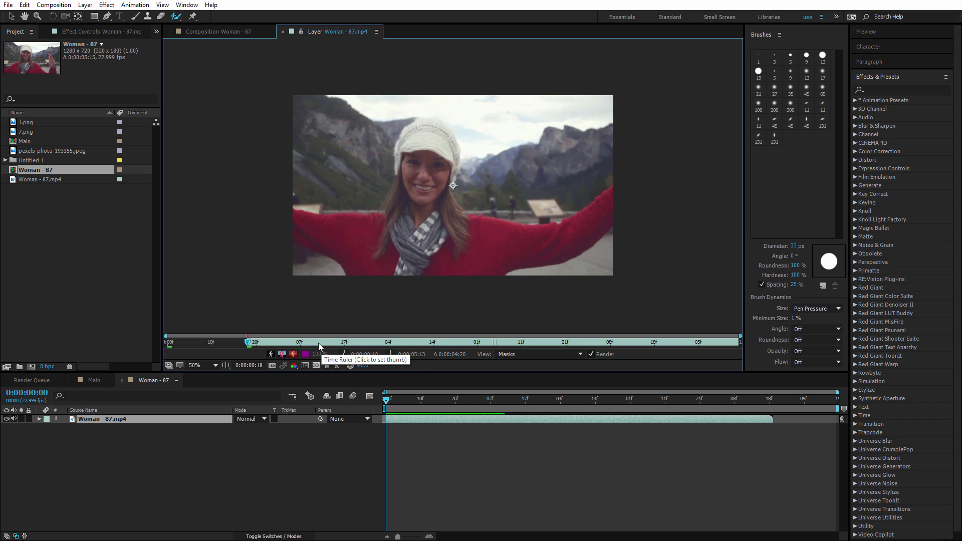
mouse_move(319, 346)
mouse_down()
mouse_move(385, 349)
mouse_move(247, 342)
mouse_up()
click(391, 354)
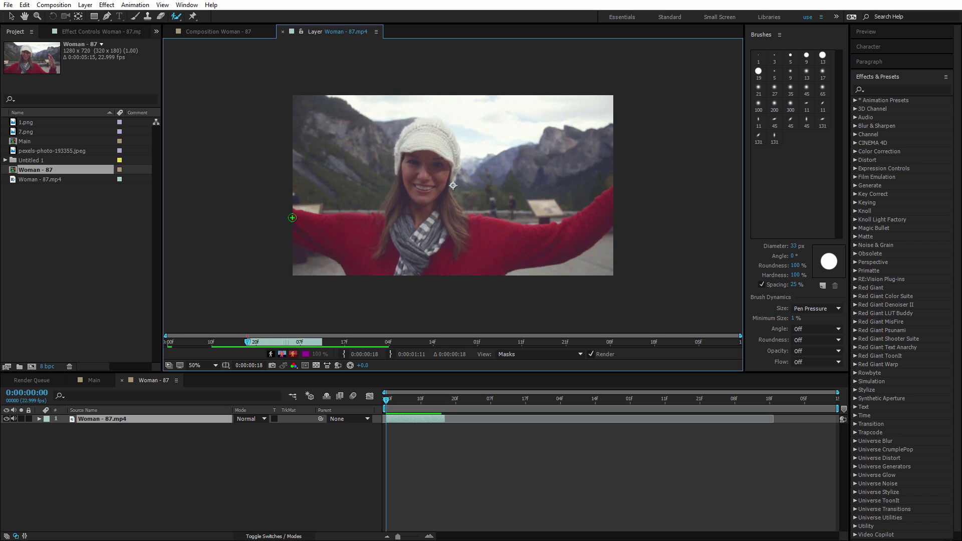
Mark the woman as Roto Brush foreground at 0:00:00:18 and subtract the background areas beneath both arms.
mouse_move(295, 220)
mouse_down()
mouse_move(389, 228)
mouse_move(405, 182)
mouse_move(402, 152)
mouse_move(429, 123)
mouse_move(451, 144)
mouse_move(447, 205)
mouse_move(469, 224)
mouse_move(549, 237)
mouse_move(609, 202)
mouse_move(607, 215)
mouse_move(569, 240)
mouse_move(449, 280)
mouse_move(374, 272)
mouse_move(294, 218)
mouse_up()
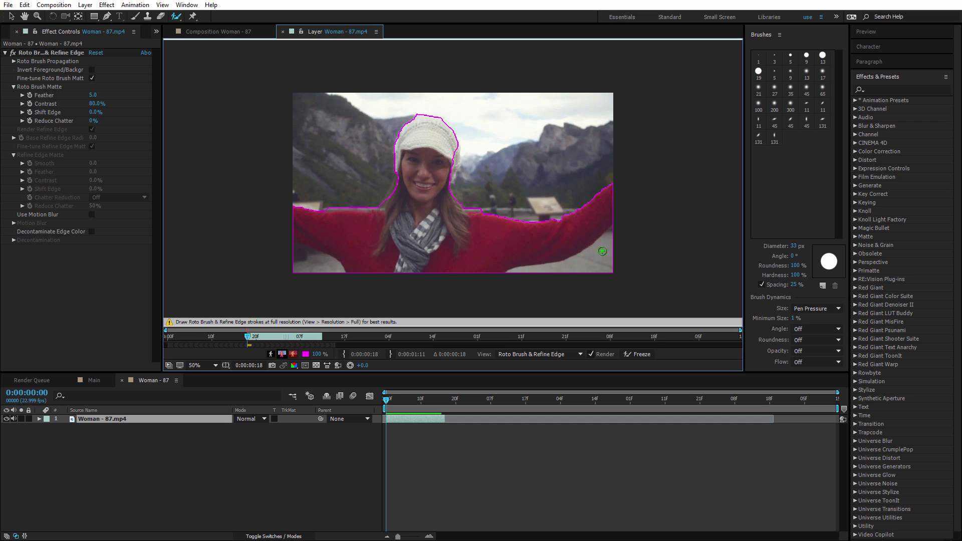
key(alt)
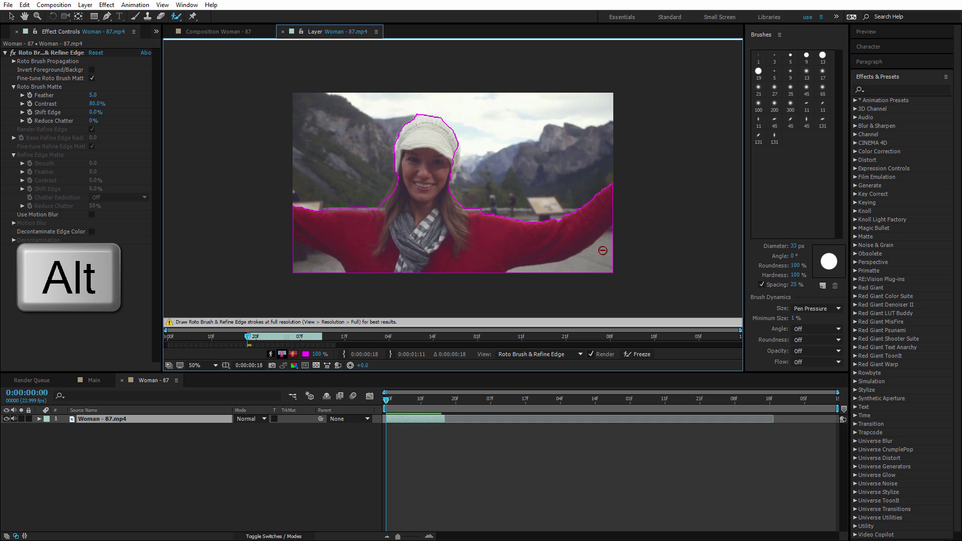
mouse_move(613, 238)
mouse_down()
mouse_move(587, 266)
mouse_move(561, 273)
mouse_move(556, 288)
mouse_up()
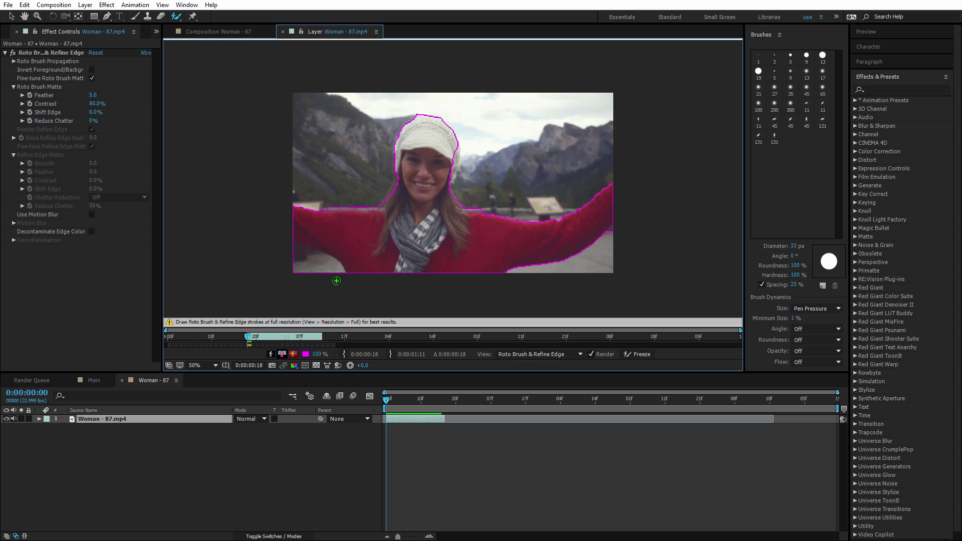
drag(334, 274, 293, 252)
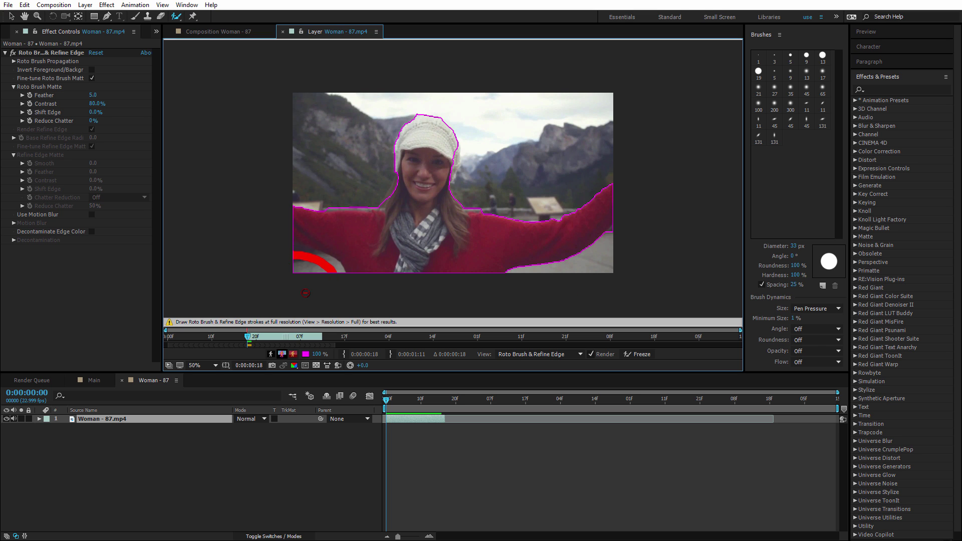
Refine the Roto Brush outline along the hat's right edge and the hair on the left side of her face.
key(period)
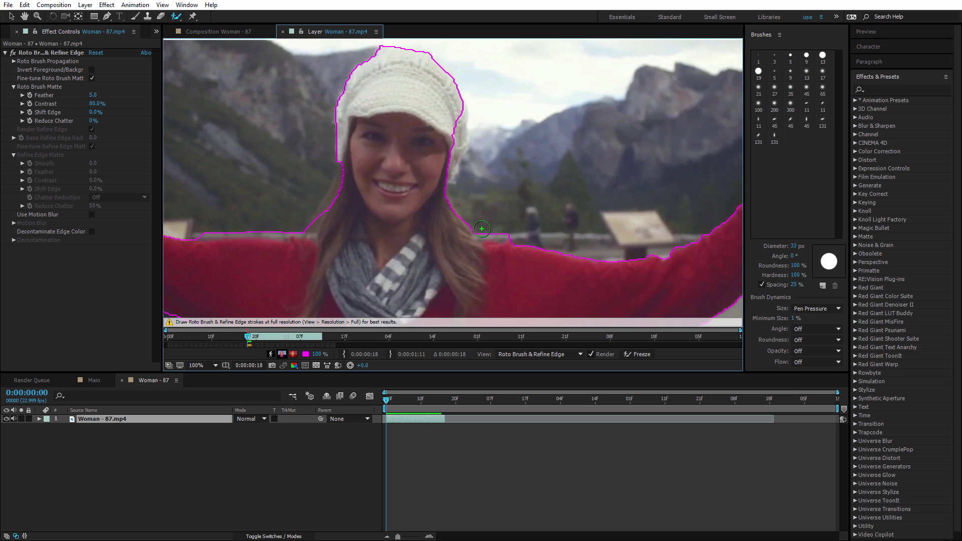
mouse_move(452, 107)
mouse_down()
mouse_move(454, 145)
mouse_move(440, 173)
mouse_up()
drag(348, 172, 324, 219)
key(comma)
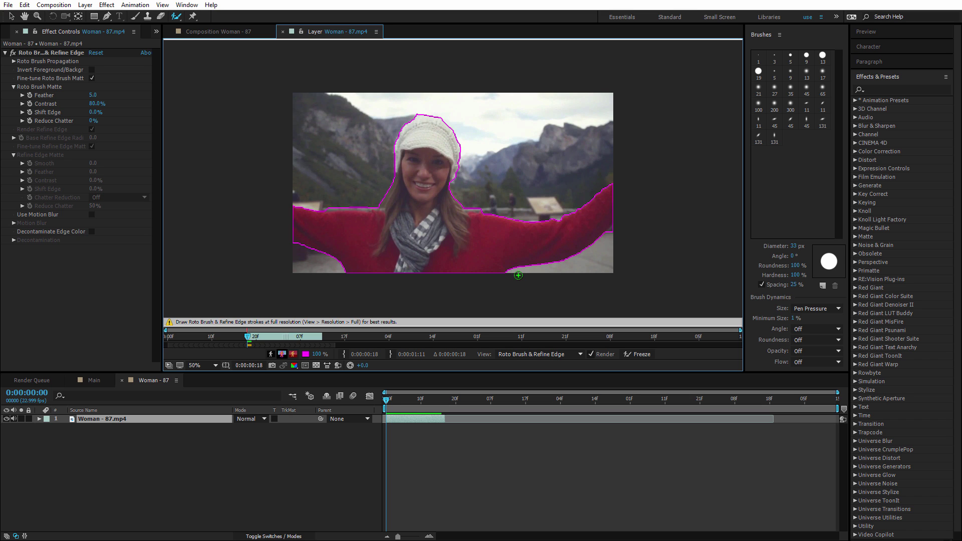
Propagate the Roto Brush outline frame by frame from 0:00:00:18, checking its edge back and forth and stopping at 0:00:01:03.
key(Page_Down)
key(Page_Down)
key(Page_Down)
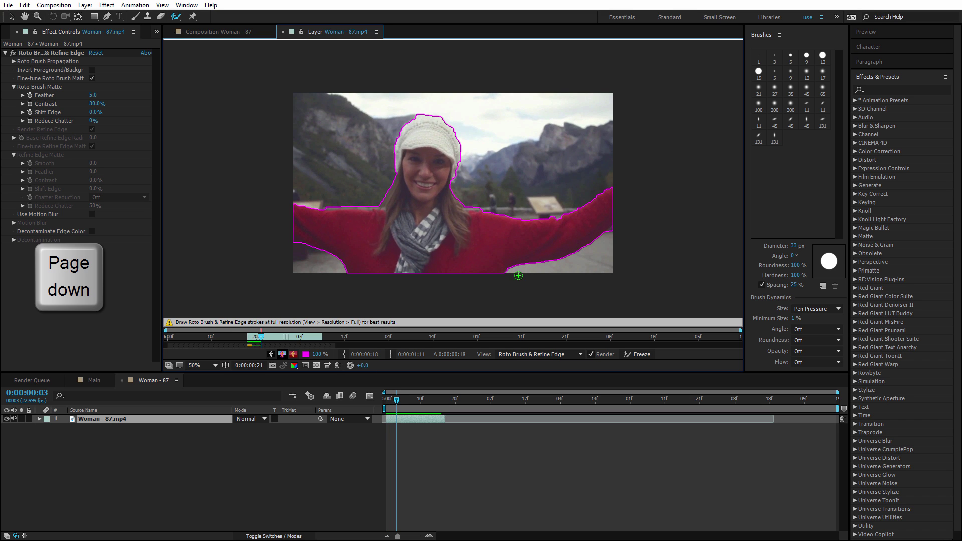
key(Page_Down)
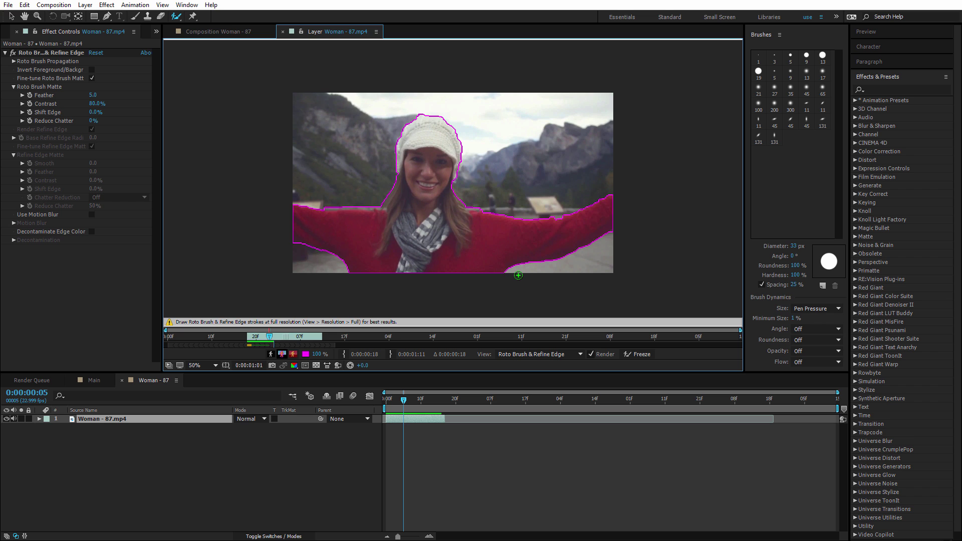
key(Page_Down)
key(Page_Down)
key(Page_Down)
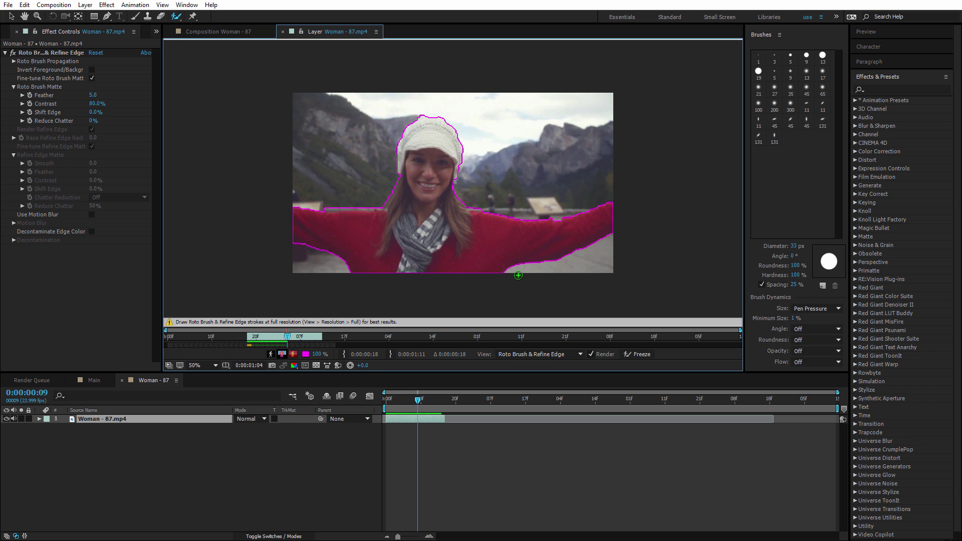
key(Page_Down)
key(Page_Up)
key(Page_Up)
key(Page_Up)
key(Page_Up)
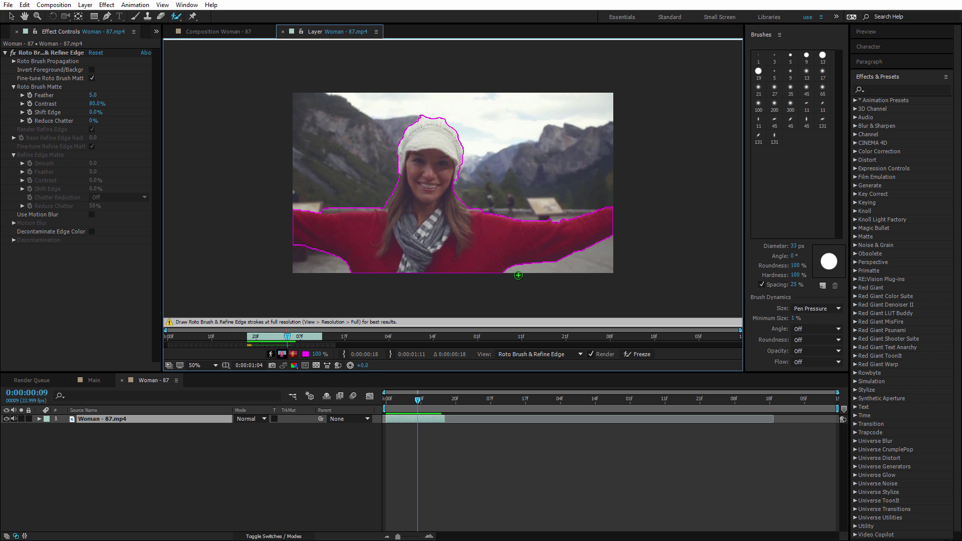
key(Page_Up)
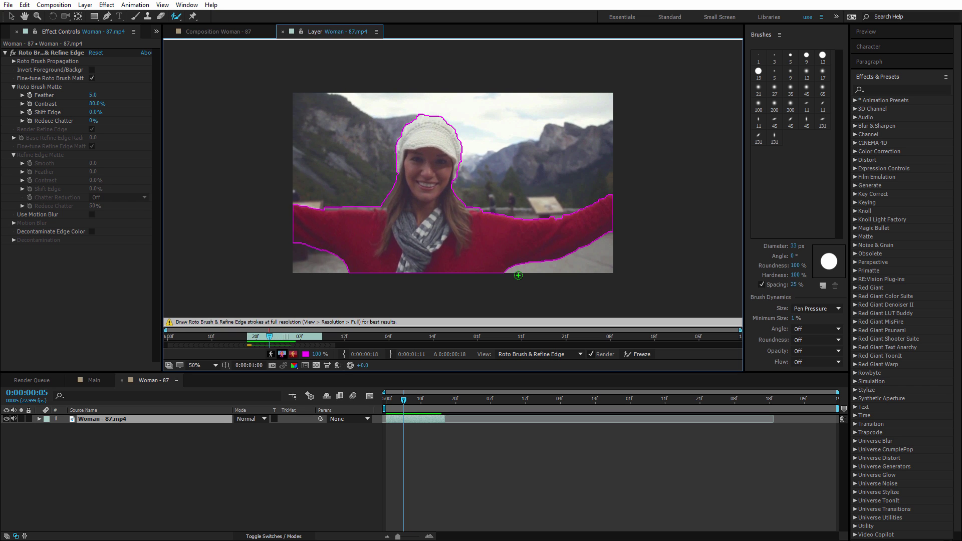
key(Page_Down)
key(Page_Down)
key(Page_Down)
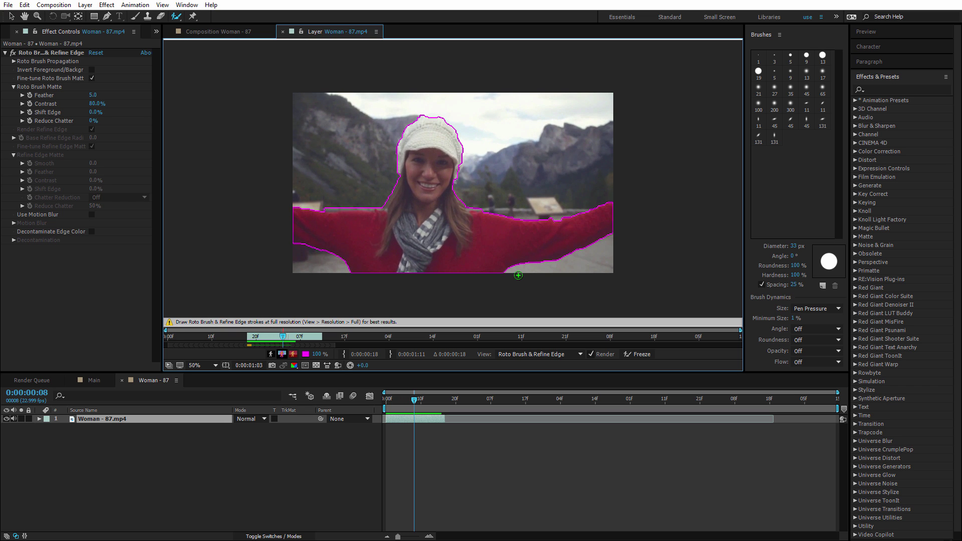
Subtract the strip of background above the arm on the image's left at 0:00:01:03 with the Roto Brush.
key(slash)
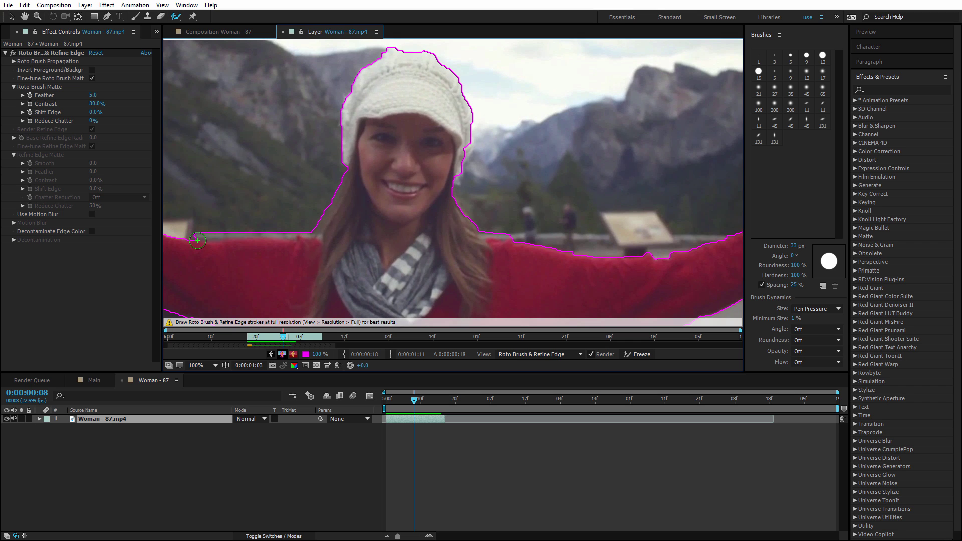
drag(195, 233, 289, 225)
key(comma)
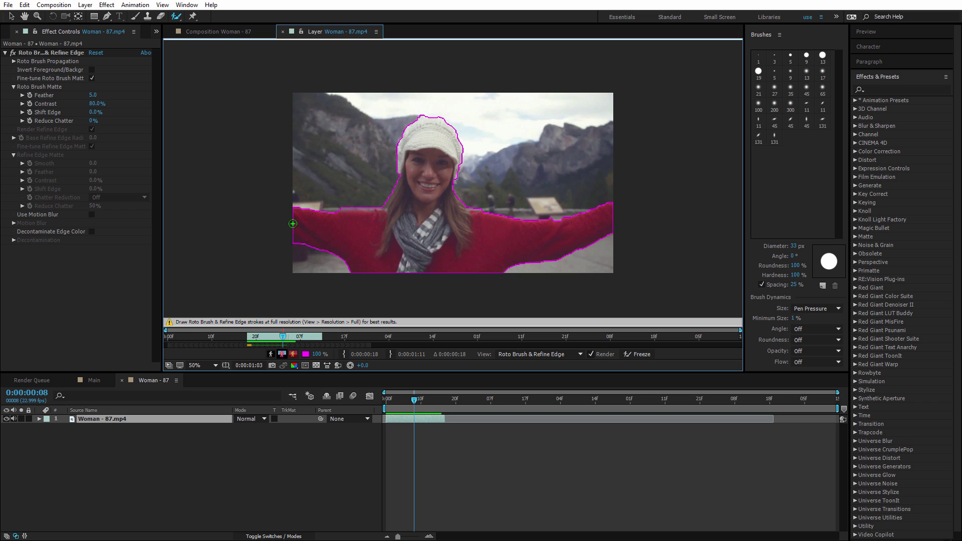
Propagate the Roto Brush outline frame by frame to 0:00:01:17, cleaning stray background above the arm on the image's left.
key(Page_Down)
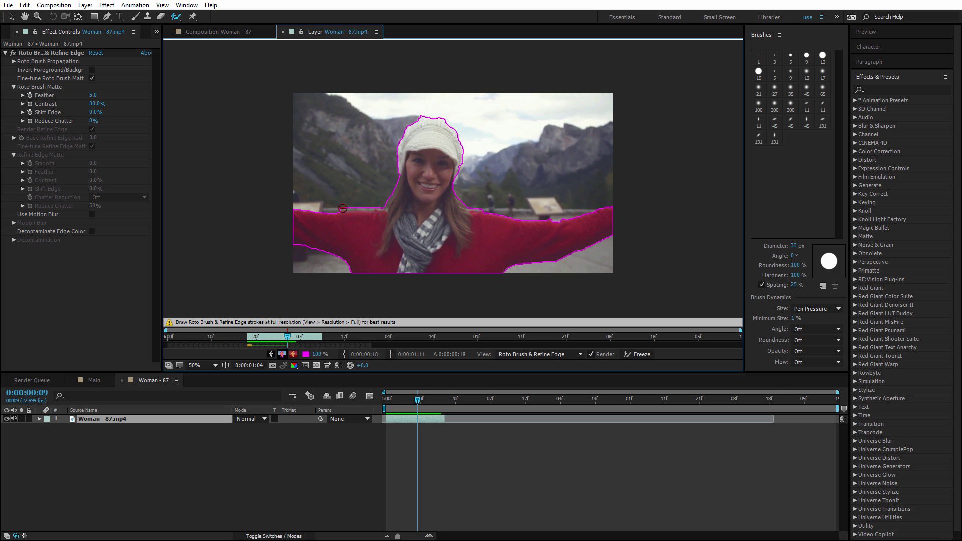
key(Page_Down)
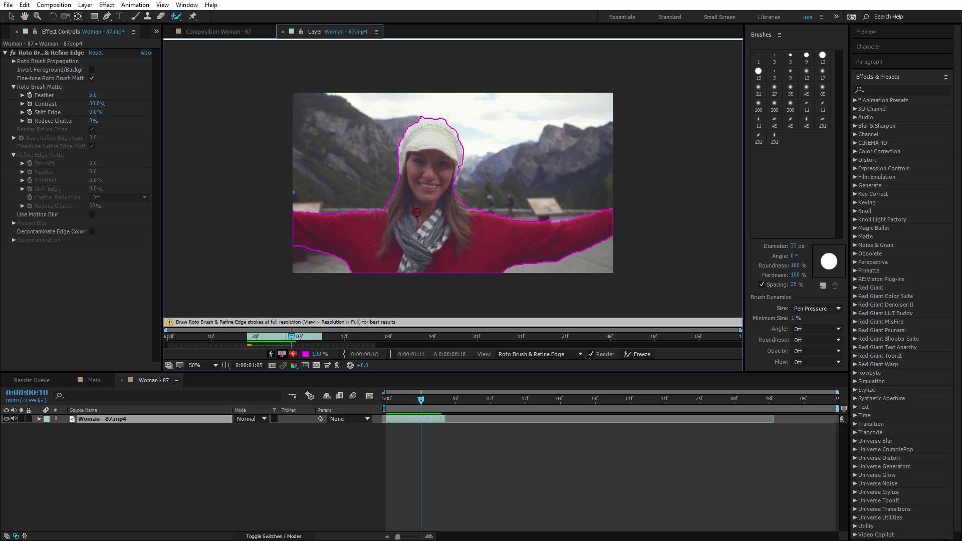
key(Page_Down)
key(Page_Down)
key(Page_Down)
key(Page_Down)
key(Page_Down)
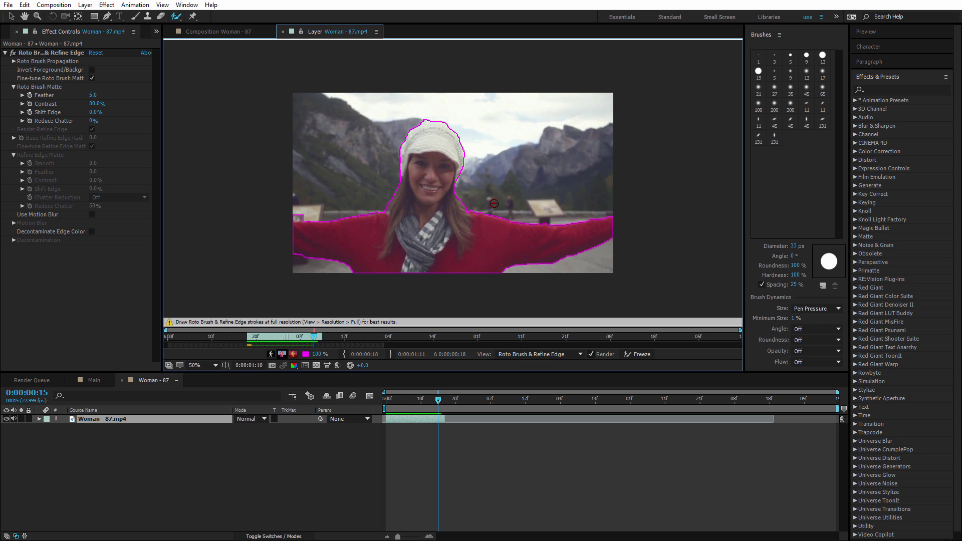
key(Page_Down)
key(Page_Down)
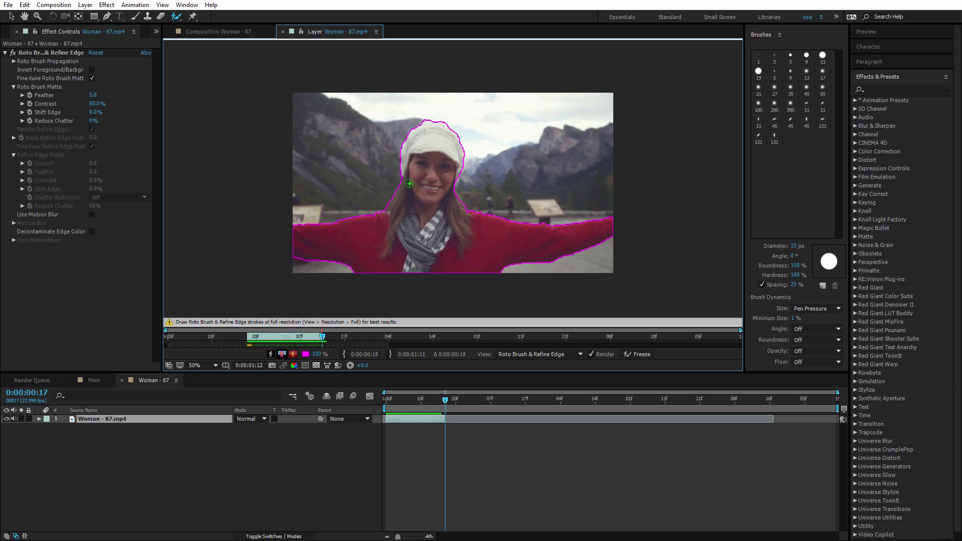
key(Page_Down)
key(Page_Down)
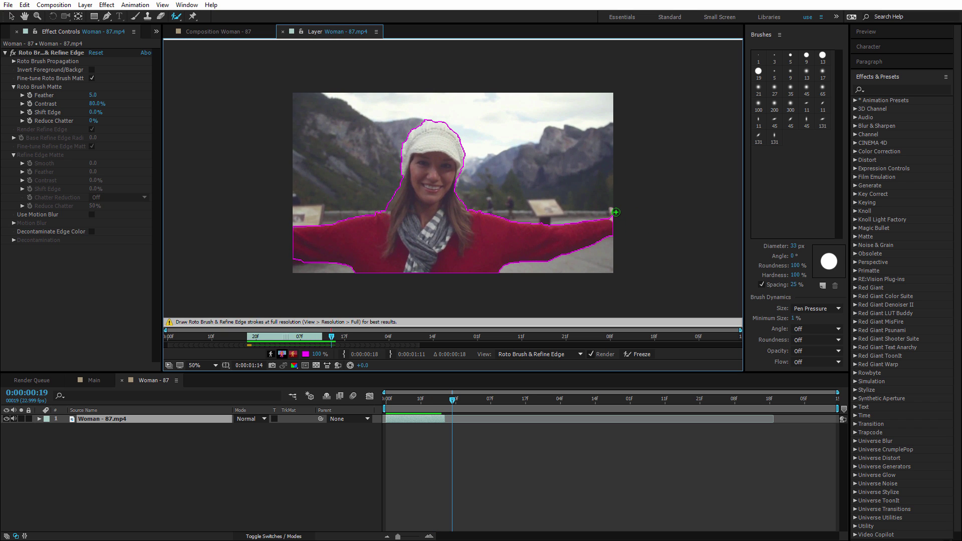
key(Page_Down)
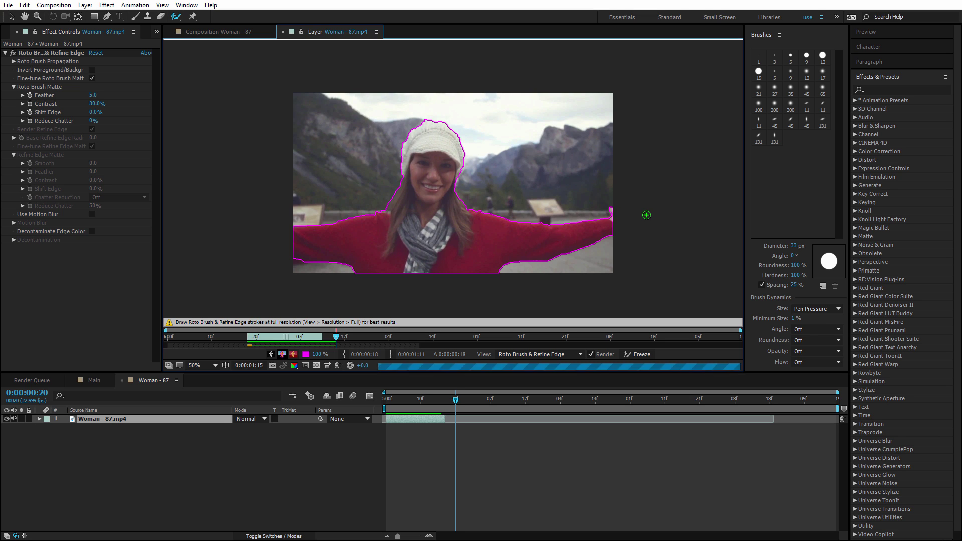
key(Page_Down)
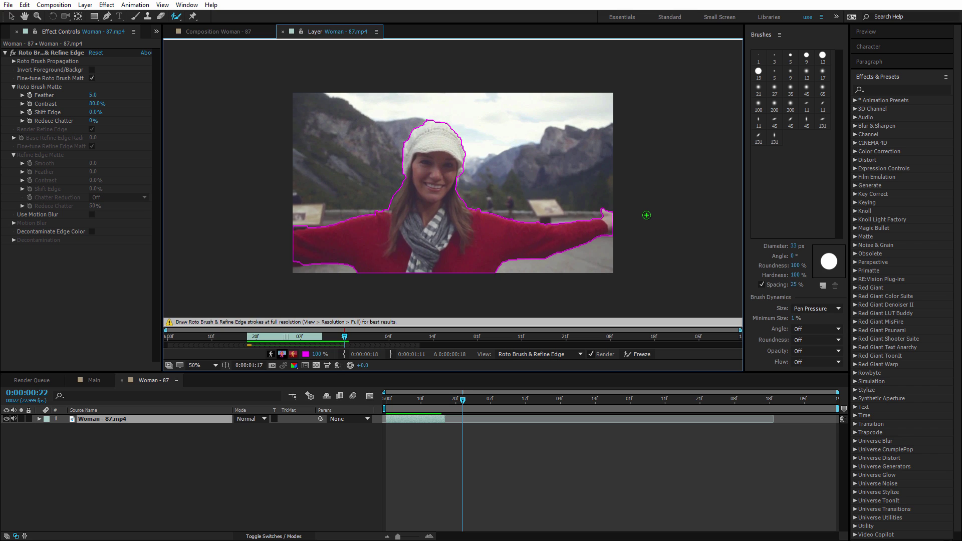
Subtract background above the image's left arm at 0:00:01:16, then advance one frame and extend the layer's out point to the current time.
key(Page_Up)
key(Page_Down)
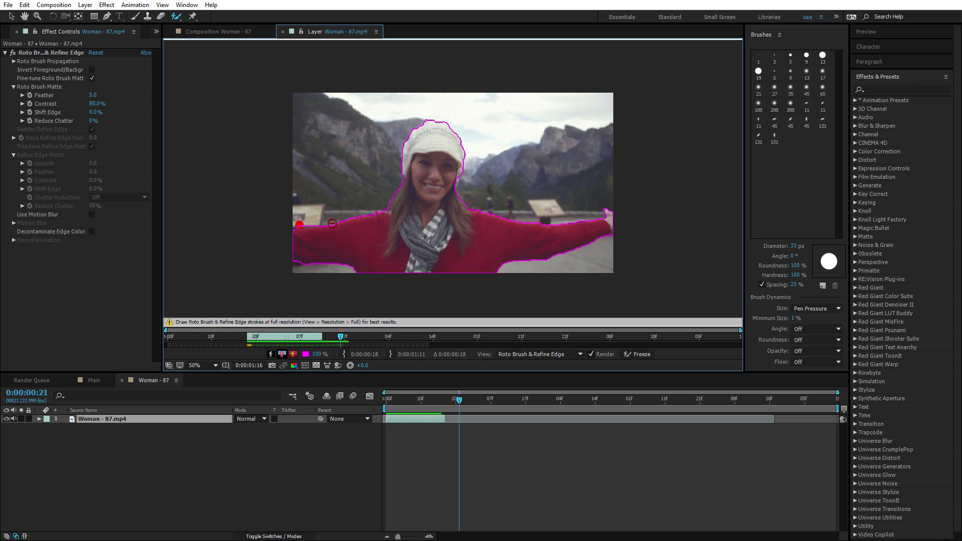
key(Page_Down)
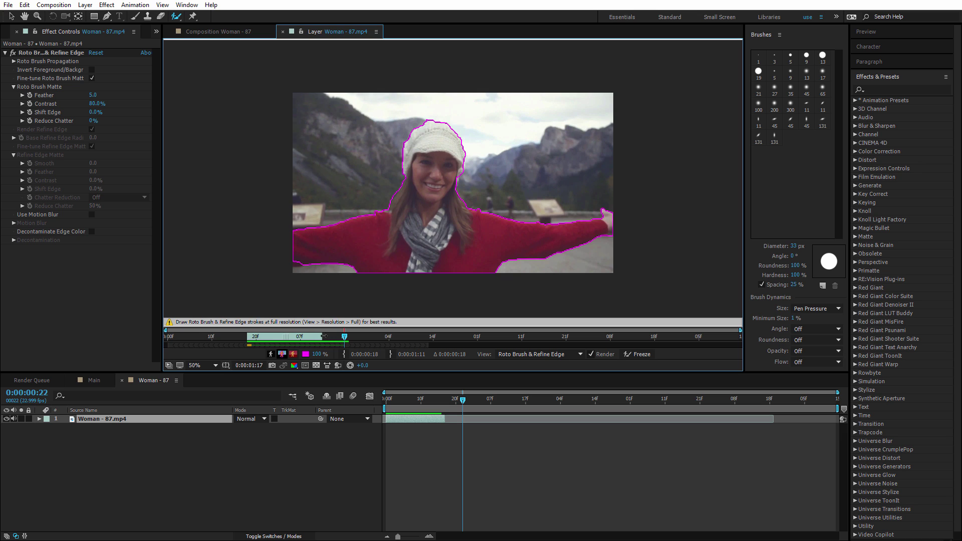
drag(324, 336, 344, 337)
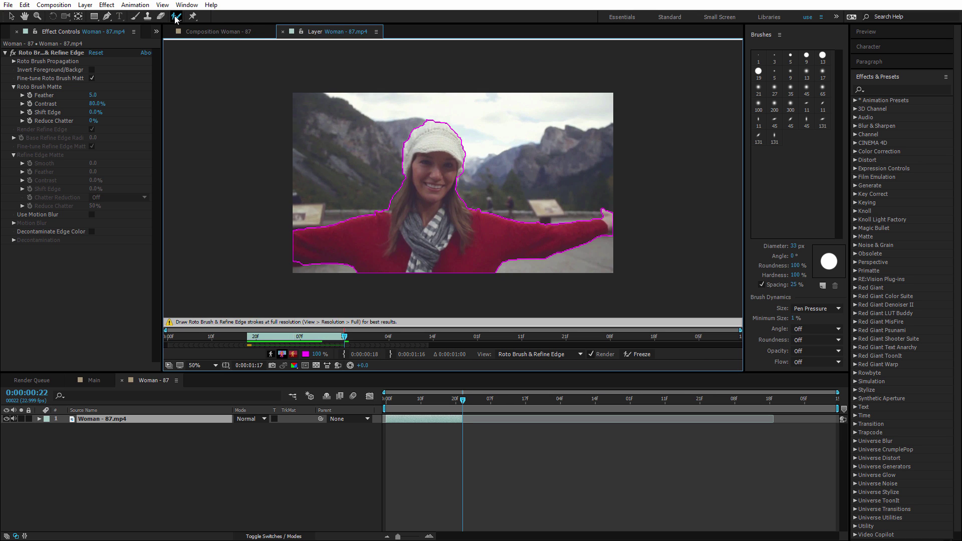
Paint with the Refine Edge tool along the outline of the hand, upper arms and head, plus beneath the image's left arm.
drag(176, 16, 201, 28)
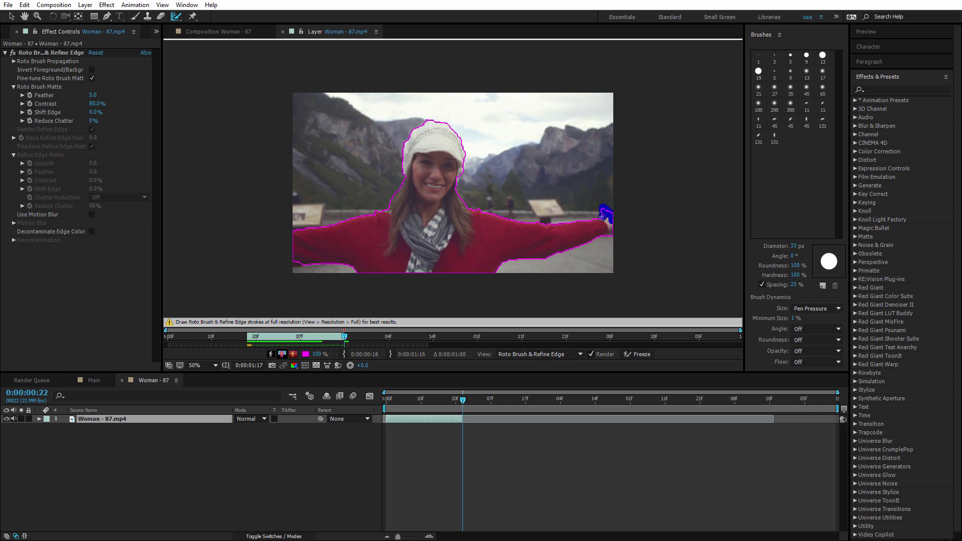
mouse_move(602, 216)
mouse_down()
mouse_move(503, 219)
mouse_move(463, 203)
mouse_move(456, 187)
mouse_move(466, 151)
mouse_move(452, 127)
mouse_move(429, 120)
mouse_move(403, 148)
mouse_move(404, 180)
mouse_move(387, 208)
mouse_move(293, 230)
mouse_move(301, 265)
mouse_move(344, 263)
mouse_move(377, 279)
mouse_up()
click(186, 5)
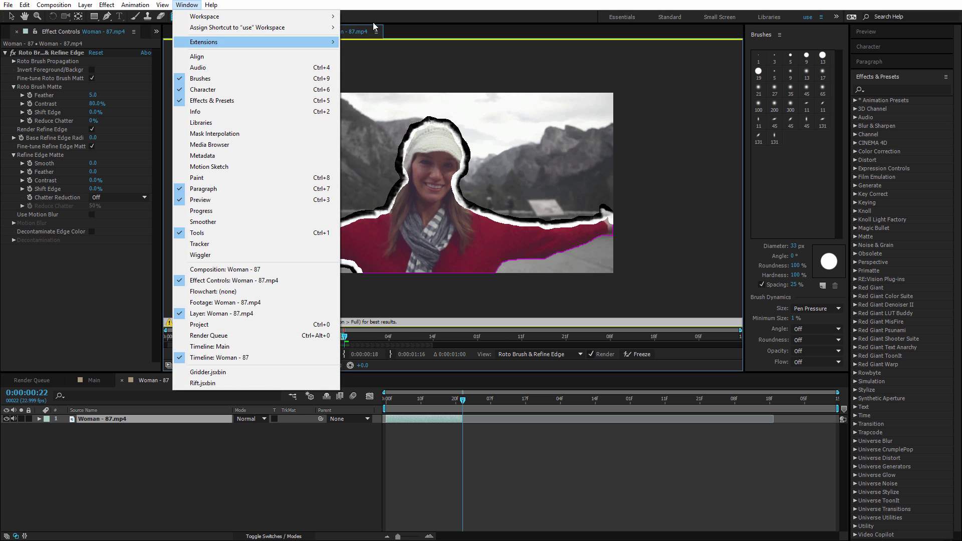
click(448, 4)
Set the brush diameter to 41 px and paint Refine Edge strokes under the image's right arm and along the left and bottom borders.
click(796, 246)
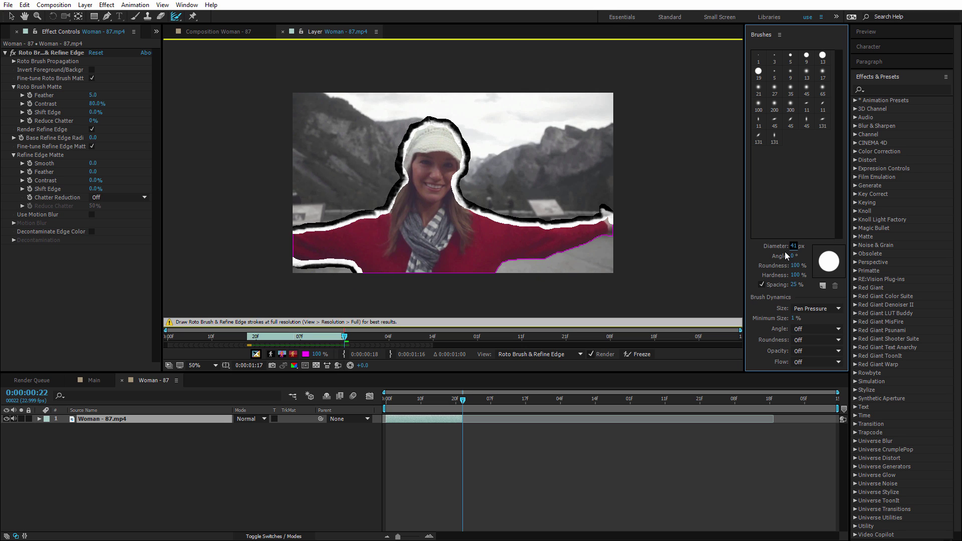
click(794, 246)
drag(495, 272, 624, 228)
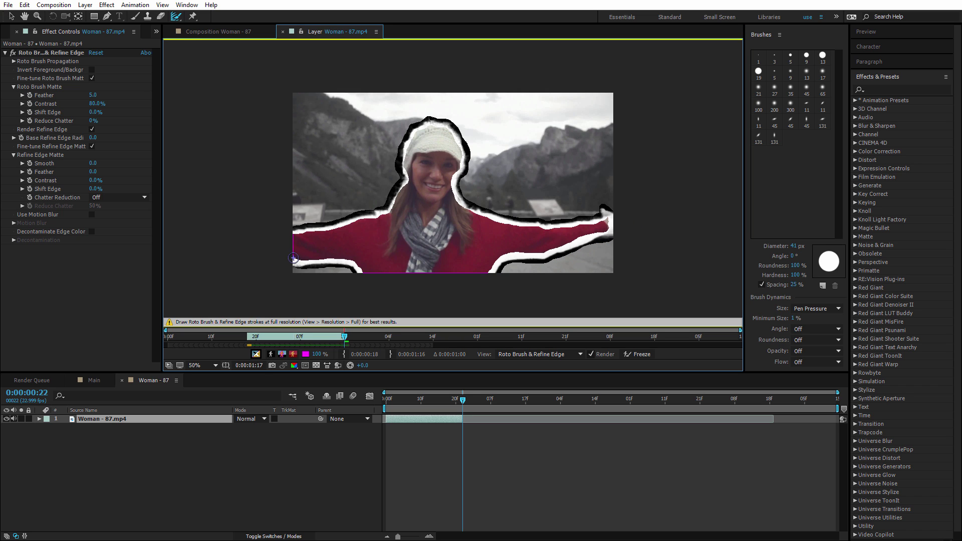
mouse_move(294, 258)
mouse_down()
mouse_move(292, 232)
mouse_move(293, 253)
mouse_up()
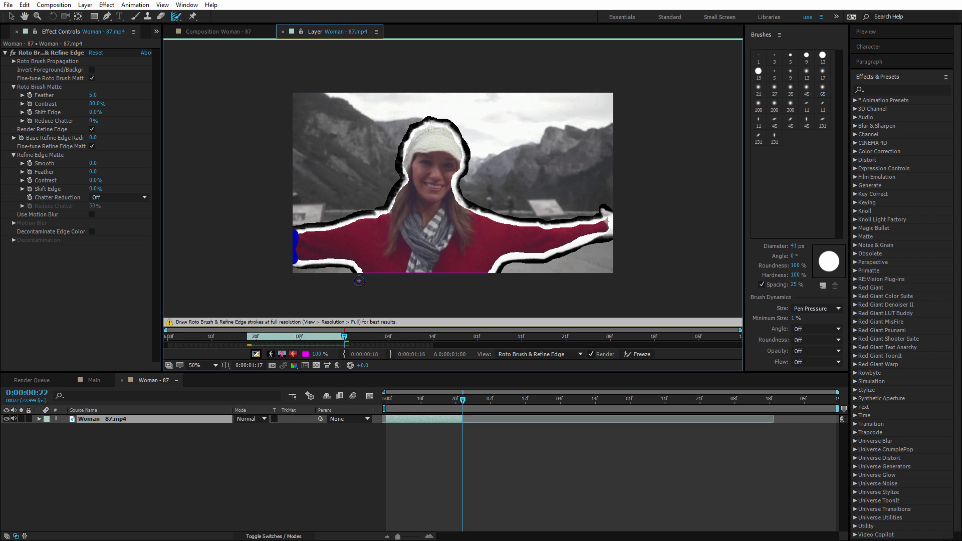
drag(359, 272, 486, 273)
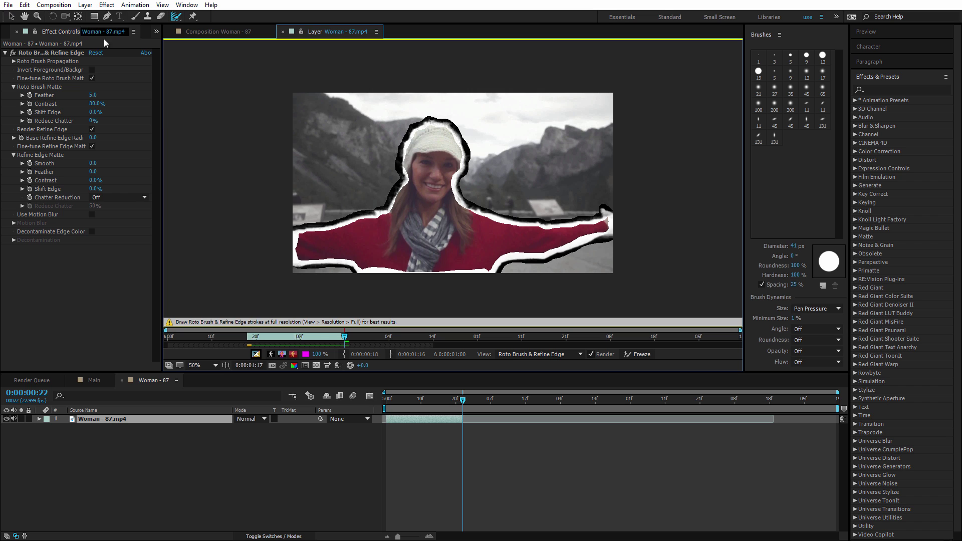
Review the rotoscoped woman in the Woman - 87 composition by scrubbing through its opening frames.
click(12, 17)
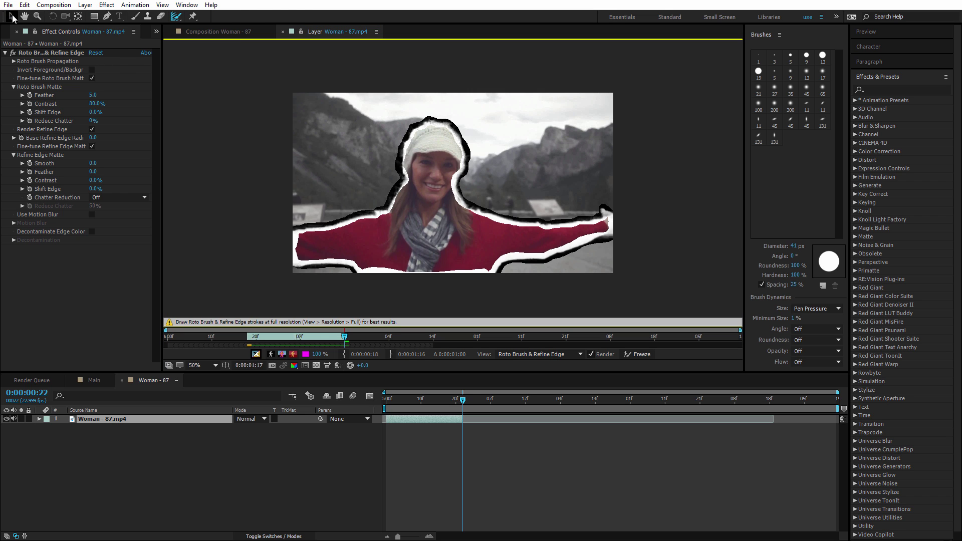
click(218, 33)
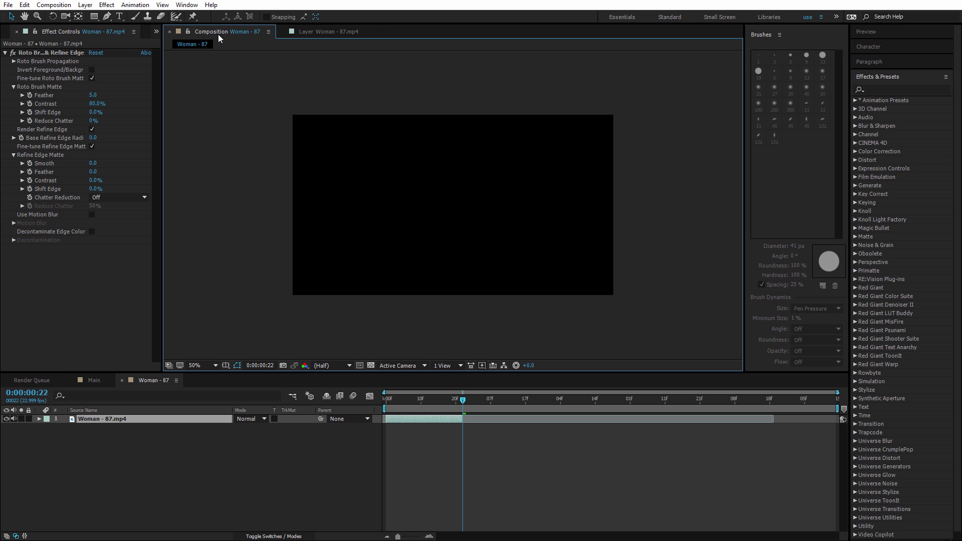
click(435, 400)
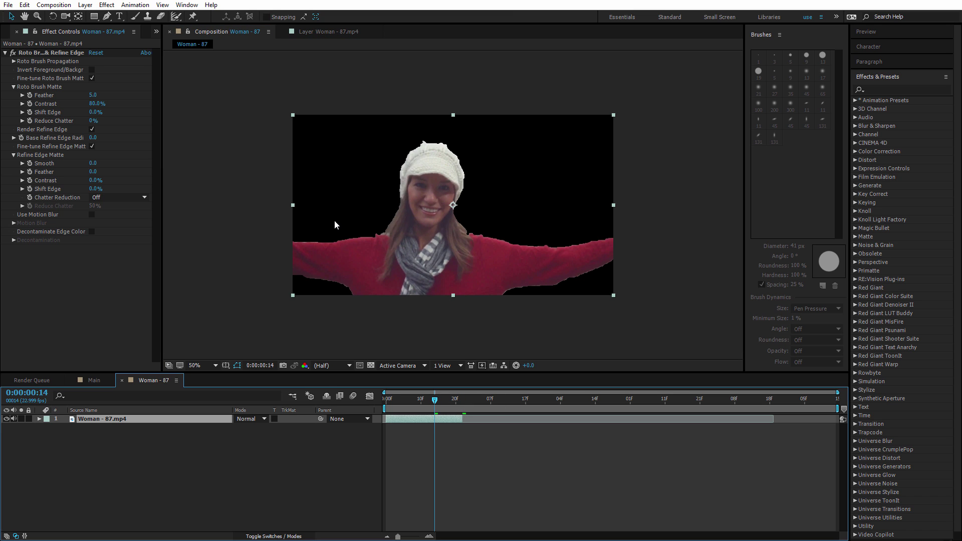
drag(427, 404, 396, 410)
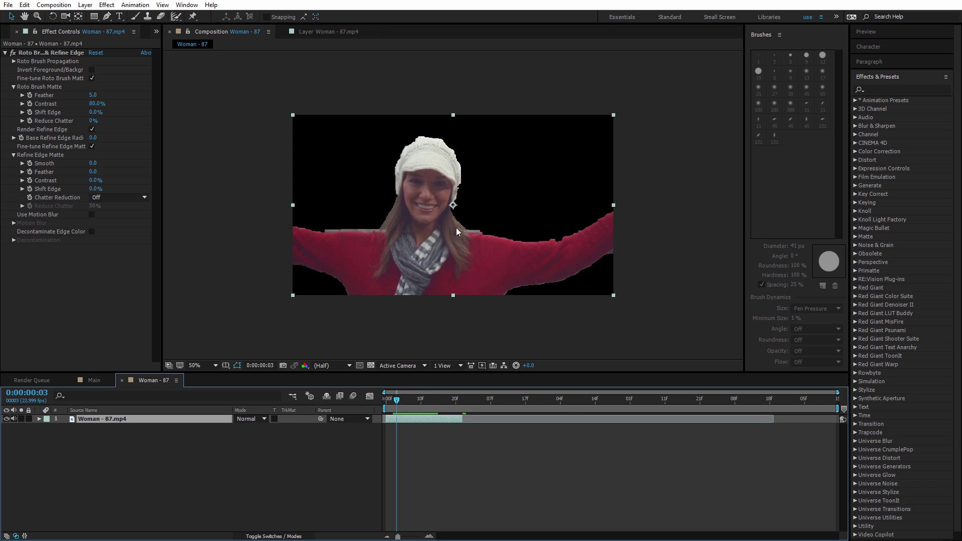
mouse_move(400, 400)
mouse_down()
mouse_move(461, 401)
mouse_move(374, 404)
mouse_move(444, 407)
mouse_move(407, 408)
mouse_up()
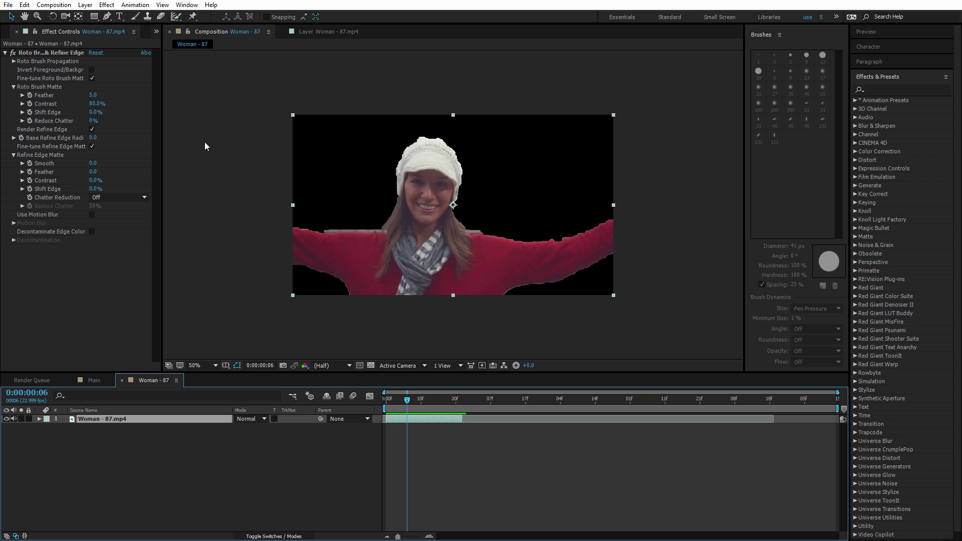
Bring up the project's file list and close the Woman - 87 composition's timeline, leaving Main open.
click(2, 32)
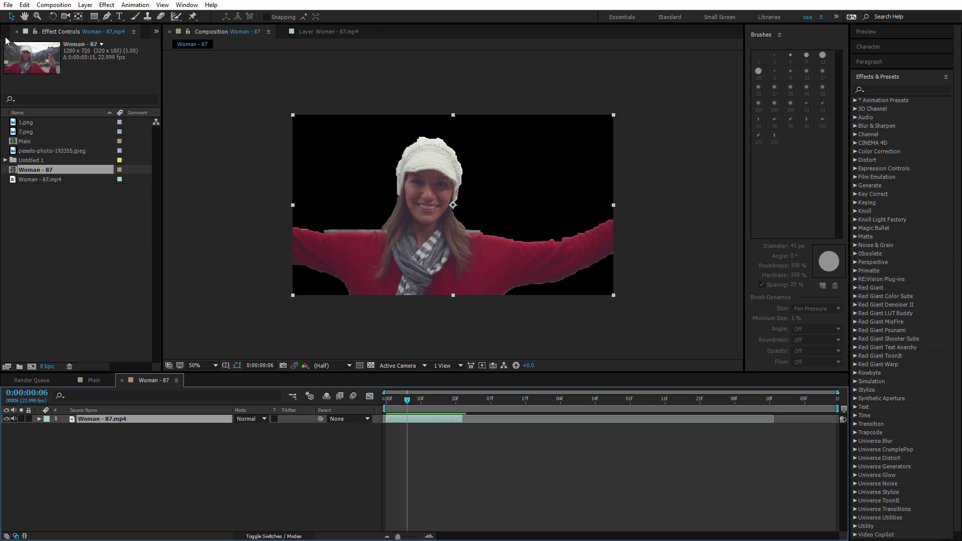
click(89, 267)
click(135, 381)
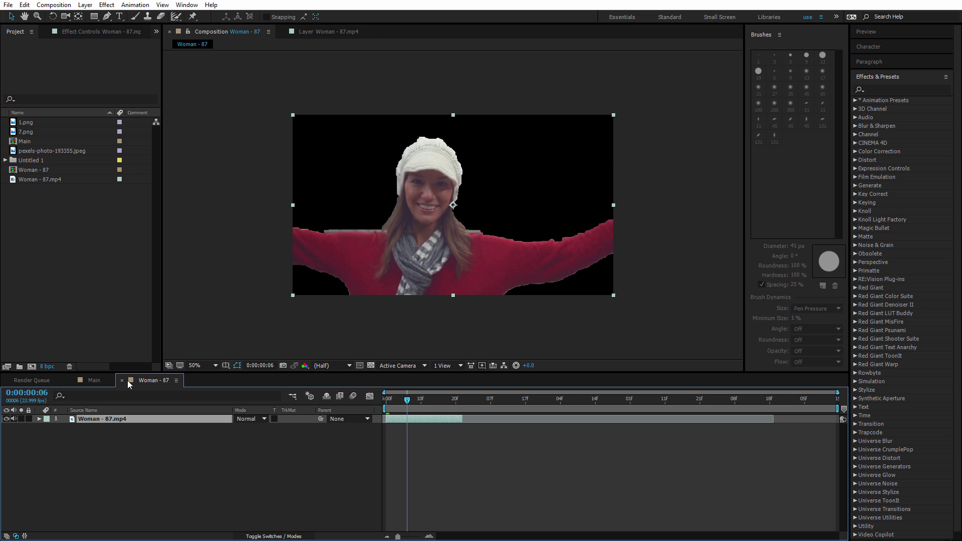
click(122, 380)
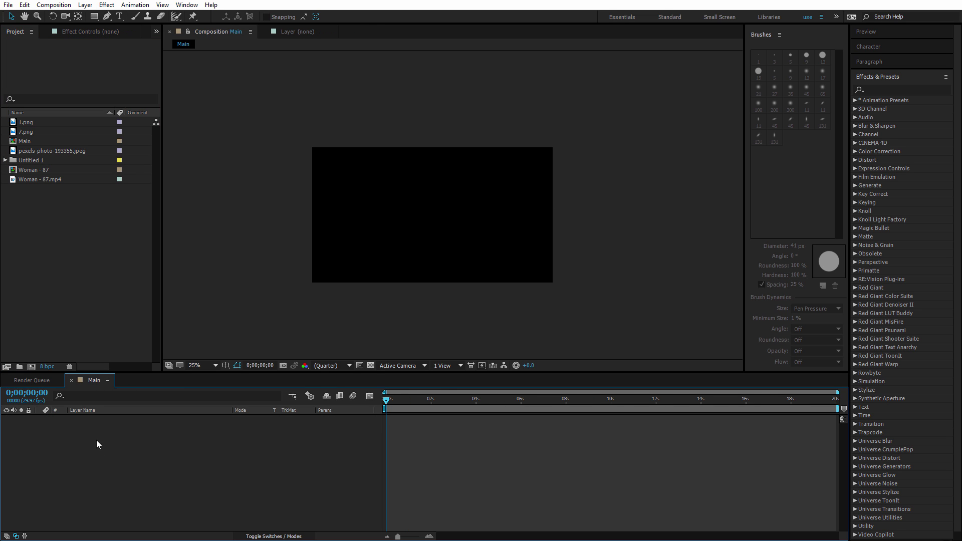
Add 1.png to the Main composition, scale it to 67%, and shift it slightly down in the frame.
click(27, 132)
click(35, 125)
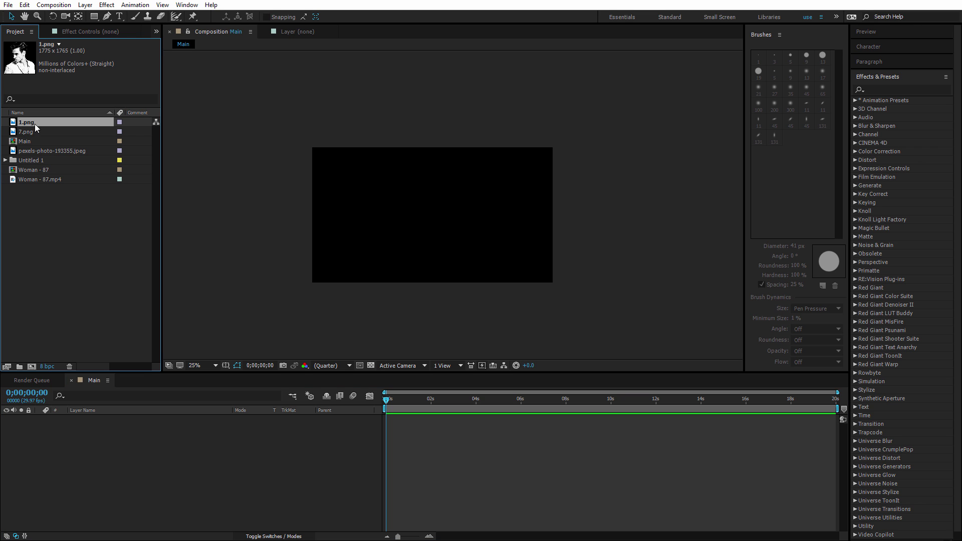
drag(27, 124, 184, 448)
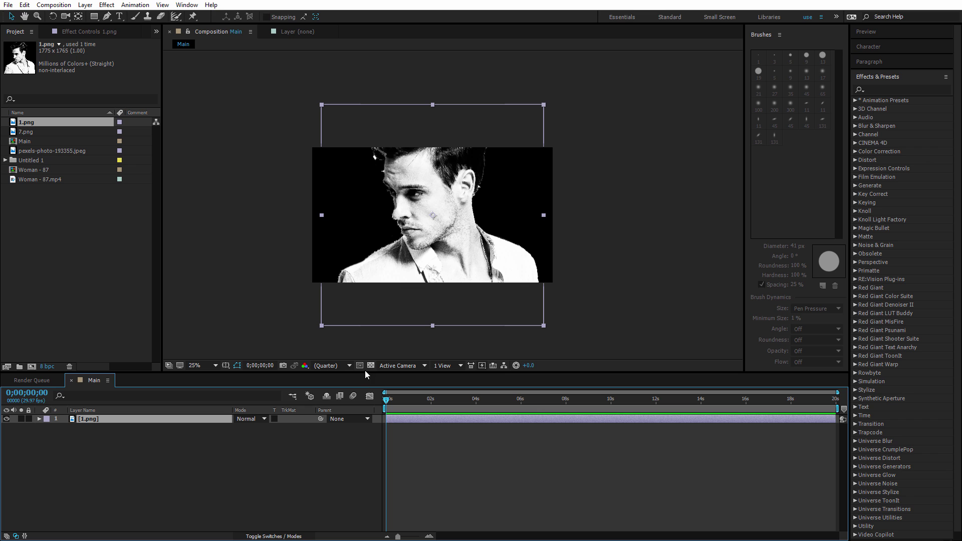
key(s)
drag(273, 432, 251, 426)
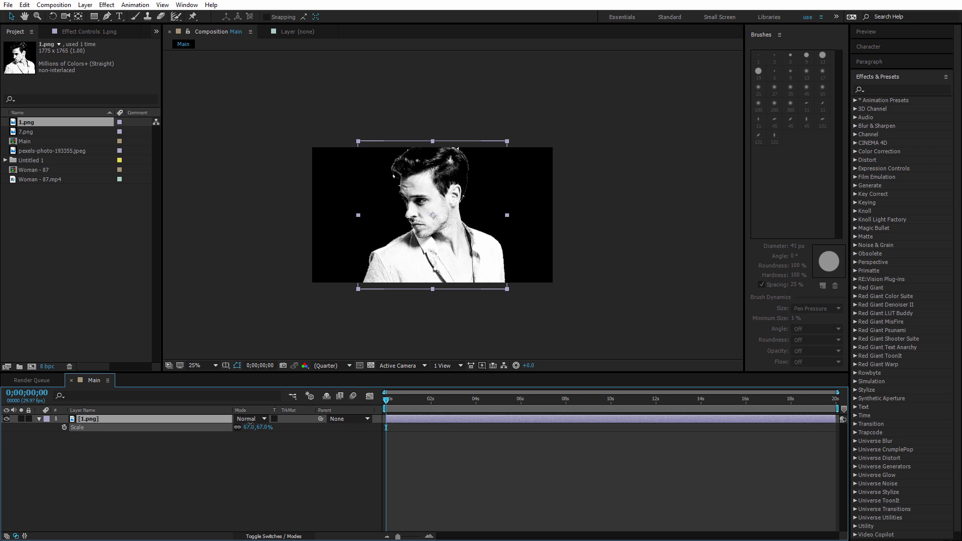
drag(488, 206, 488, 212)
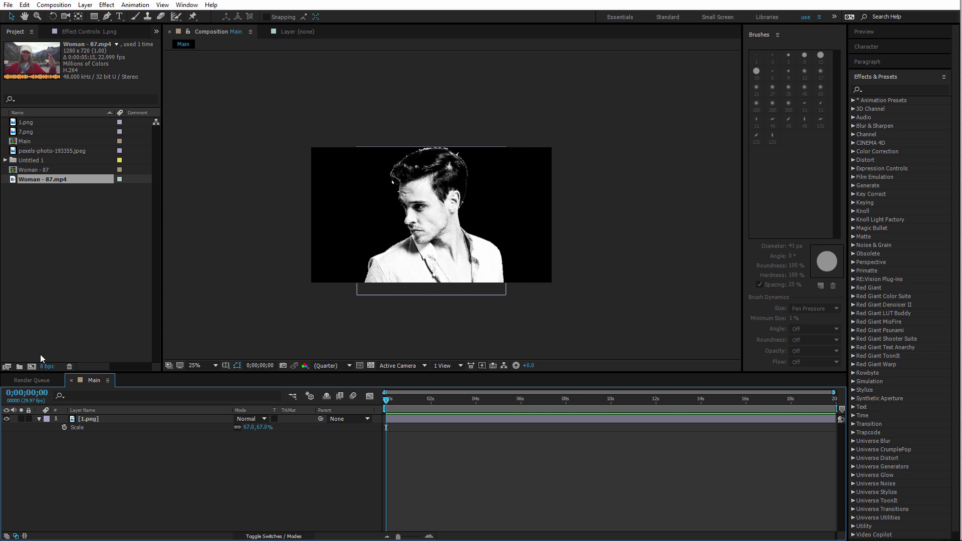
Create a new composition named Person 1 with the HDTV 1080 29.97 preset.
click(32, 366)
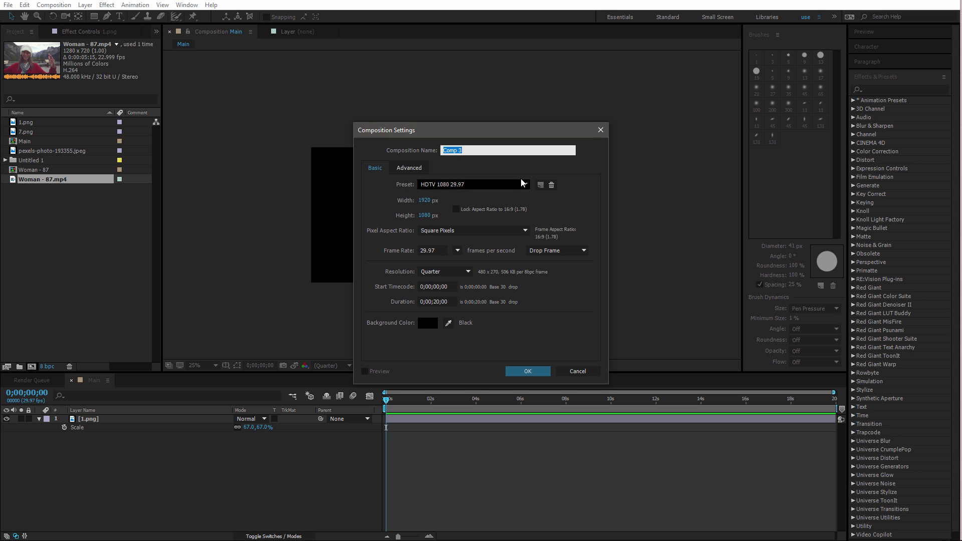
text(Person 1)
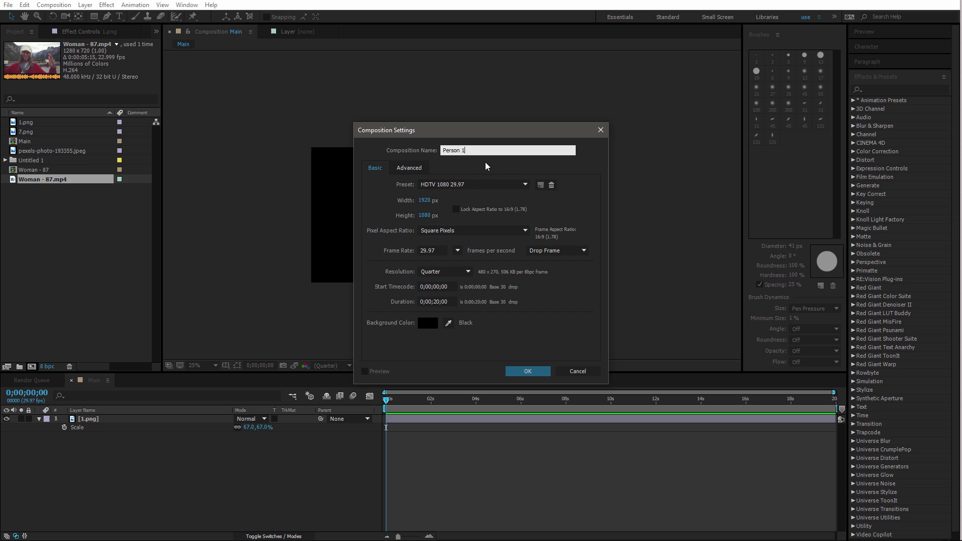
key(Return)
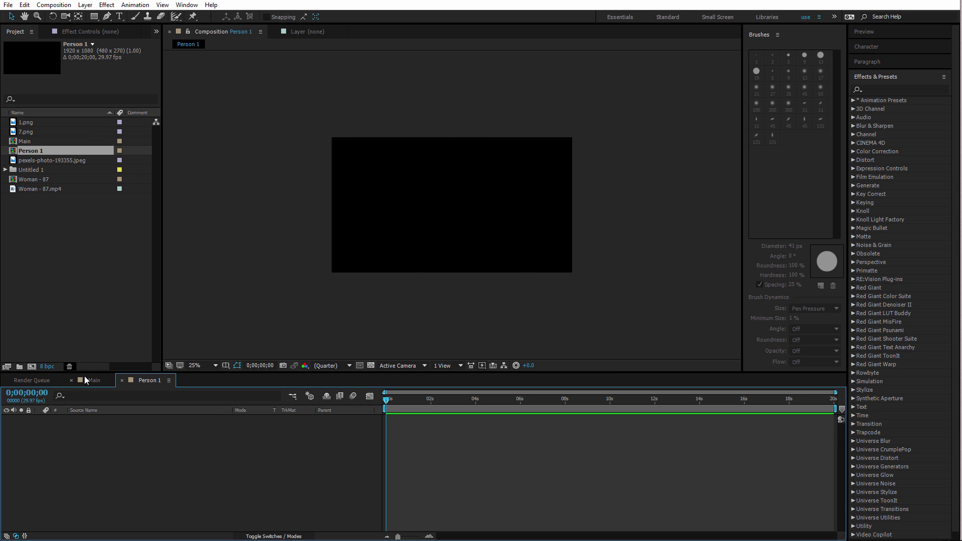
Move the 1.png layer out of the Main composition and into Person 1.
click(87, 378)
click(84, 420)
key(ctrl+x)
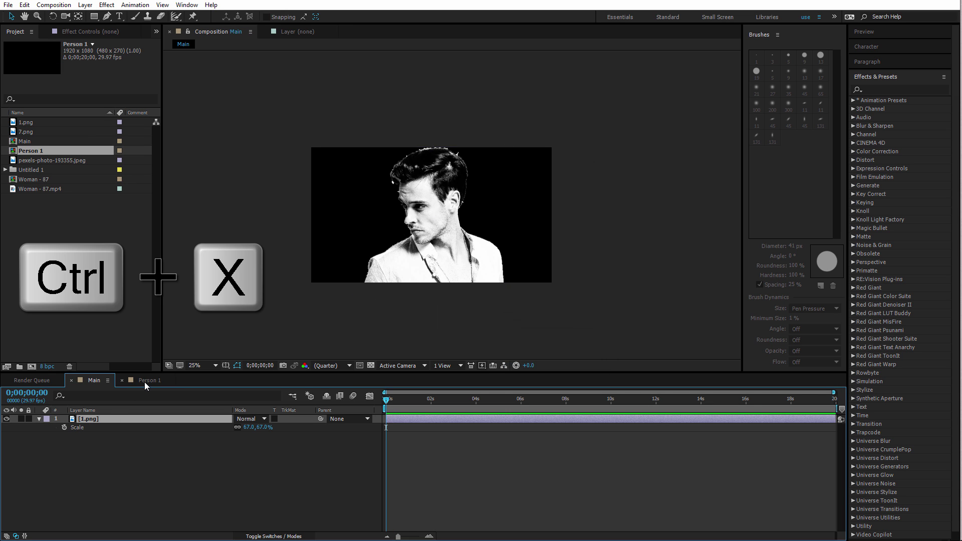
click(144, 382)
key(ctrl+v)
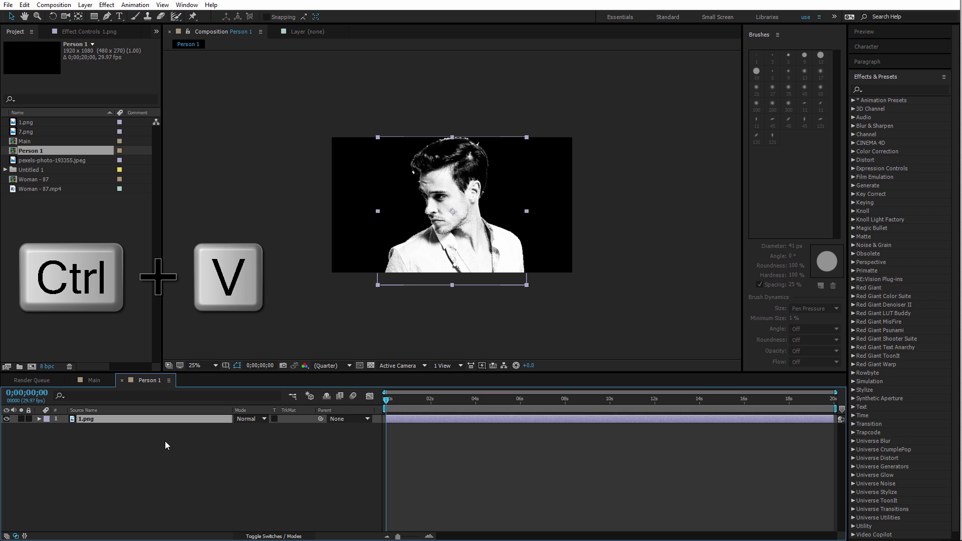
Set the 1.png layer's scale to 59% and align its lower edge with the bottom of the frame.
key(s)
click(266, 427)
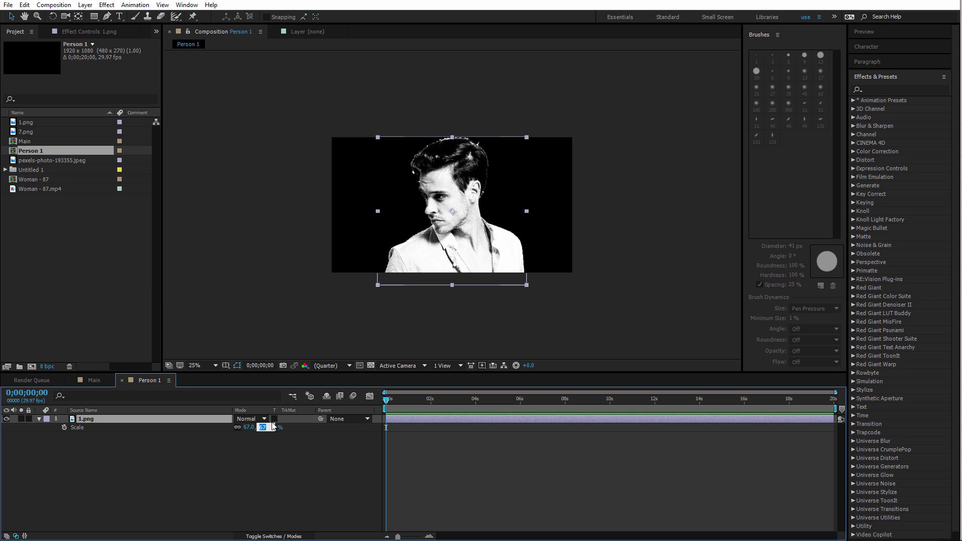
text(59)
key(Return)
click(476, 234)
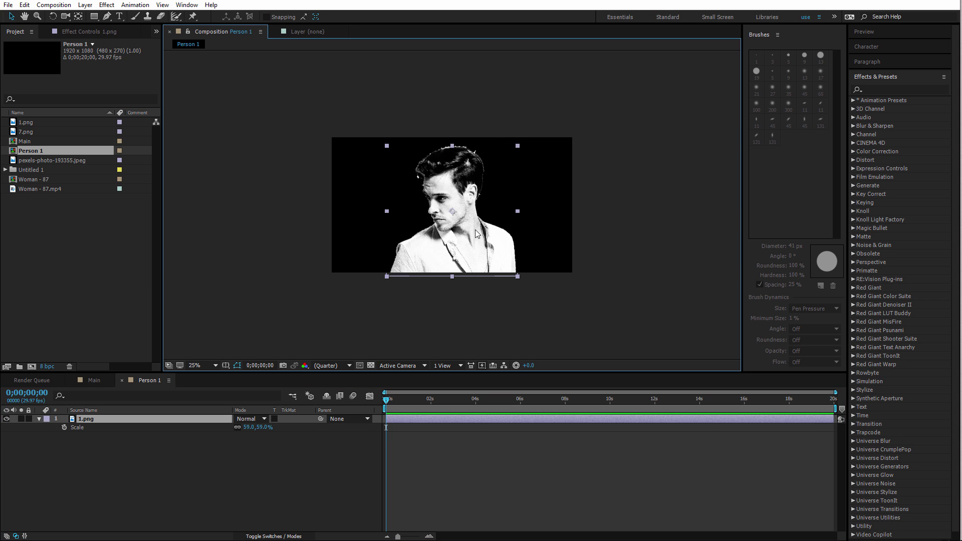
drag(477, 235, 476, 230)
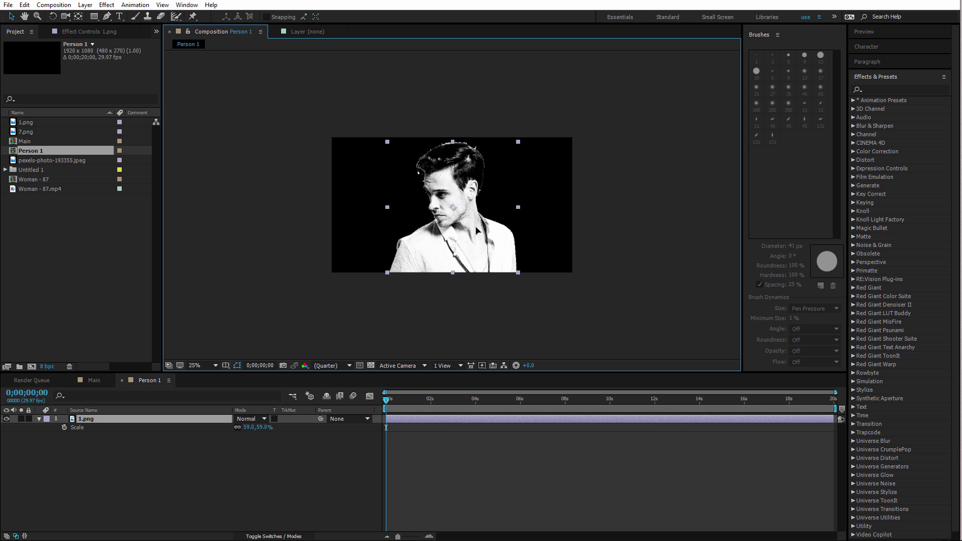
click(113, 416)
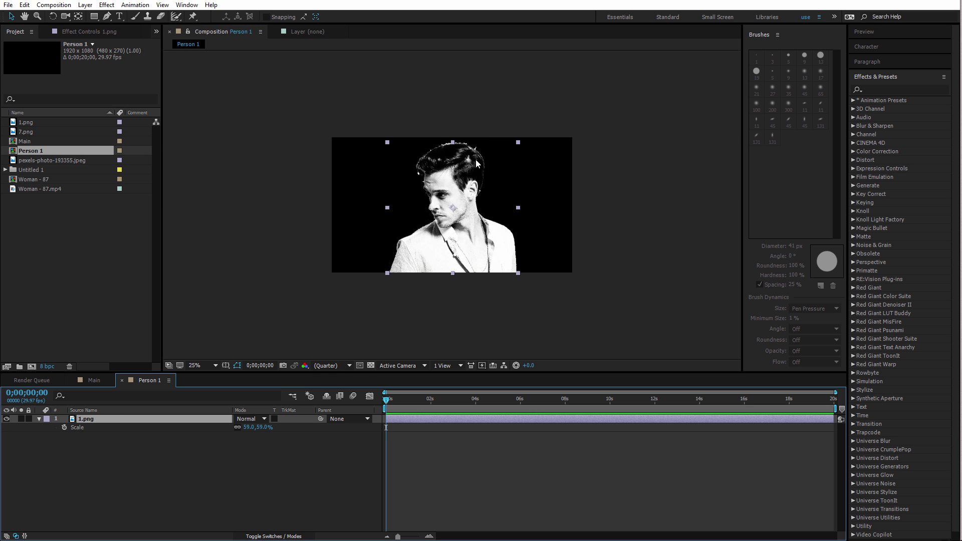
Start a Pen tool mask on 1.png, tracing the top of the hair just inside the white spiky fringe.
scroll(419, 138, up, 4)
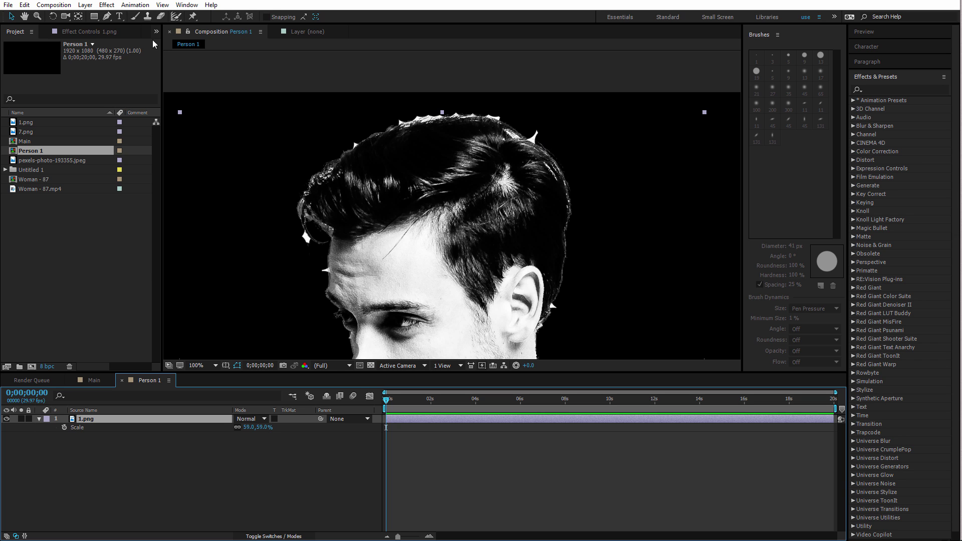
click(107, 17)
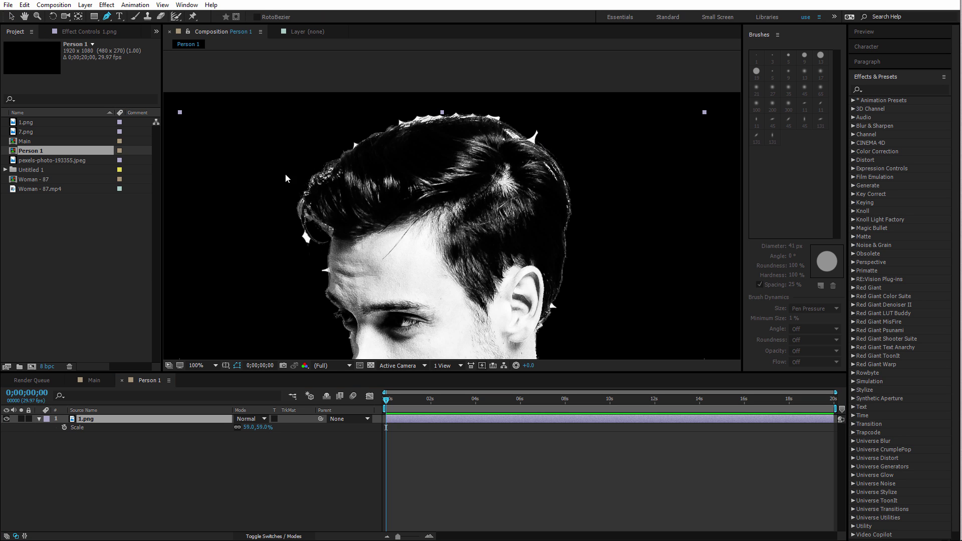
scroll(286, 179, up, 2)
click(416, 130)
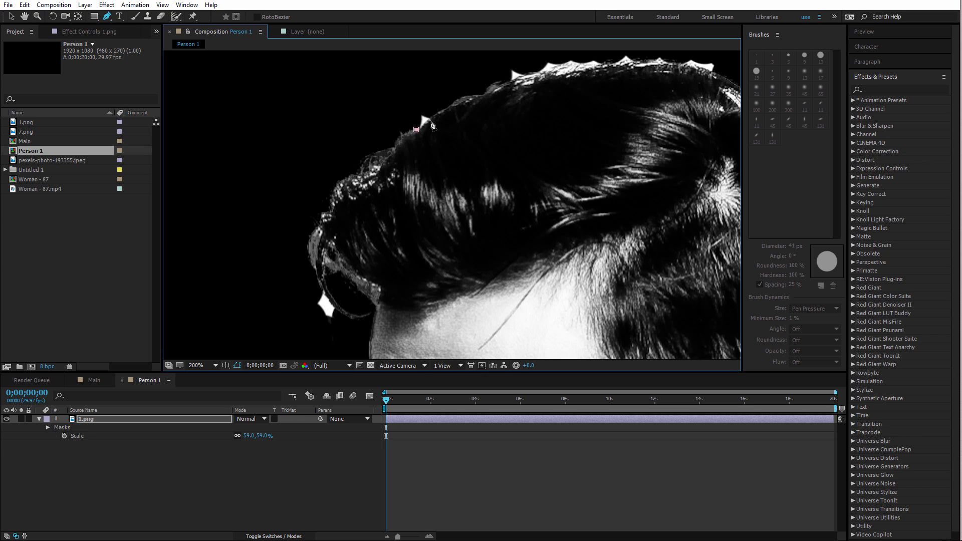
click(466, 94)
click(490, 81)
click(510, 81)
click(591, 64)
click(611, 63)
click(635, 62)
click(664, 62)
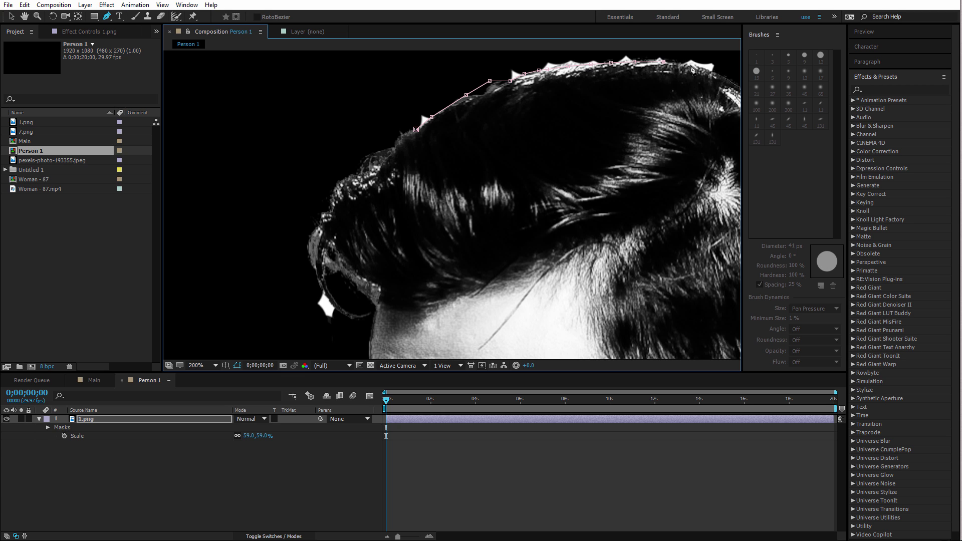
click(690, 65)
click(712, 70)
Continue the mask path over the crown and down the back of the head, passing inside the white remnants to behind the ear.
scroll(725, 82, down, 1)
drag(723, 82, 435, 122)
scroll(436, 118, up, 1)
click(454, 215)
click(478, 229)
click(493, 246)
click(505, 253)
click(518, 258)
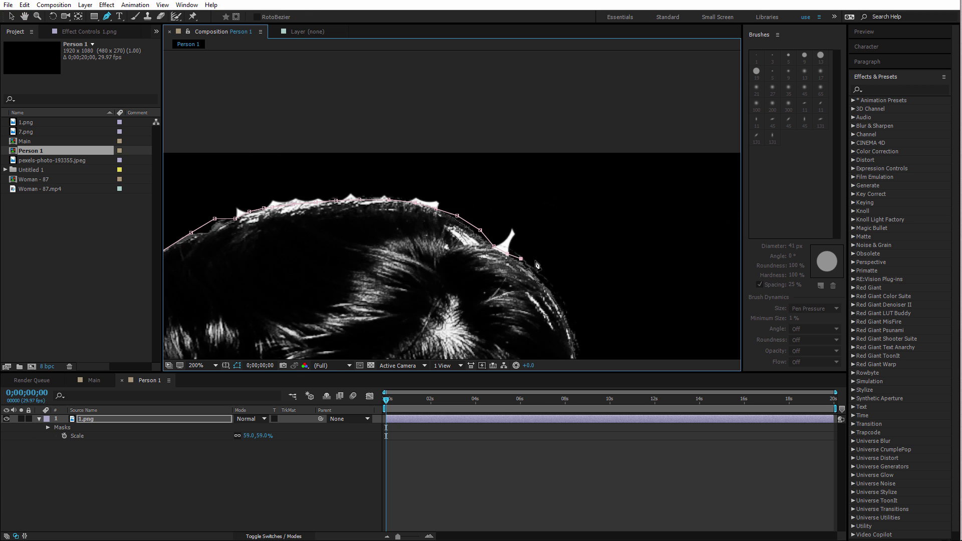
click(532, 260)
scroll(534, 261, down, 2)
click(432, 233)
click(422, 251)
click(464, 251)
Route the mask path through the empty background around and above the head toward the face side.
click(502, 186)
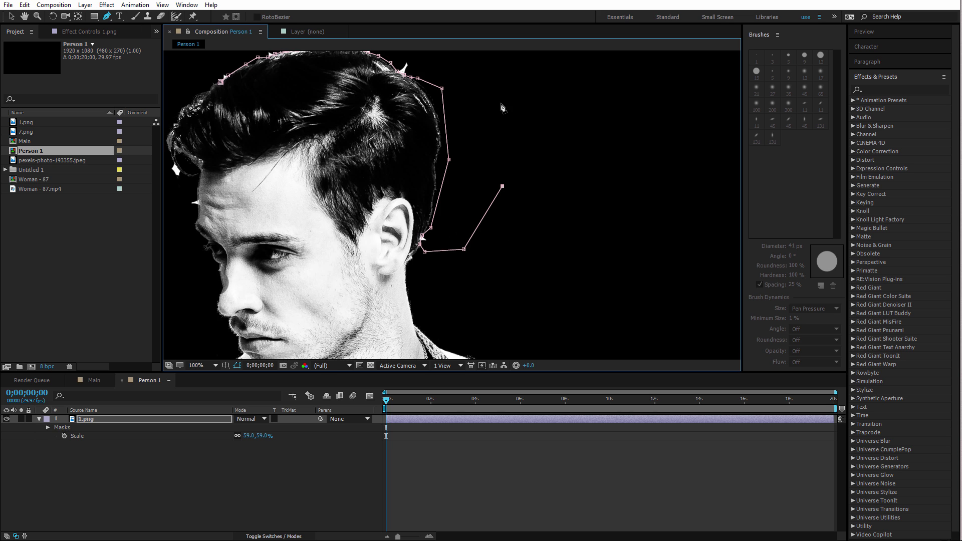
click(502, 104)
scroll(501, 104, down, 1)
click(430, 120)
click(363, 121)
Trace the mask up the forehead and front hair past the white remnants, and close the path at its starting point.
click(435, 207)
click(440, 197)
click(436, 142)
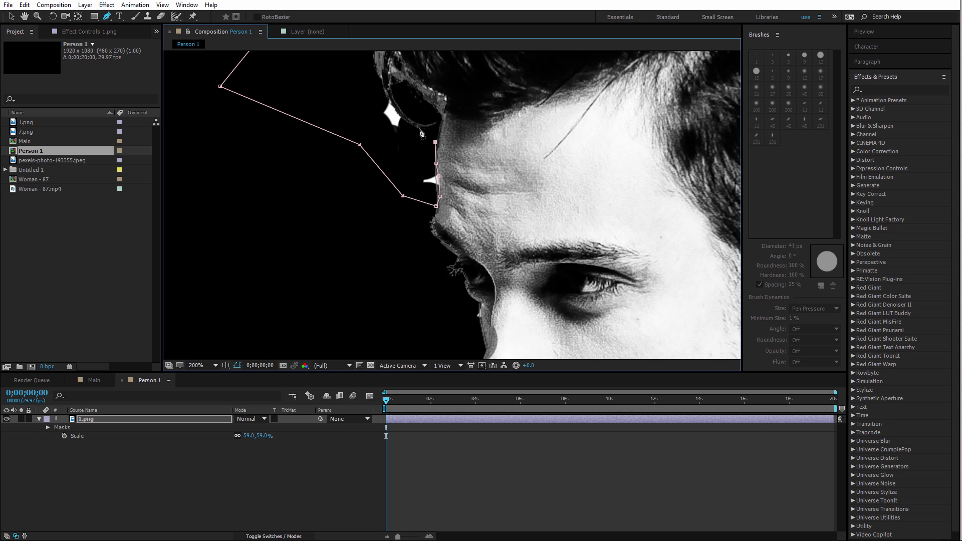
click(416, 128)
click(400, 116)
scroll(372, 93, down, 1)
click(394, 107)
click(467, 72)
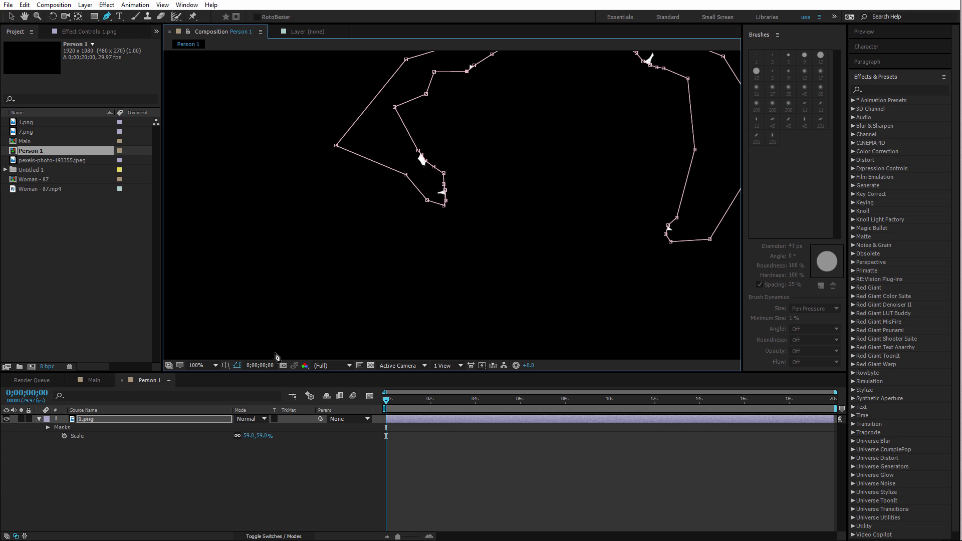
Invert Mask 1 on the 1.png layer and return to the Main composition.
key(m)
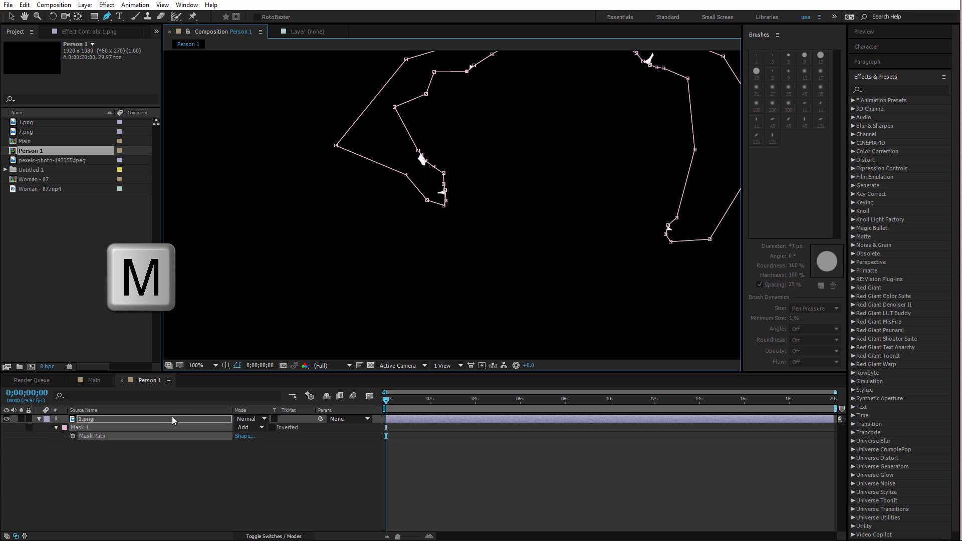
click(272, 428)
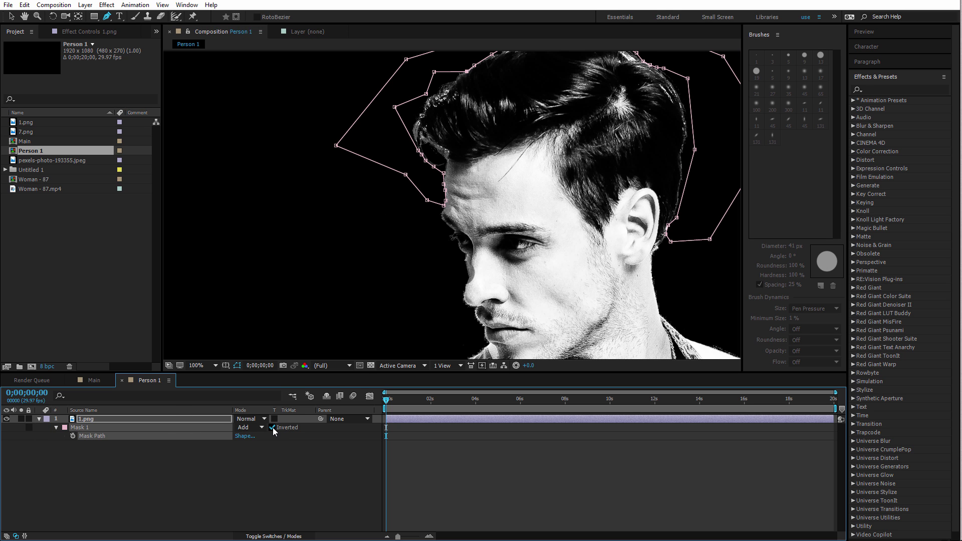
key(v)
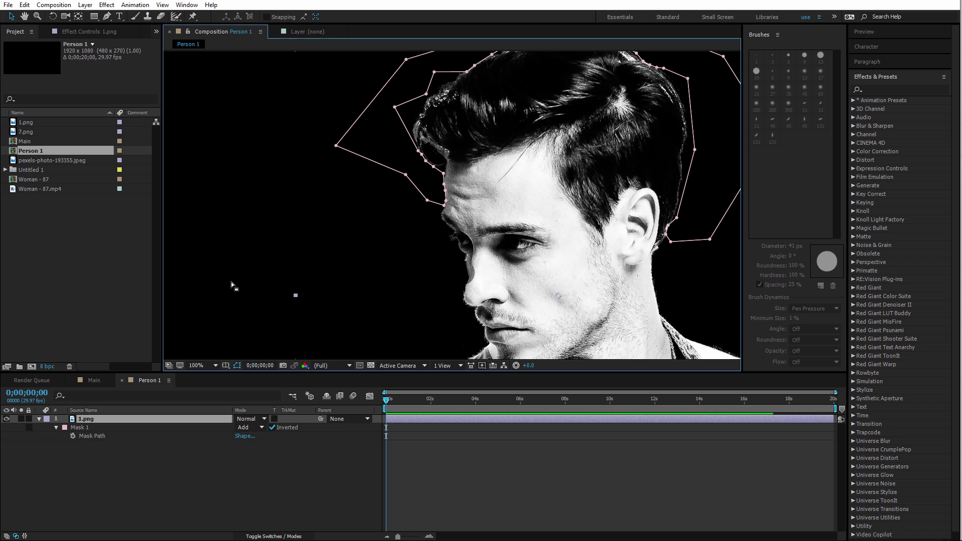
click(231, 281)
scroll(307, 253, down, 2)
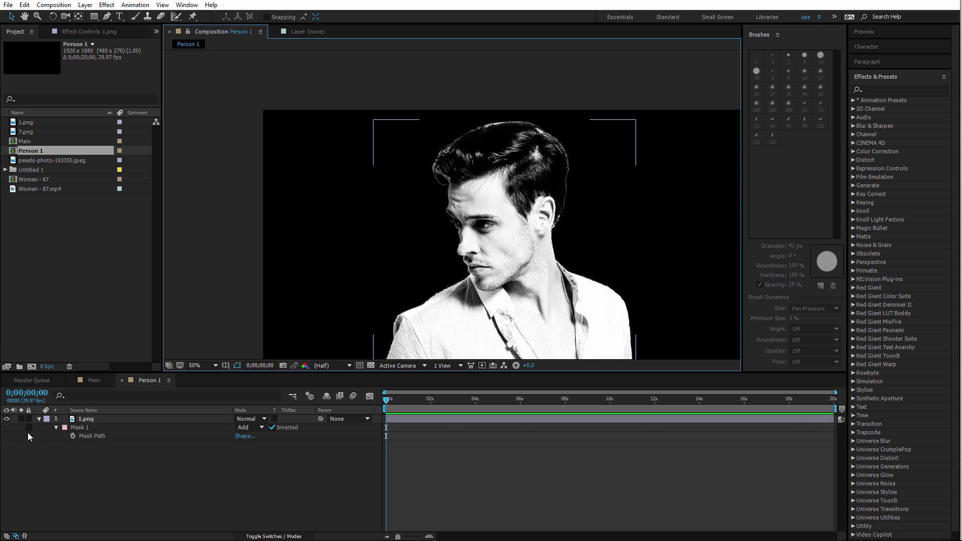
click(39, 419)
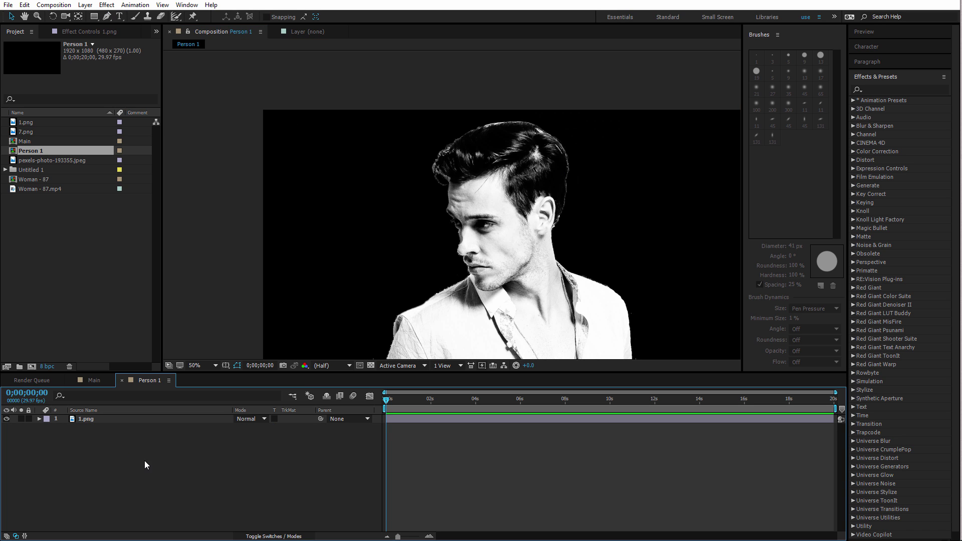
click(92, 381)
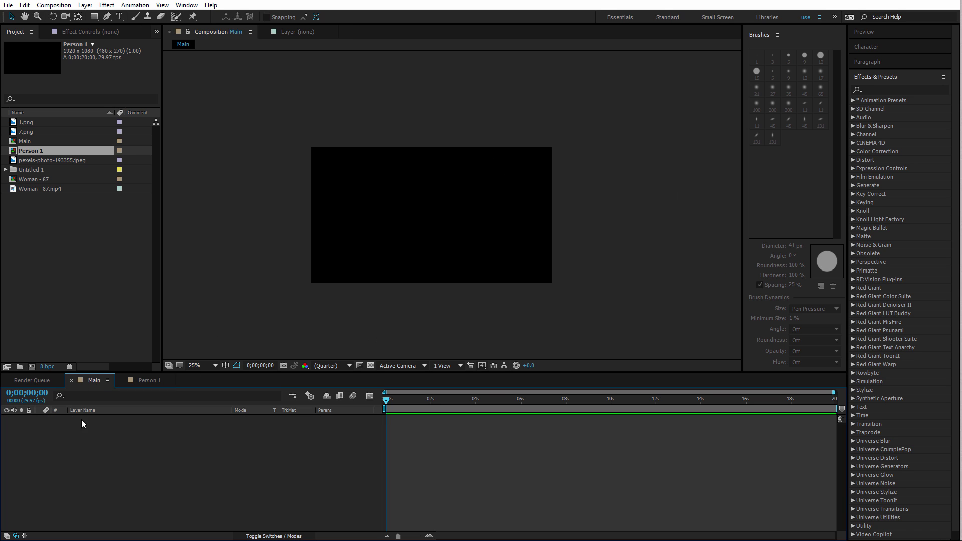
Add Person 1 and dirty-industry-stack-factory.jpg to Main with the factory photo on top, and hide the Person 1 layer.
drag(44, 151, 163, 441)
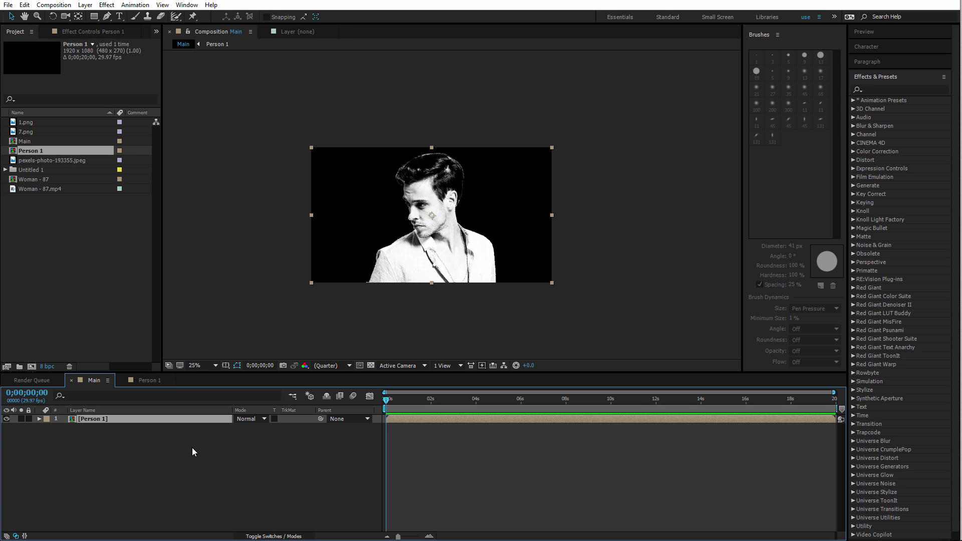
click(80, 252)
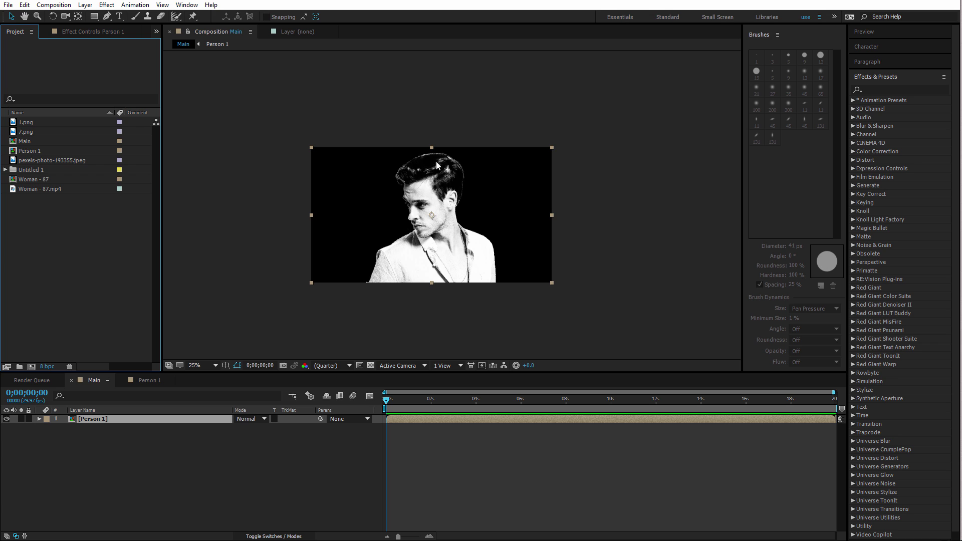
drag(70, 143, 169, 417)
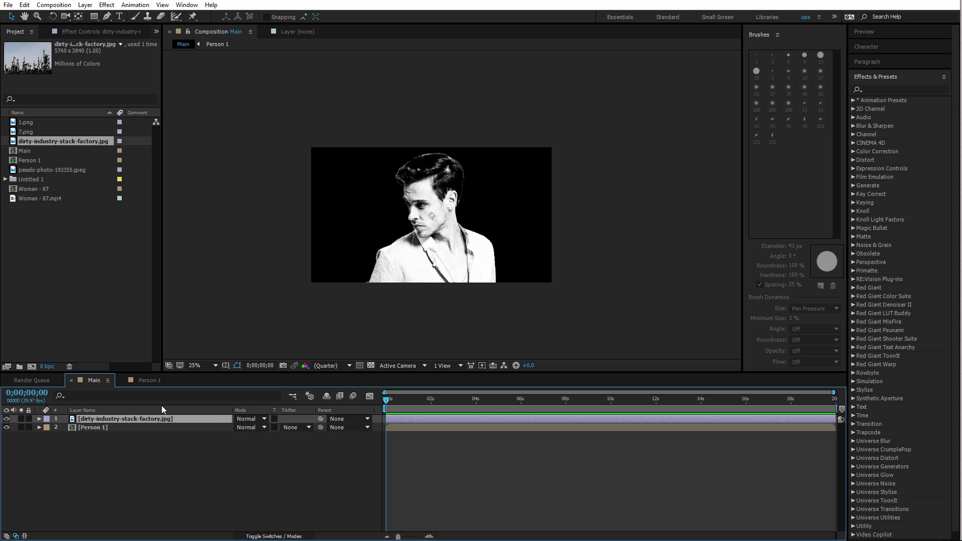
click(20, 444)
click(6, 428)
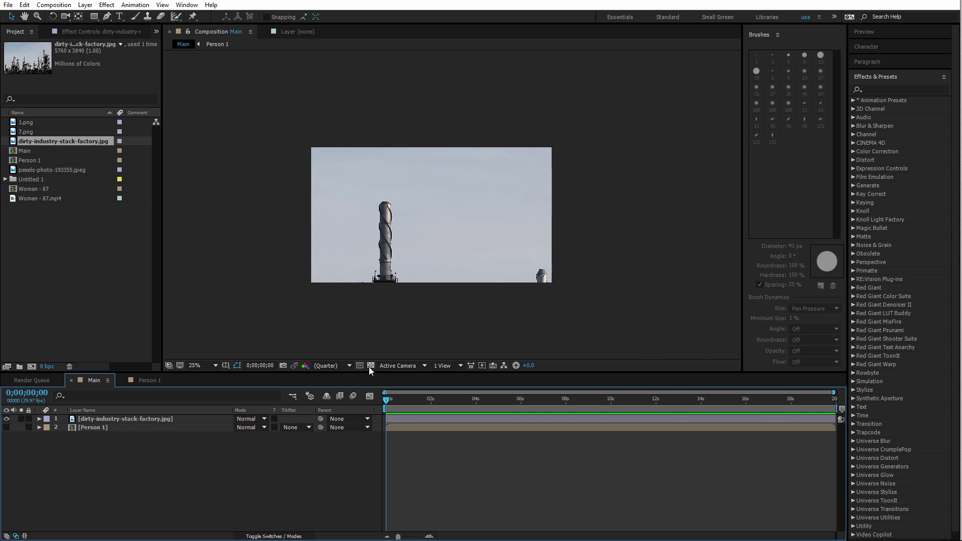
Create a new composition named BG-1 with the HDTV 1080 29.97 preset and a 20-second duration.
click(32, 366)
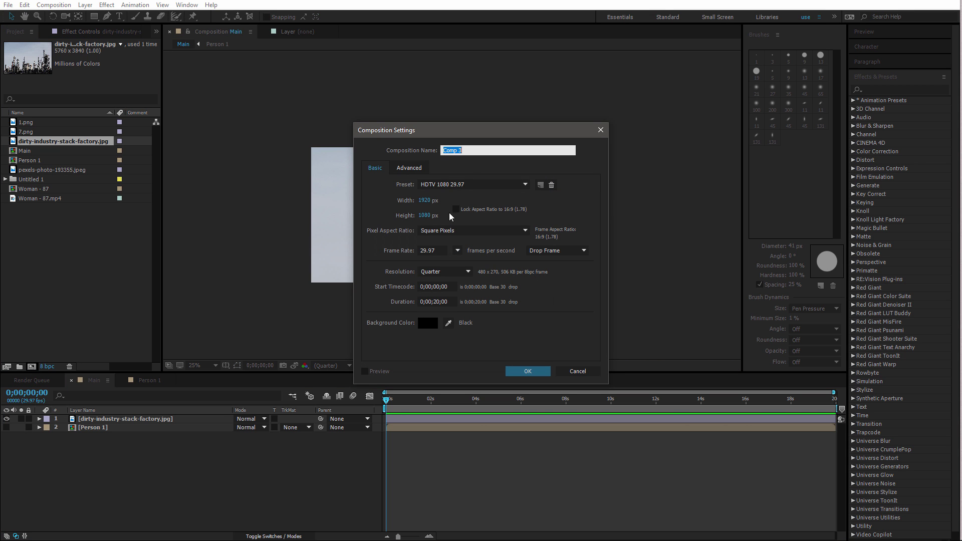
text(BG)
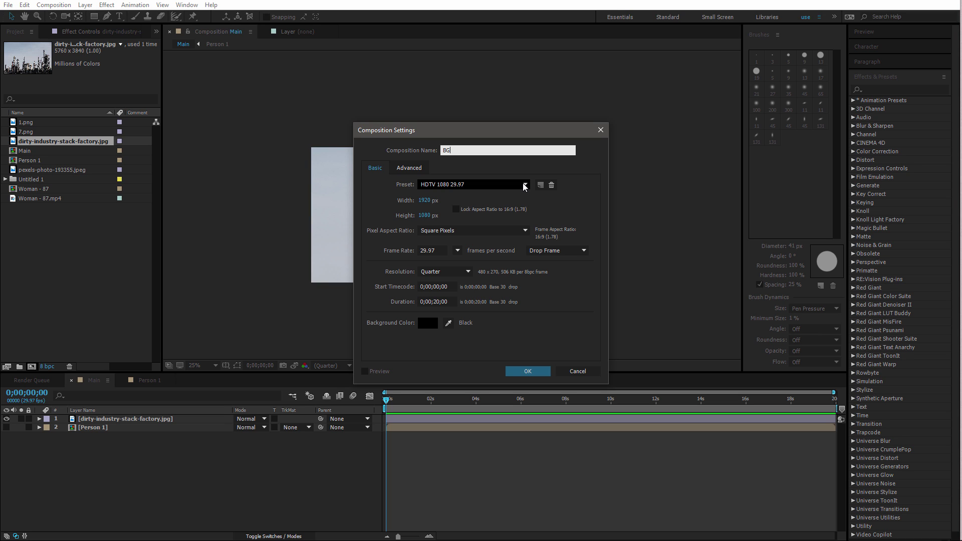
text(-1)
key(Return)
Add dirty-industry-stack-factory.jpg to BG-1 and scale it to 27%.
drag(42, 150, 188, 446)
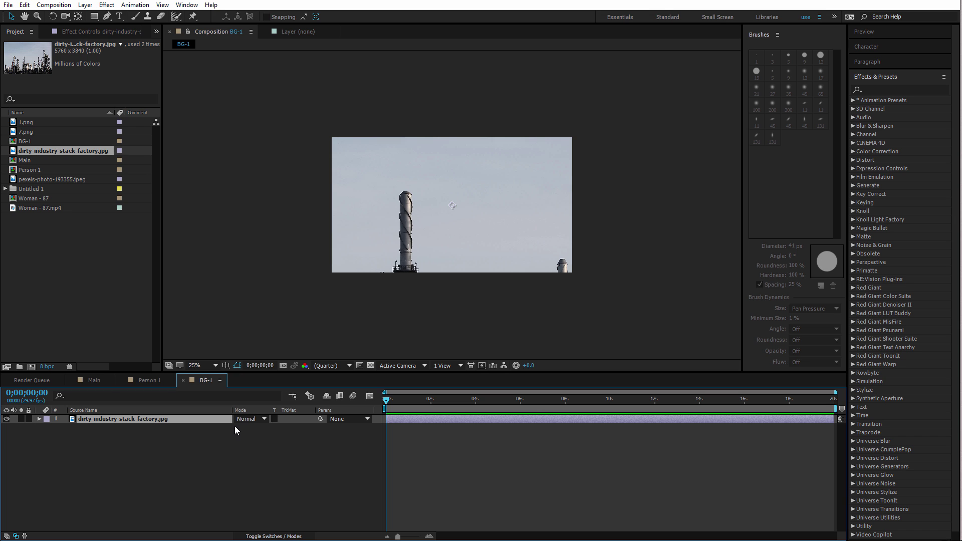
key(s)
drag(274, 427, 237, 431)
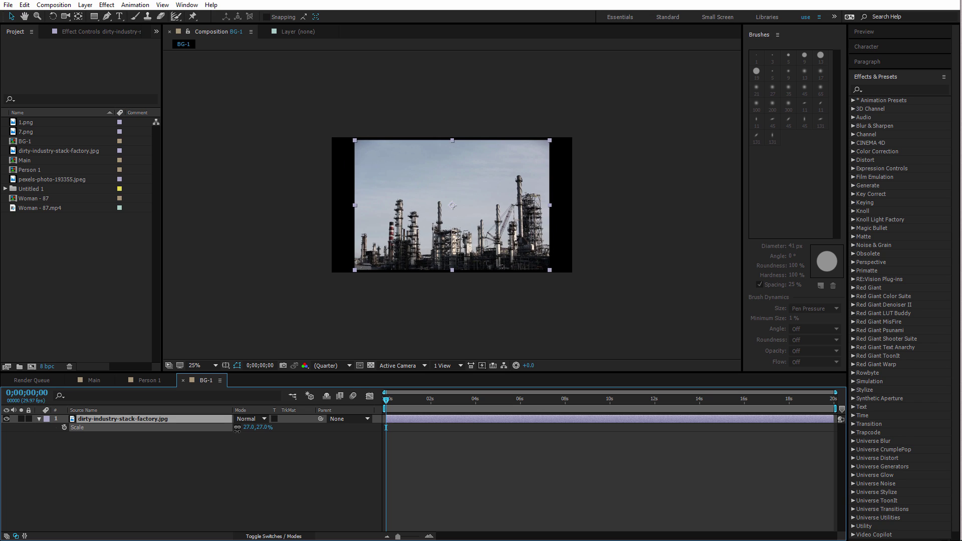
click(193, 468)
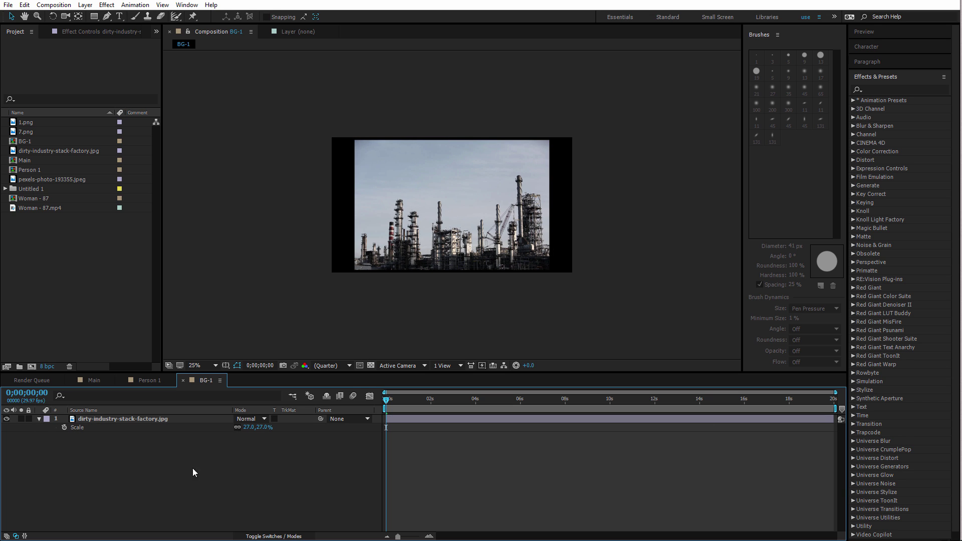
Duplicate the factory photo layer in BG-1 and hide the lower copy.
click(38, 420)
click(90, 421)
key(ctrl+d)
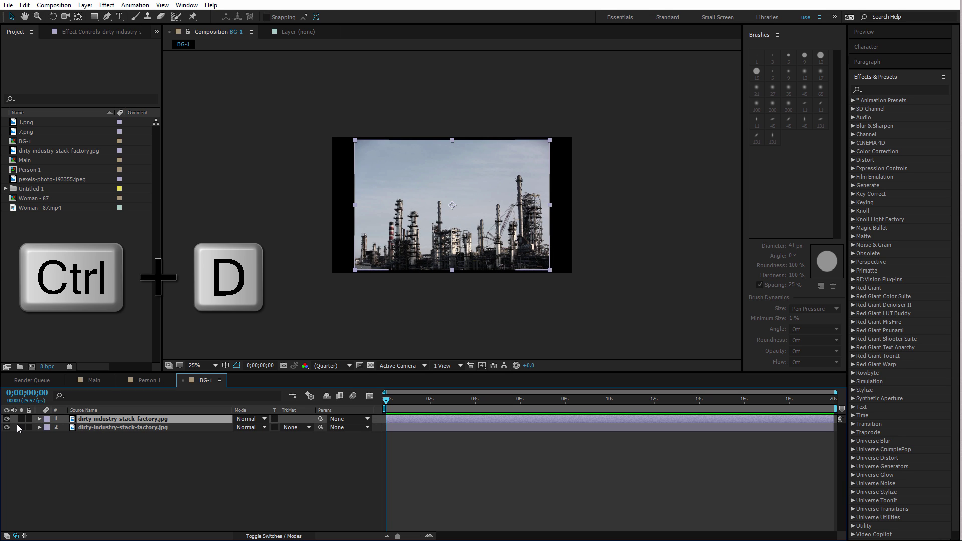
click(6, 428)
click(7, 428)
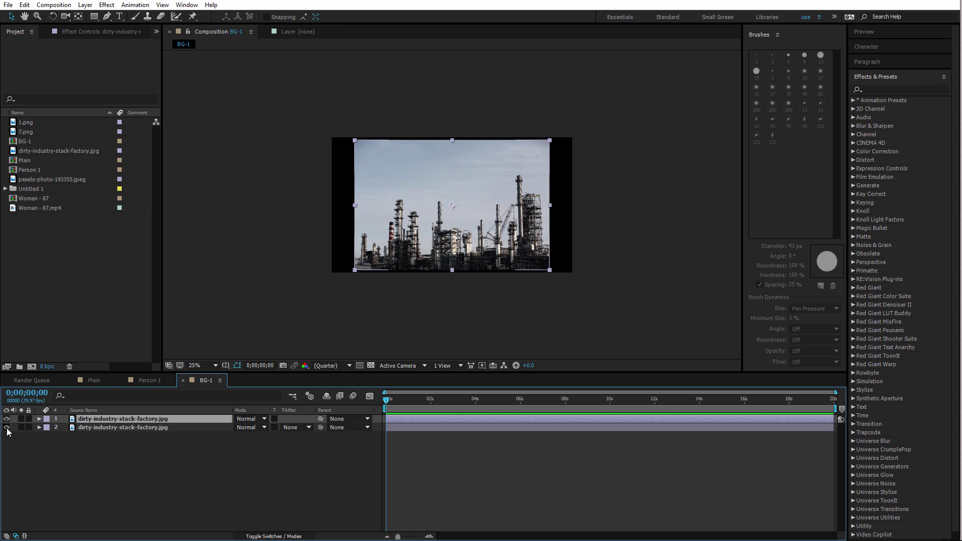
click(7, 428)
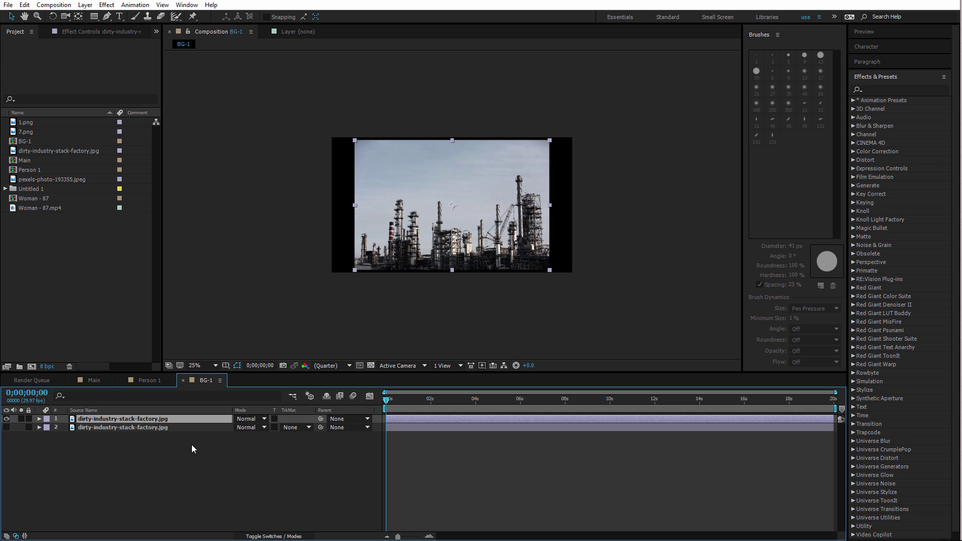
Close the Brushes panel and apply the Luma Key effect to the upper factory layer.
right_click(751, 35)
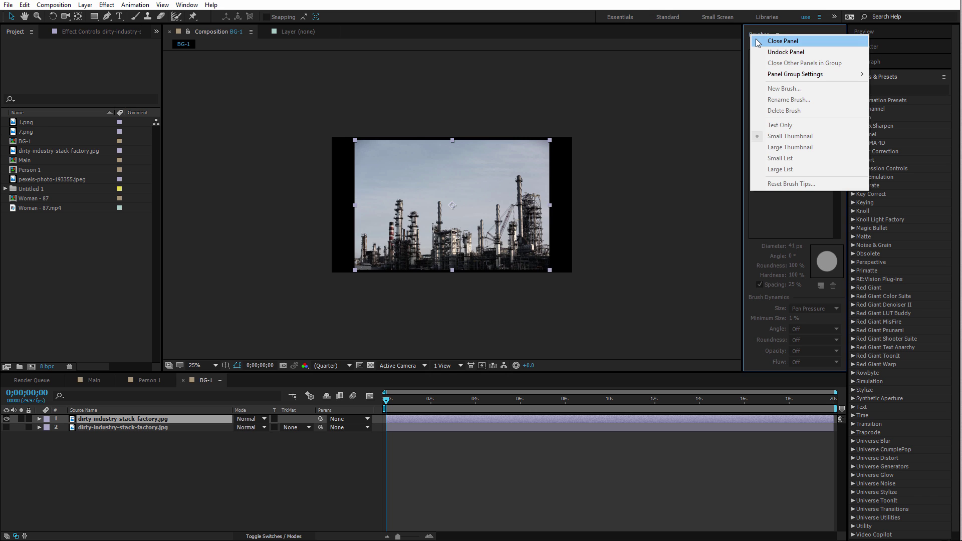
click(758, 43)
click(901, 91)
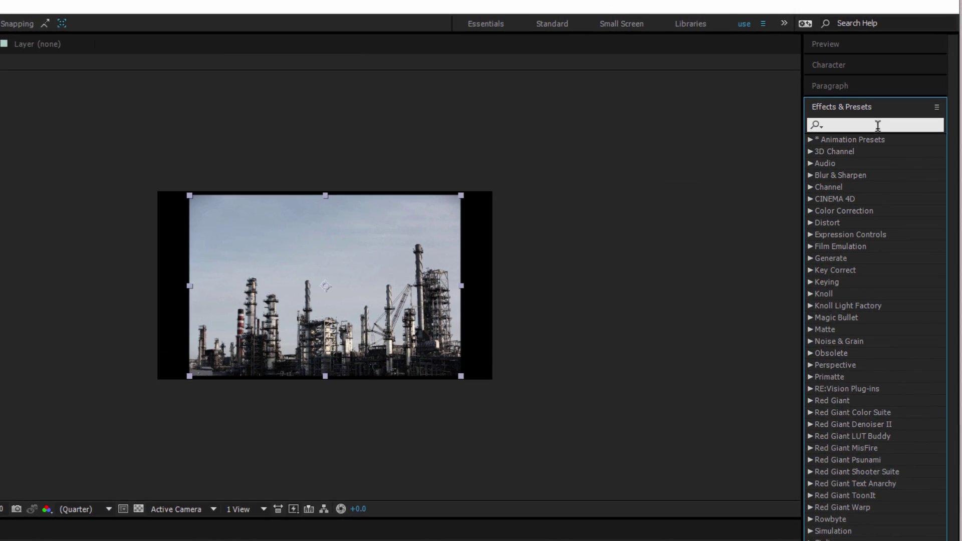
text(luma)
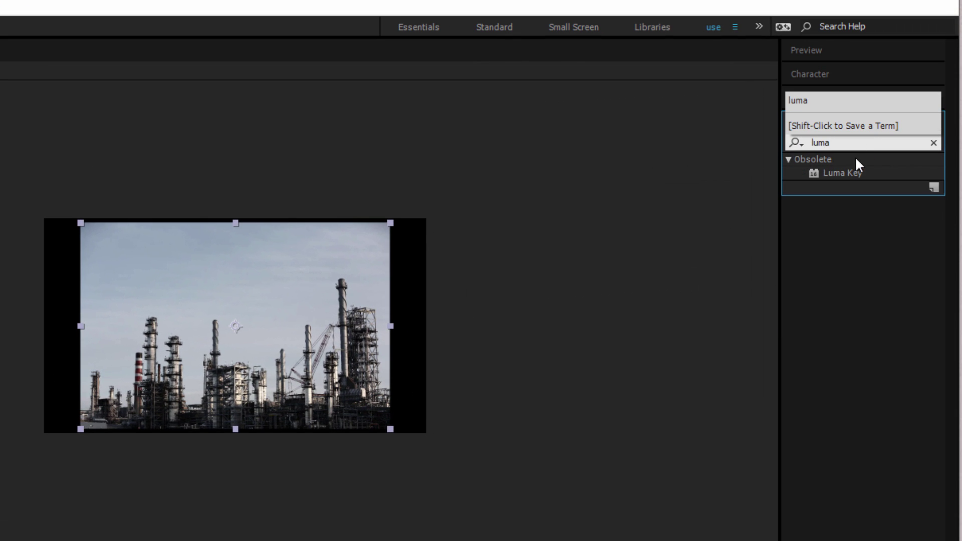
click(843, 172)
drag(843, 173, 77, 451)
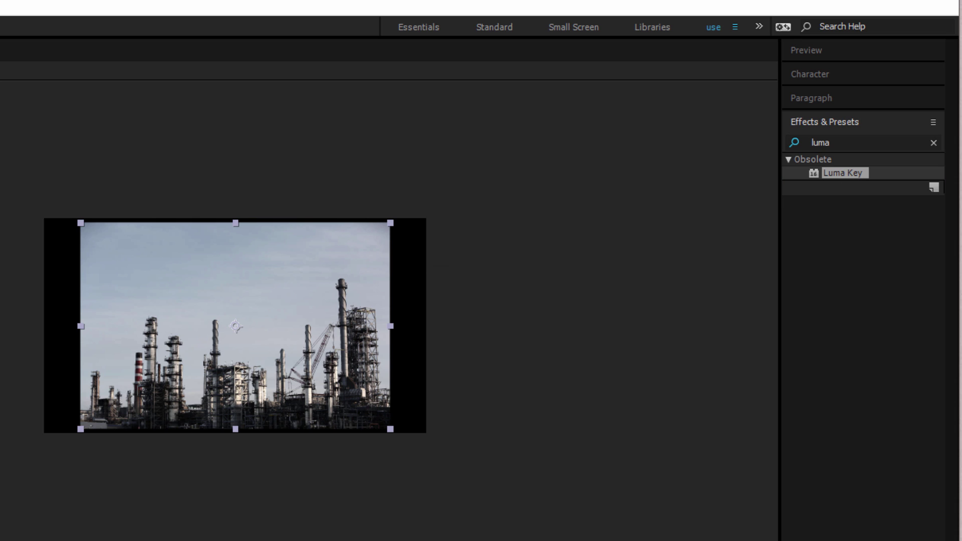
Find the Levels effect and apply it to the upper factory layer, placed above Luma Key.
drag(842, 144, 788, 141)
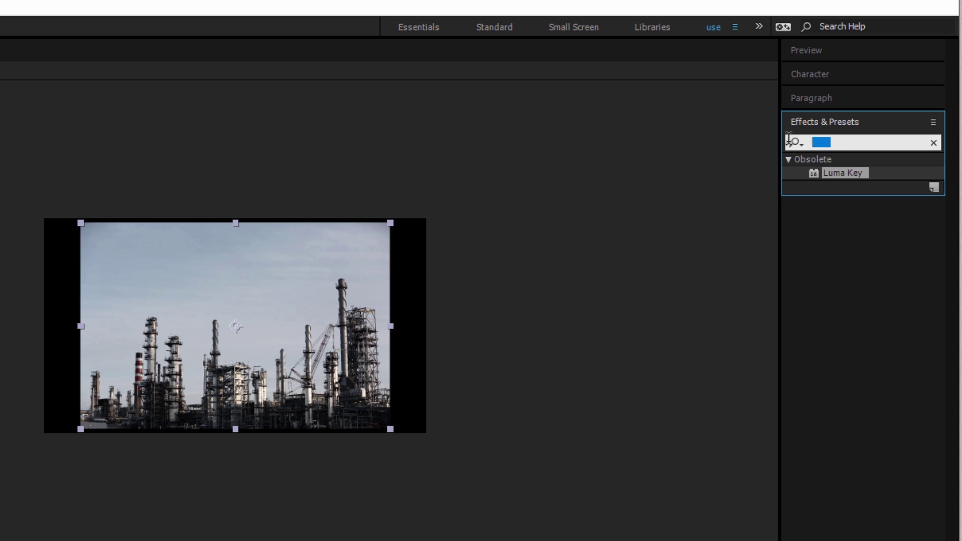
text(lev)
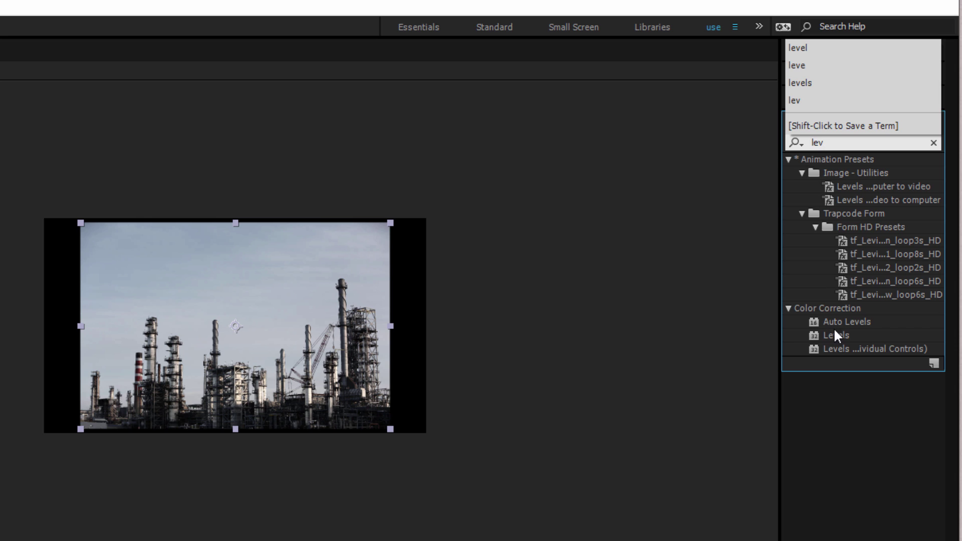
click(842, 333)
drag(847, 333, 62, 50)
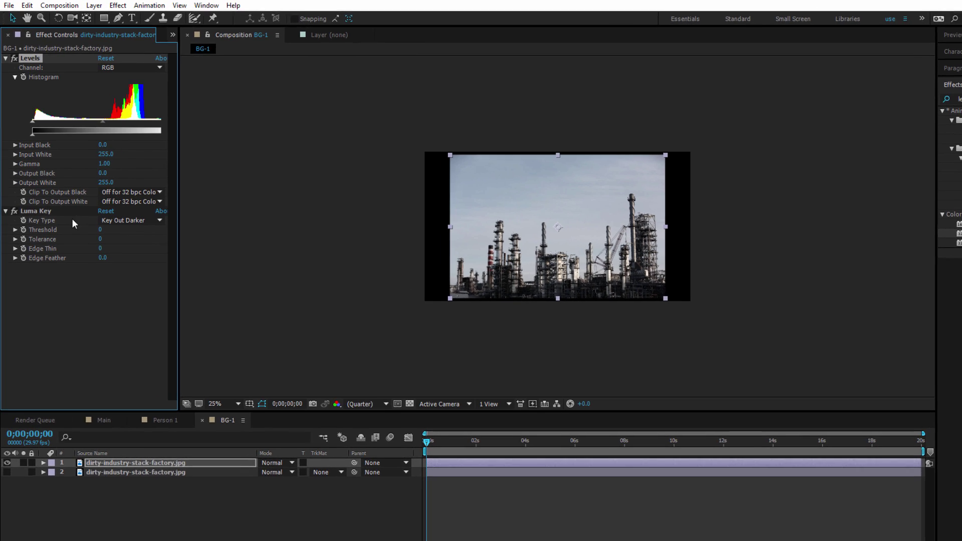
Set the Luma Key to Key Out Brighter with a threshold of 167.
click(31, 191)
click(163, 307)
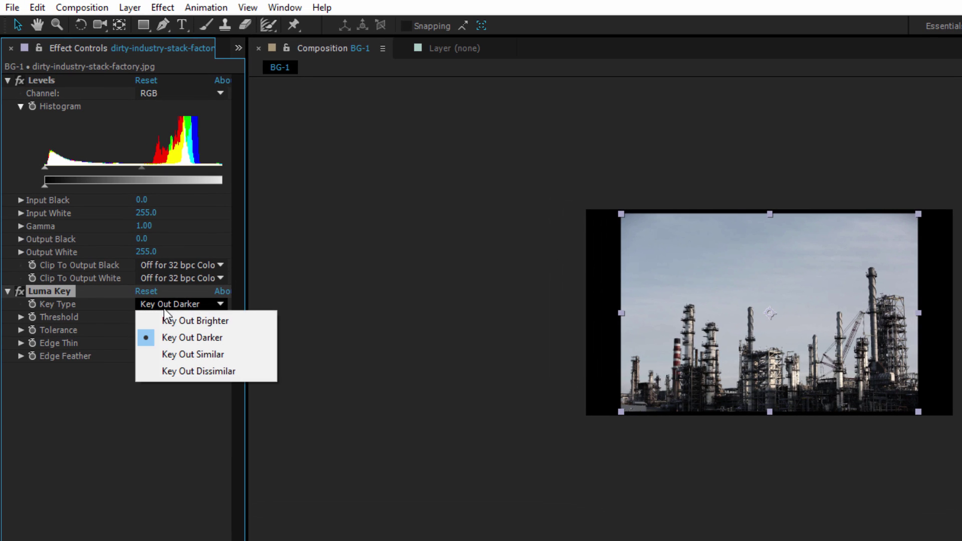
click(191, 322)
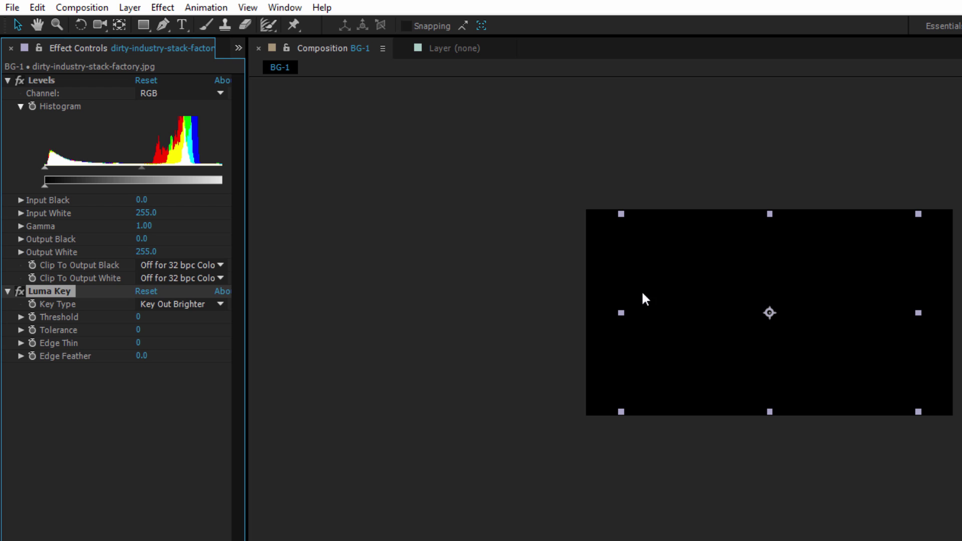
drag(143, 316, 275, 321)
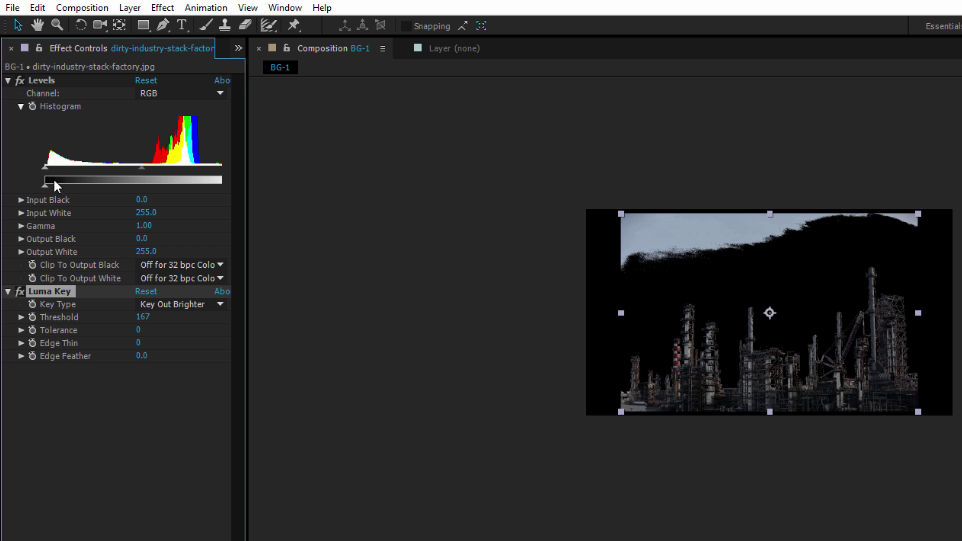
Adjust Levels on the upper factory layer to an Output Black of 9 and a Gamma of 1.08.
mouse_move(45, 184)
mouse_down()
mouse_move(71, 186)
mouse_move(50, 191)
mouse_up()
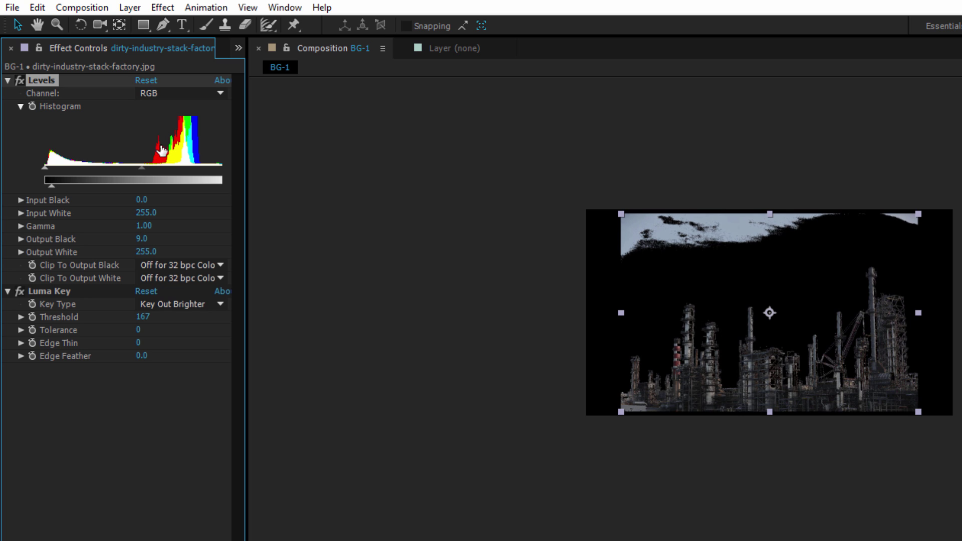
drag(143, 168, 138, 171)
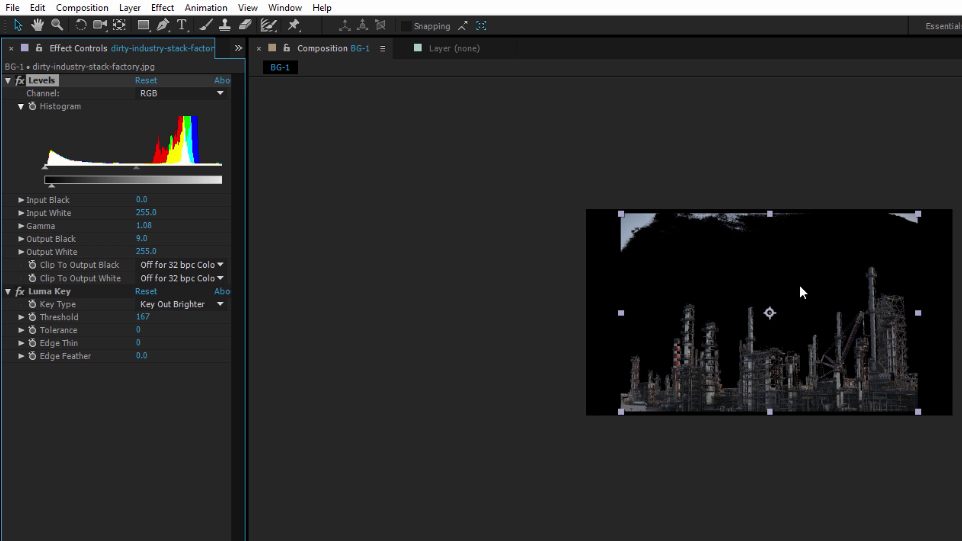
key(period)
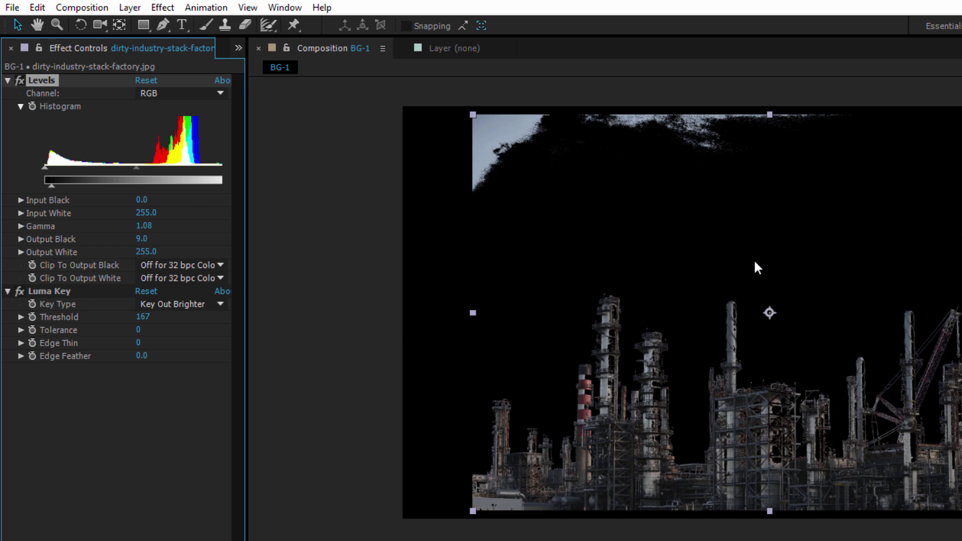
key(comma)
Draw a closed Pen mask on the upper factory layer around the sky remnants above the towers.
click(196, 540)
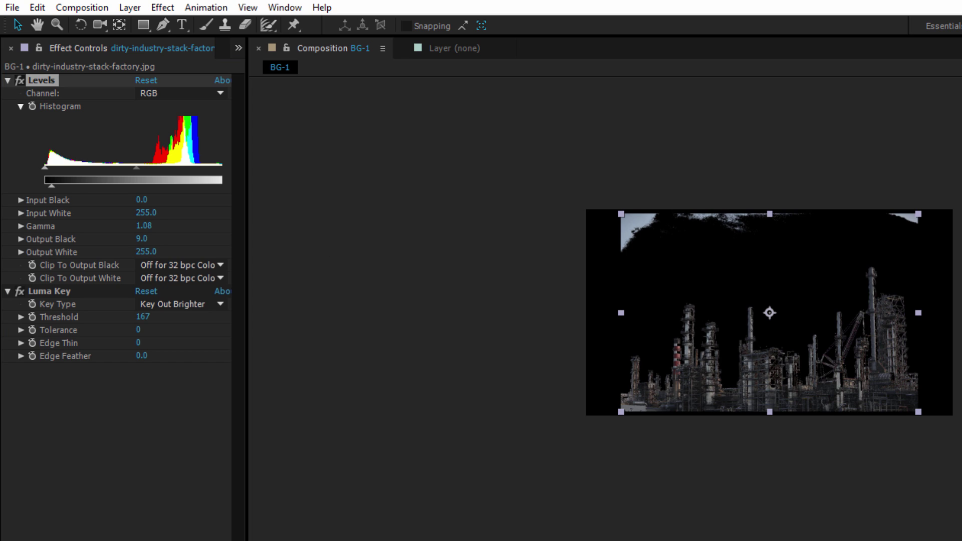
key(g)
click(617, 201)
click(606, 257)
click(642, 273)
click(860, 251)
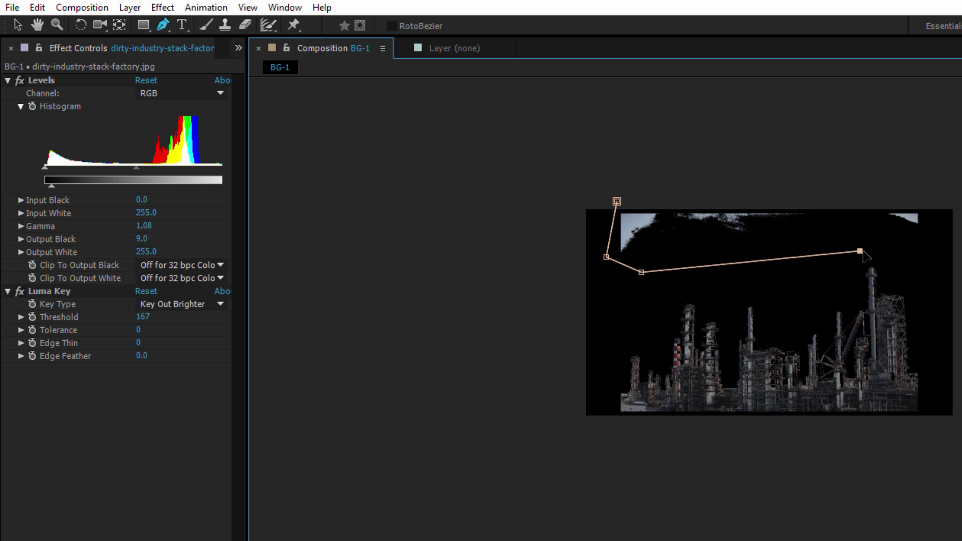
click(928, 248)
click(952, 190)
click(787, 168)
click(617, 201)
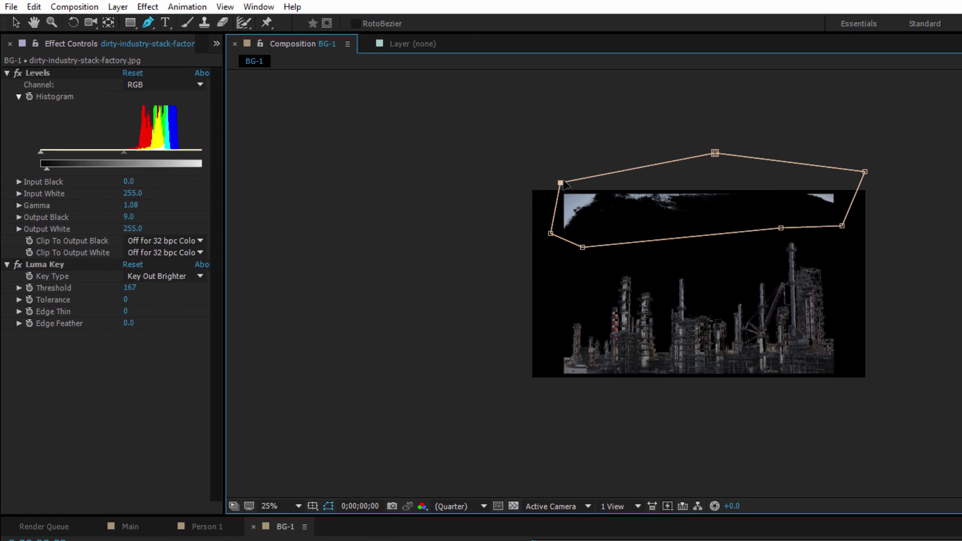
Invert Mask 1 on the upper factory layer.
key(m)
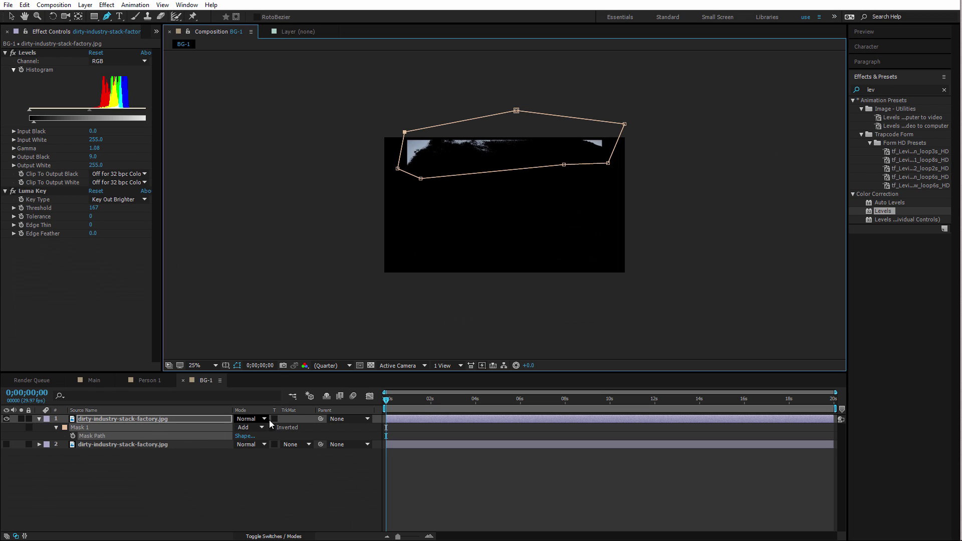
click(272, 427)
click(39, 420)
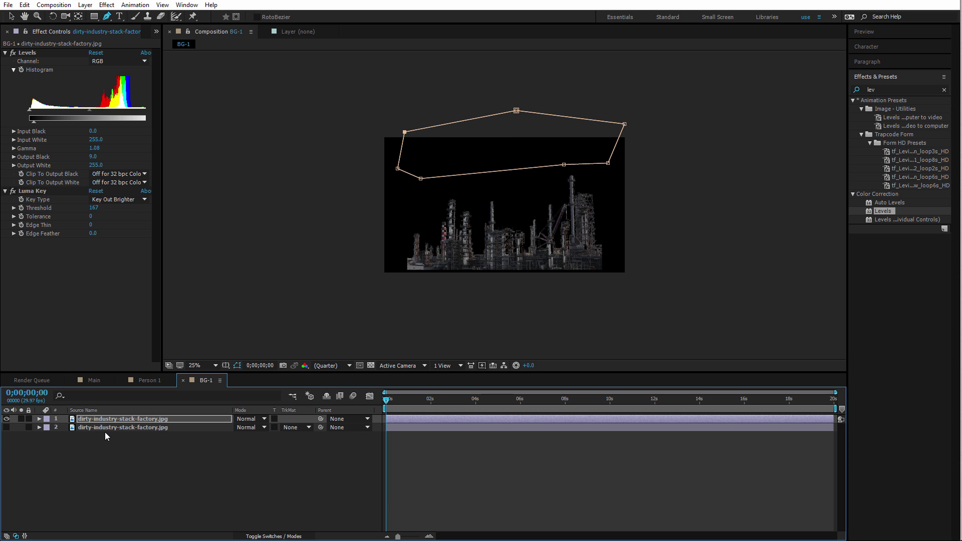
Show the lower factory layer, set its track matte to Alpha Matte from the layer above, and check the cutout.
click(107, 428)
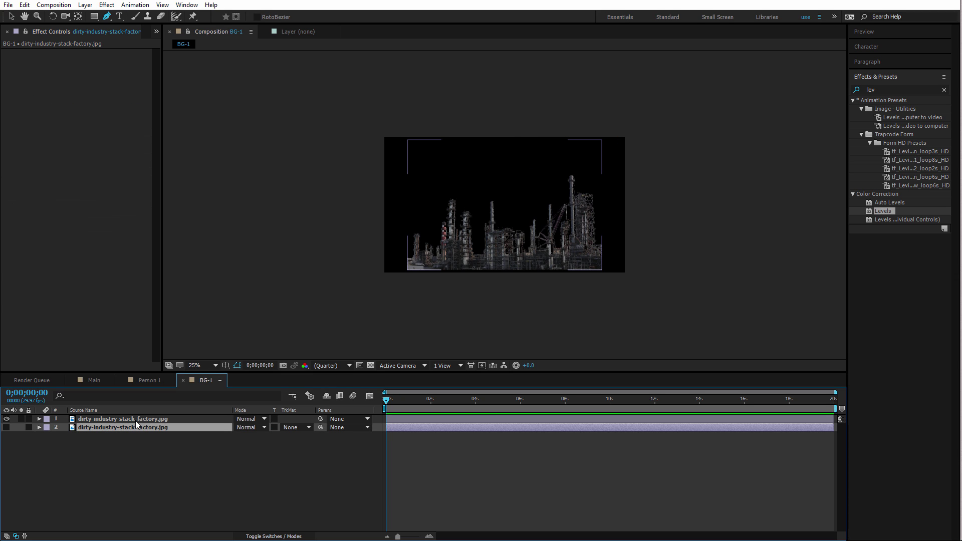
click(6, 427)
click(292, 427)
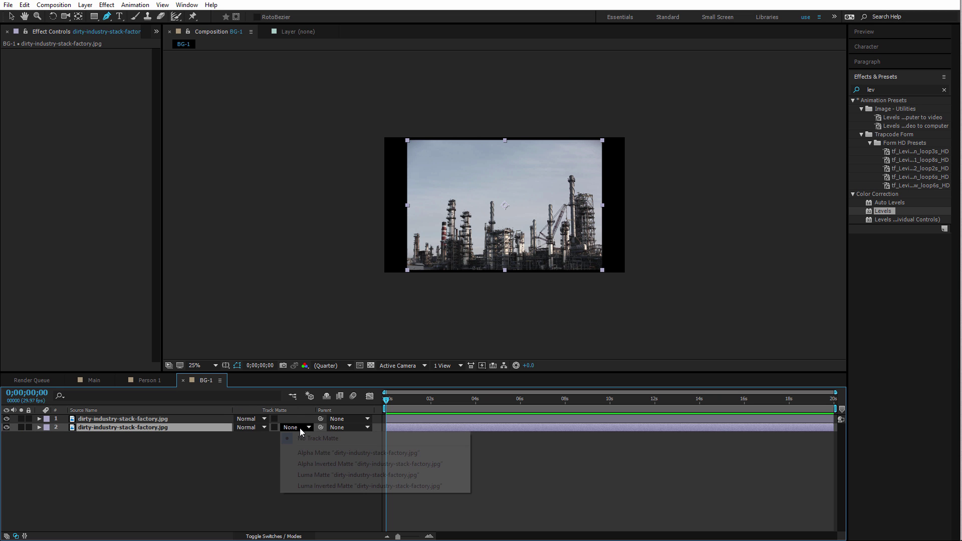
click(301, 455)
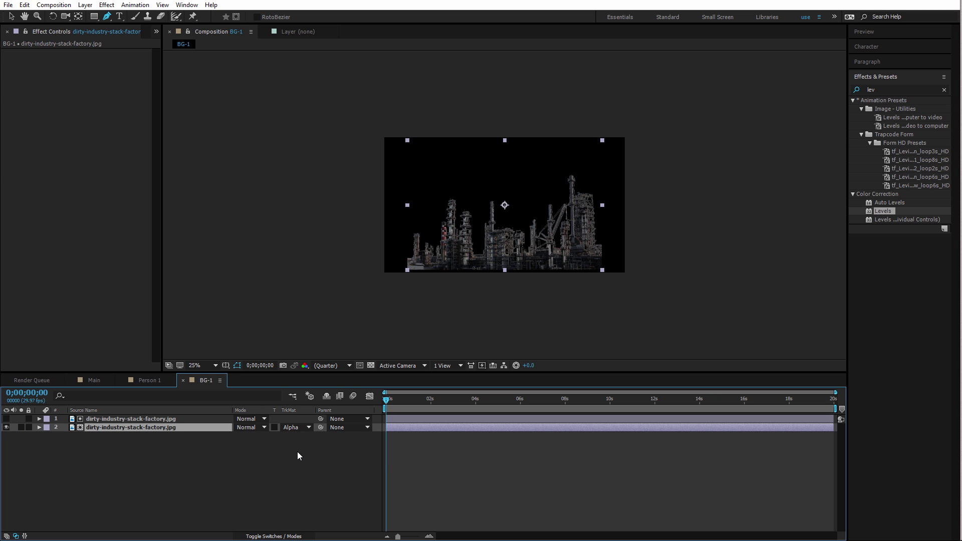
scroll(513, 288, up, 2)
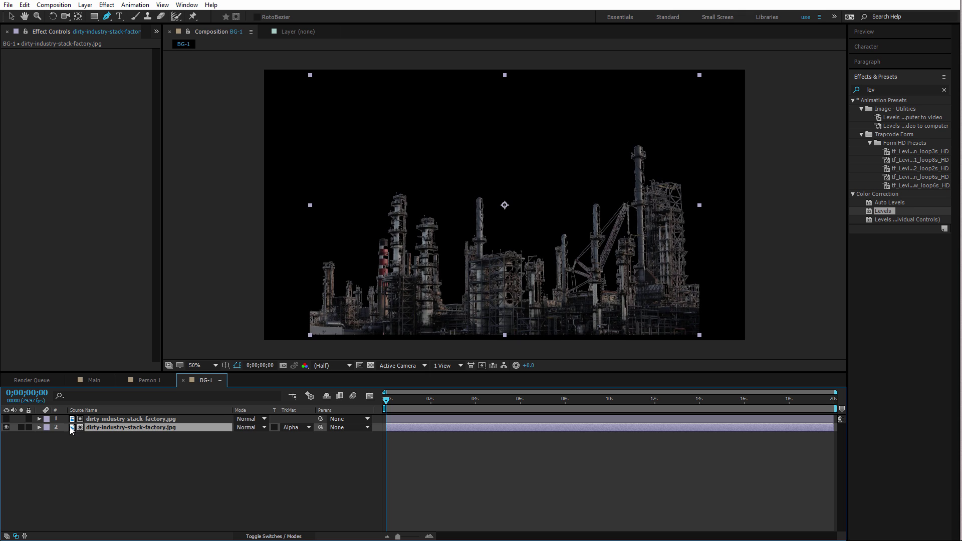
click(7, 428)
click(7, 428)
scroll(601, 289, down, 2)
click(547, 311)
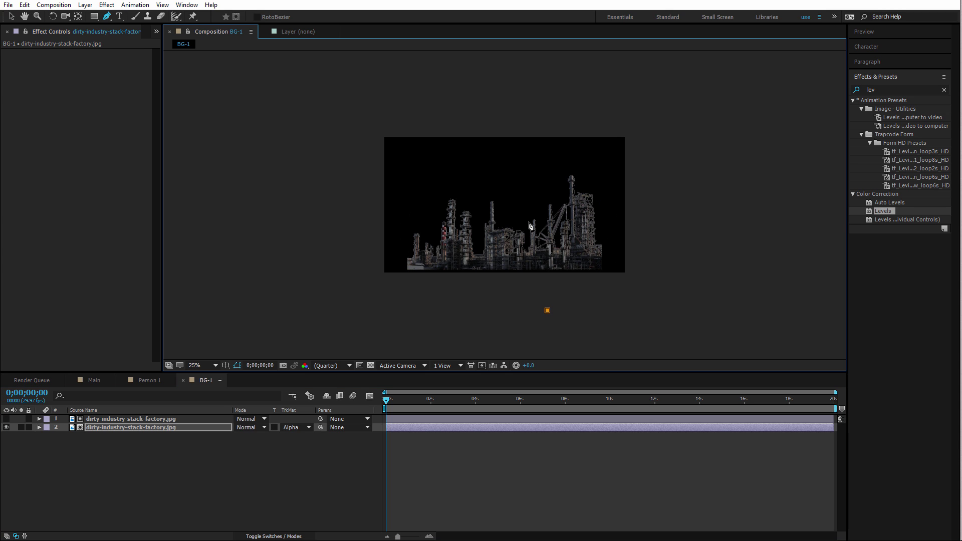
Undo the stray Pen point on the lower factory layer and deselect the layer.
key(ctrl+z)
key(v)
click(493, 315)
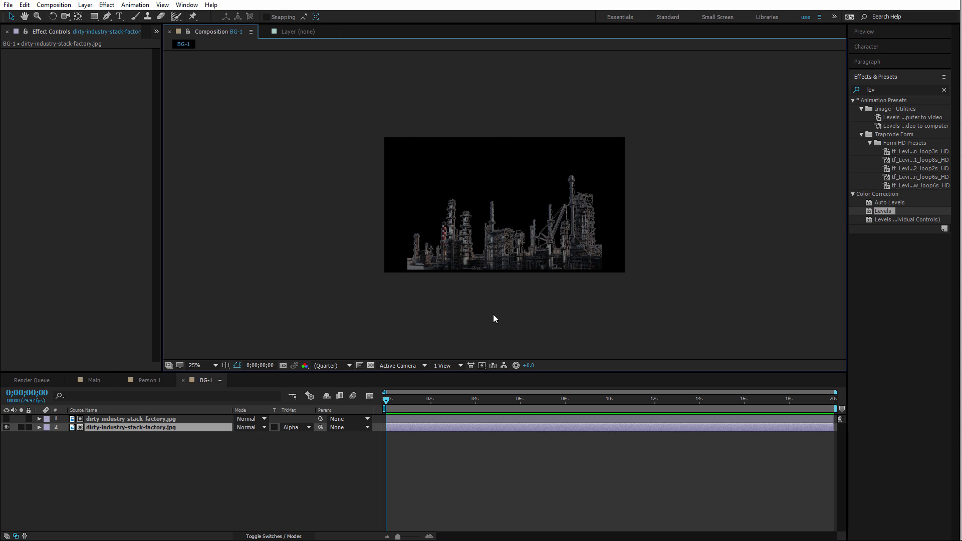
Compare the factory cutout by toggling the visibility of the upper and lower layers.
click(6, 428)
click(6, 419)
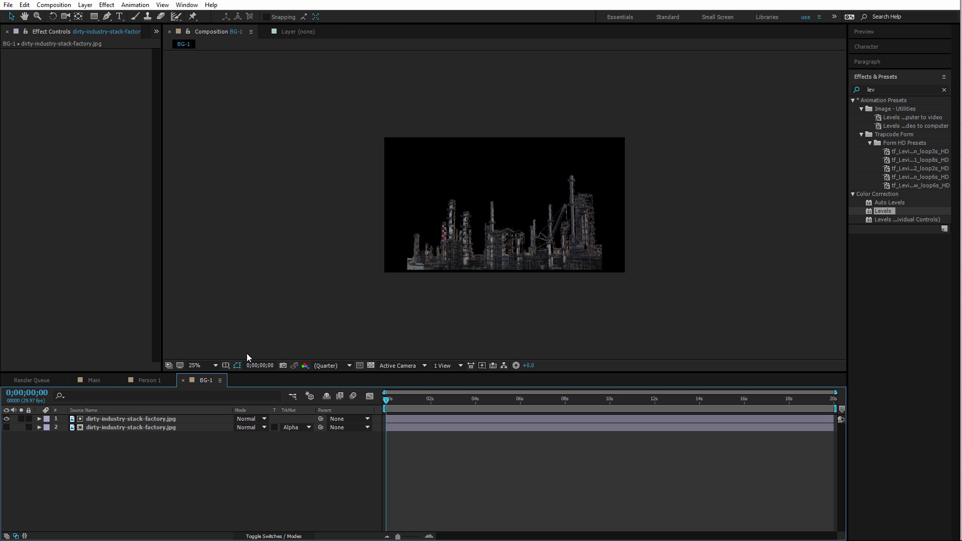
click(6, 427)
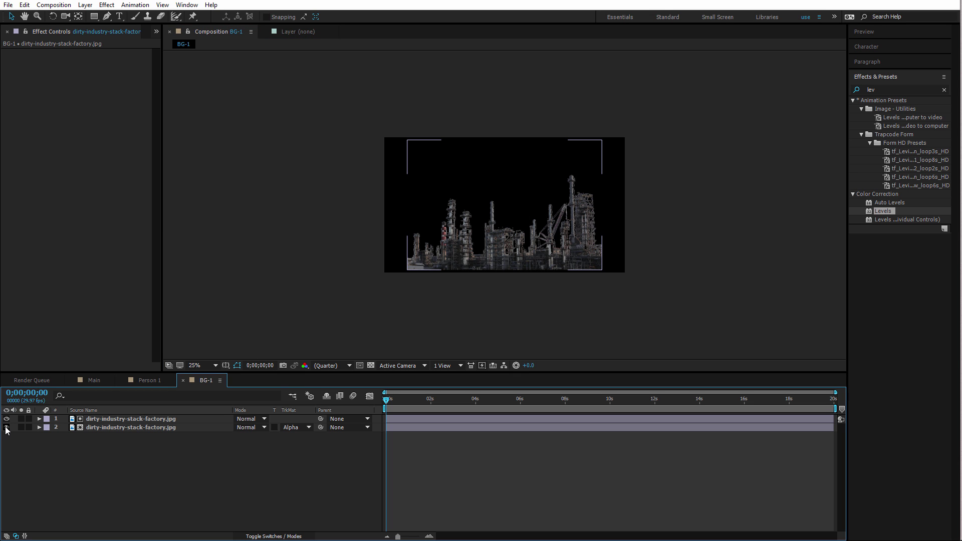
click(6, 419)
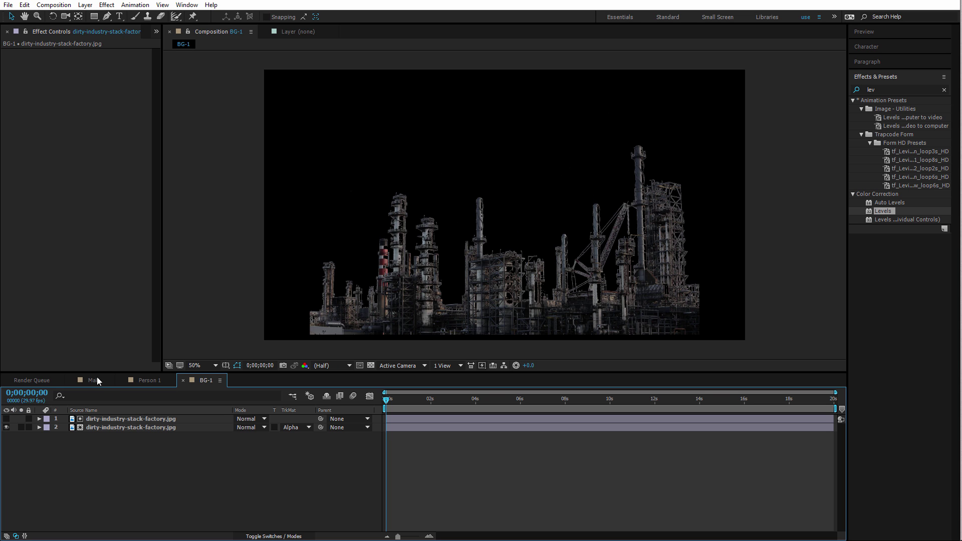
Replace the dirty-industry-stack-factory.jpg layer in the Main composition with the BG-1 composition.
click(94, 380)
click(93, 428)
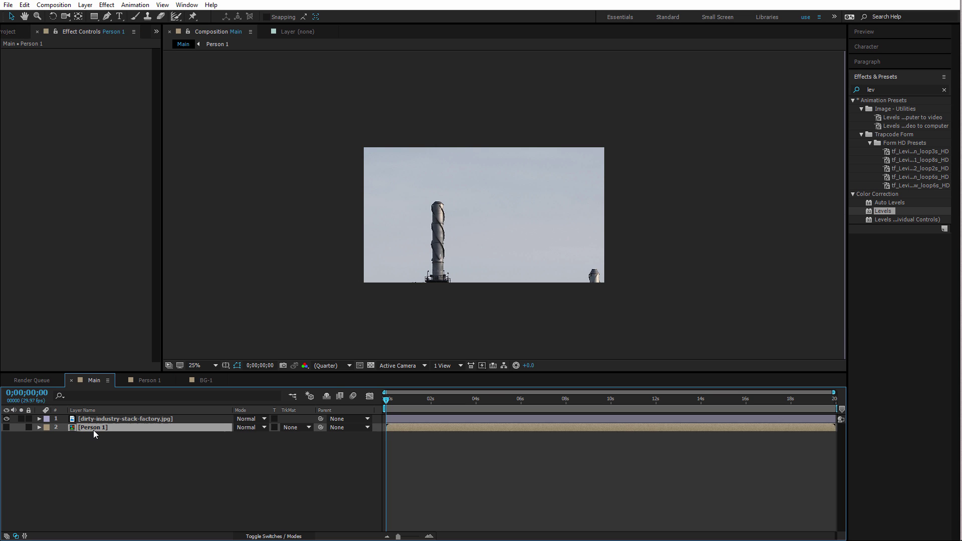
click(13, 31)
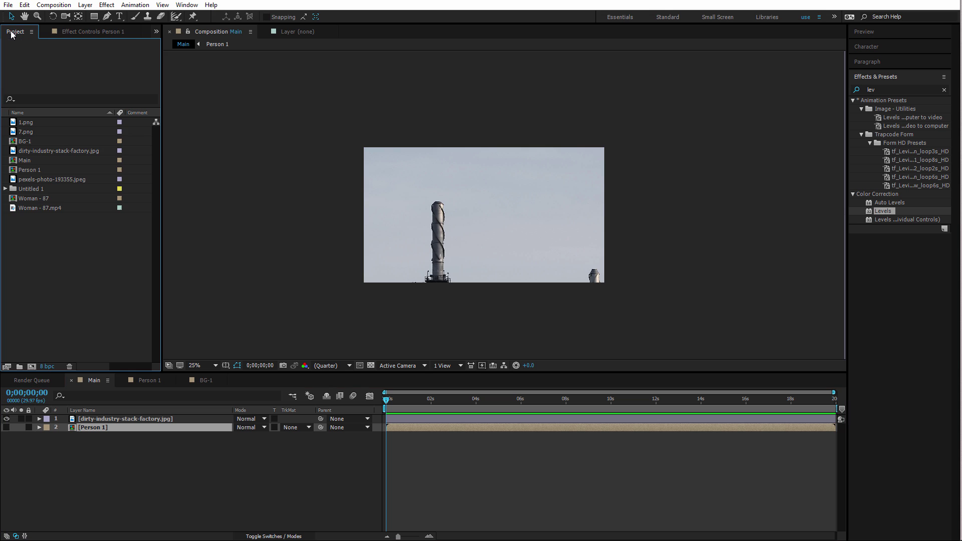
click(101, 420)
key(Delete)
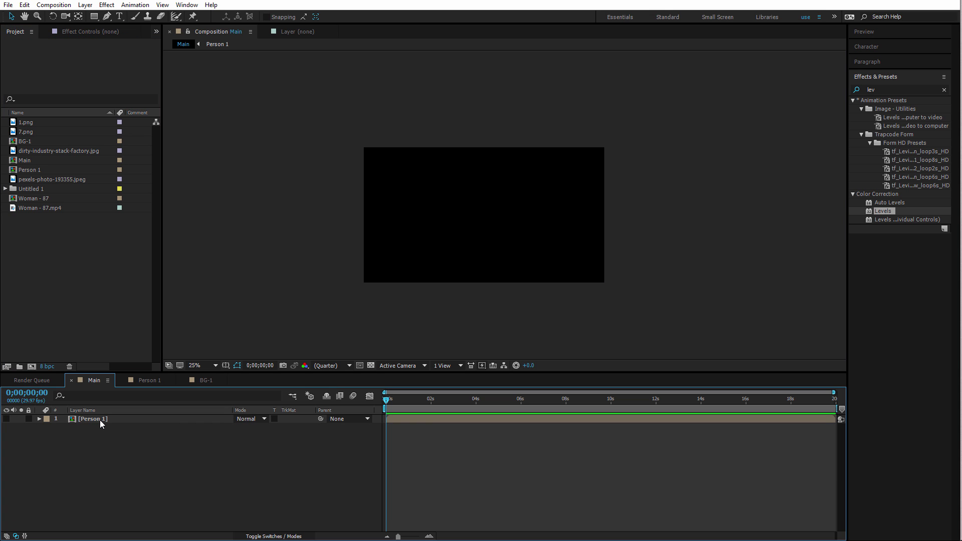
drag(23, 143, 105, 416)
Show the Person 1 layer and move BG-1 below it in the layer stack.
click(6, 428)
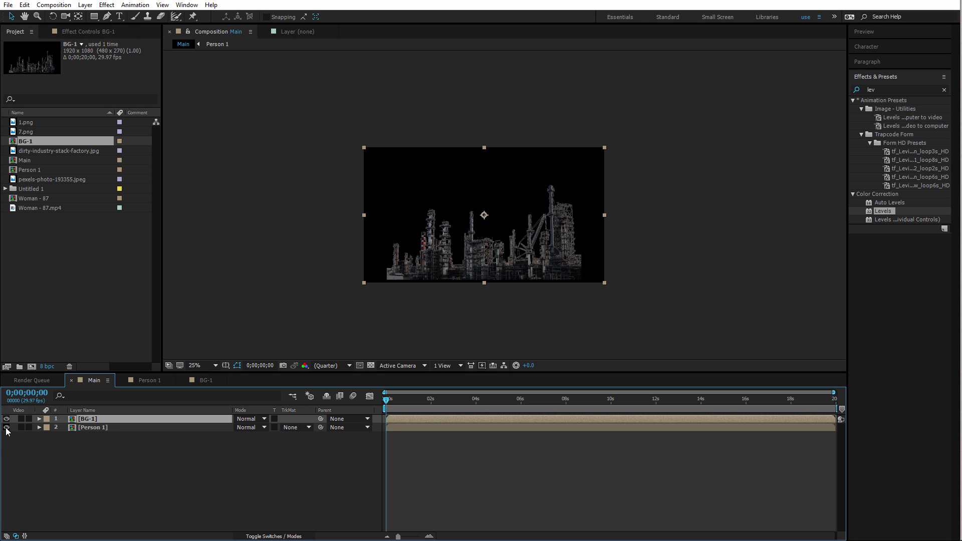
key(period)
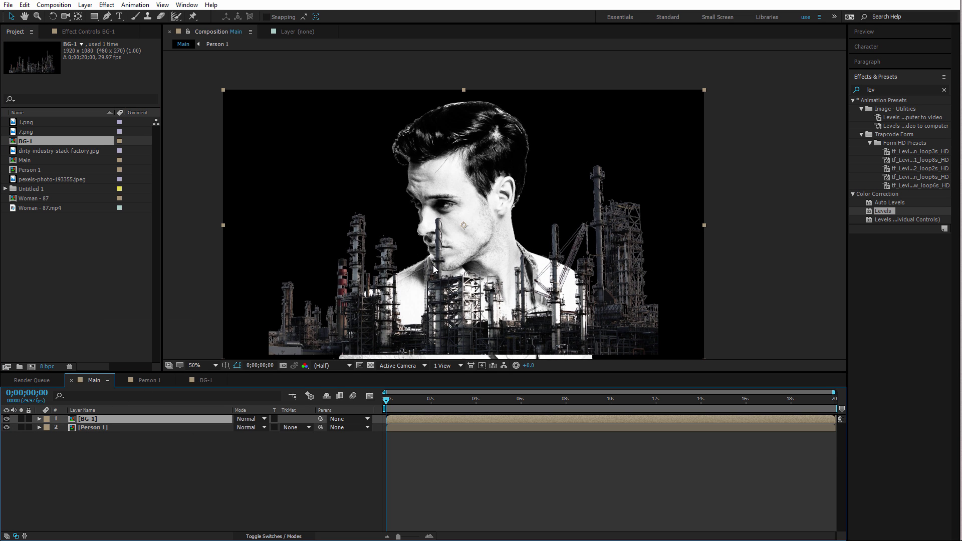
drag(89, 420, 98, 437)
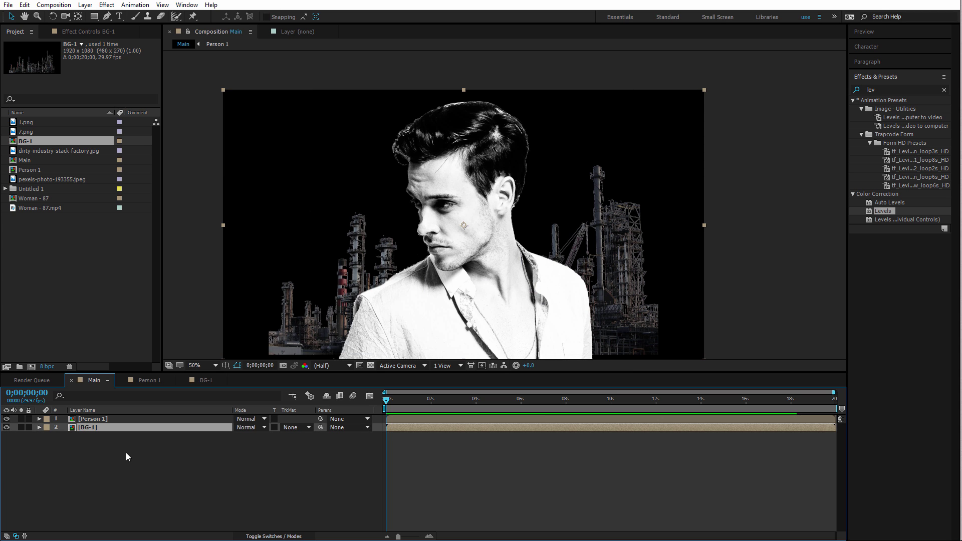
click(126, 452)
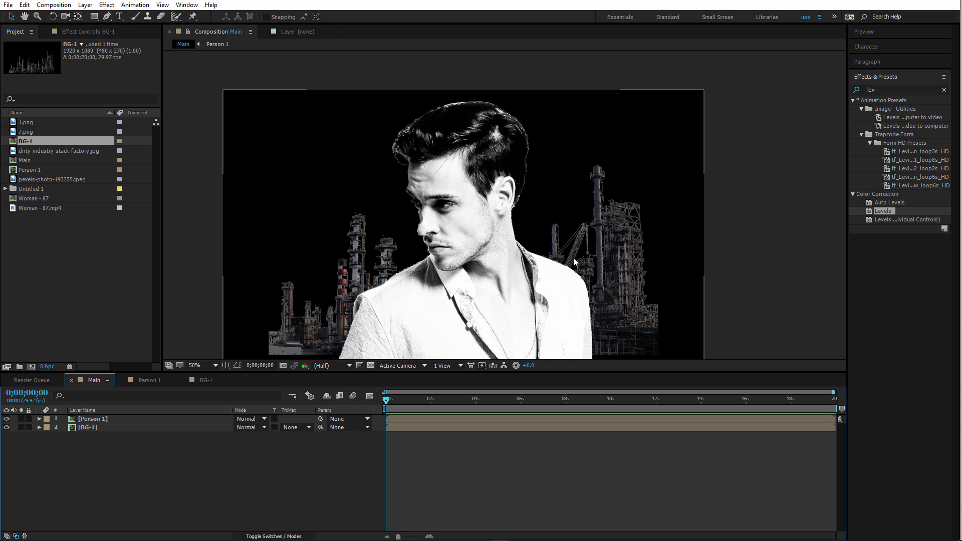
Search the effects for "linea" and duplicate the Person 1 layer.
click(78, 429)
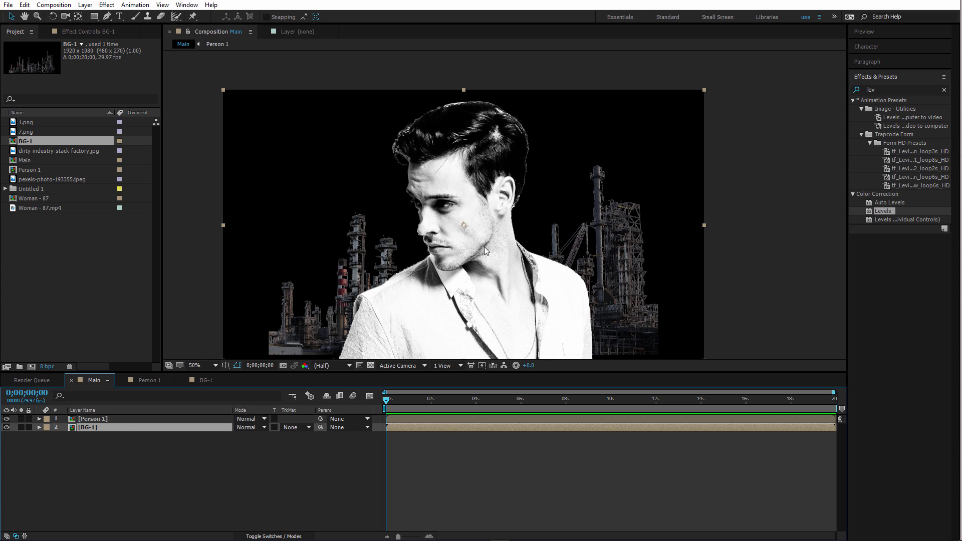
click(887, 90)
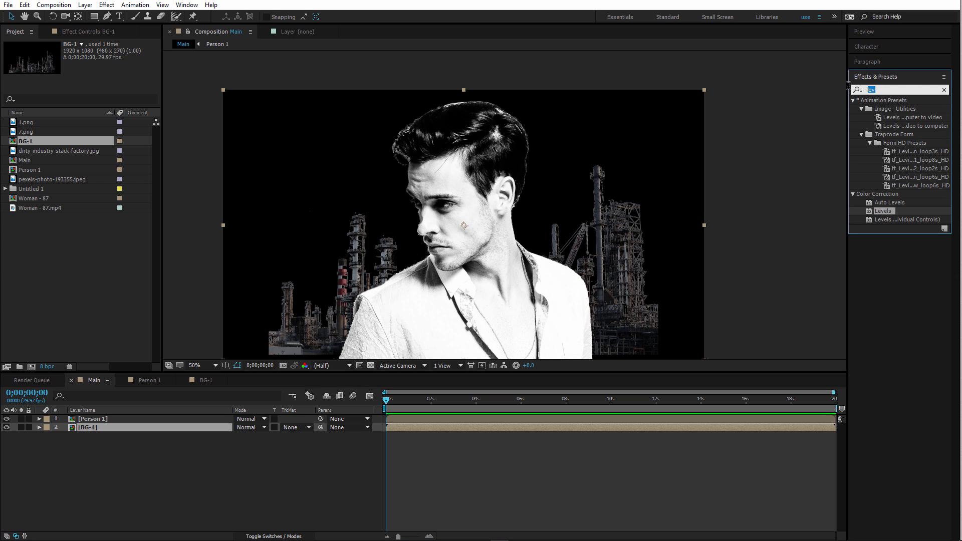
text(linea)
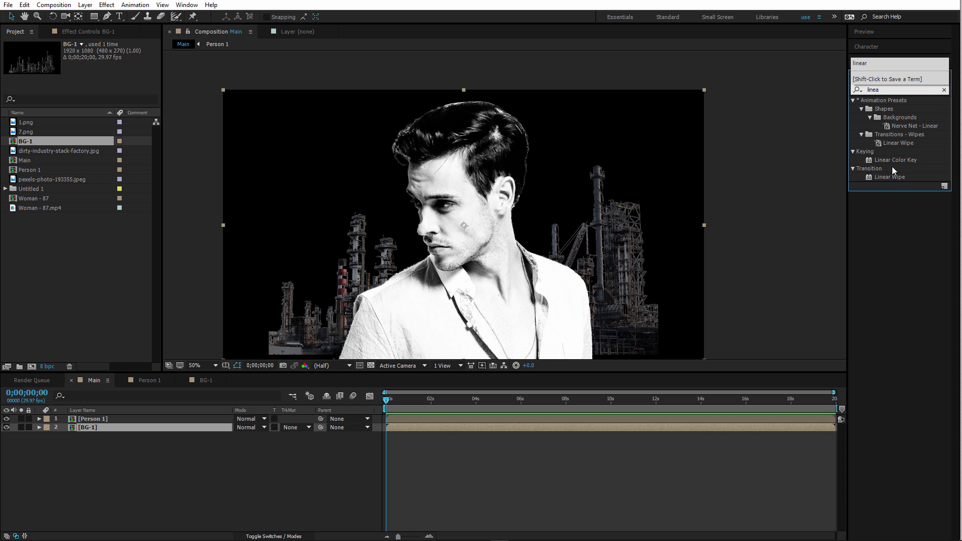
drag(896, 178, 90, 422)
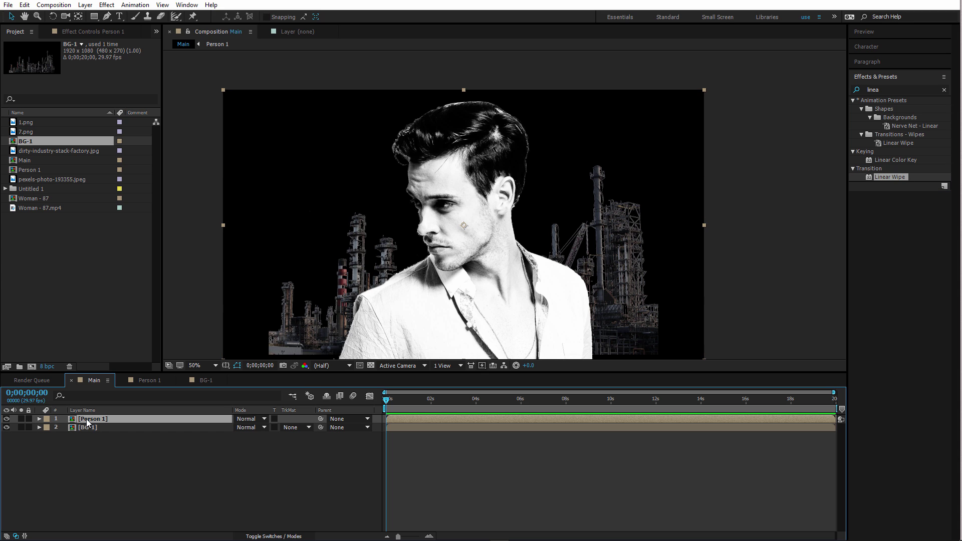
key(ctrl+d)
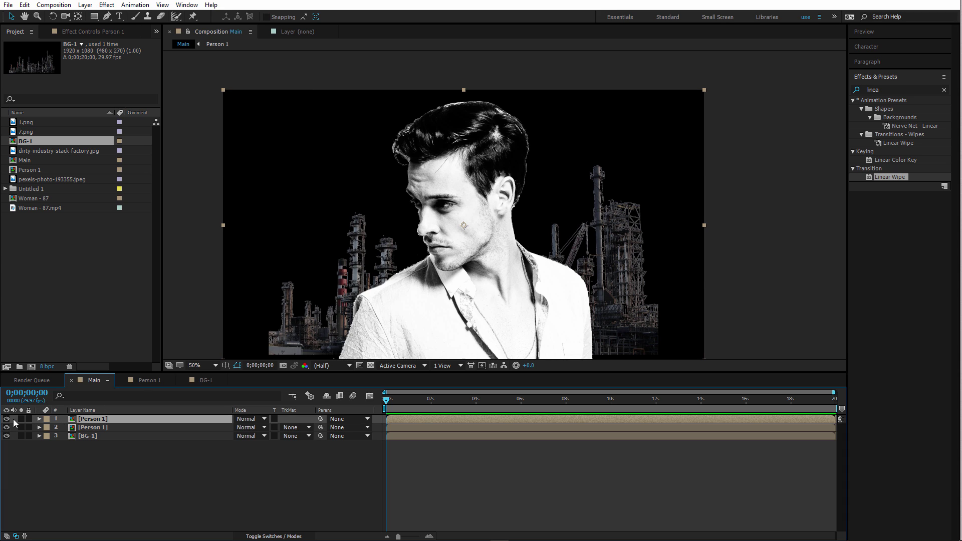
Move BG-1 up behind the man's head and set its track matte to Alpha Matte "[Person 1]".
click(87, 436)
drag(568, 274, 564, 149)
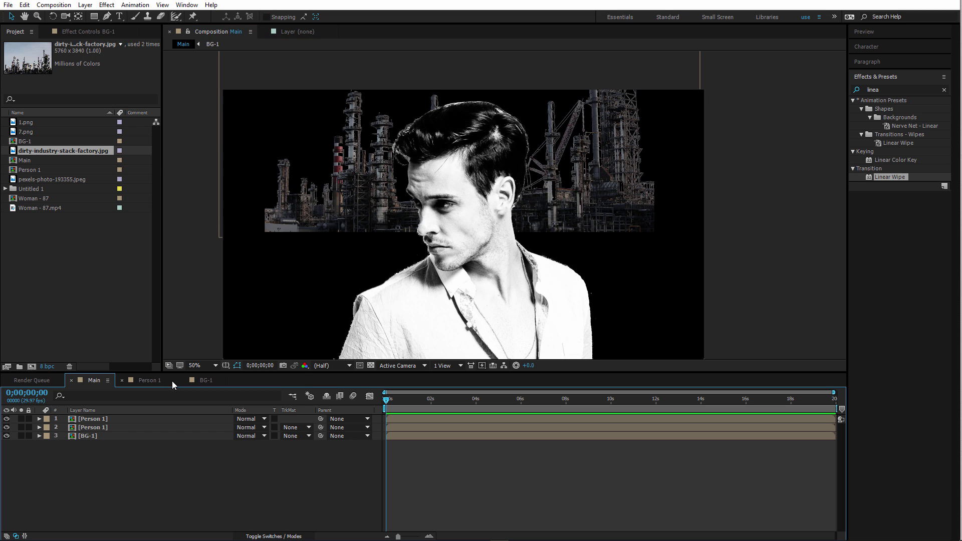
click(113, 438)
click(294, 436)
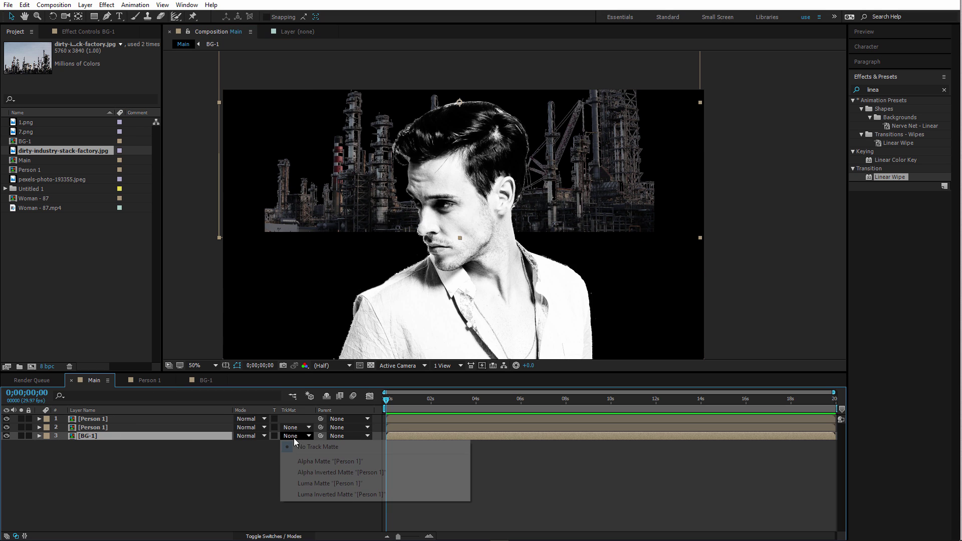
click(321, 461)
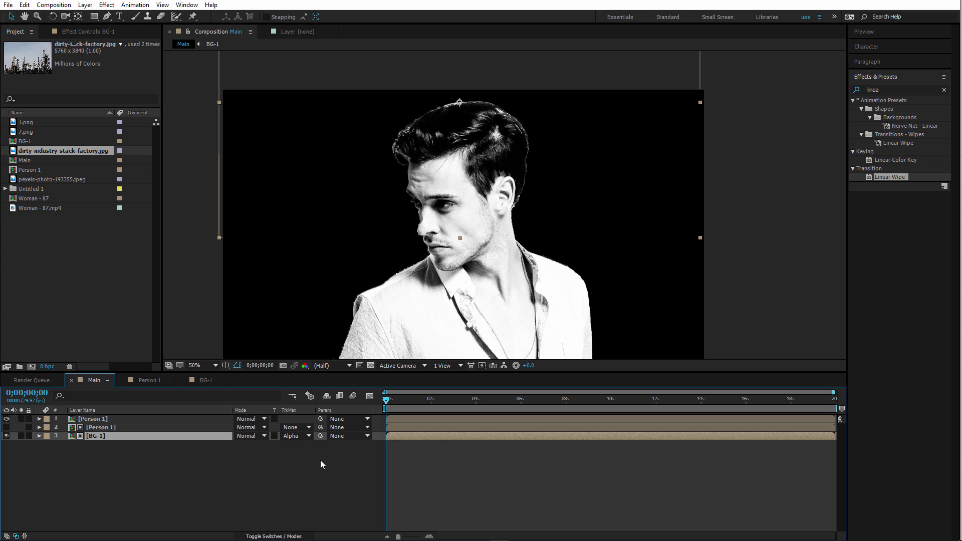
Apply Linear Wipe to the top Person 1 layer with 54% Transition Completion and a 183° Wipe Angle.
click(105, 420)
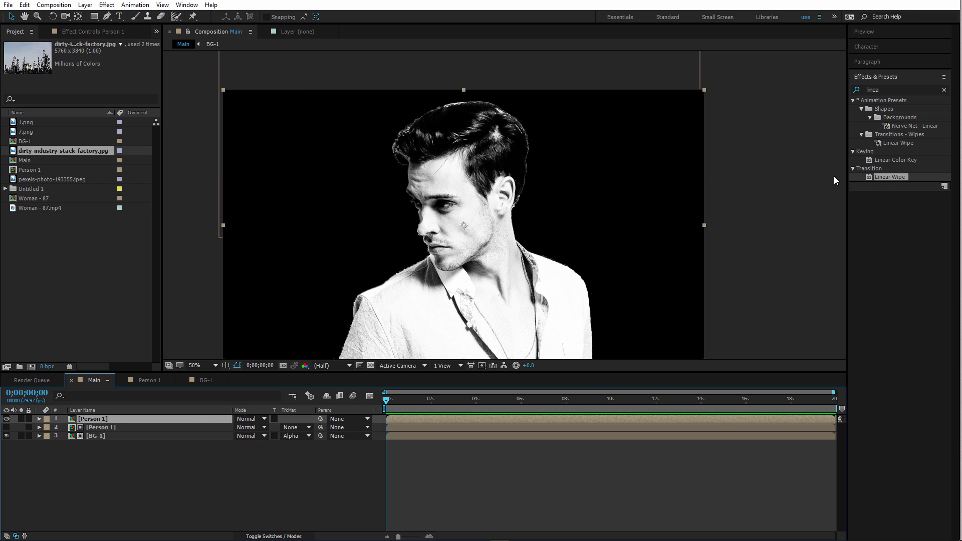
drag(887, 179, 98, 422)
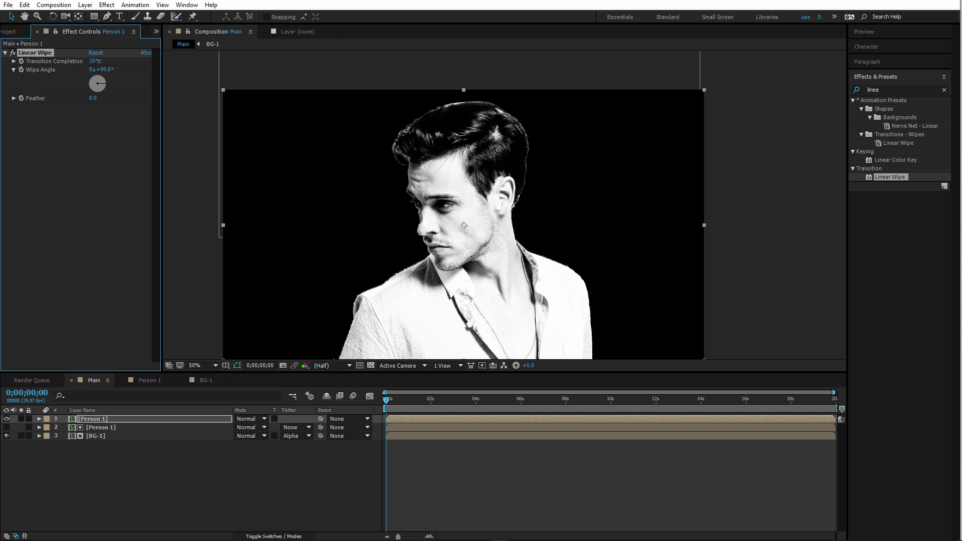
drag(98, 61, 177, 95)
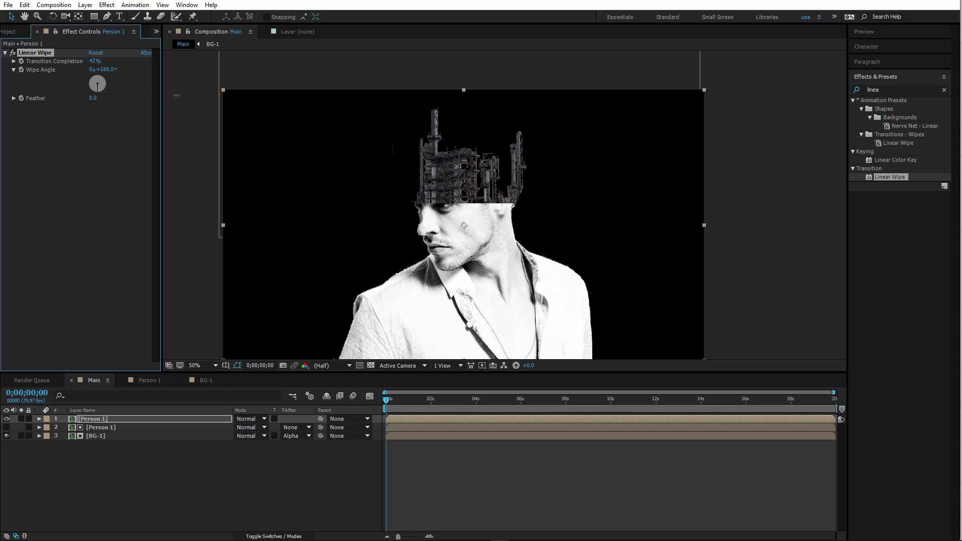
mouse_move(93, 61)
mouse_down()
mouse_move(115, 69)
mouse_move(95, 60)
mouse_up()
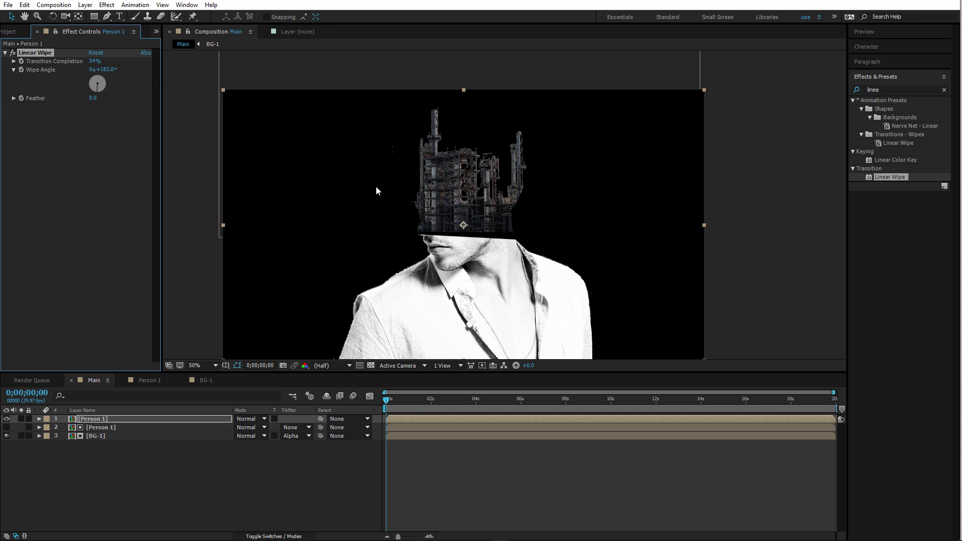
Shift the BG-1 layer to the right so other factory towers fill the head shape.
click(95, 436)
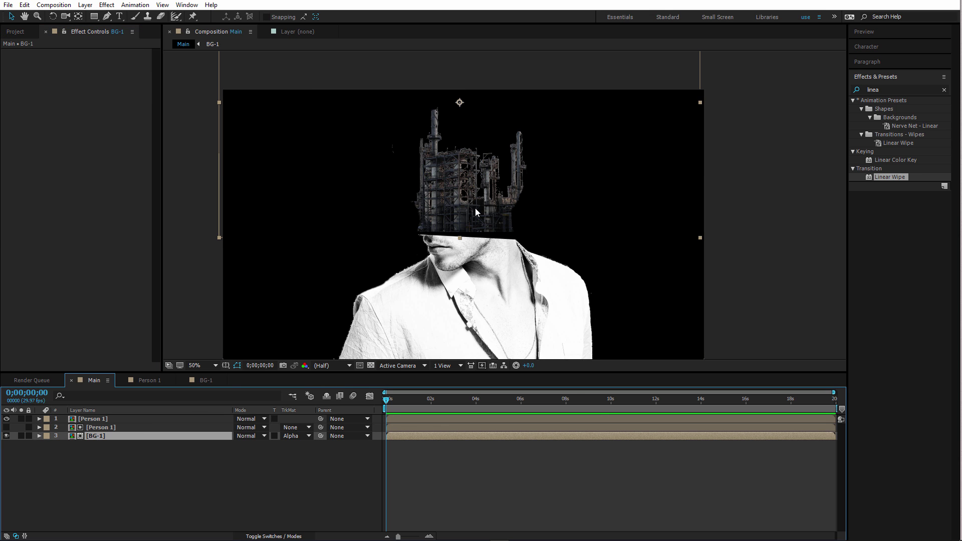
drag(458, 206, 527, 211)
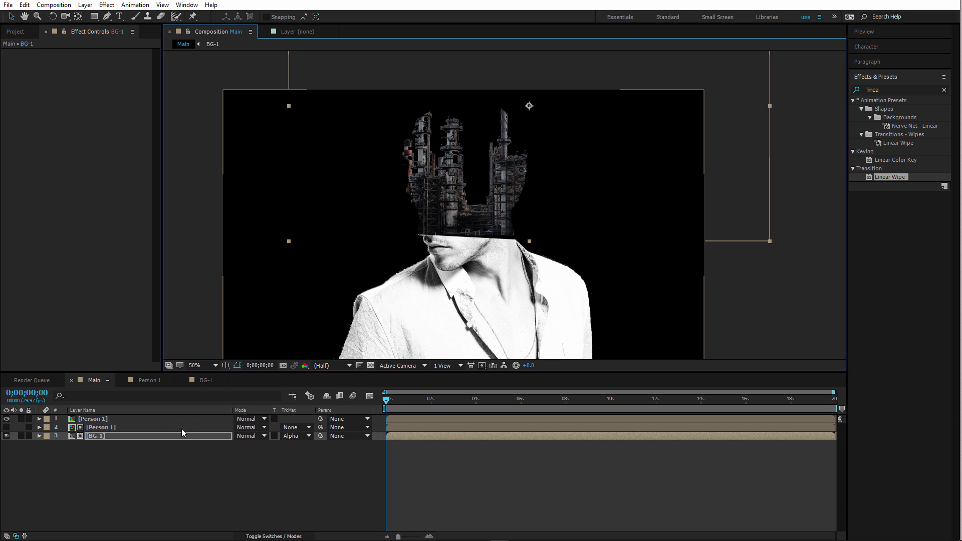
Set the top Person 1 layer's Linear Wipe to 50% Transition Completion, 199° Wipe Angle and 115 Feather.
click(95, 419)
key(ctrl+alt+shift+e)
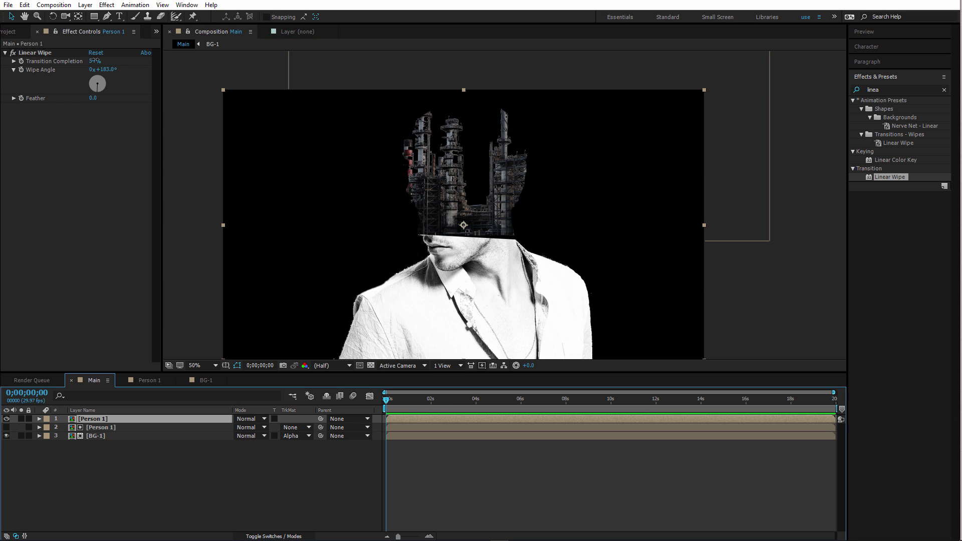
drag(94, 60, 119, 67)
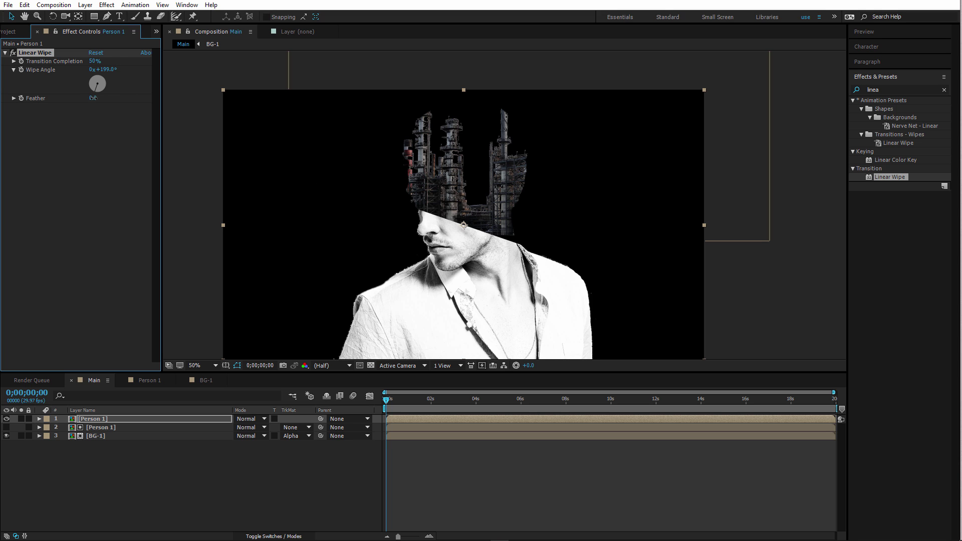
drag(92, 98, 143, 96)
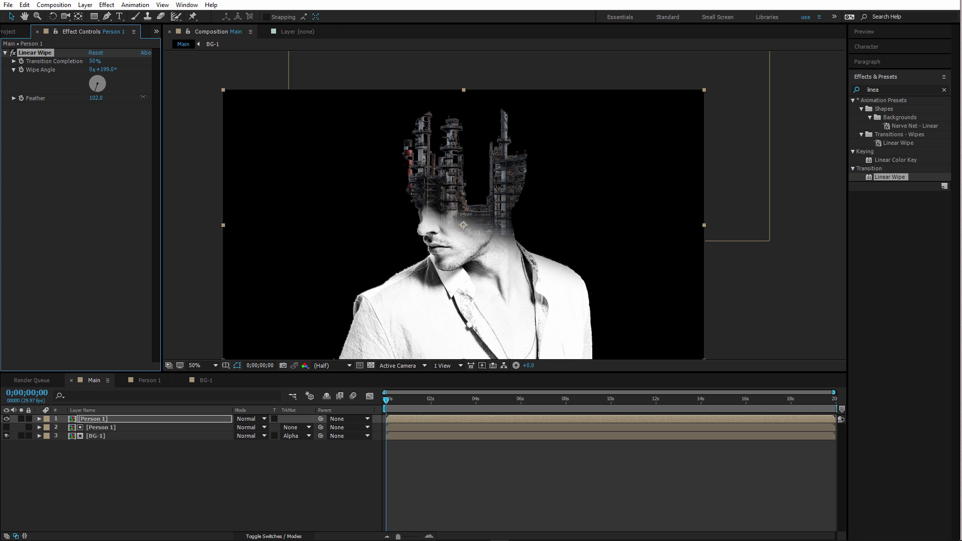
scroll(462, 215, down, 1)
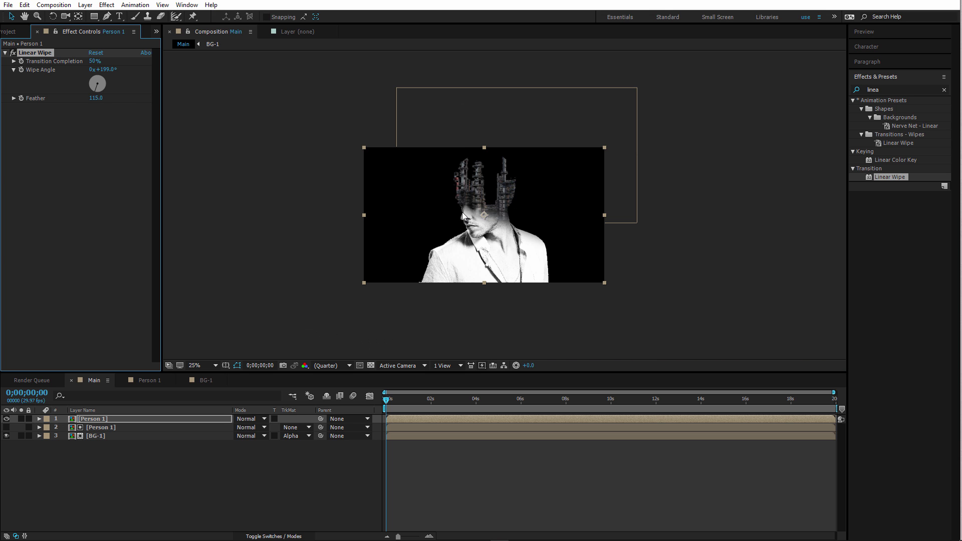
scroll(462, 215, up, 1)
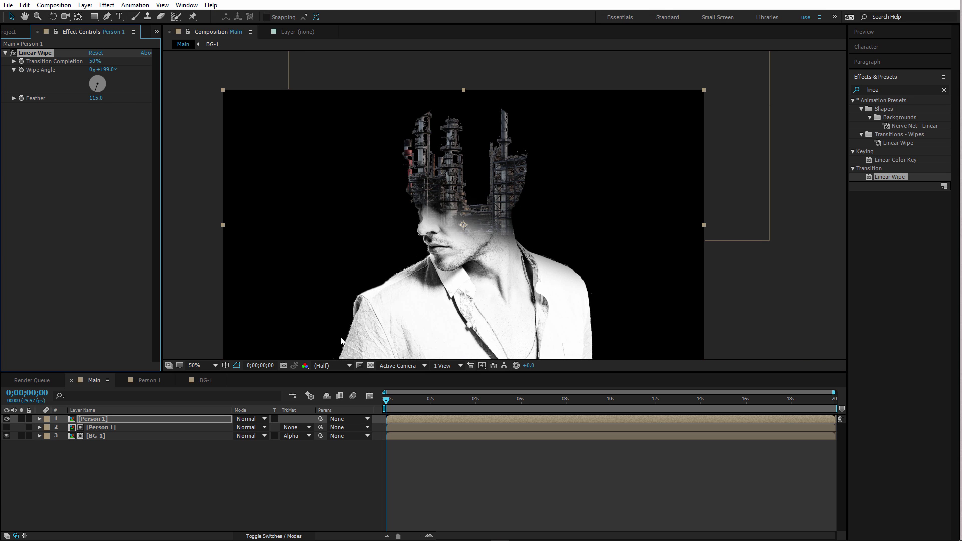
click(90, 473)
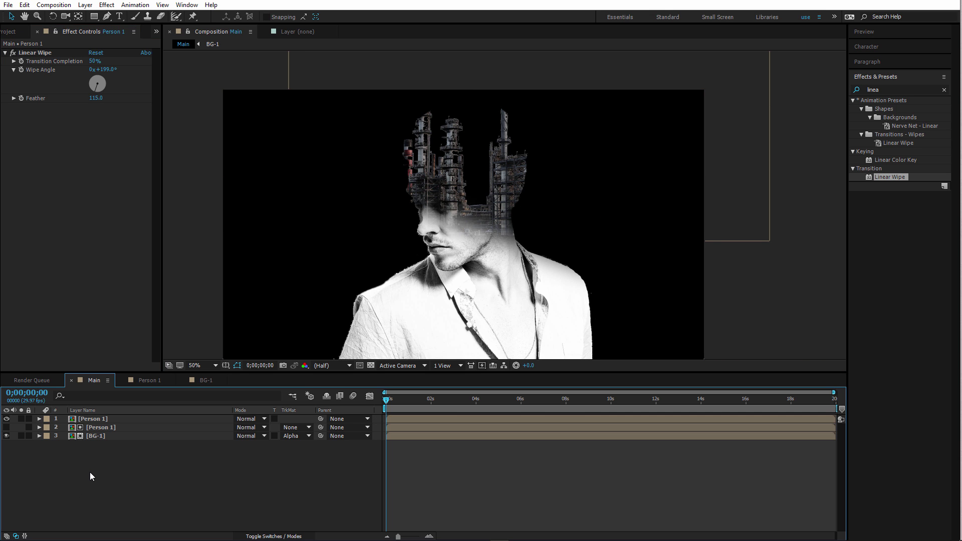
Duplicate the top Person 1 layer and hide the uppermost copy.
click(98, 419)
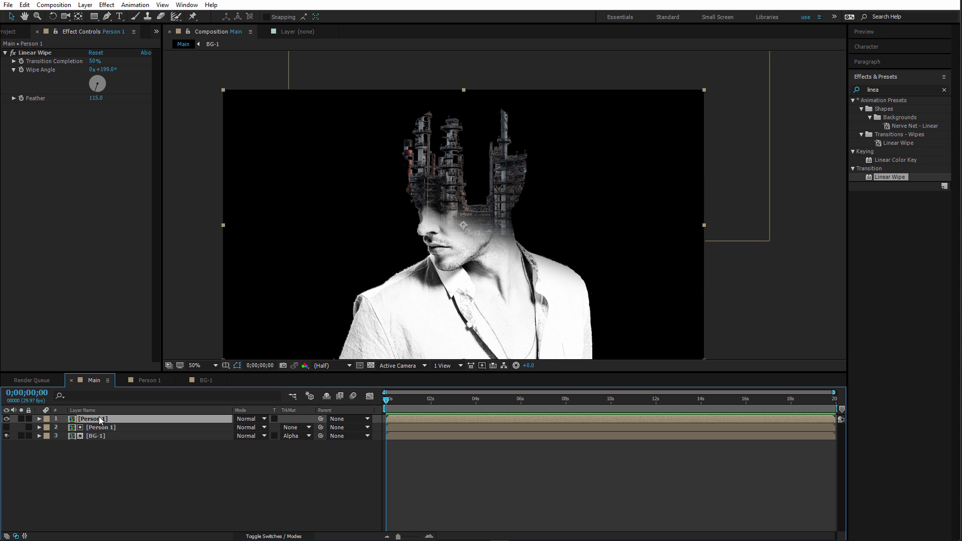
key(ctrl+d)
click(7, 419)
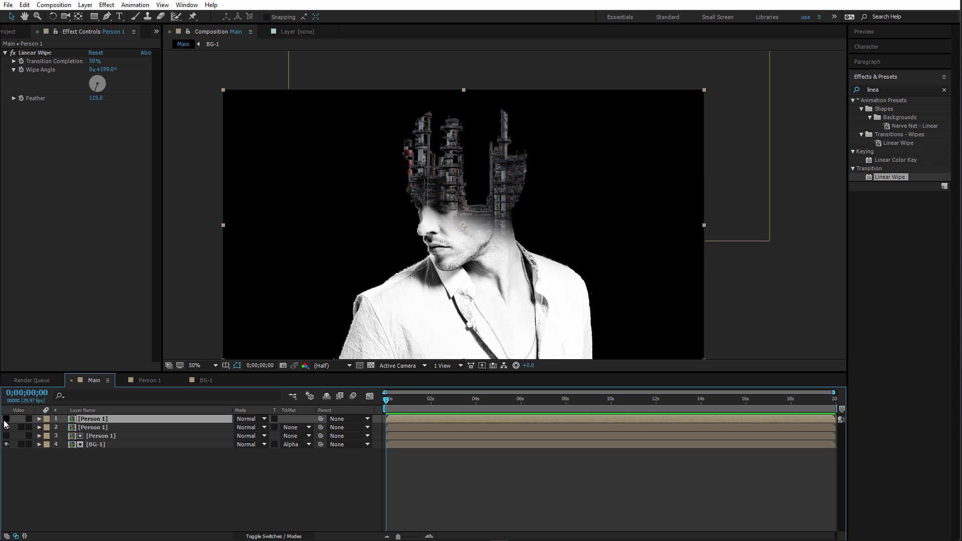
Turn off Linear Wipe on the visible upper Person 1 layer and draw a closed five-point mask around the upper back of the head.
click(92, 427)
click(12, 52)
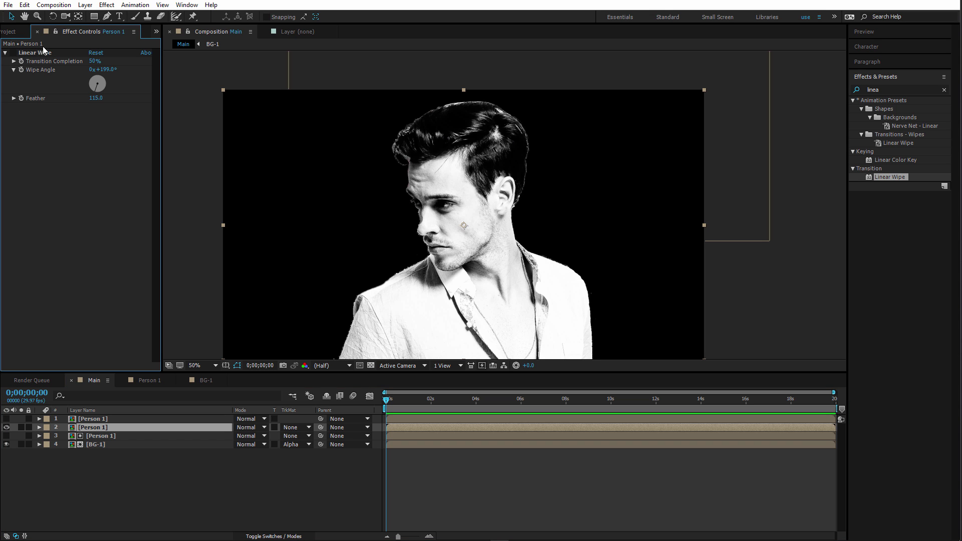
click(107, 16)
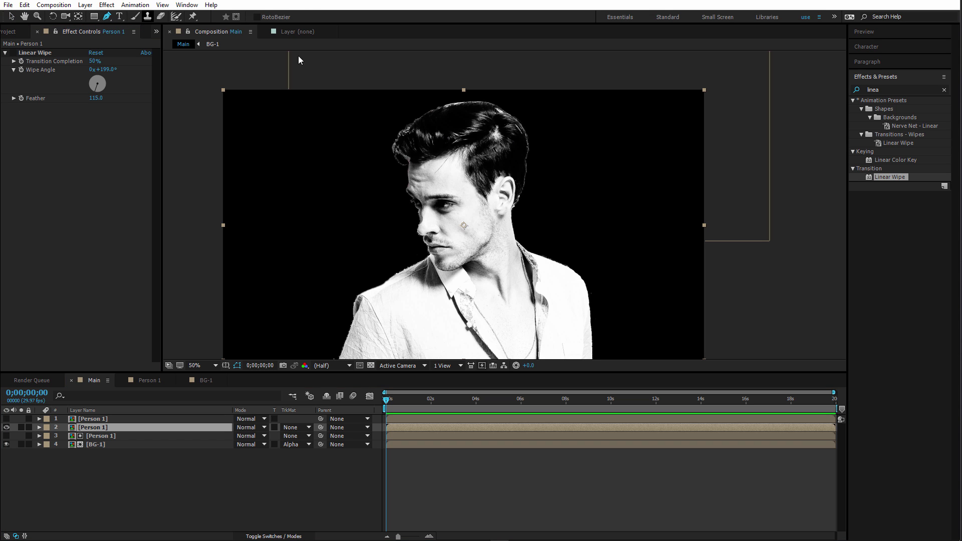
click(418, 98)
click(530, 211)
click(600, 178)
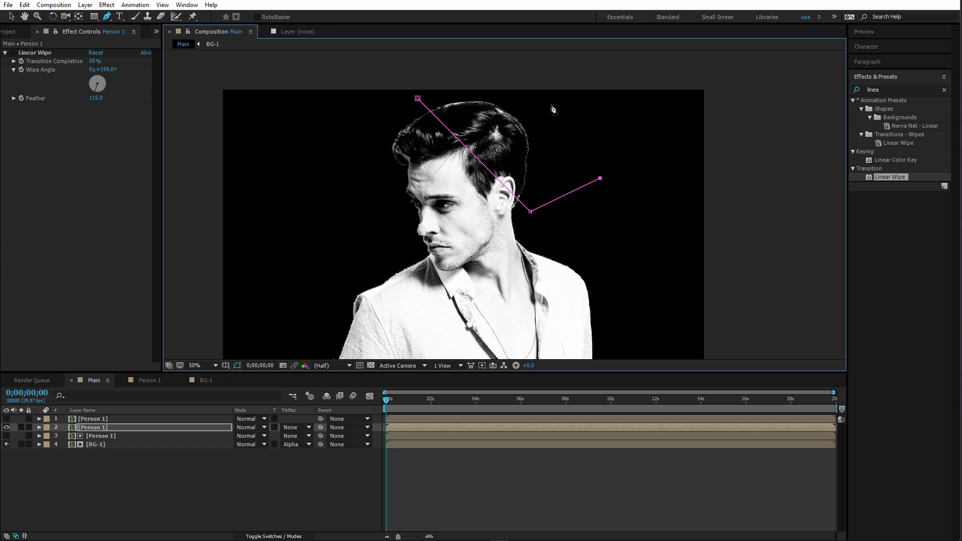
click(550, 104)
click(484, 94)
click(418, 99)
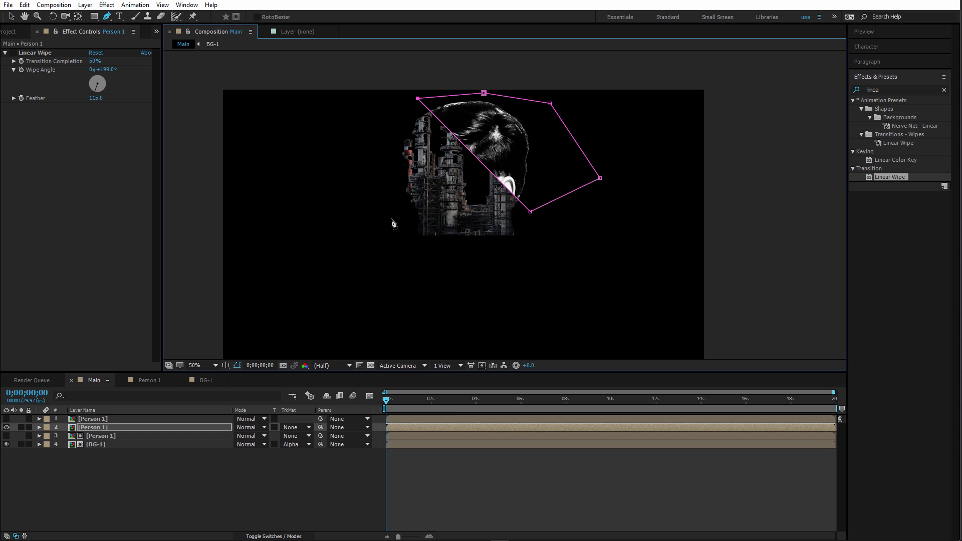
Reveal the new mask's properties on the Person 1 layer and invert the mask.
key(m)
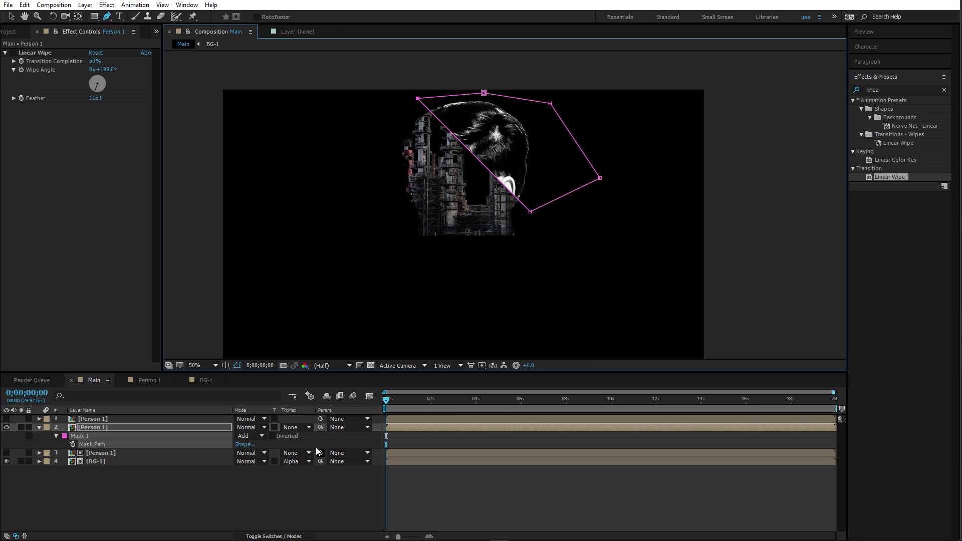
click(266, 438)
click(273, 436)
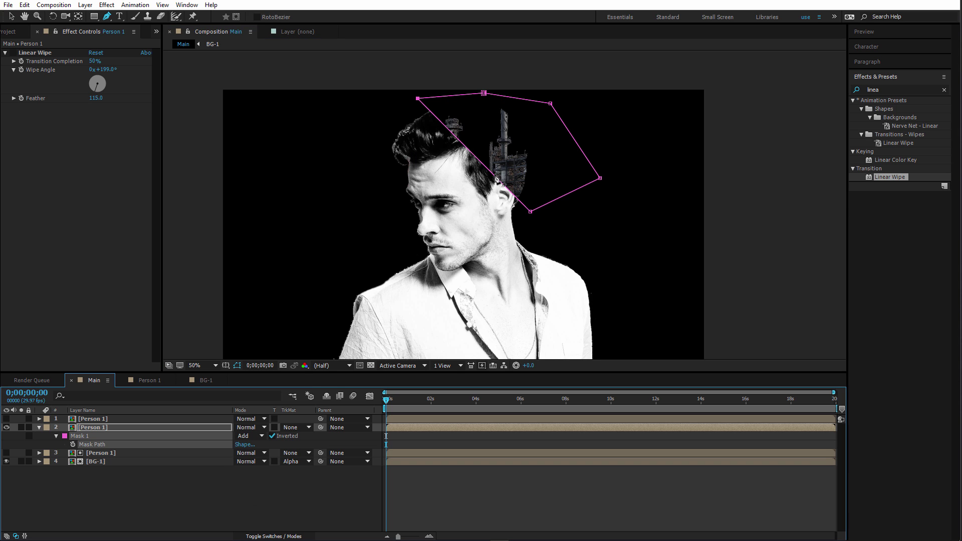
Delete the mask from the visible upper Person 1 layer and turn its Linear Wipe effect back on.
click(98, 429)
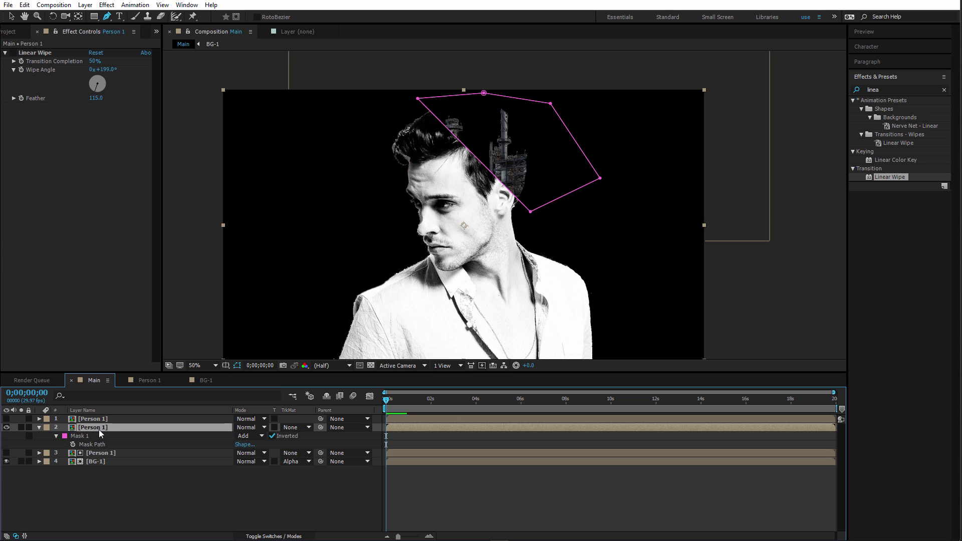
click(91, 436)
key(Delete)
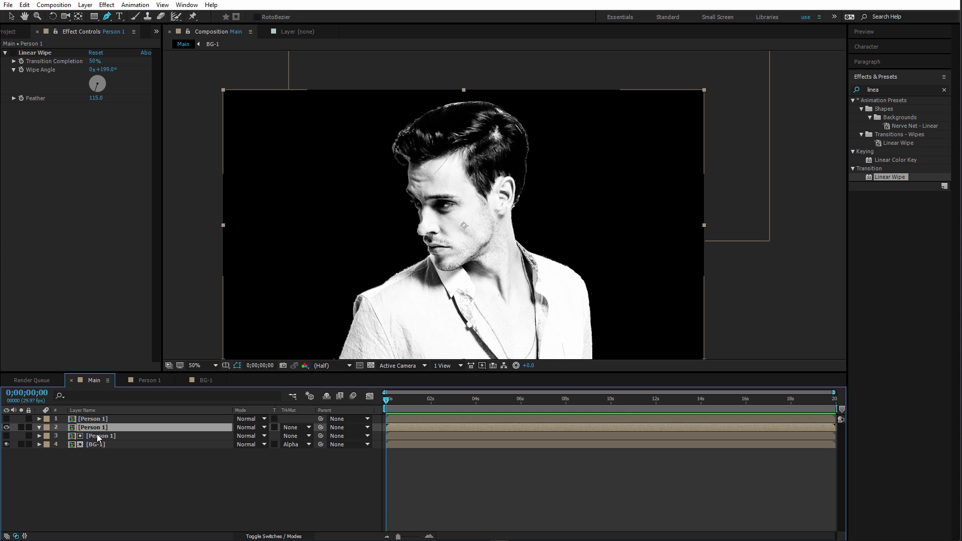
click(13, 53)
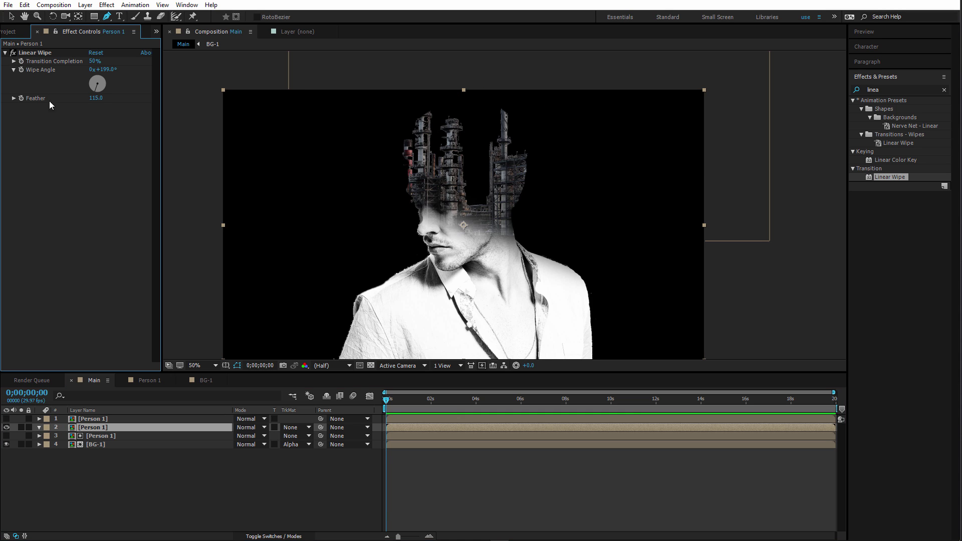
Delete the hidden uppermost Person 1 duplicate and return to the Selection tool.
click(116, 419)
key(Delete)
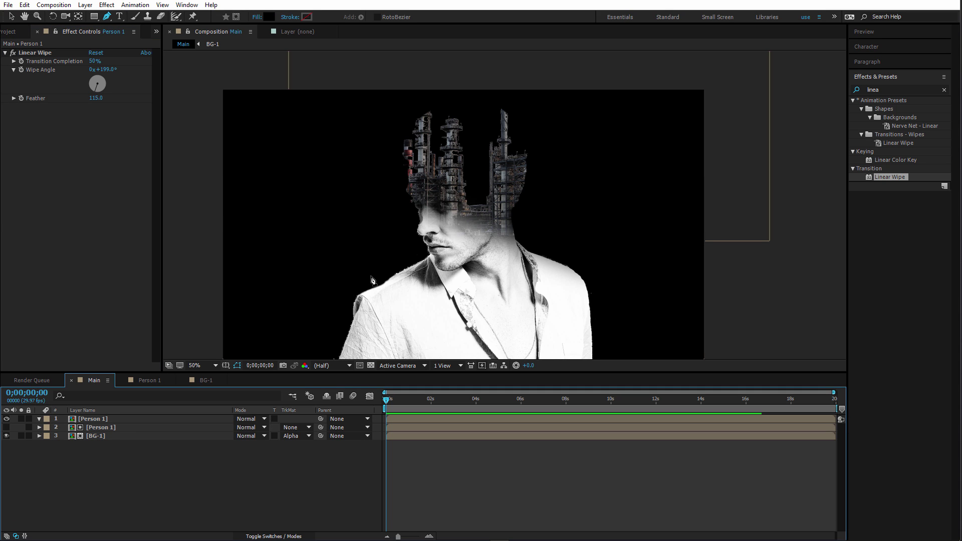
key(v)
scroll(370, 279, down, 1)
click(320, 236)
scroll(435, 207, up, 1)
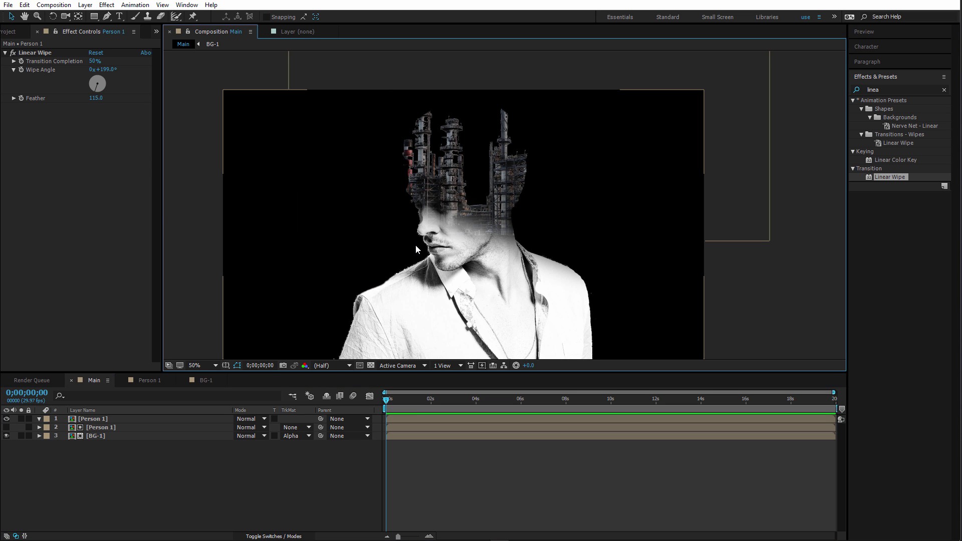
scroll(416, 245, down, 1)
scroll(482, 237, up, 2)
scroll(473, 246, down, 1)
Add a new adjustment layer above all layers in the Main composition and name it CC.
right_click(121, 481)
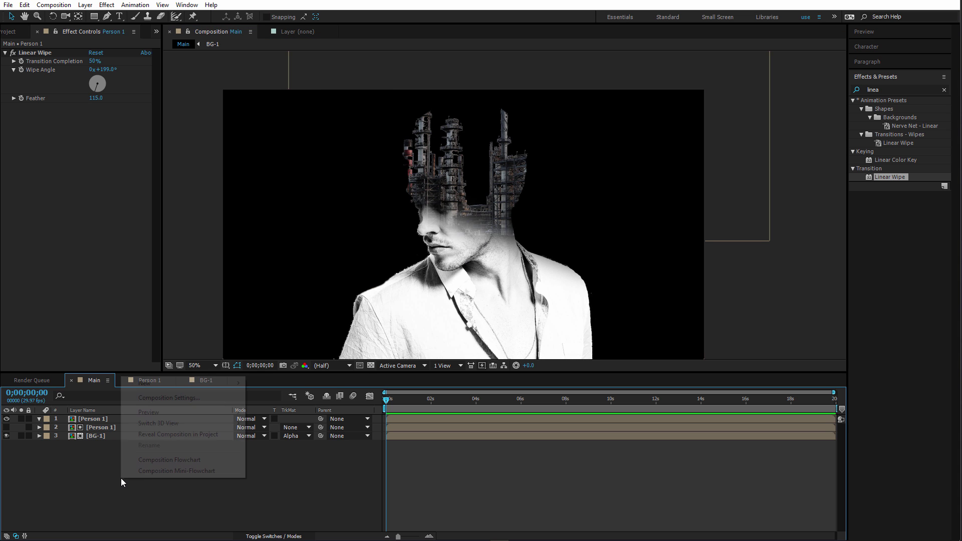
mouse_move(188, 380)
click(285, 465)
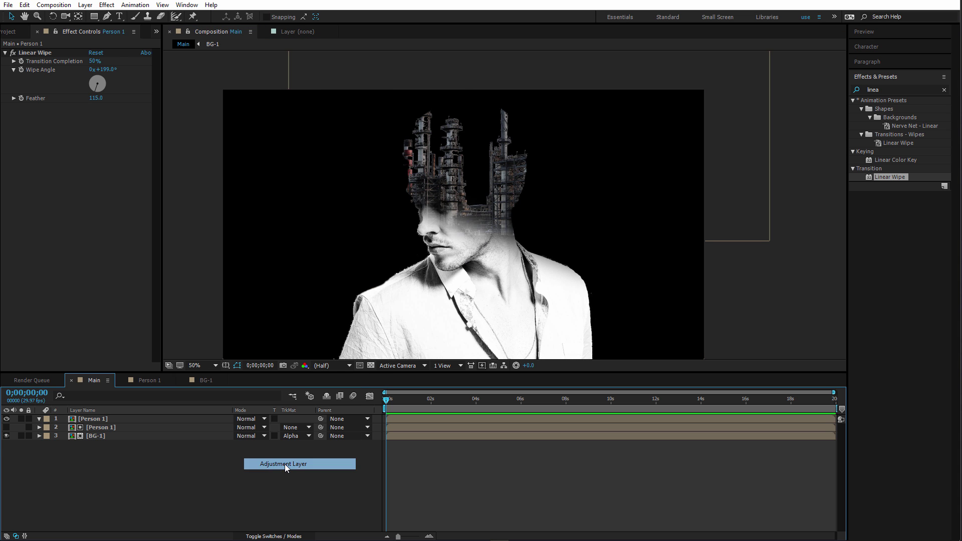
key(Return)
text(cc)
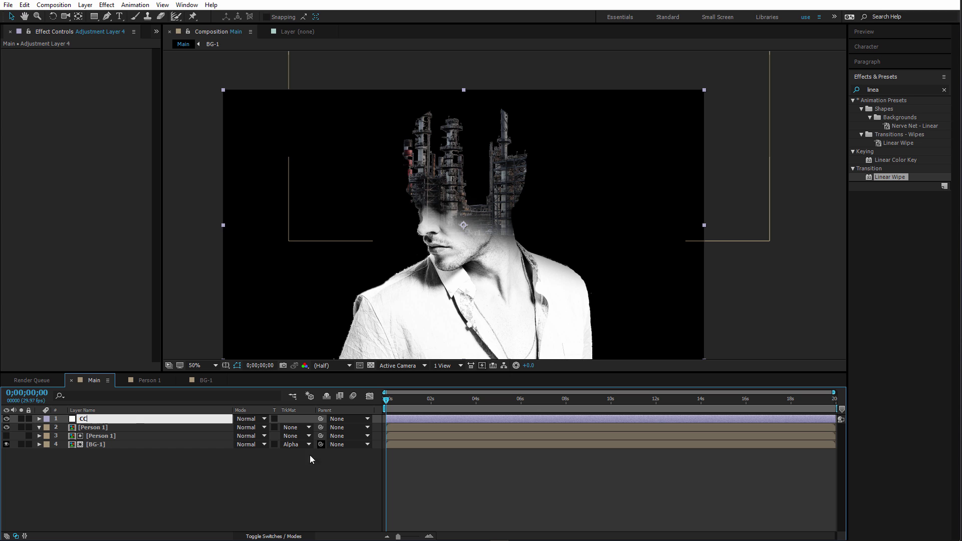
click(220, 494)
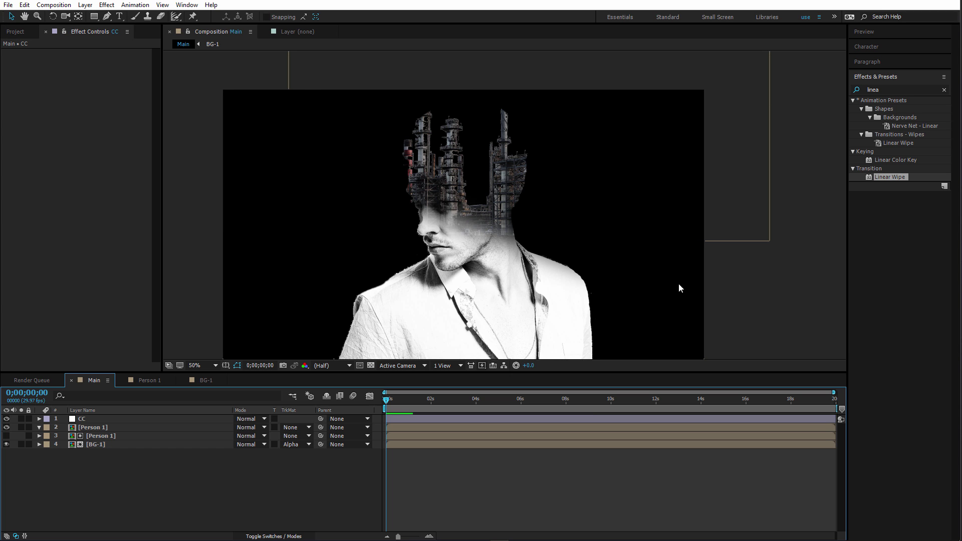
Apply the Curves, Levels and Shadow/Highlight effects to the CC adjustment layer.
click(945, 90)
click(854, 151)
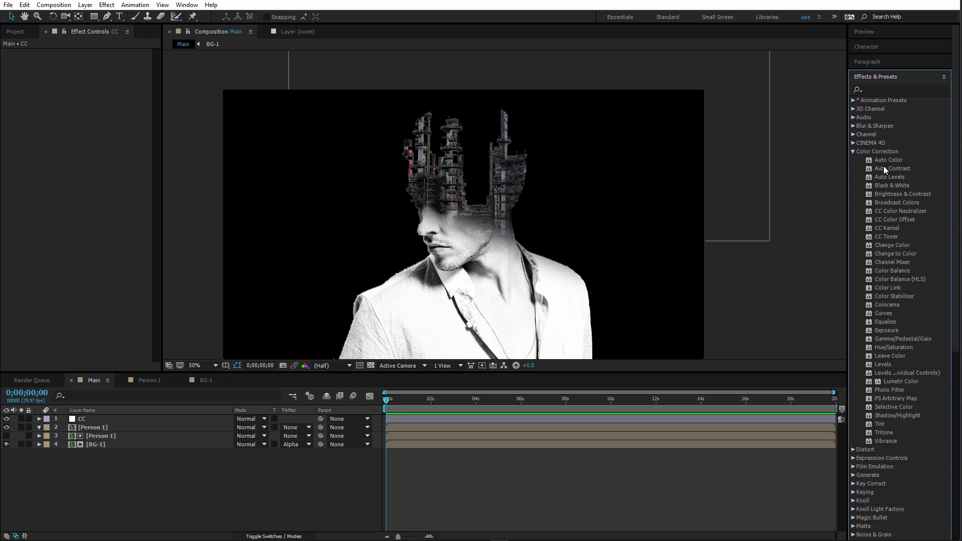
drag(886, 313, 113, 418)
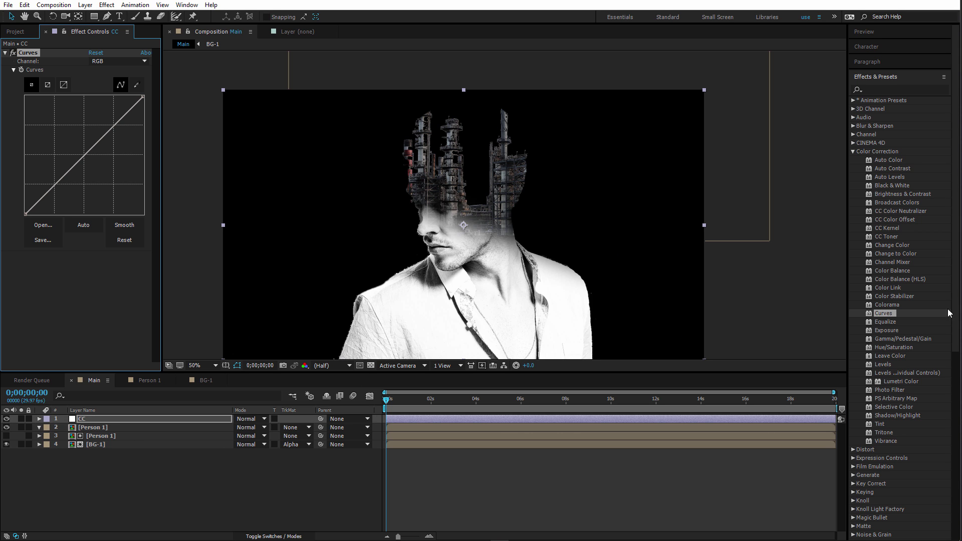
drag(883, 364, 110, 422)
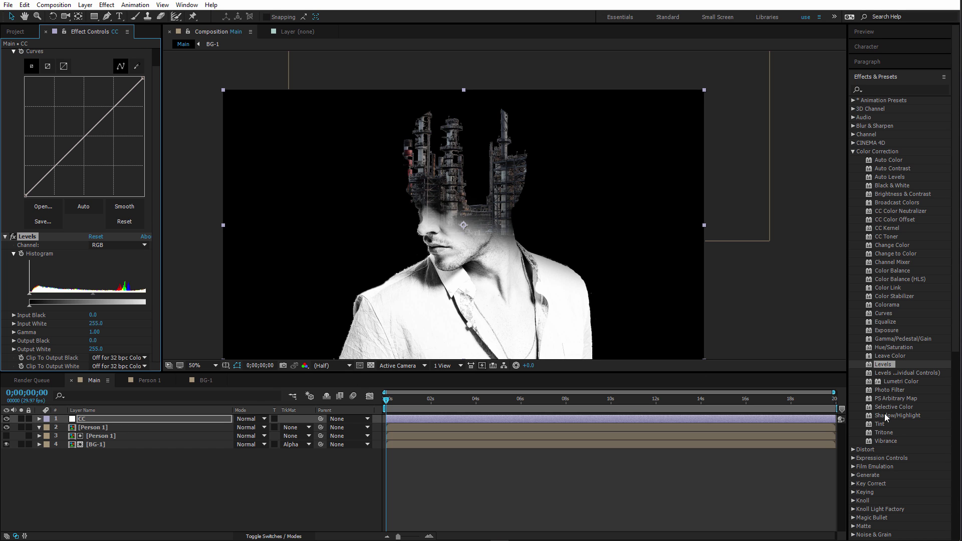
drag(886, 418, 97, 418)
Adjust the Linear Wipe on the upper Person 1 layer and move the BG-1 layer slightly down over the face.
click(92, 428)
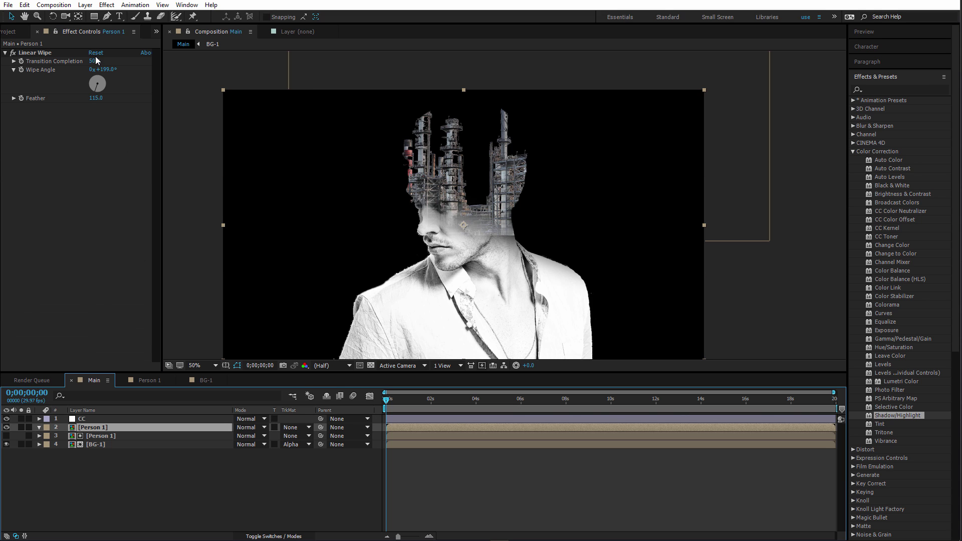
drag(111, 72, 93, 60)
click(100, 445)
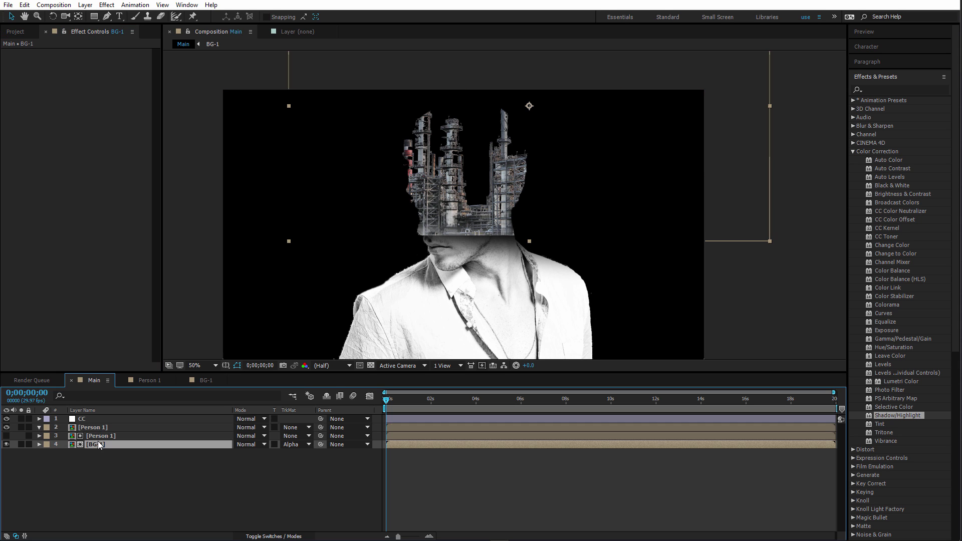
drag(475, 190, 475, 214)
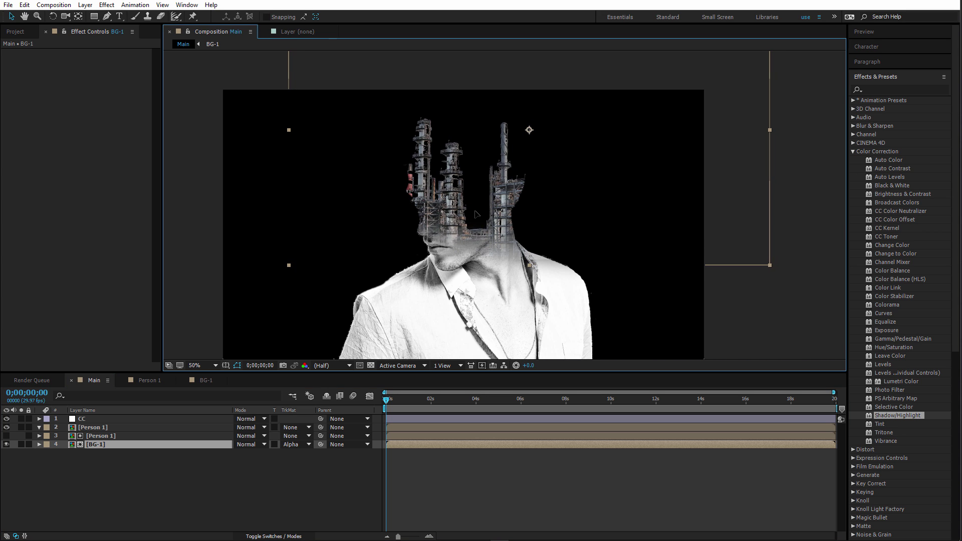
click(779, 292)
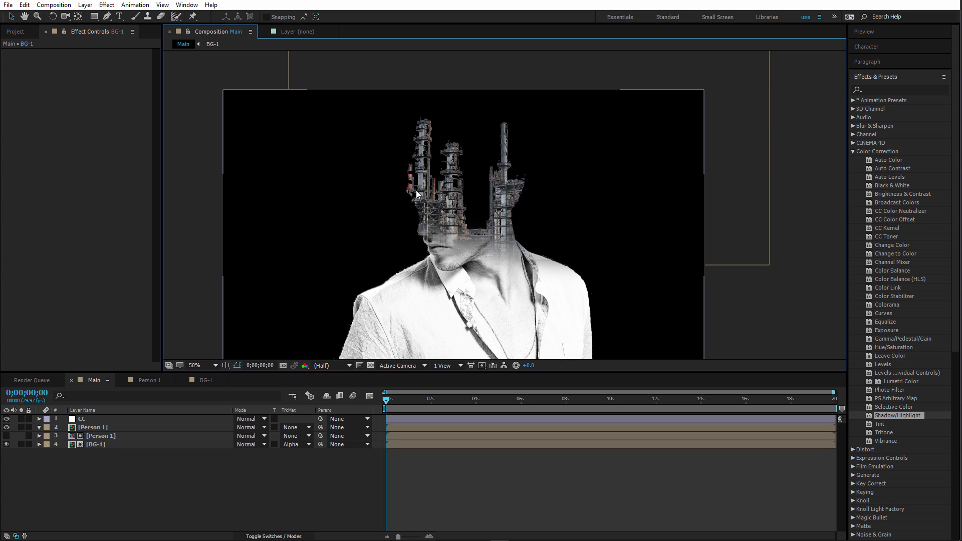
scroll(414, 187, down, 2)
scroll(414, 188, up, 2)
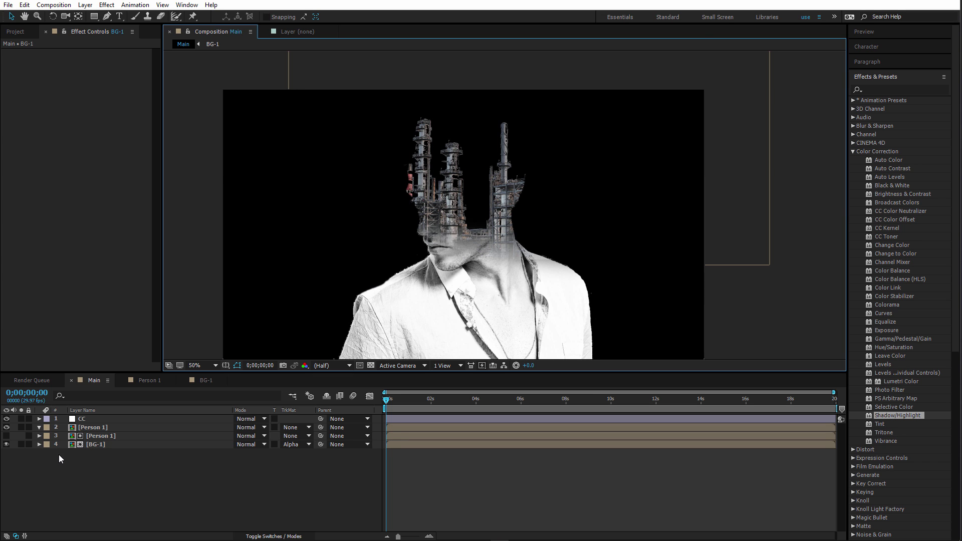
Bend the CC layer's RGB curve downward with two points and set its Levels Input Black to 4.0 and Gamma to 0.97.
click(82, 421)
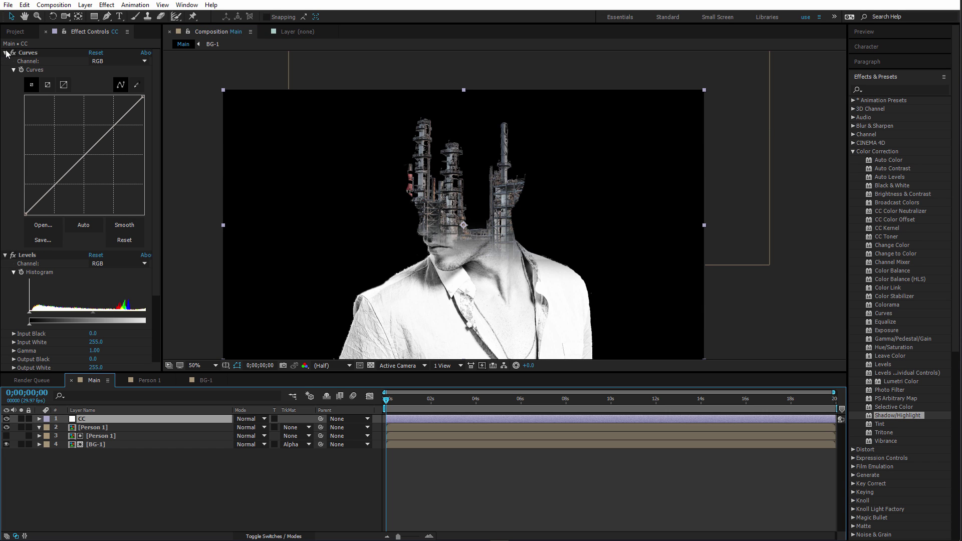
drag(124, 113, 133, 117)
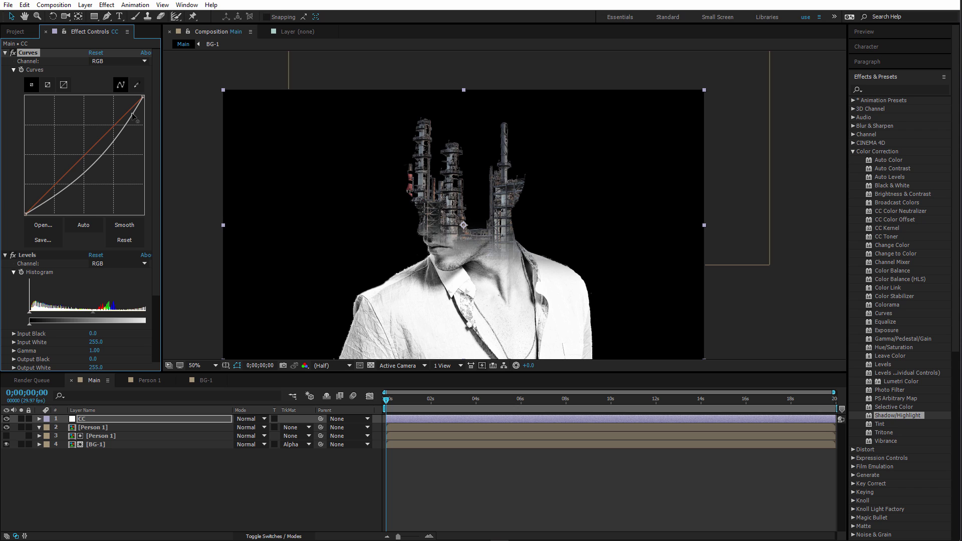
drag(59, 191, 66, 201)
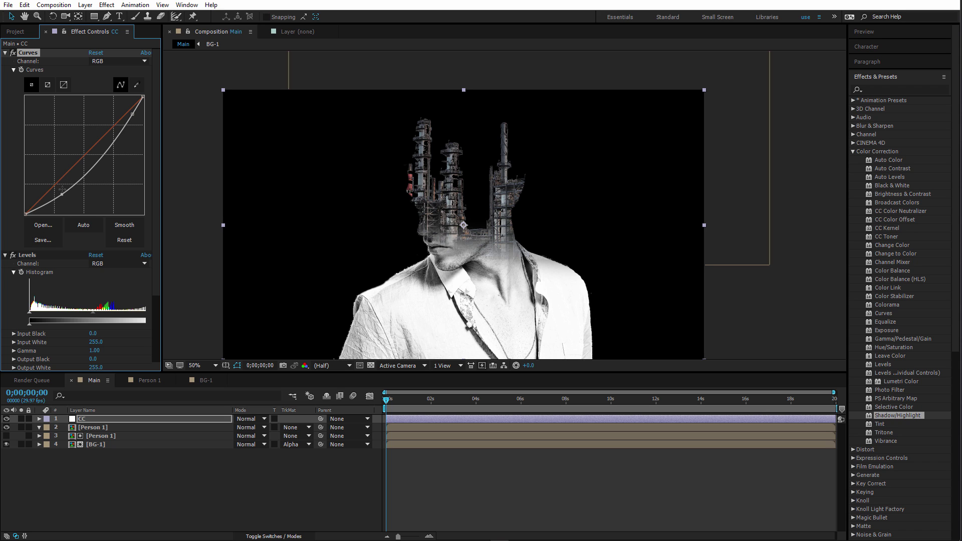
scroll(60, 188, down, 1)
scroll(61, 189, down, 1)
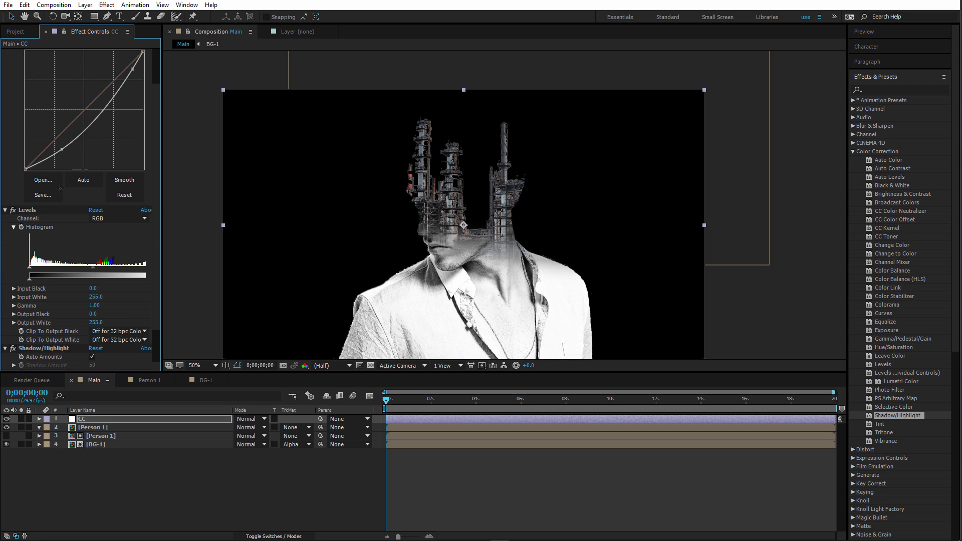
scroll(67, 183, up, 2)
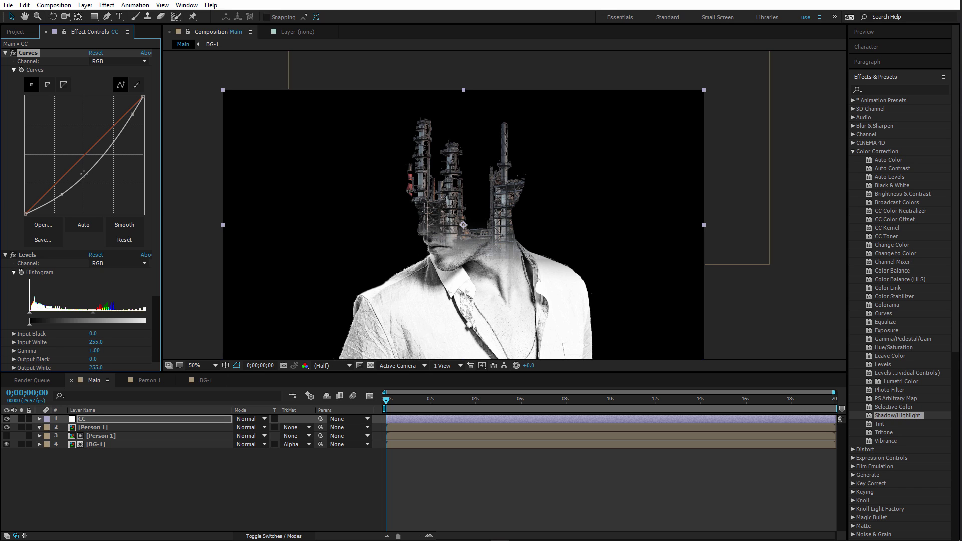
drag(155, 188, 152, 258)
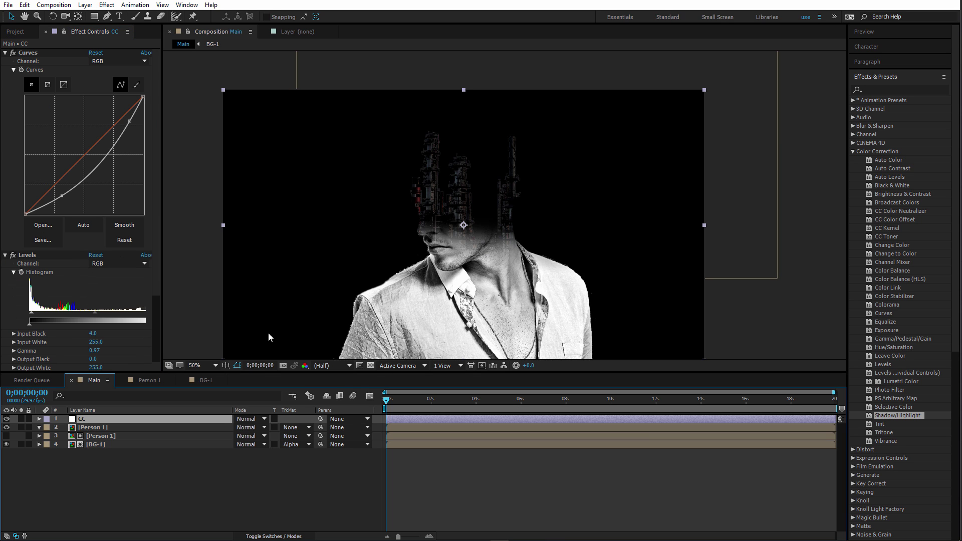
Turn on the transparency grid to preview the portrait without the black background.
click(370, 367)
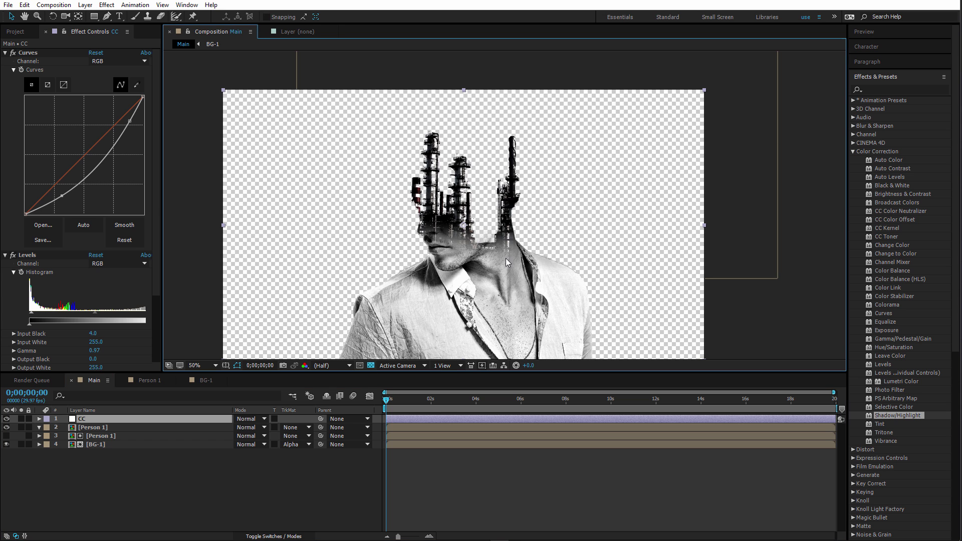
scroll(506, 253, down, 2)
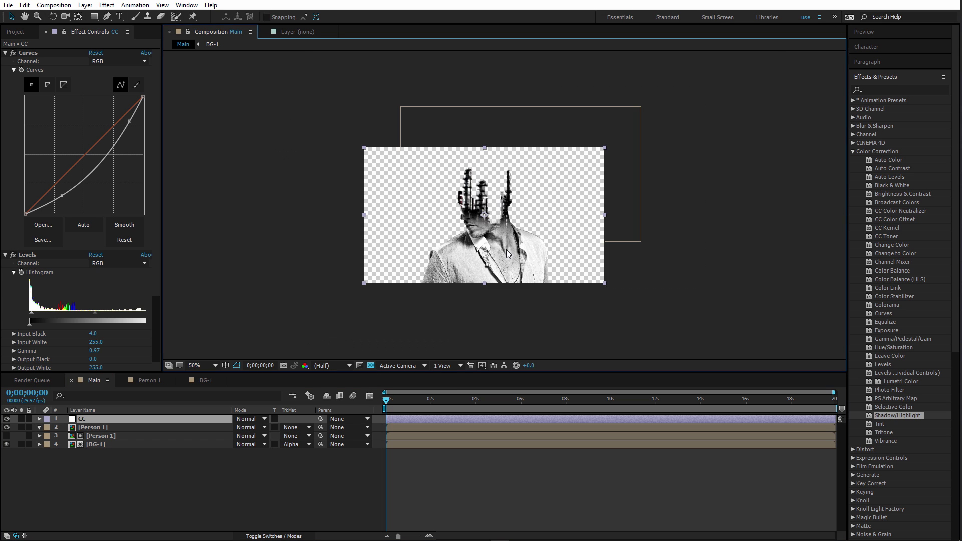
scroll(506, 252, up, 2)
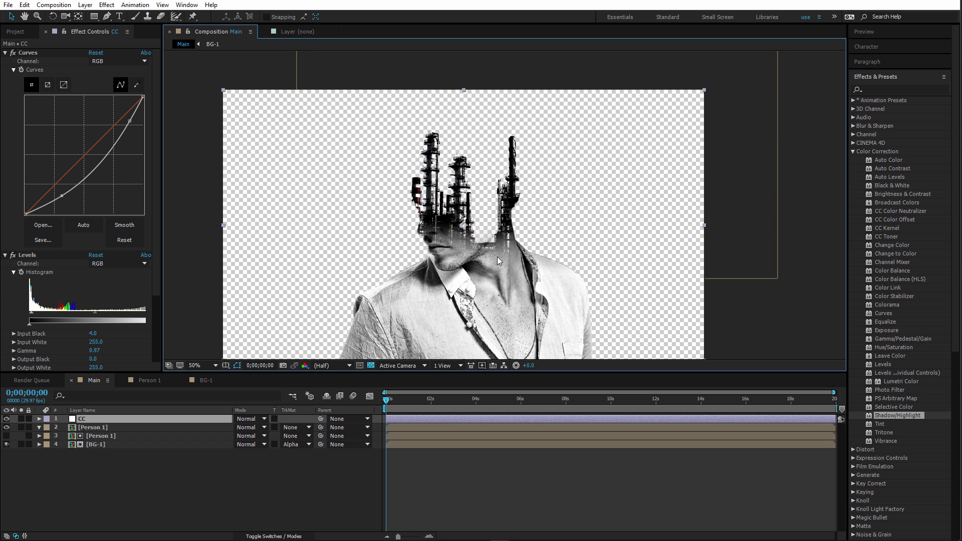
Add a two-node camera with the 50mm preset to the Main composition.
right_click(133, 480)
mouse_move(192, 386)
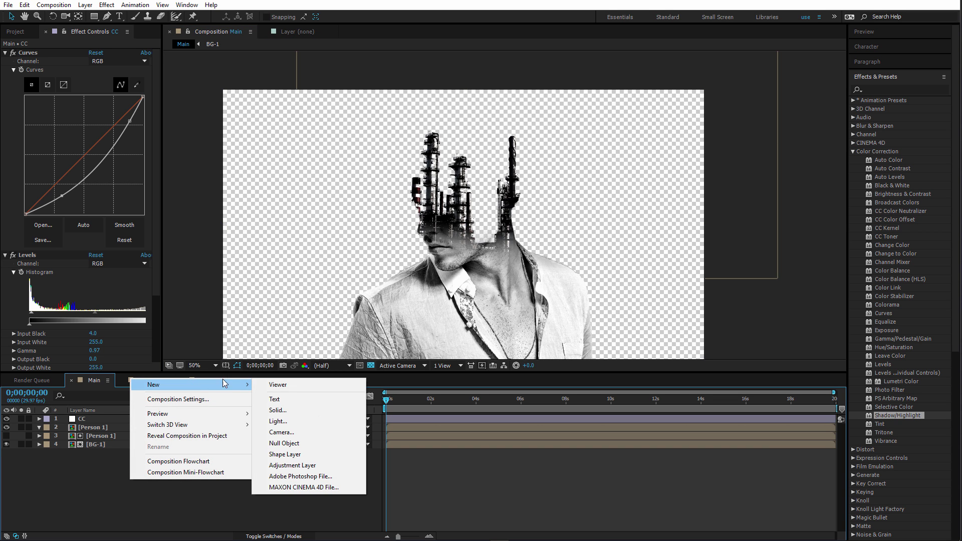
click(293, 434)
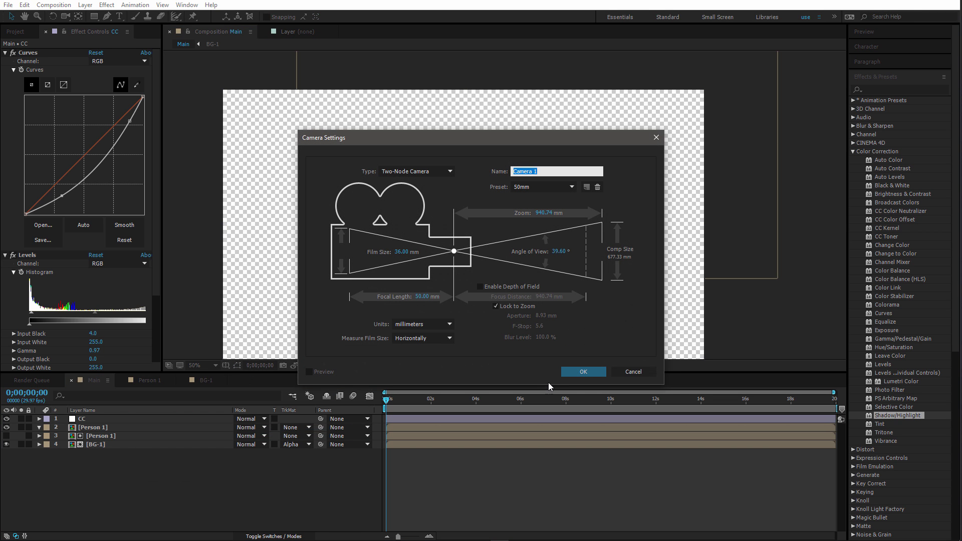
click(583, 371)
click(541, 295)
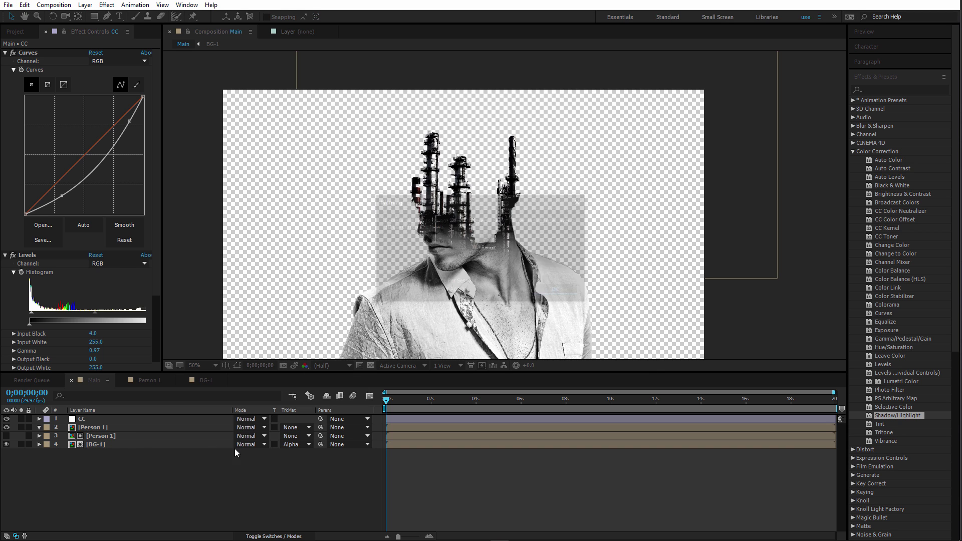
click(207, 485)
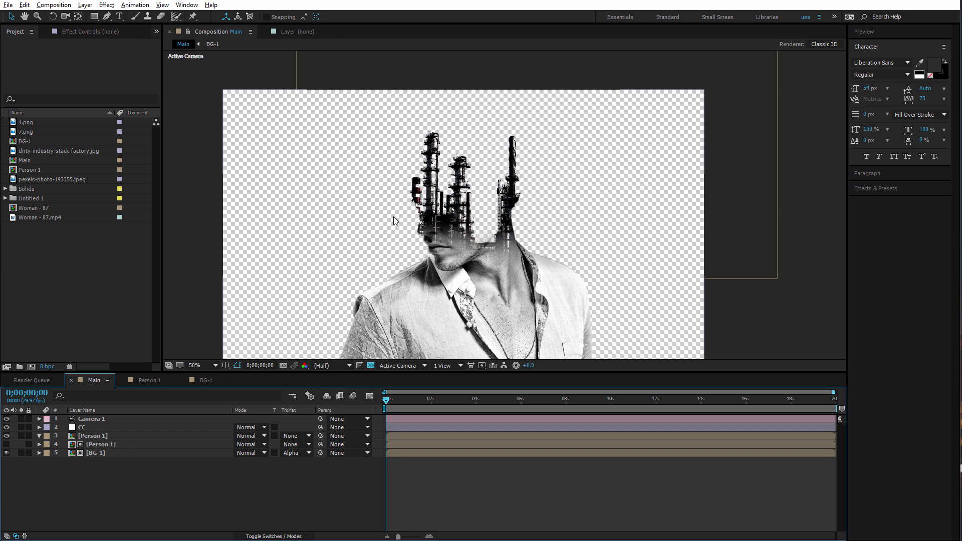
Create a horizontal text layer reading "Created by" in the empty area beside the man's head.
click(120, 17)
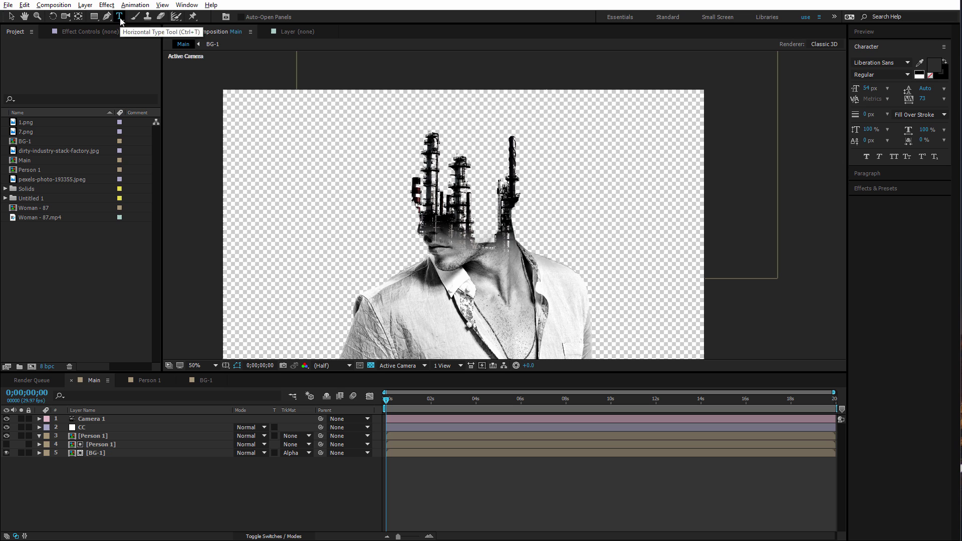
click(615, 177)
text(C)
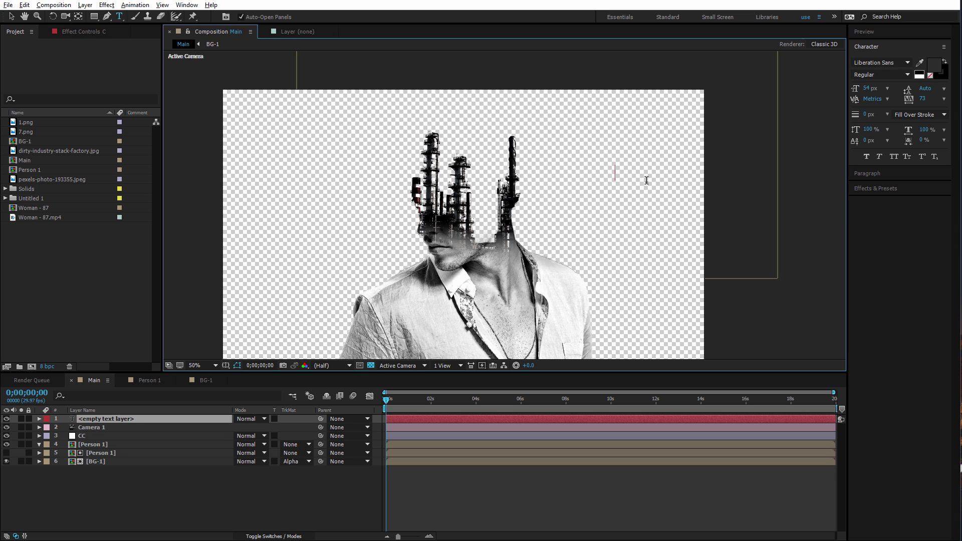
text(reated by)
Set the font of the "Created by" text to Baskerville Old Face.
key(ctrl+a)
click(894, 63)
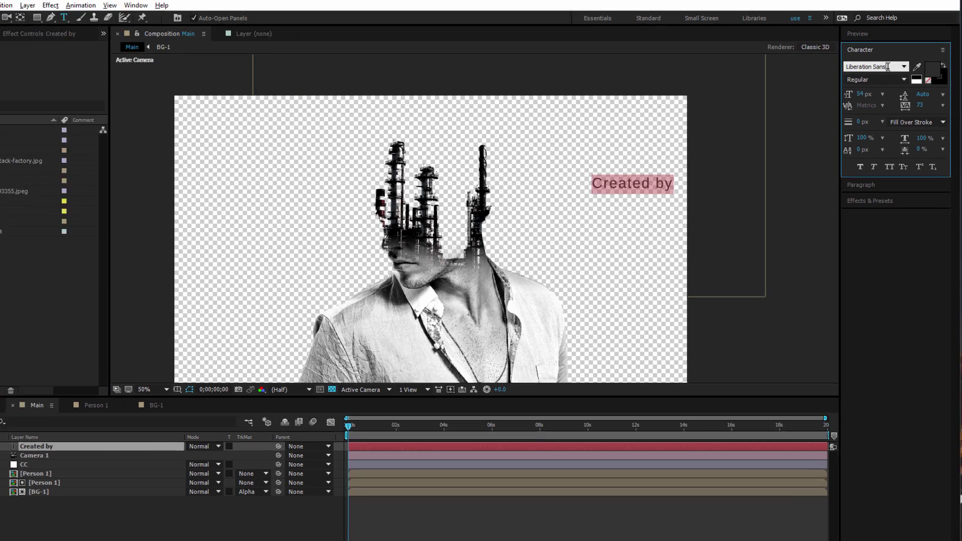
drag(894, 63, 826, 60)
text(ba)
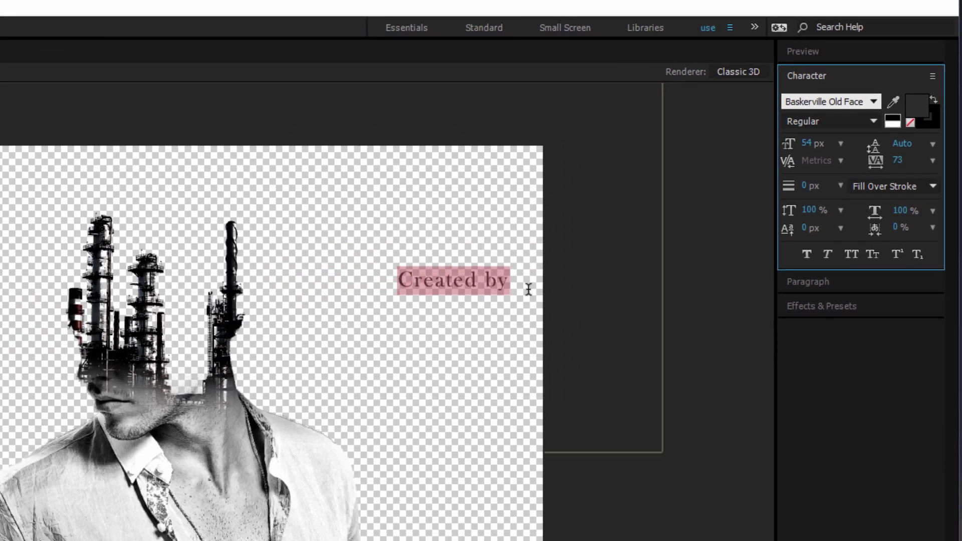
click(396, 343)
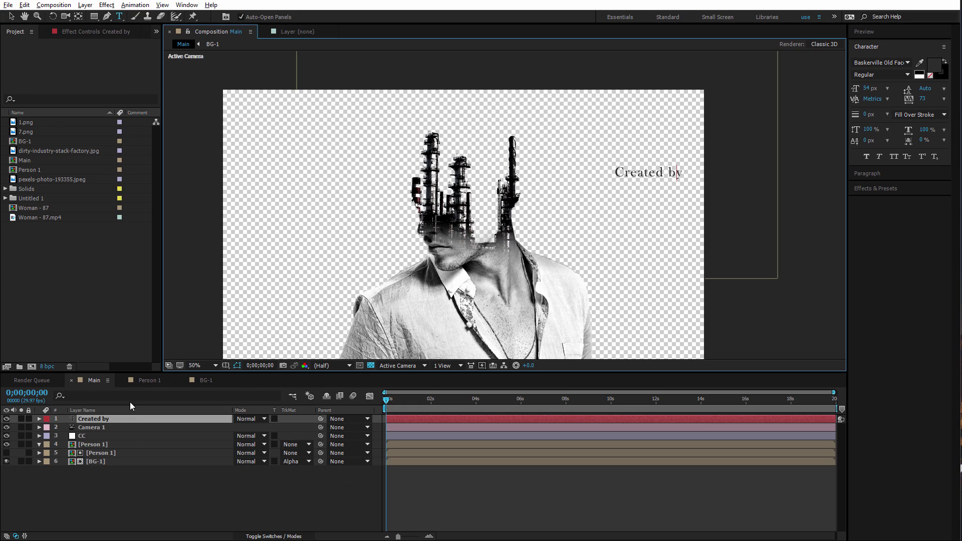
Duplicate the "Created by" text layer and hide the duplicate.
click(101, 420)
key(ctrl+d)
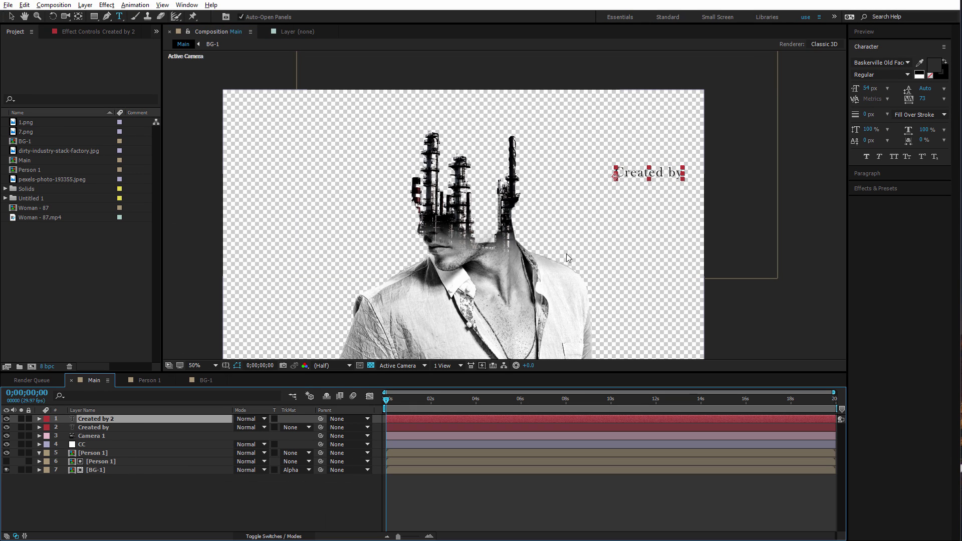
click(86, 426)
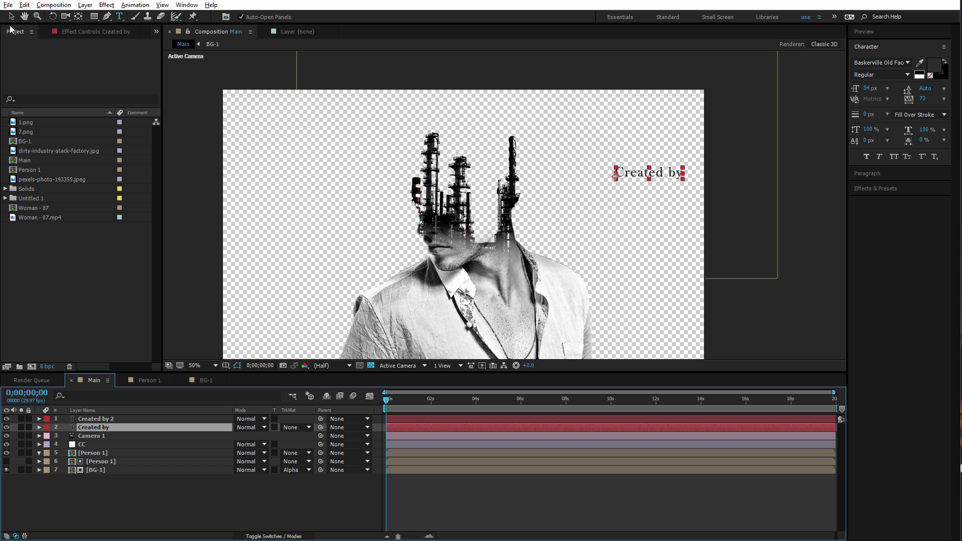
click(7, 426)
click(6, 426)
click(6, 419)
Set the font size of the original "Created by" text to 35 px.
triple_click(649, 173)
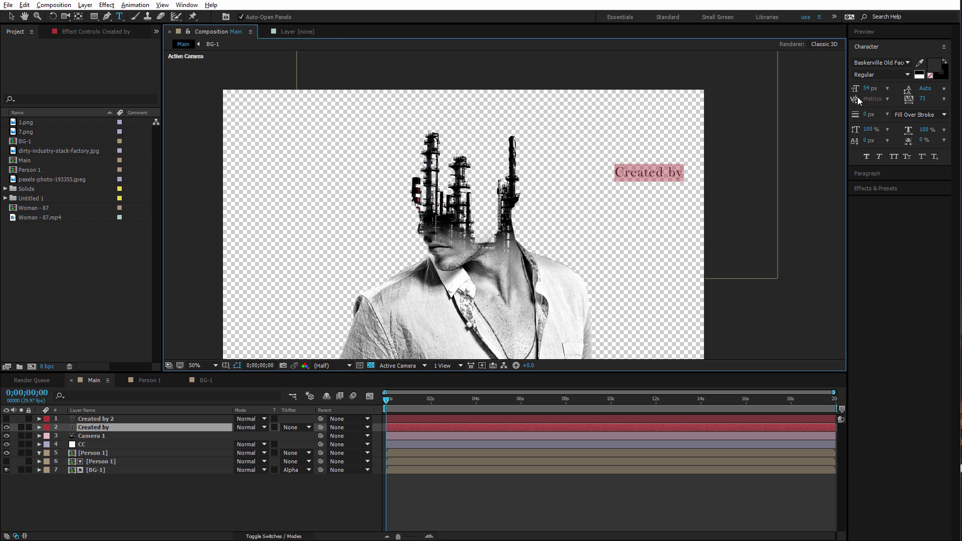
click(867, 88)
text(35)
key(Return)
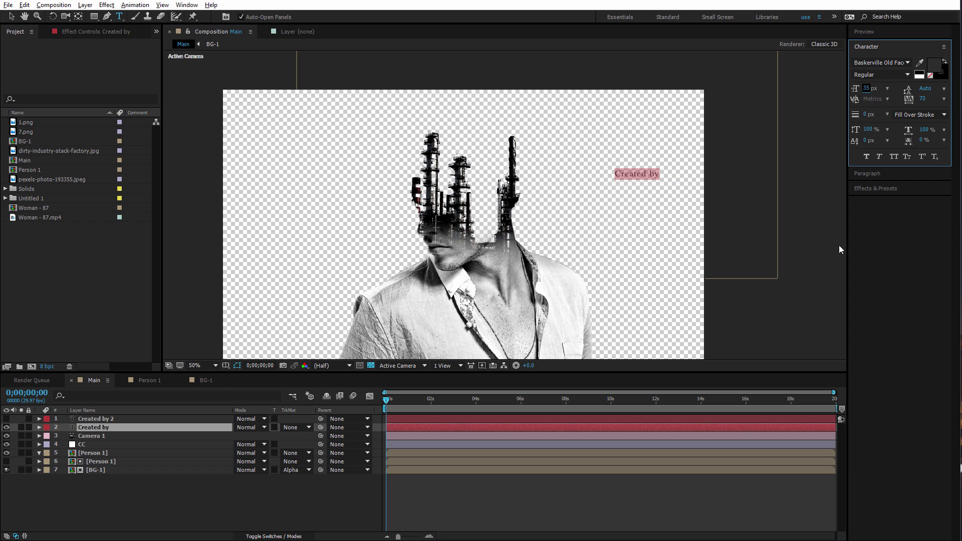
Show the duplicate text layer Created by 2 and move it just below the smaller "Created by" line.
click(94, 419)
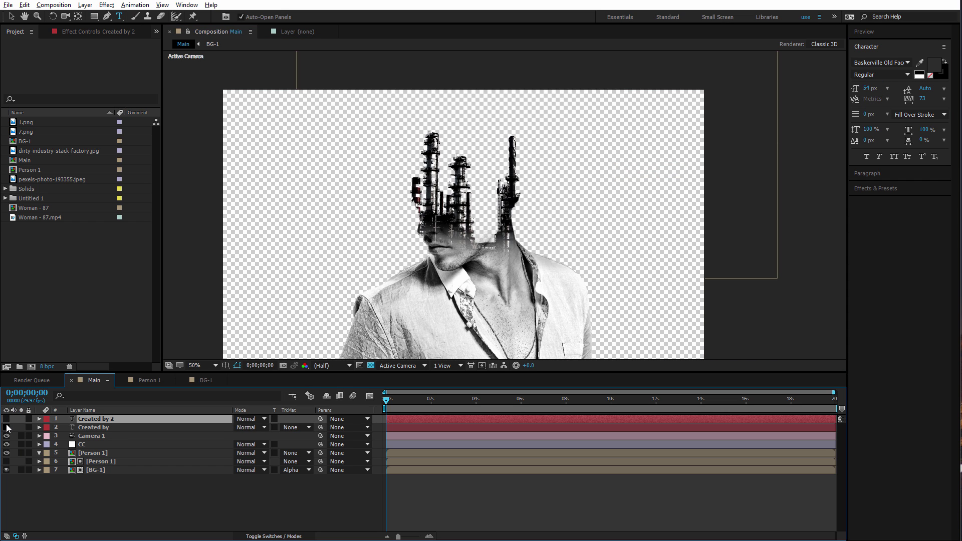
click(6, 419)
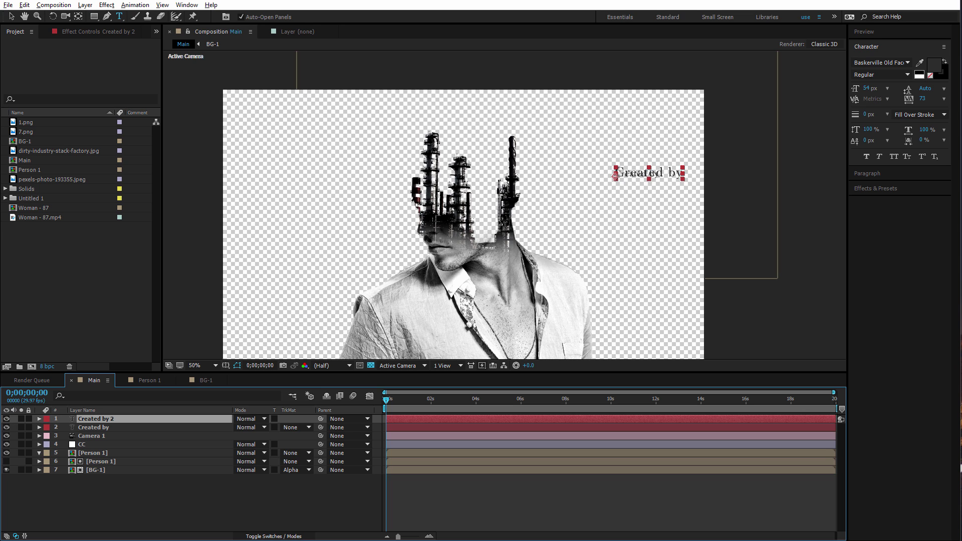
key(v)
click(640, 182)
drag(637, 181, 637, 186)
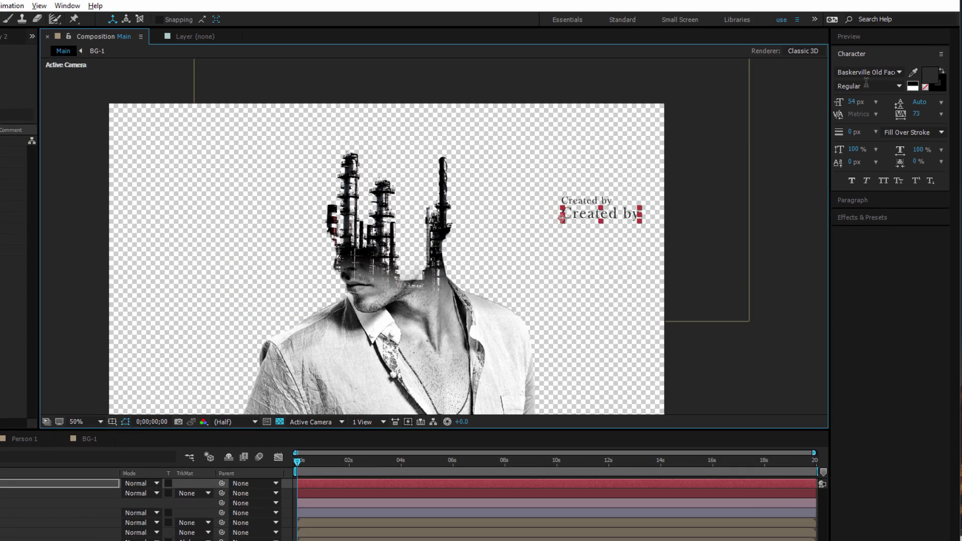
Set the font of the duplicate "Created by" text to Liberation Sans.
click(880, 63)
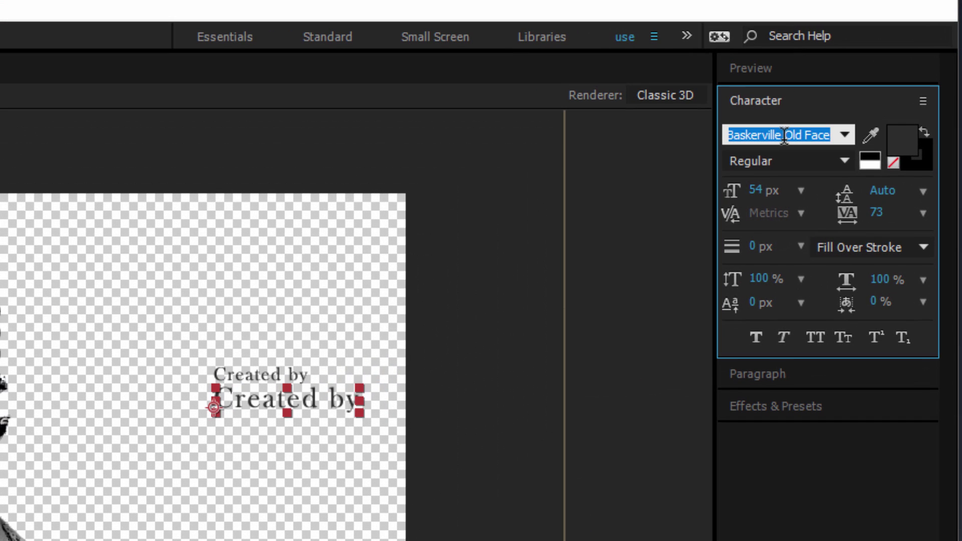
text(Lin)
key(BackSpace)
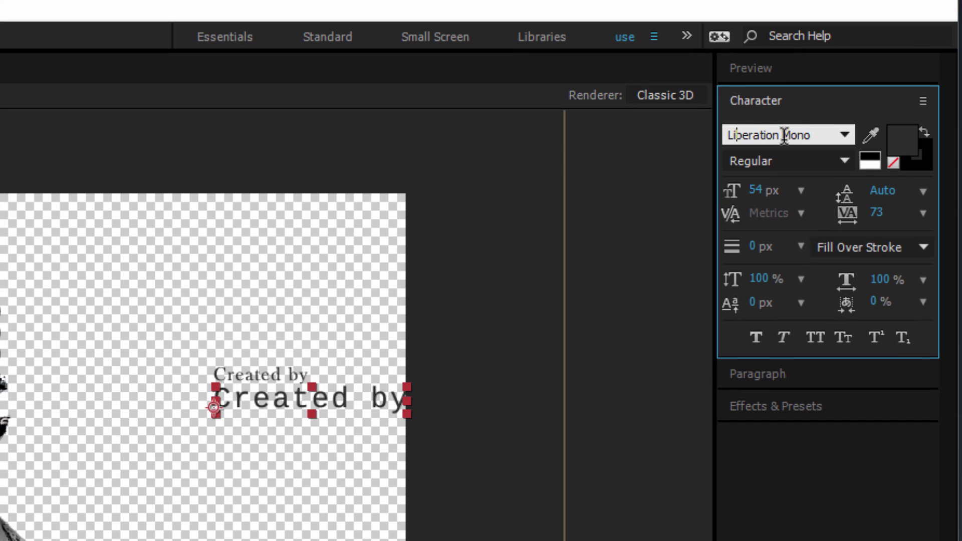
click(846, 131)
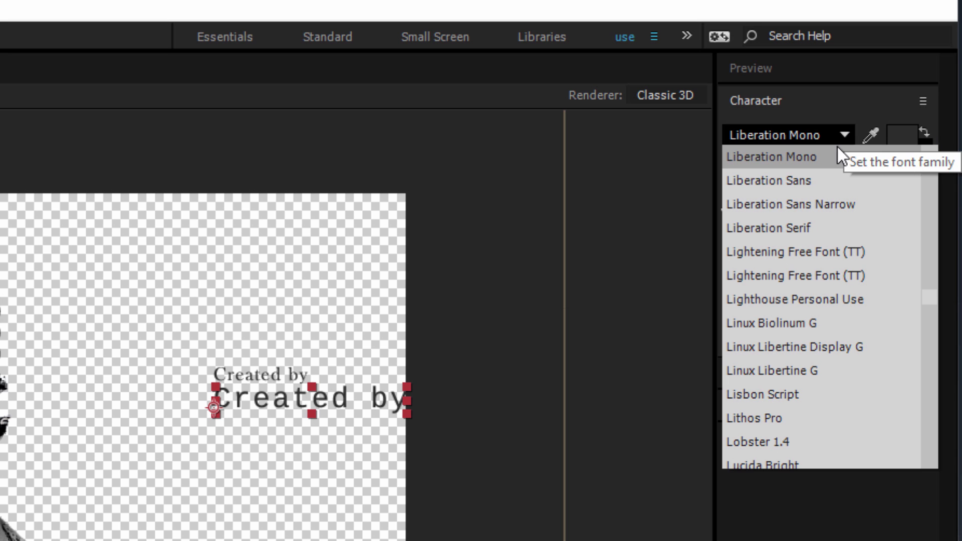
click(821, 180)
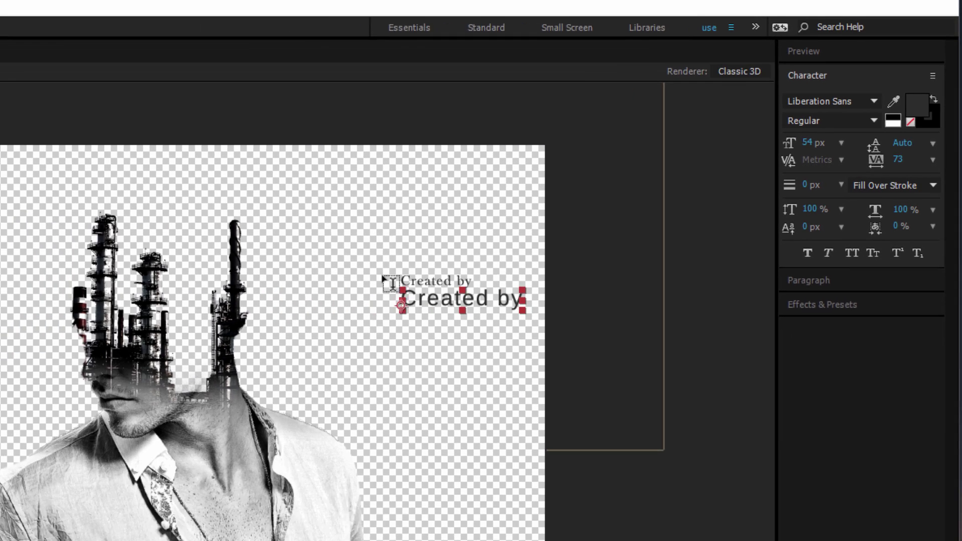
Replace the wording of the duplicate lower text line with "VFXON" and deselect it.
drag(218, 400, 440, 409)
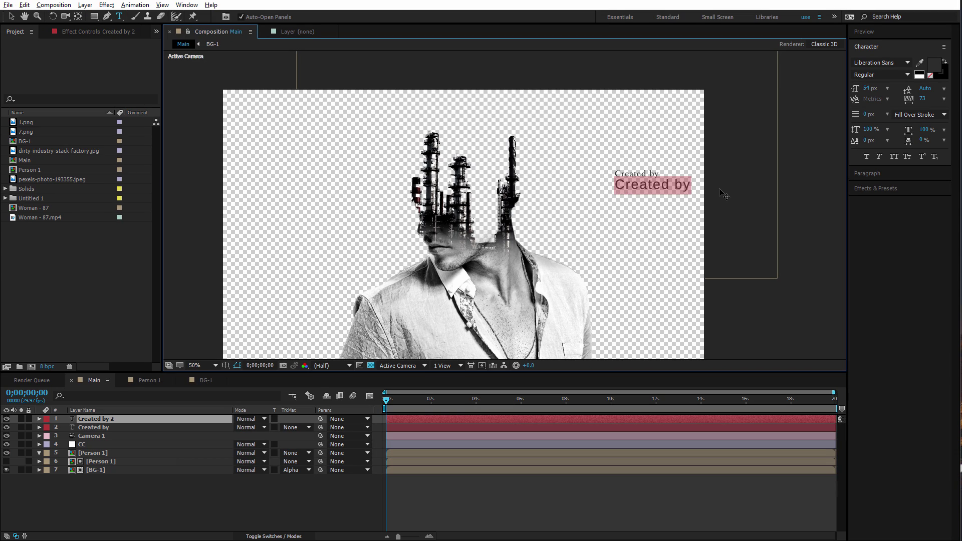
text(VFXON)
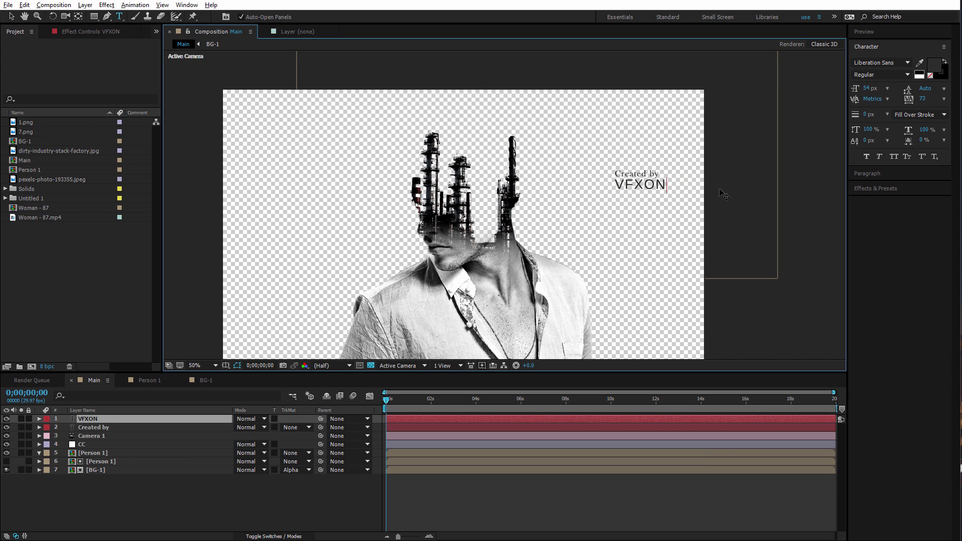
click(11, 17)
scroll(669, 198, up, 3)
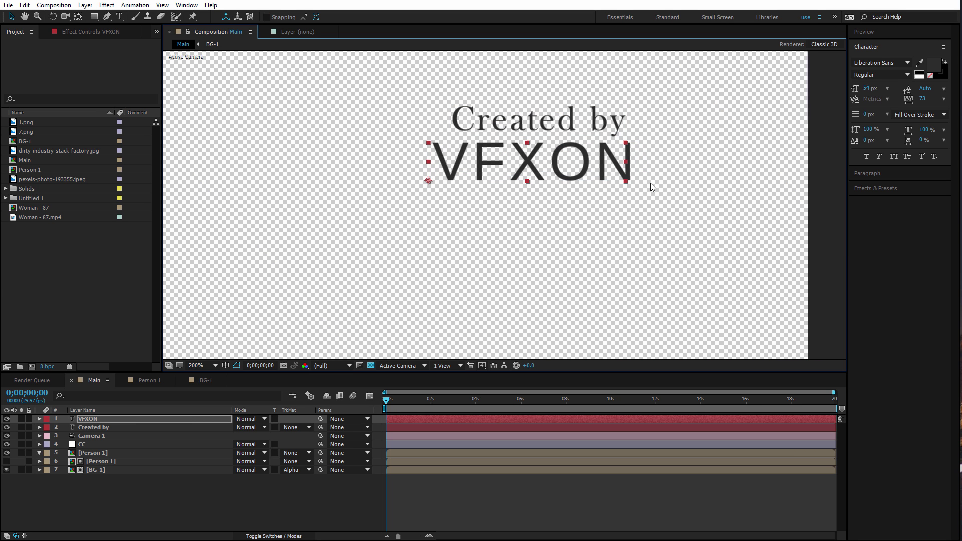
click(685, 167)
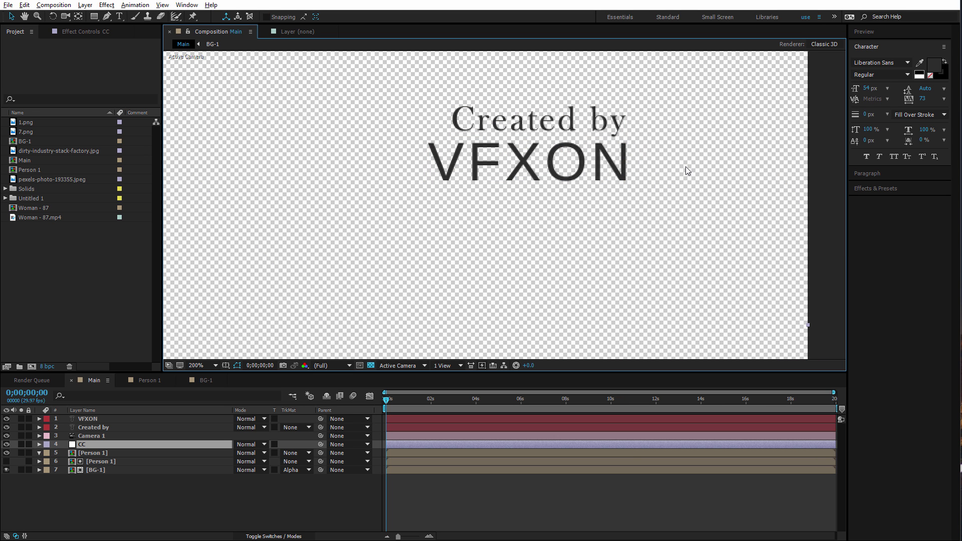
click(101, 427)
click(101, 419)
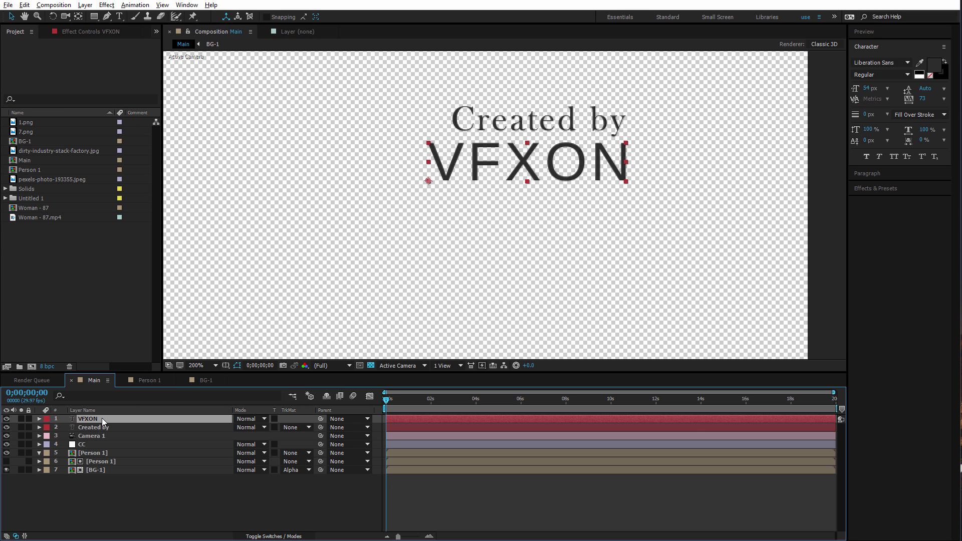
key(ctrl+d)
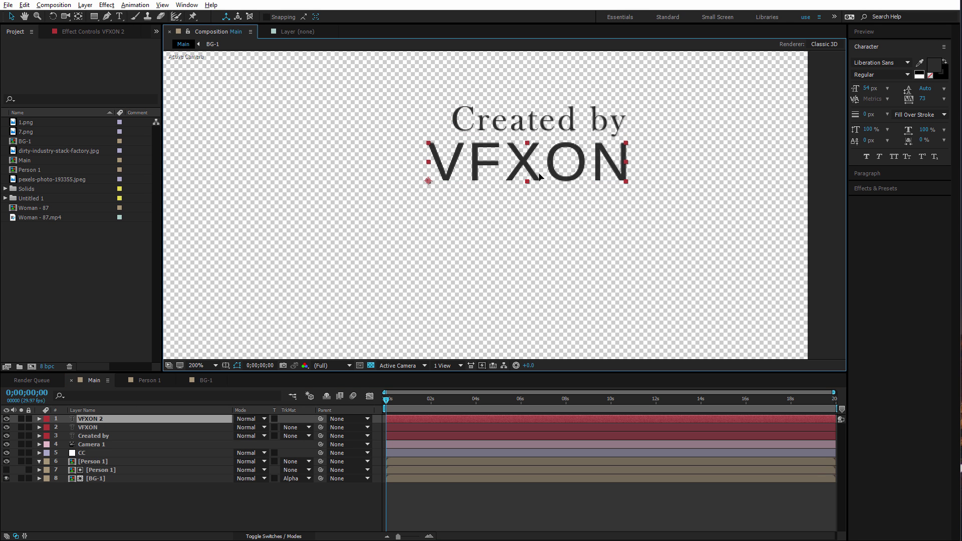
drag(541, 180, 551, 221)
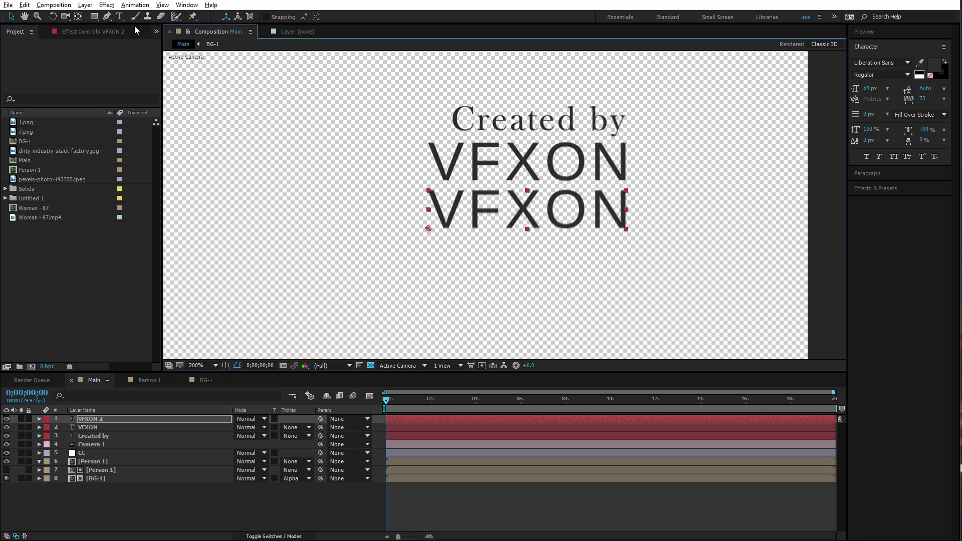
click(119, 16)
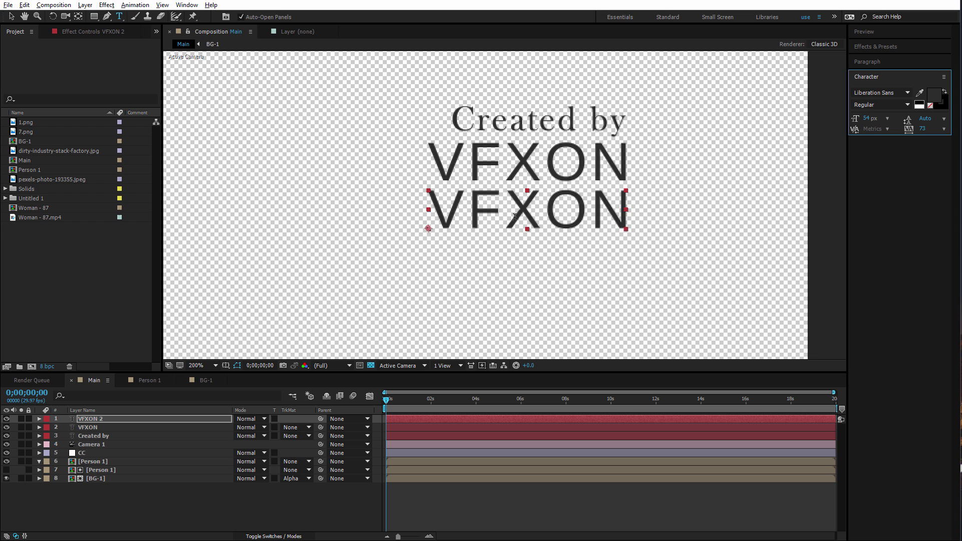
click(516, 223)
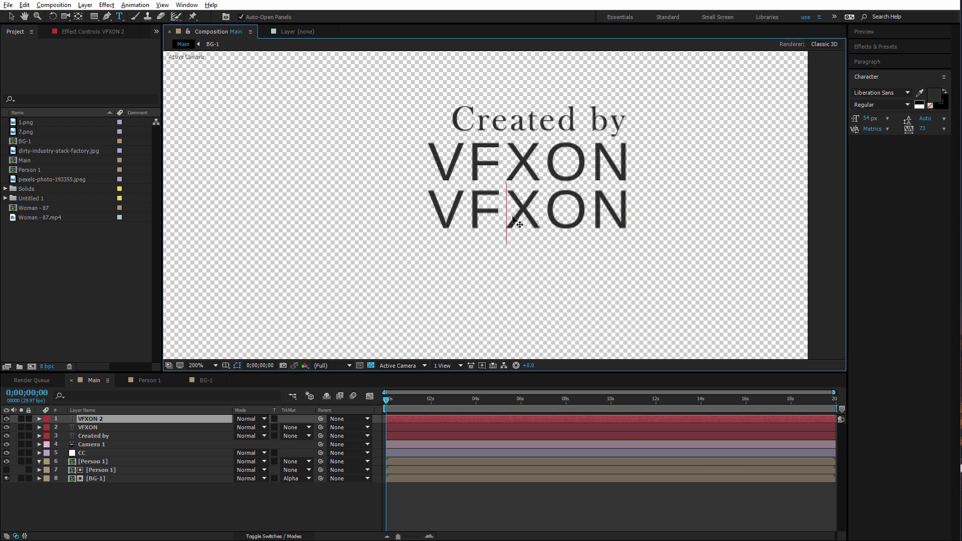
double_click(513, 217)
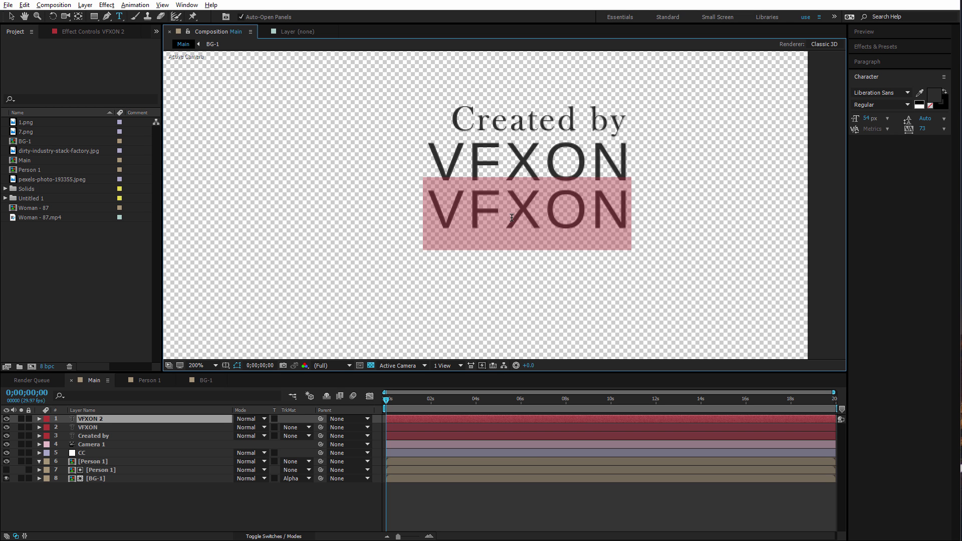
click(100, 527)
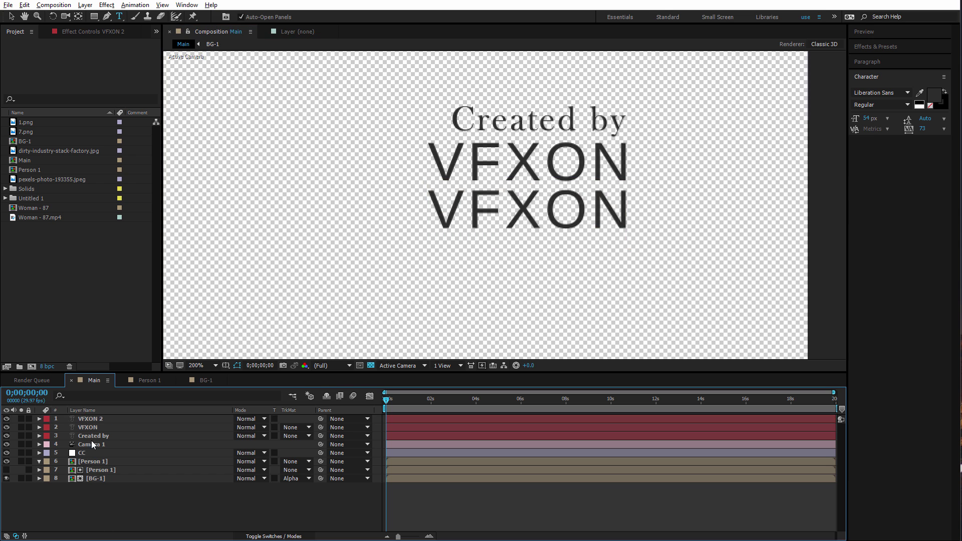
click(95, 420)
key(Delete)
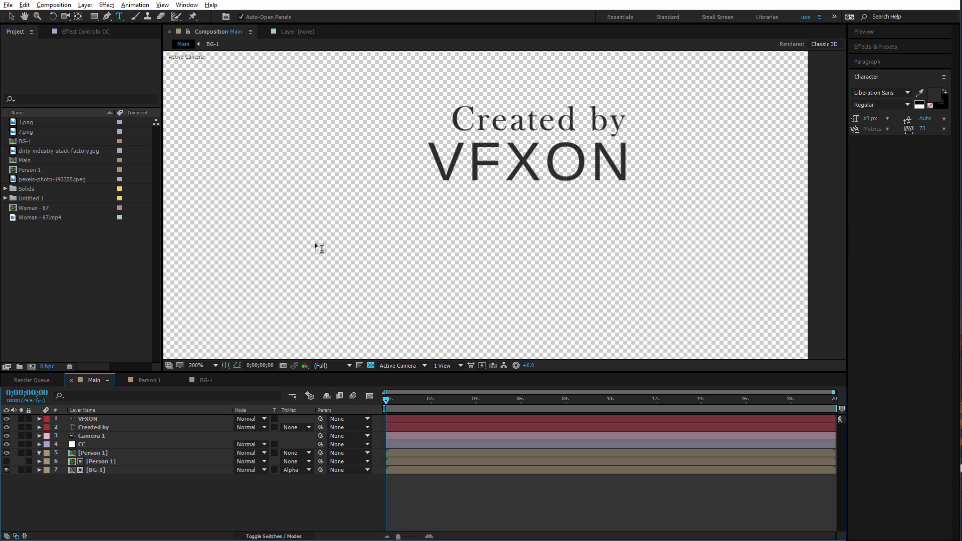
Pre-compose the VFXON and Created by text layers together, moving all attributes into the new composition.
scroll(391, 213, down, 4)
scroll(391, 213, up, 2)
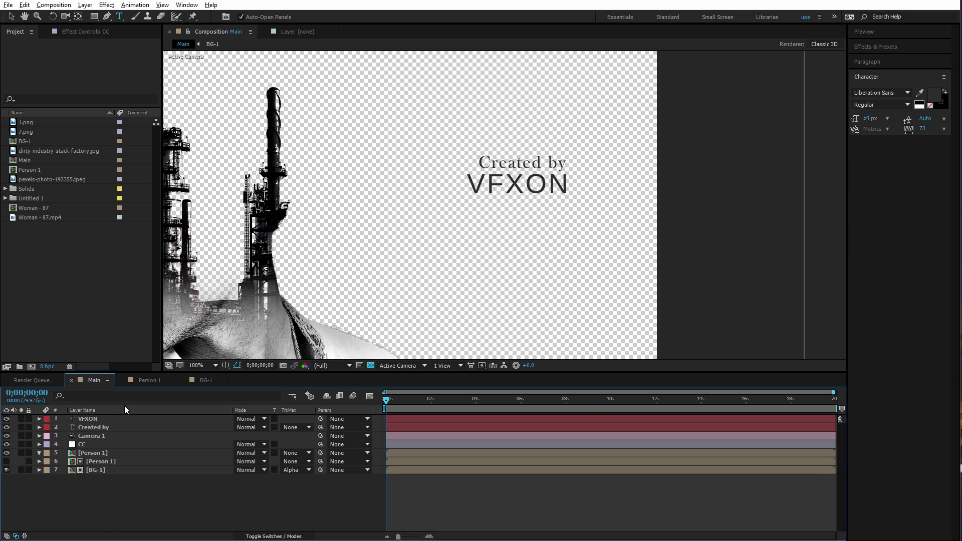
click(98, 422)
ctrl+click(98, 427)
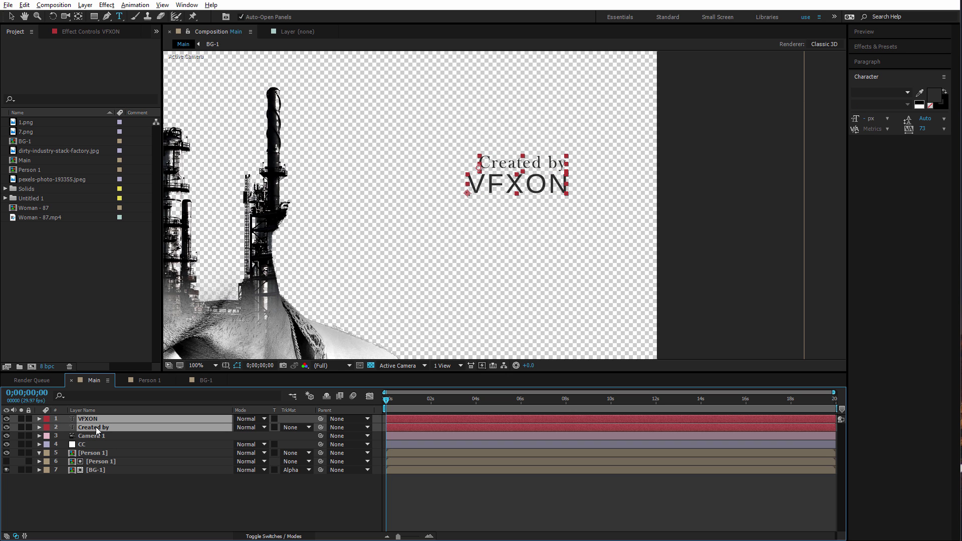
right_click(98, 430)
click(135, 334)
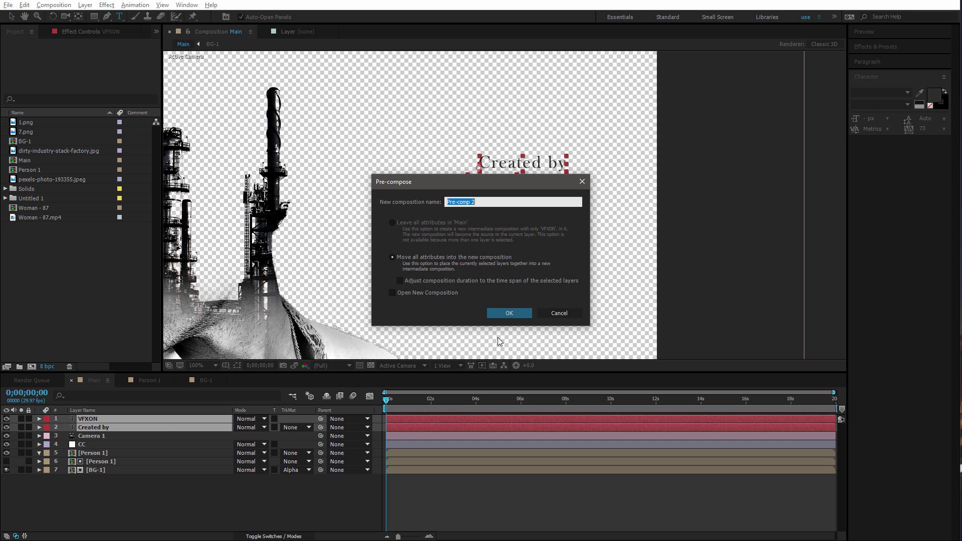
click(509, 313)
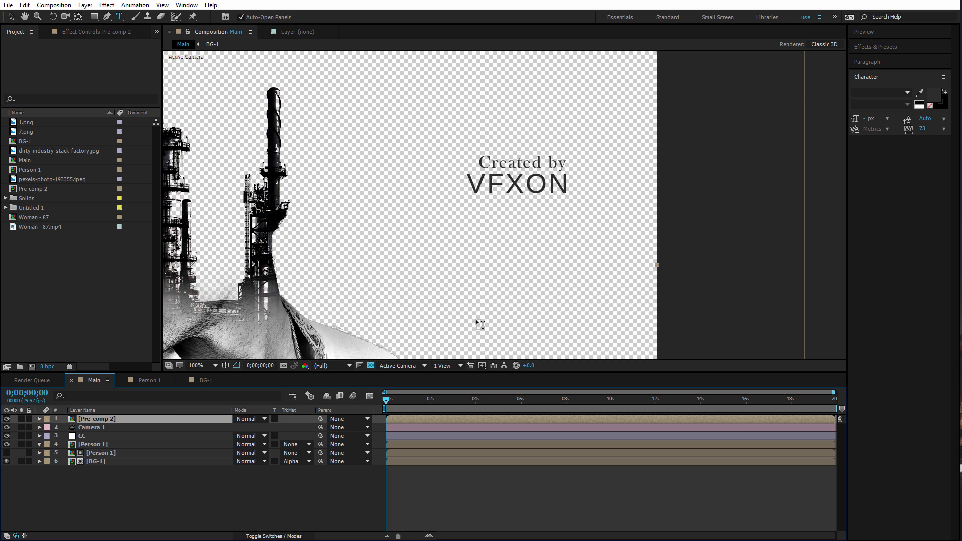
Rename the new text pre-composition to Text-01 in its composition settings.
right_click(107, 419)
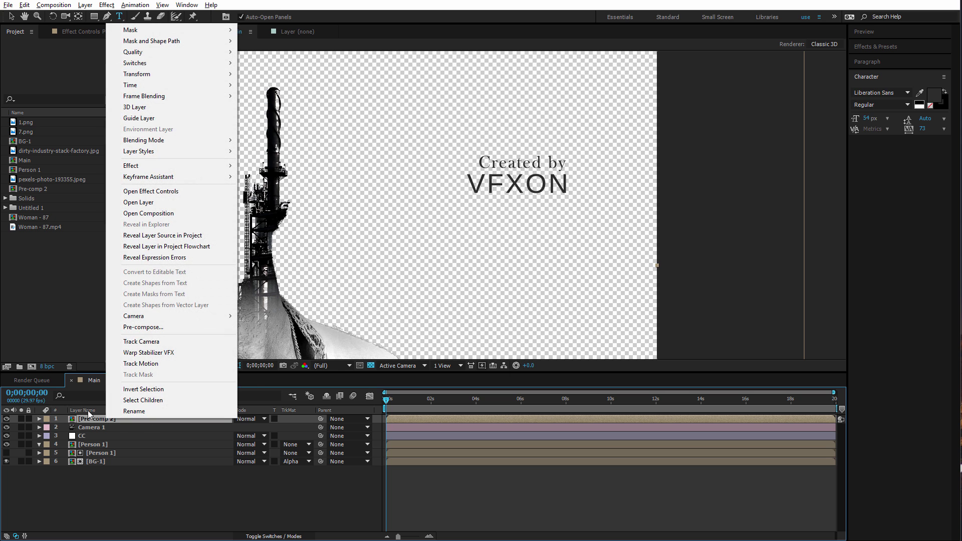
click(32, 187)
right_click(32, 186)
click(55, 192)
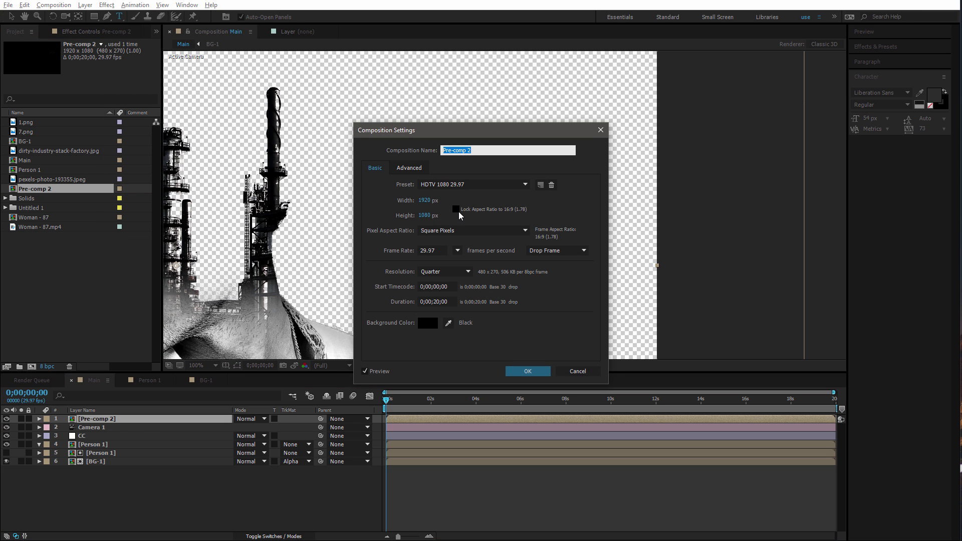
text(S)
key(Return)
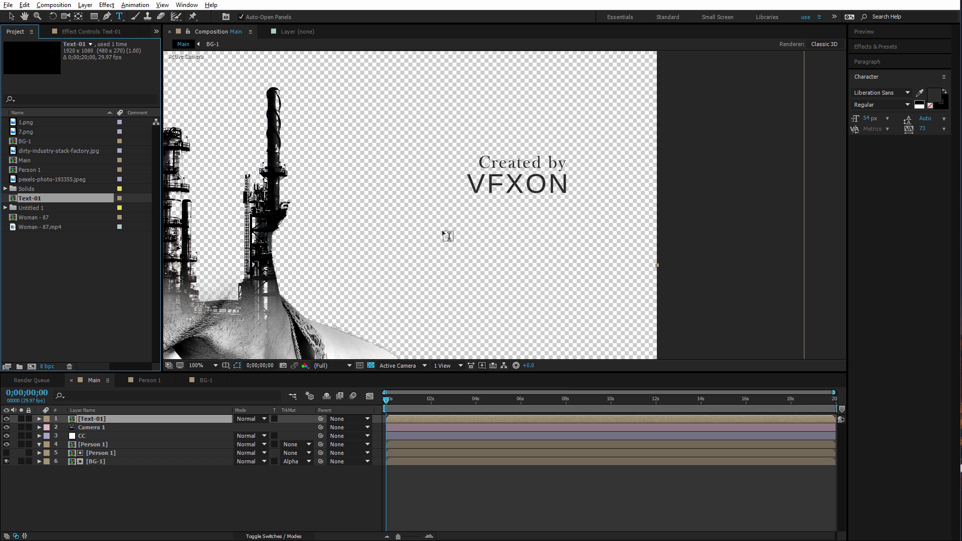
Open the Text-01 composition and add a camera layer with the default settings.
double_click(101, 419)
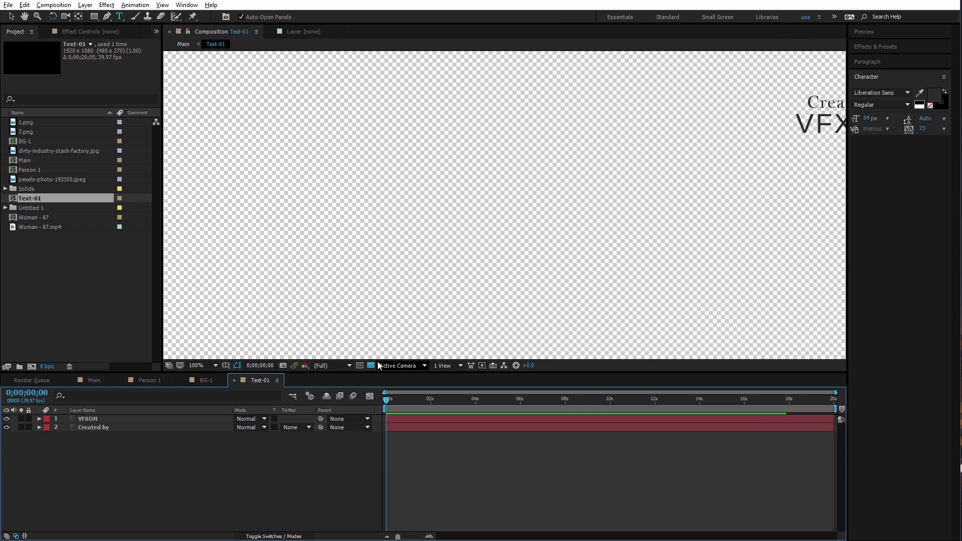
key(comma)
key(comma)
key(period)
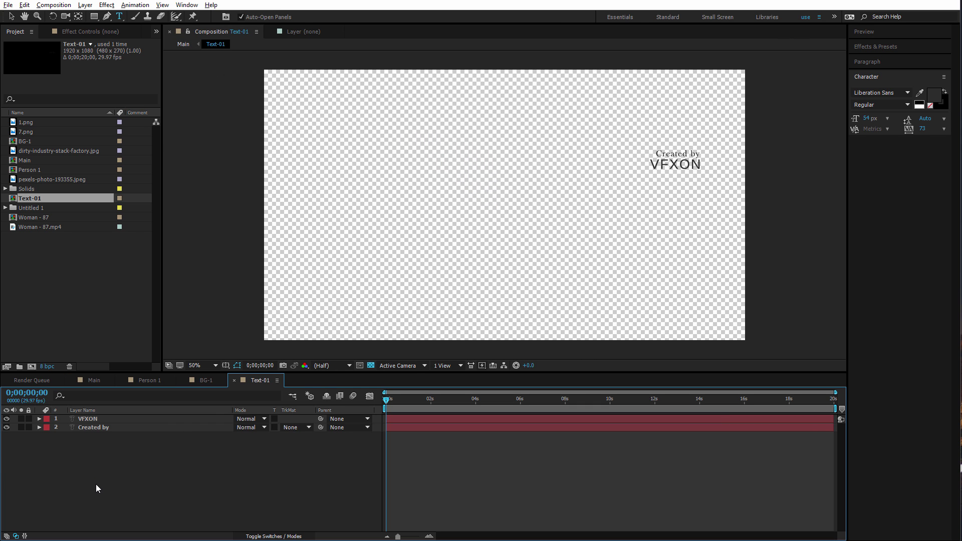
key(v)
right_click(91, 489)
mouse_move(158, 396)
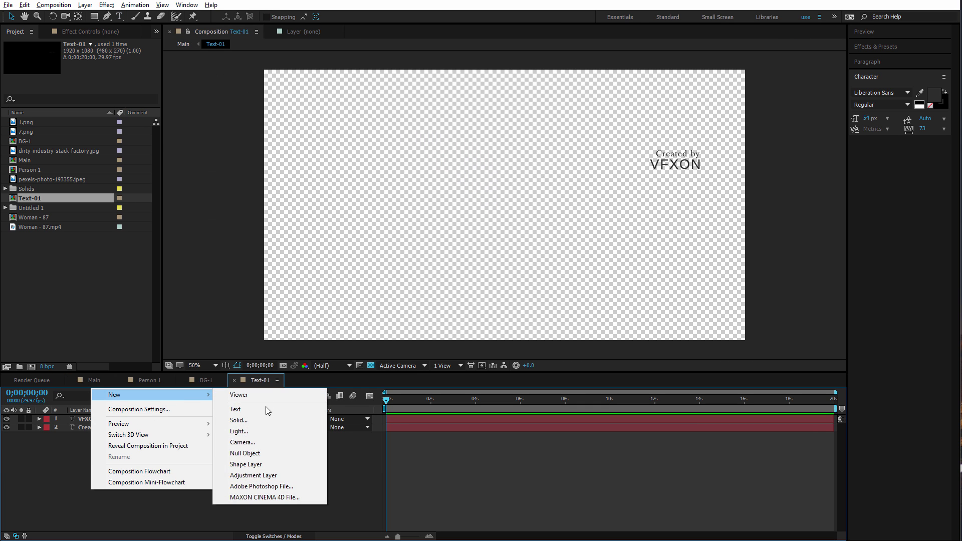
click(250, 443)
click(573, 369)
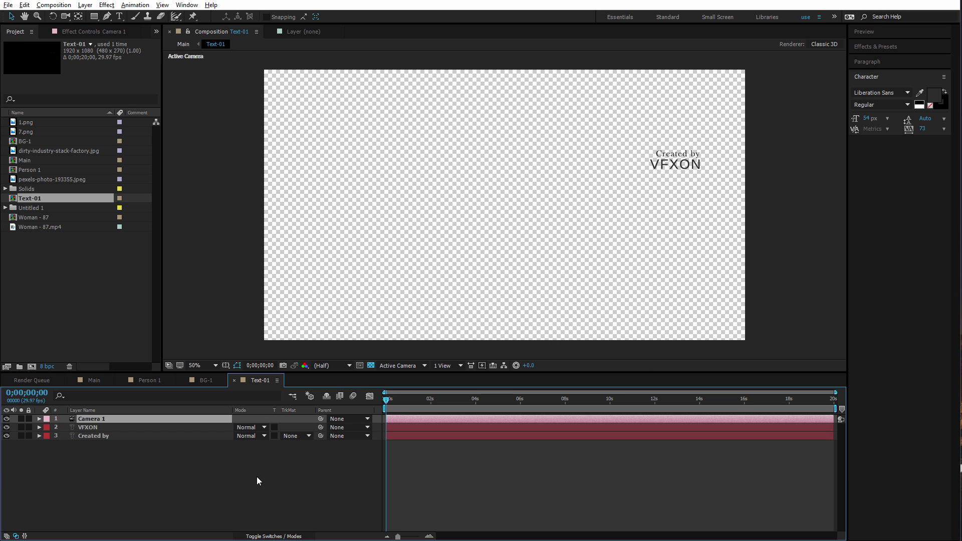
click(251, 480)
Return to the Main composition and move the Text-01 layer directly below the CC adjustment layer.
click(93, 380)
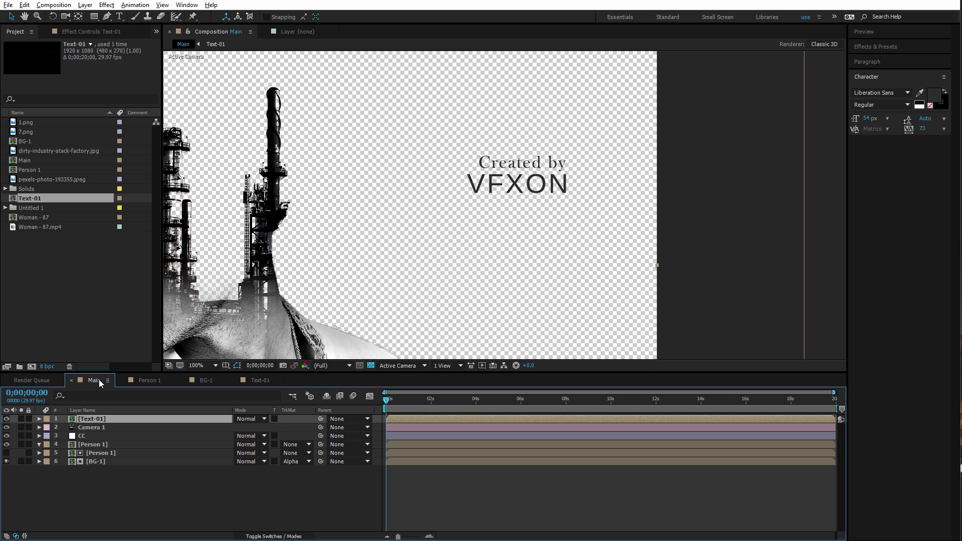
click(116, 503)
drag(93, 419, 105, 440)
click(150, 483)
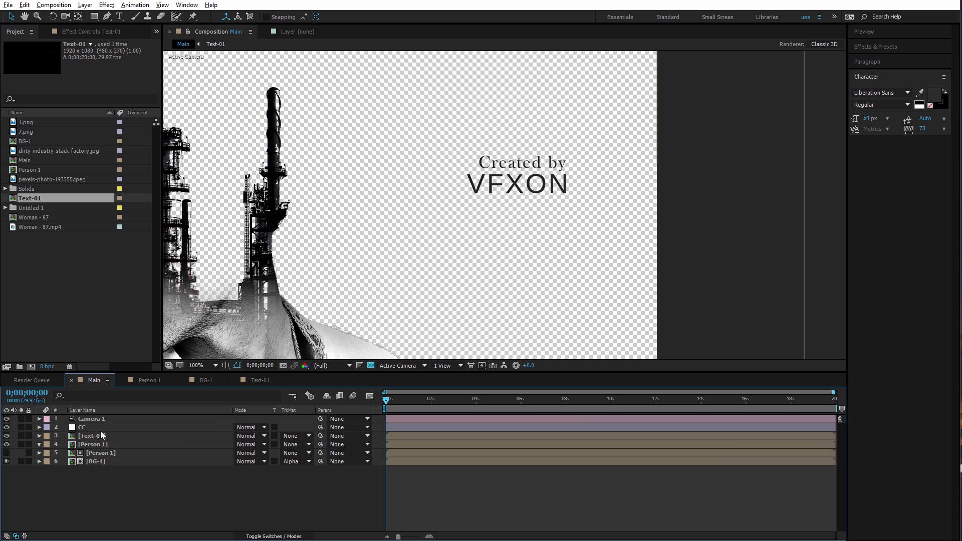
click(93, 420)
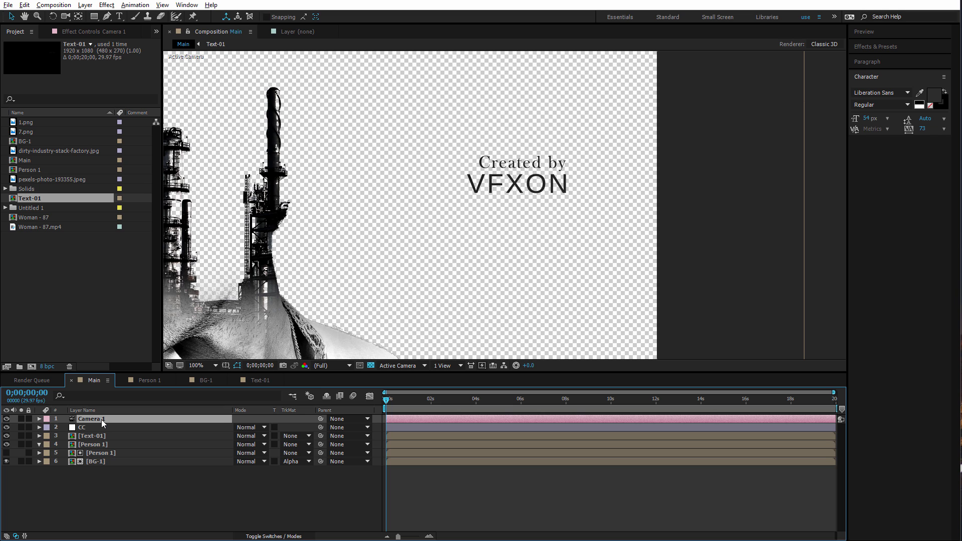
click(252, 492)
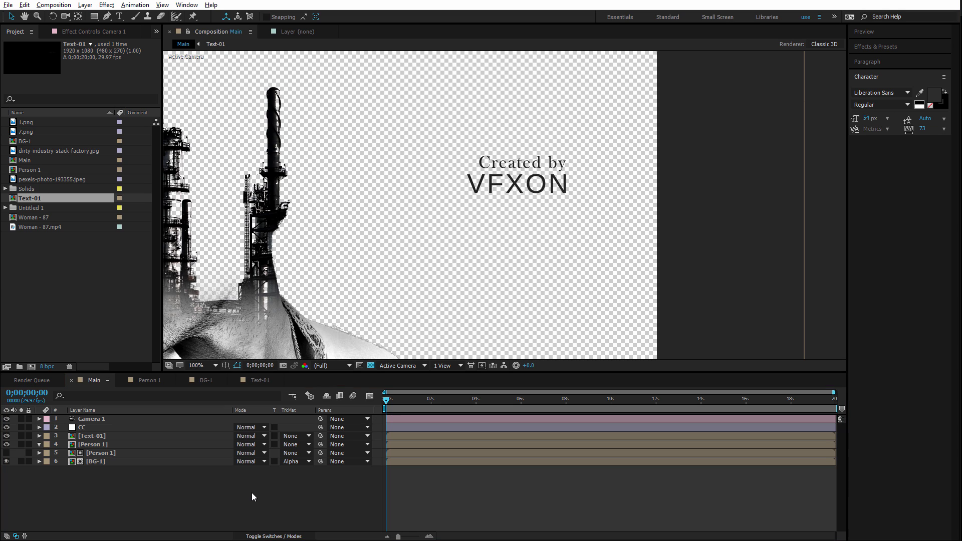
Show the layer switches and make both Person 1 layers 3D.
click(265, 537)
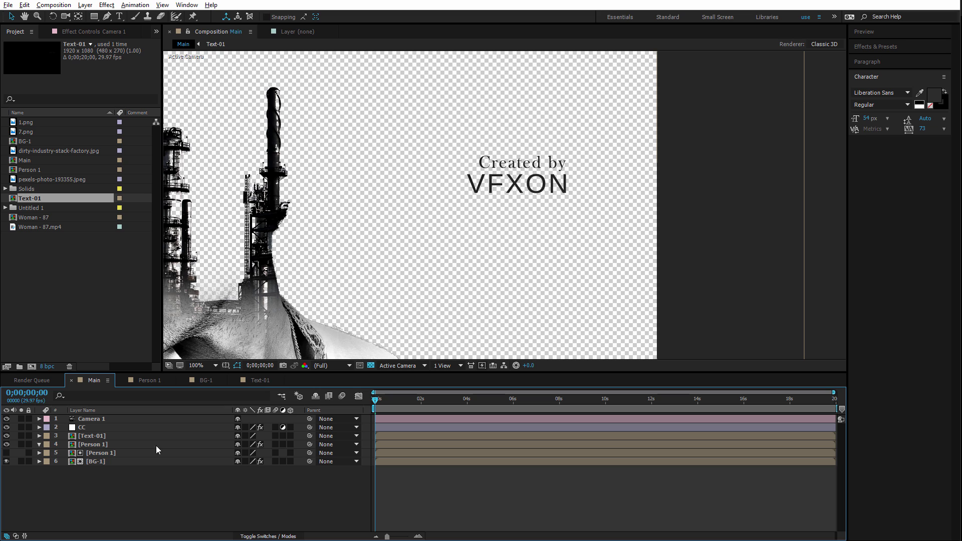
click(96, 445)
shift+click(104, 455)
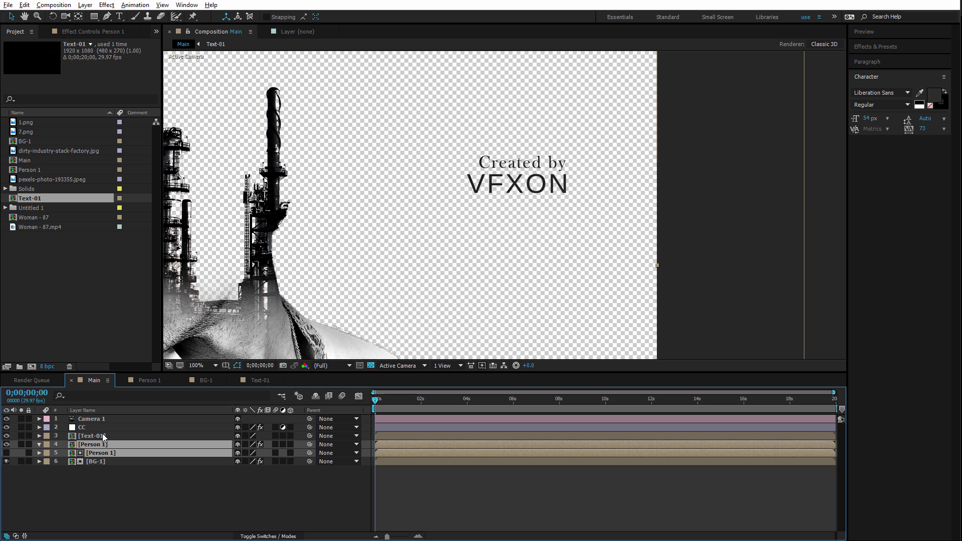
click(291, 445)
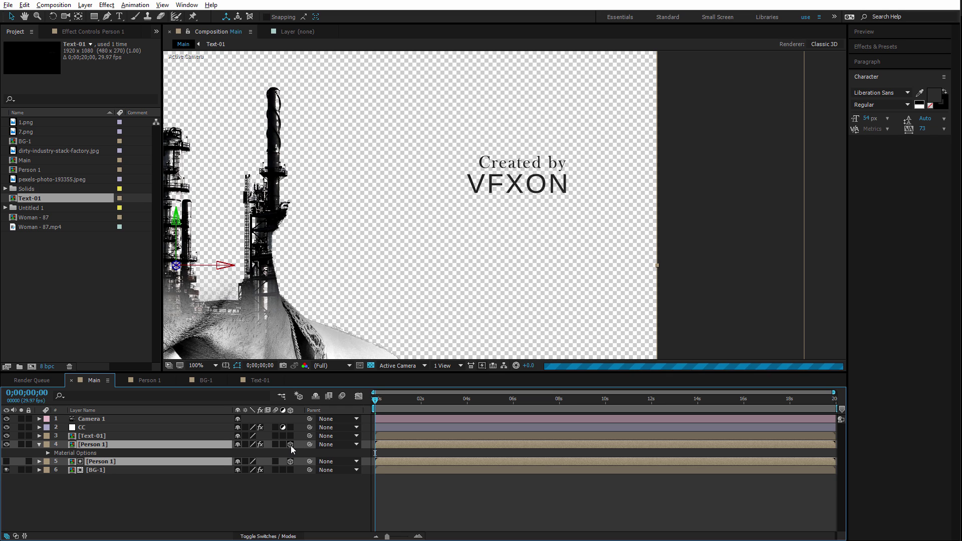
click(258, 506)
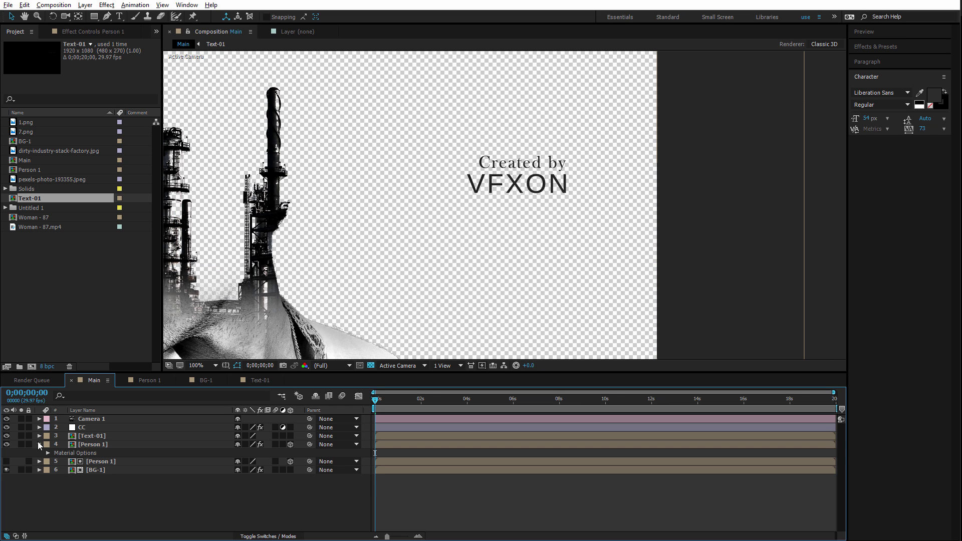
Enable motion blur on the Text-01, both Person 1 and BG-1 layers.
click(91, 438)
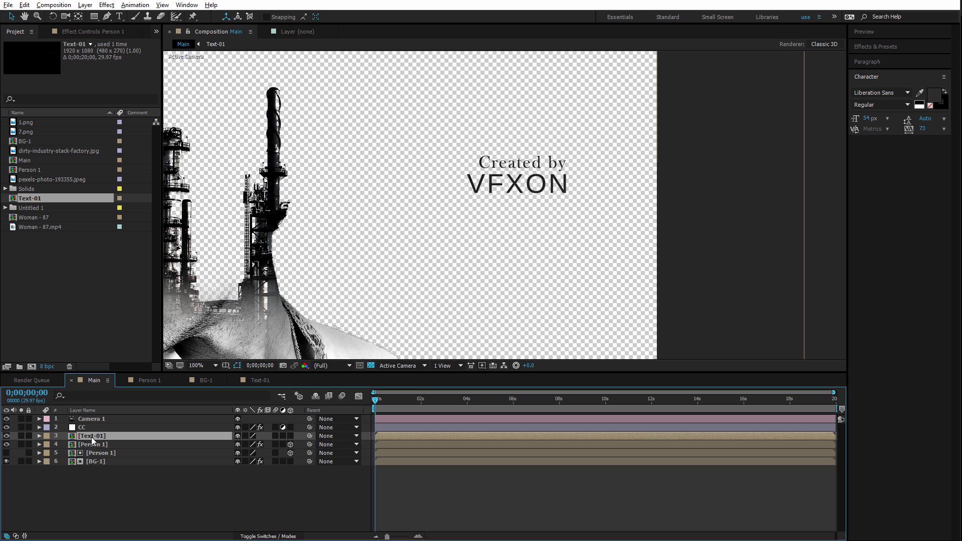
ctrl+click(96, 446)
ctrl+click(102, 454)
ctrl+click(119, 462)
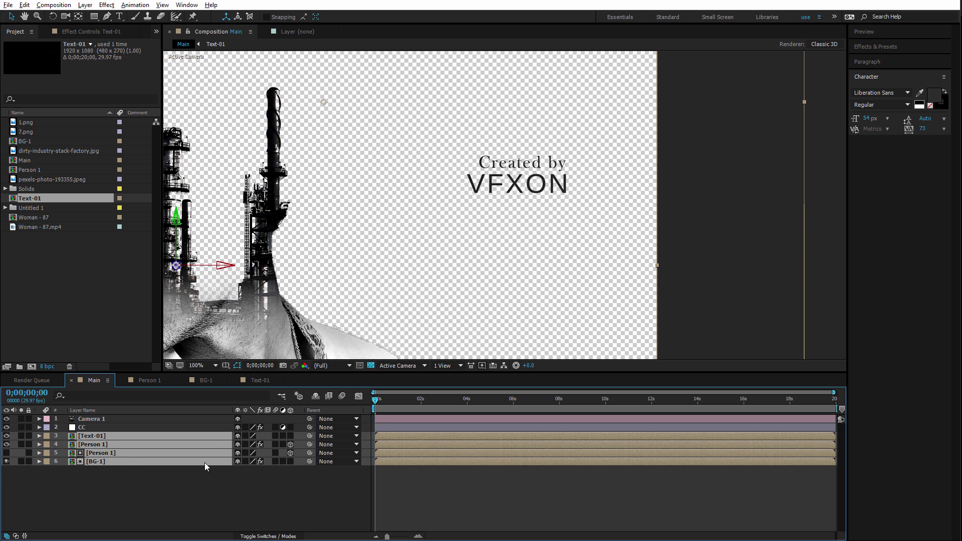
drag(274, 435, 281, 492)
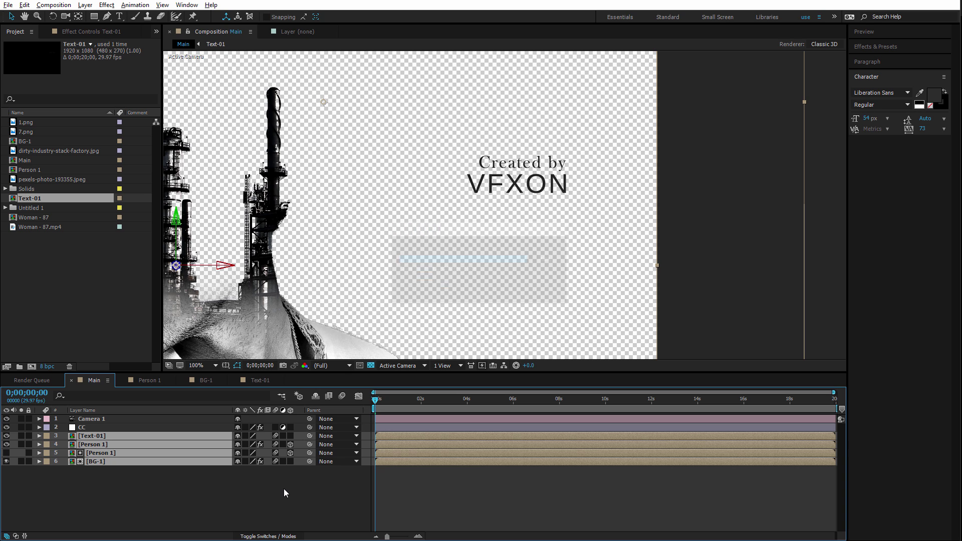
click(284, 488)
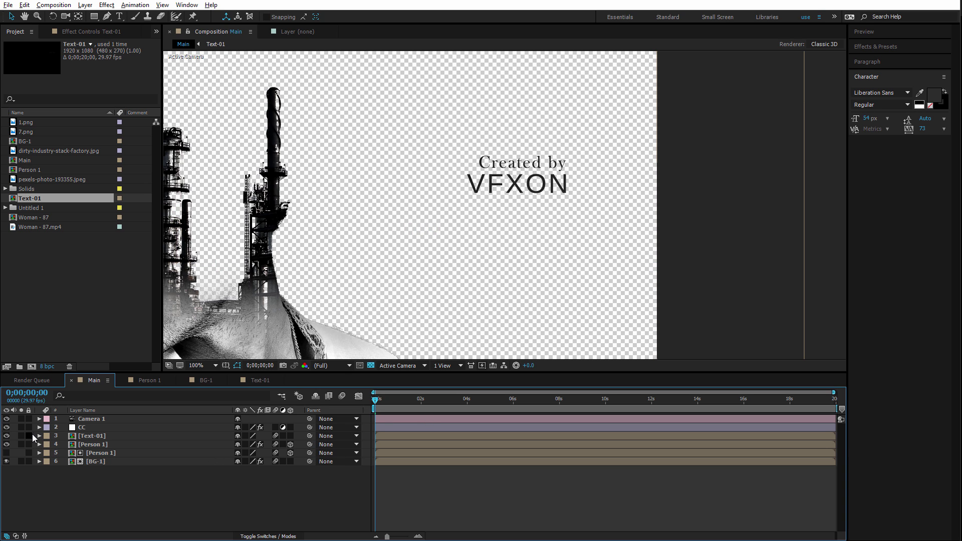
Track Camera 1 sideways to X 868 and set starting keyframes for its Point of Interest and Position at the first frame.
click(109, 419)
key(p)
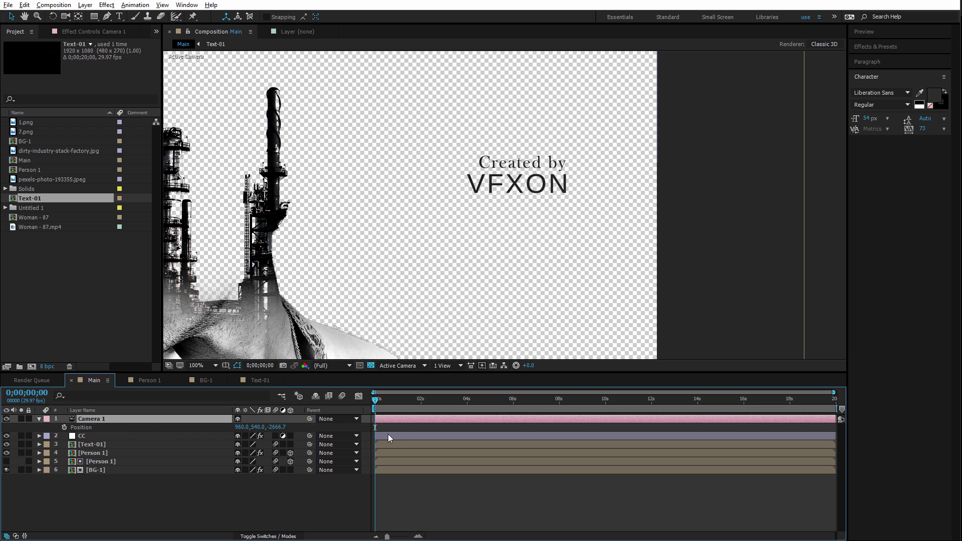
key(comma)
key(comma)
key(comma)
click(39, 419)
click(39, 419)
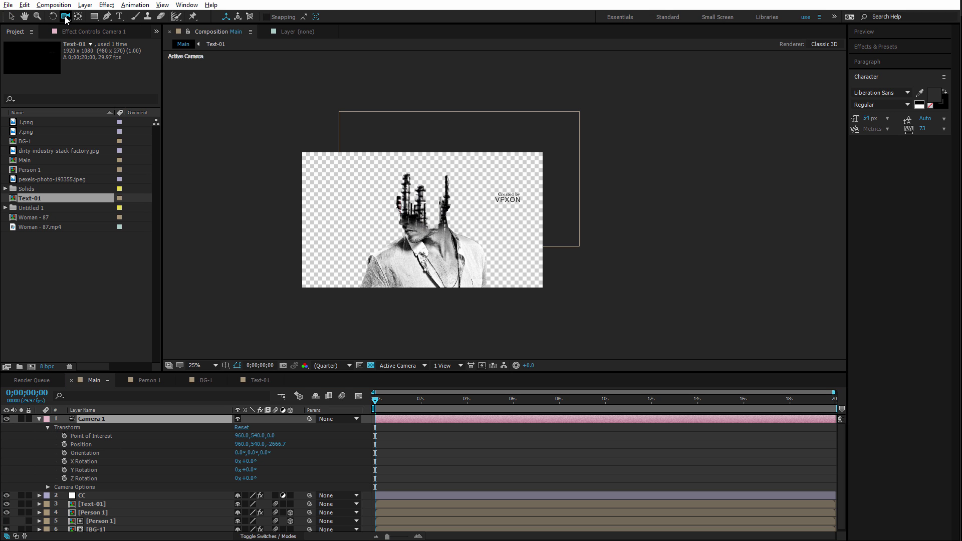
drag(65, 16, 111, 43)
scroll(384, 219, up, 2)
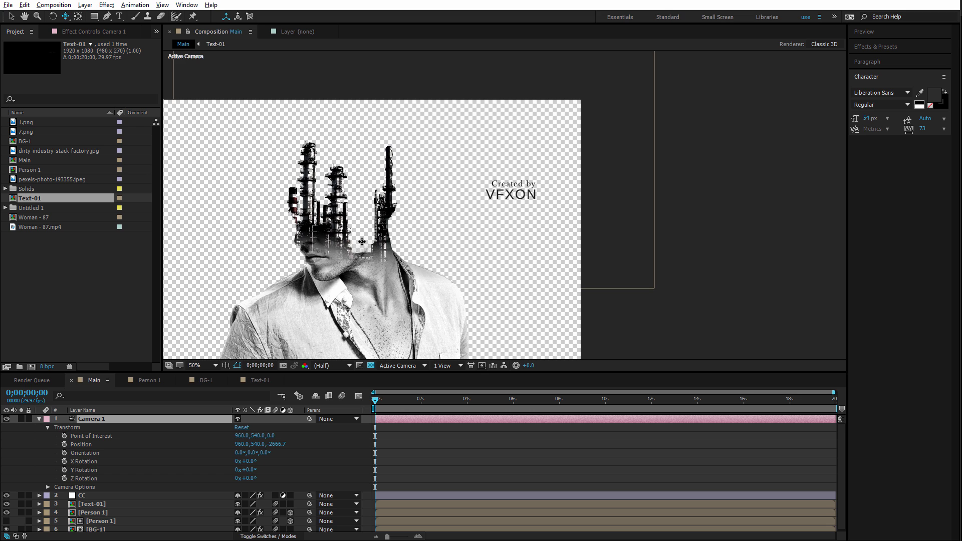
drag(362, 238, 385, 238)
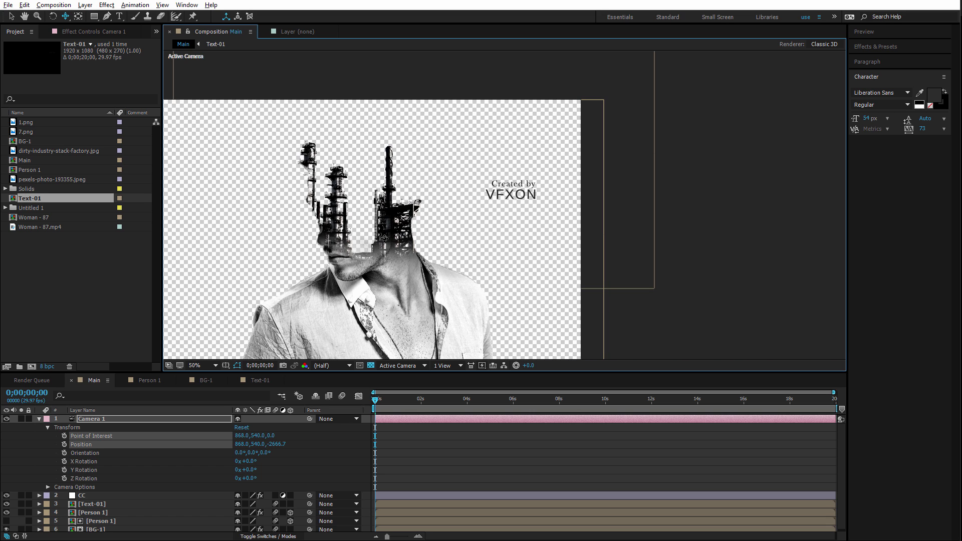
key(comma)
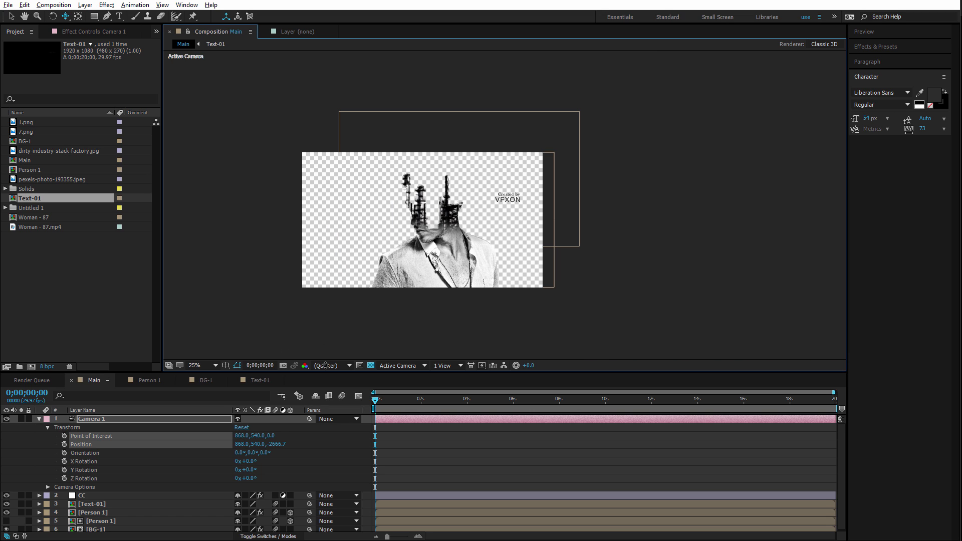
click(64, 445)
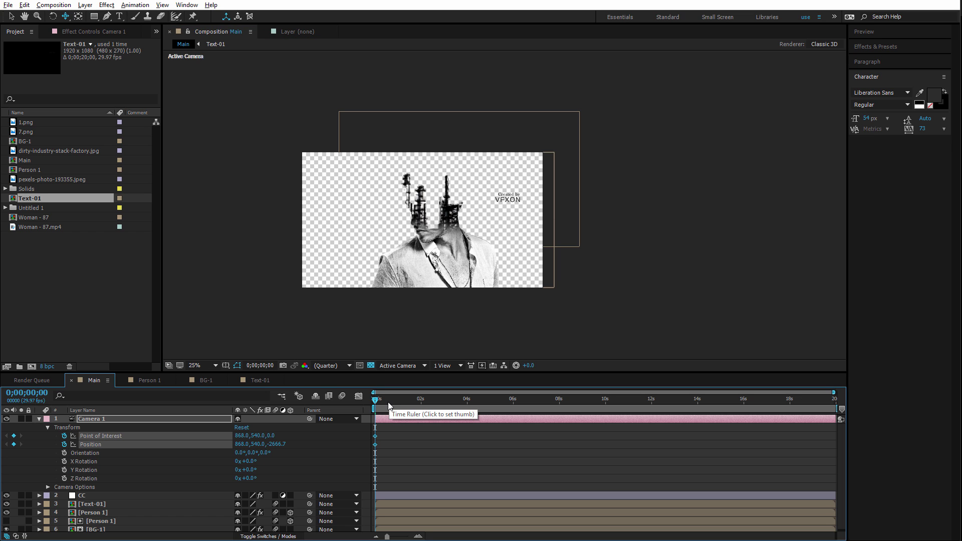
At 0;00;04;21, set the X value of Camera 1's Point of Interest and Position to 960.
drag(388, 401, 484, 408)
key(Page_Up)
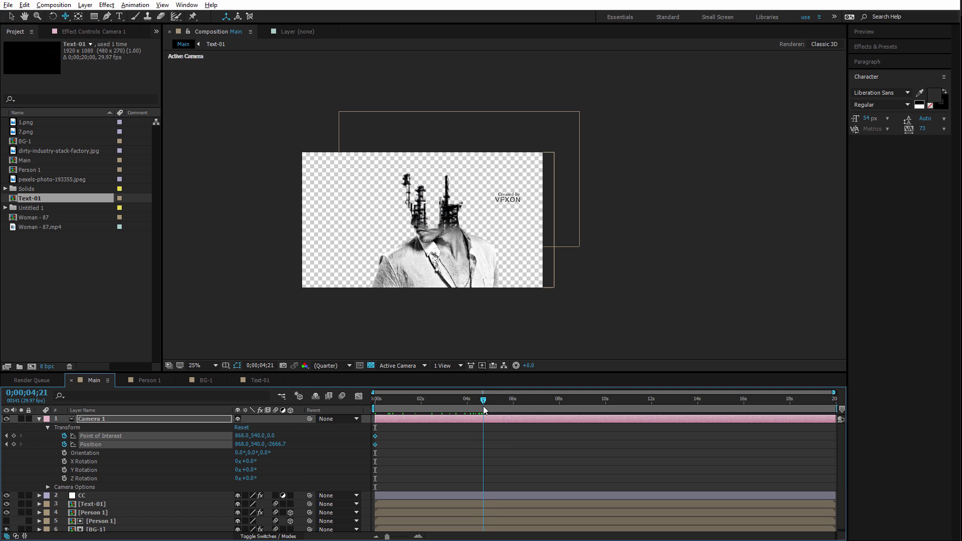
click(239, 437)
text(960)
click(237, 444)
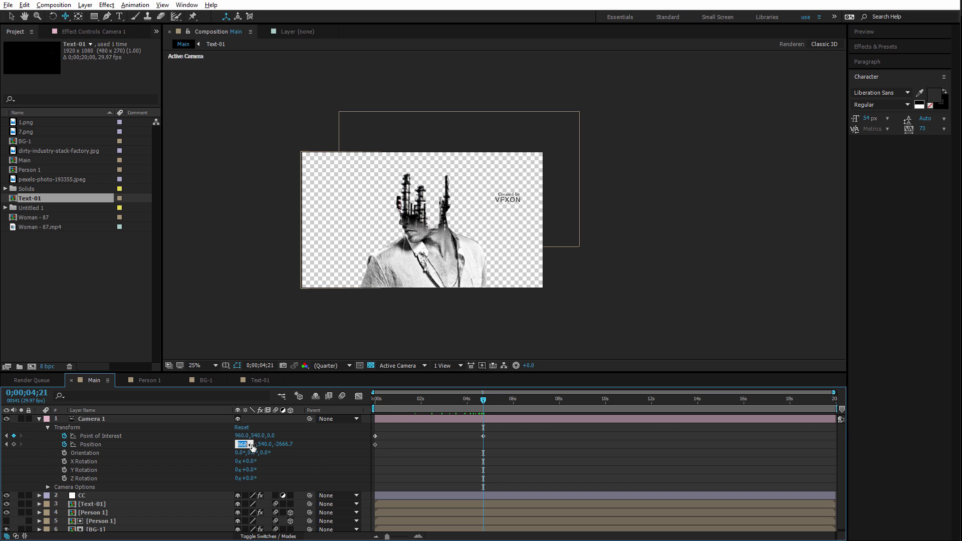
text(960)
key(Return)
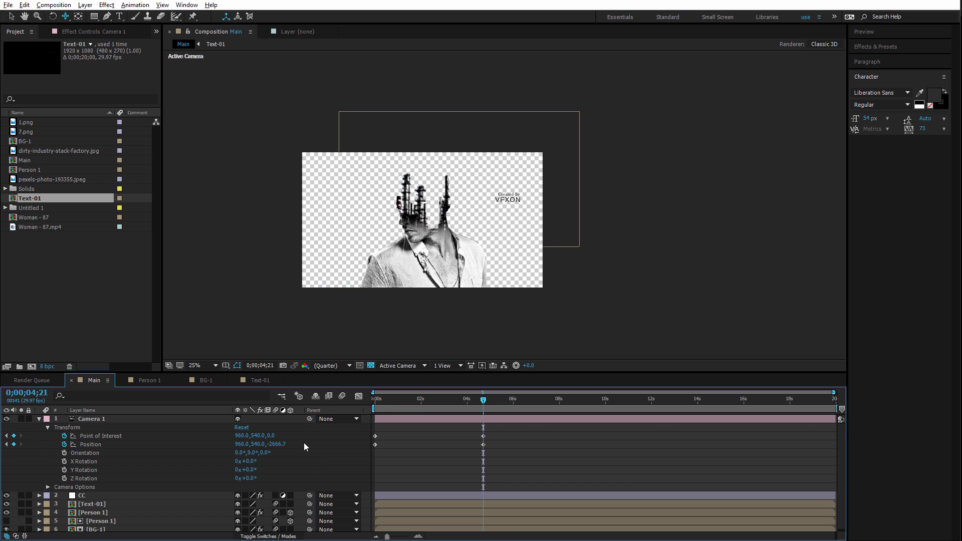
Apply Easy Ease to all of Camera 1's Point of Interest and Position keyframes and return to the first frame.
drag(416, 396, 375, 446)
drag(495, 441, 374, 447)
right_click(375, 446)
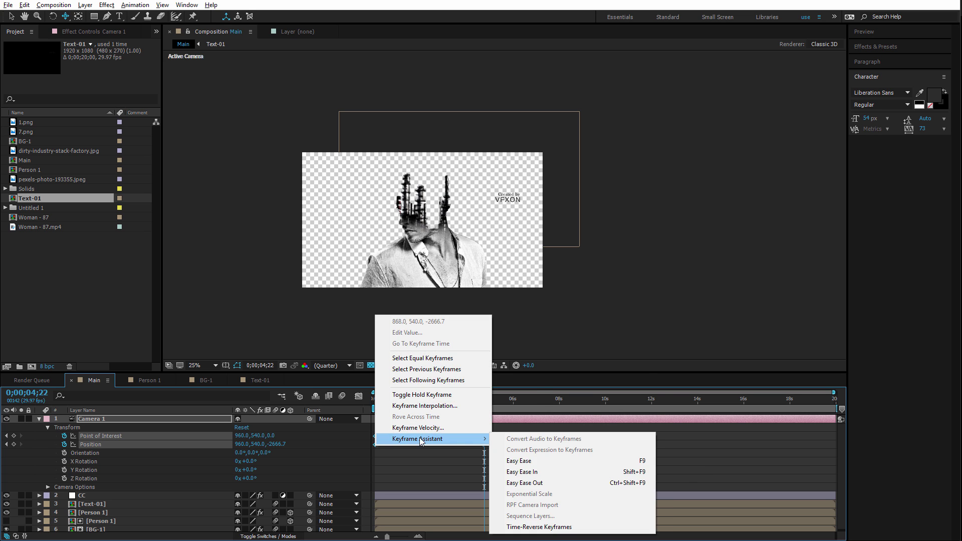
click(516, 458)
drag(401, 405, 344, 399)
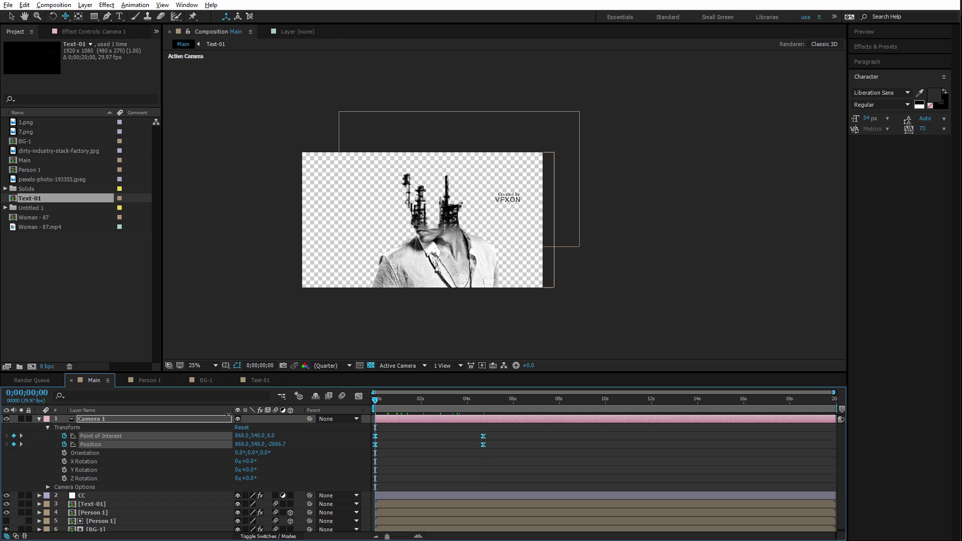
Copy the animated Camera 1 from Main and paste its keyframes onto the camera in the Text-01 composition.
click(40, 419)
click(95, 420)
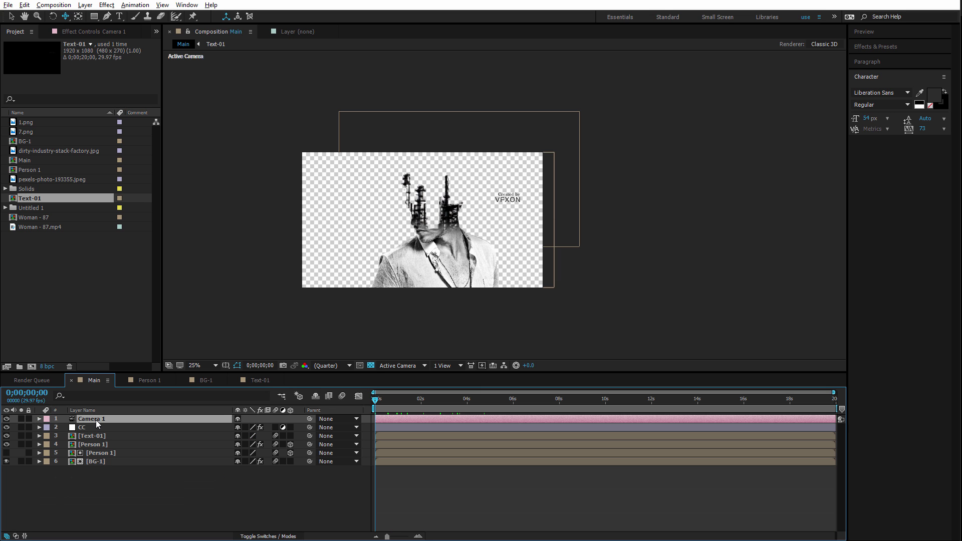
click(261, 379)
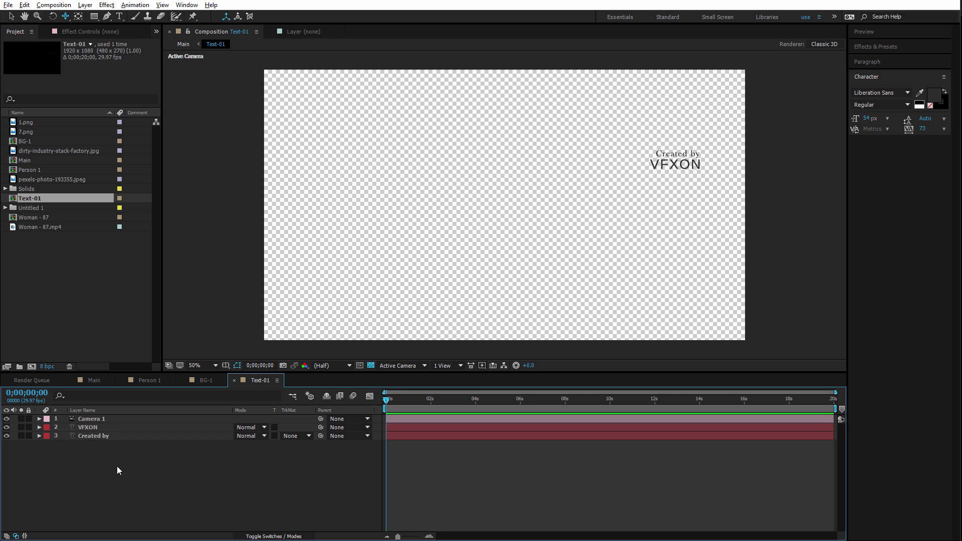
click(98, 418)
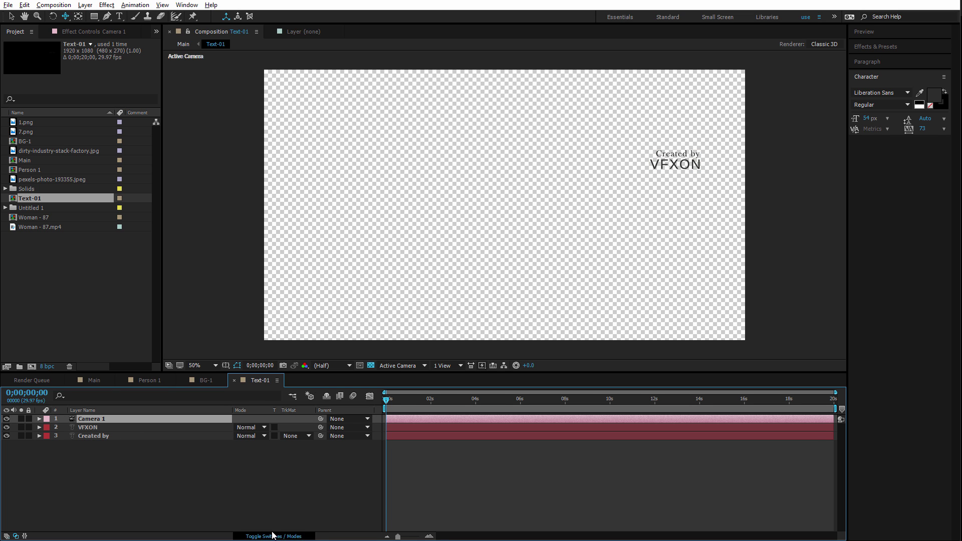
Show the layer switches in Text-01 and make the VFXON and Created by layers 3D.
click(270, 537)
click(152, 428)
shift+click(154, 434)
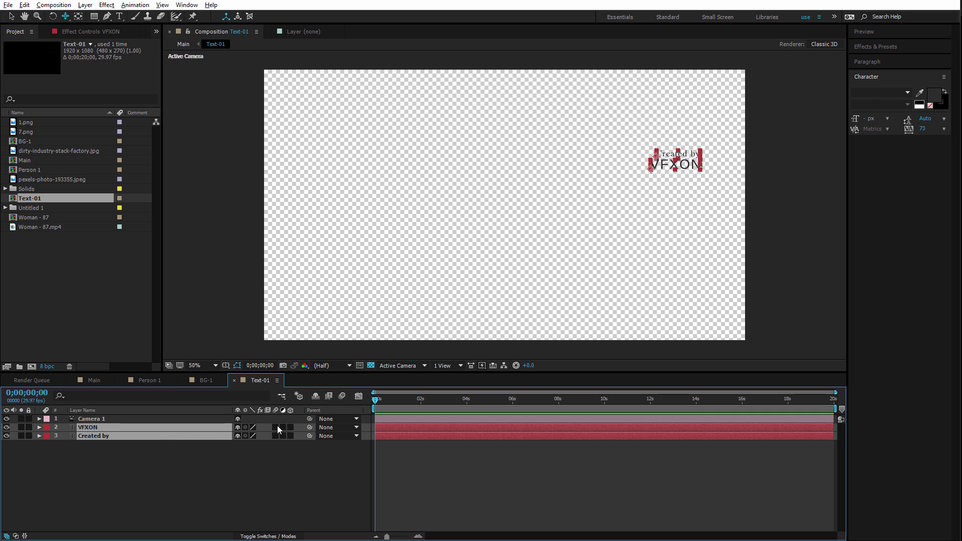
click(290, 428)
click(271, 476)
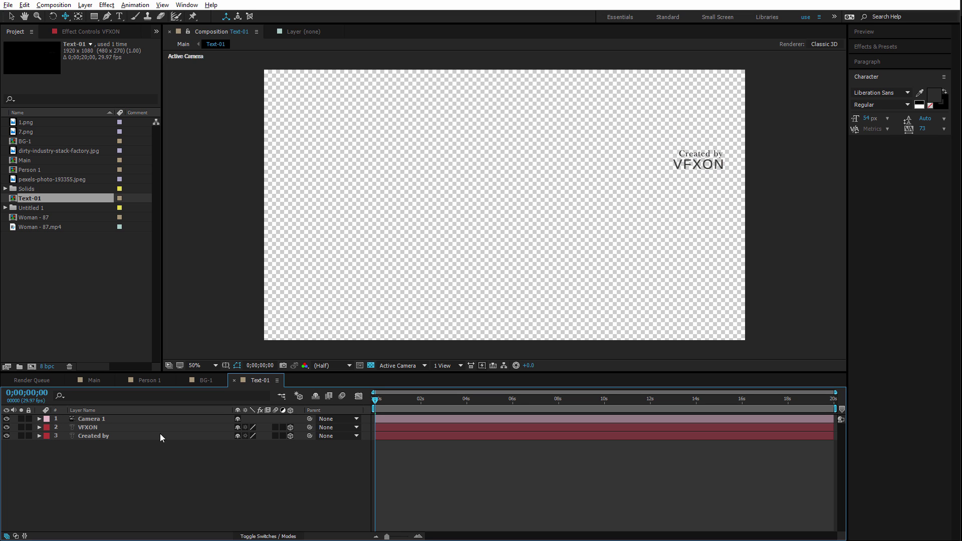
Set the Text-01 camera's first keyframes to Point of Interest X 826 and Position 826, 540, -2220.7, and preview the move.
click(94, 420)
key(u)
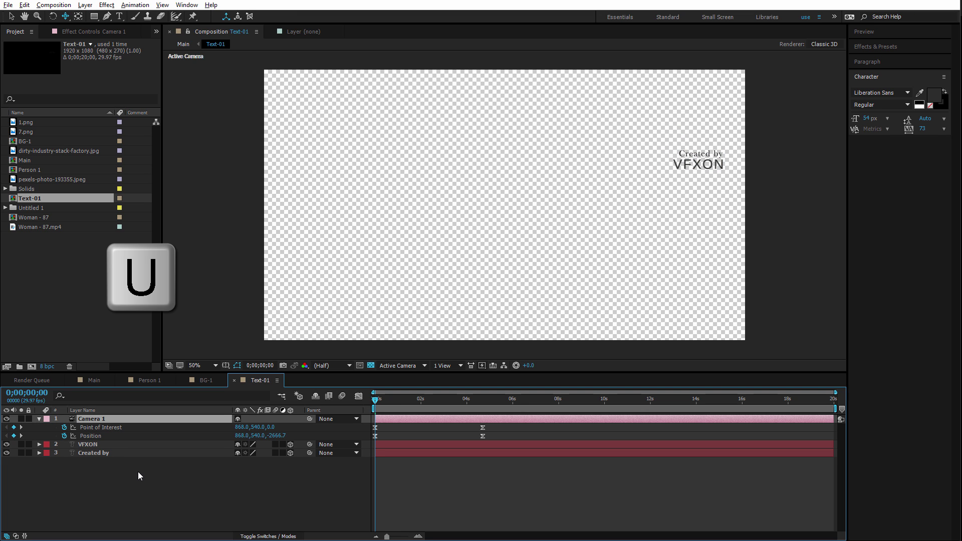
drag(275, 435, 457, 394)
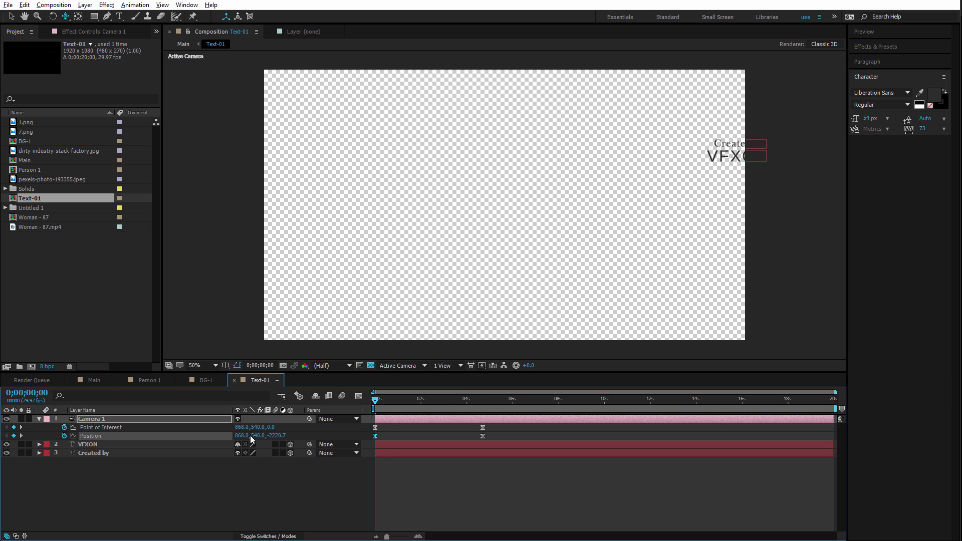
mouse_move(239, 429)
mouse_down()
mouse_move(211, 423)
mouse_move(236, 437)
mouse_move(221, 435)
mouse_up()
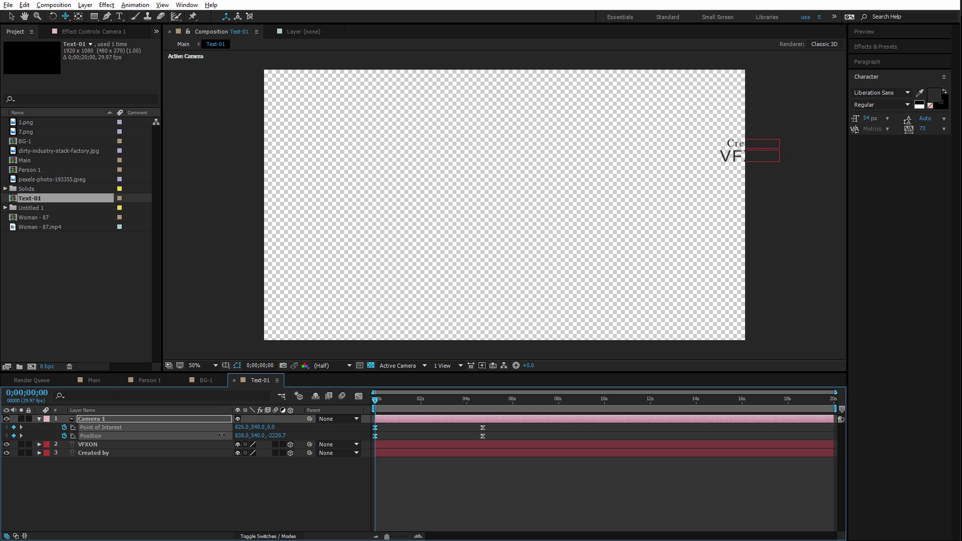
click(242, 428)
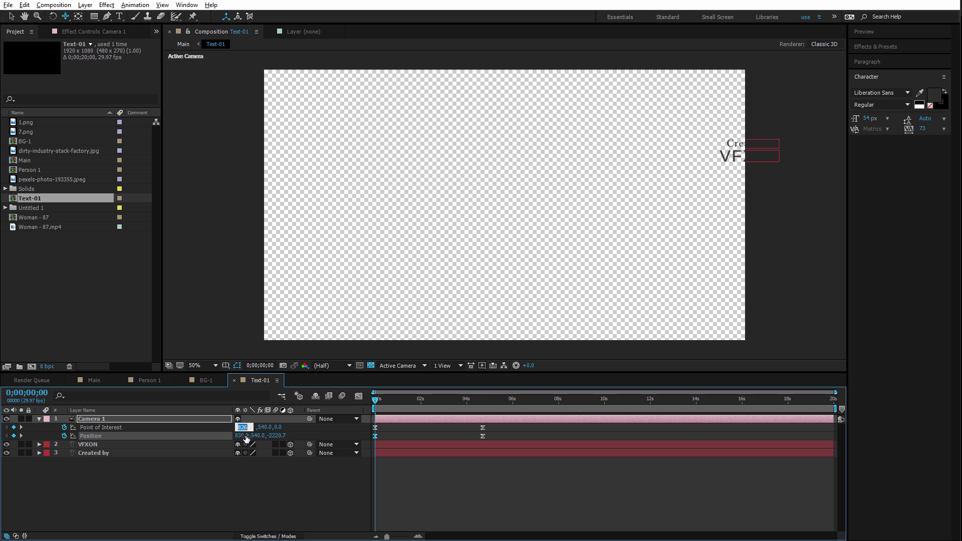
click(242, 438)
click(264, 480)
drag(465, 400, 373, 399)
key(space)
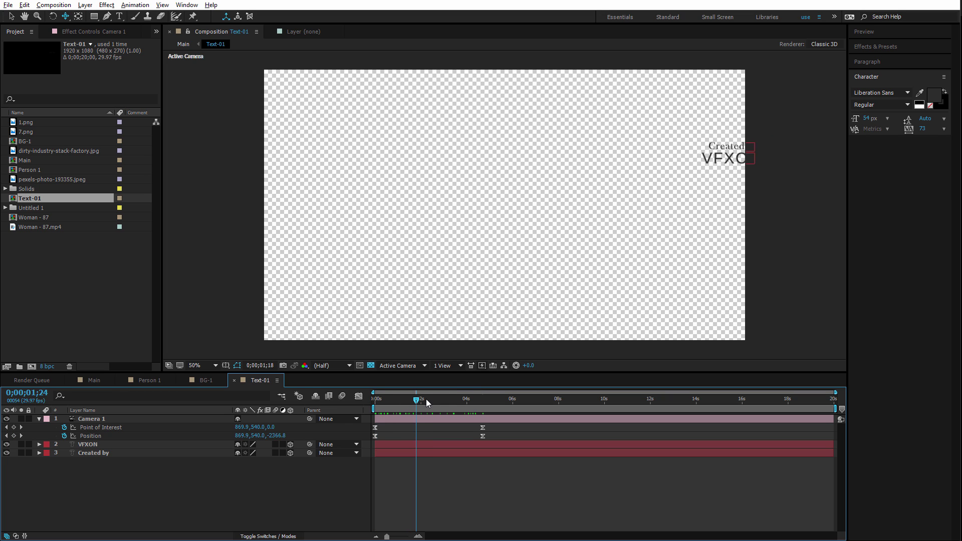
key(space)
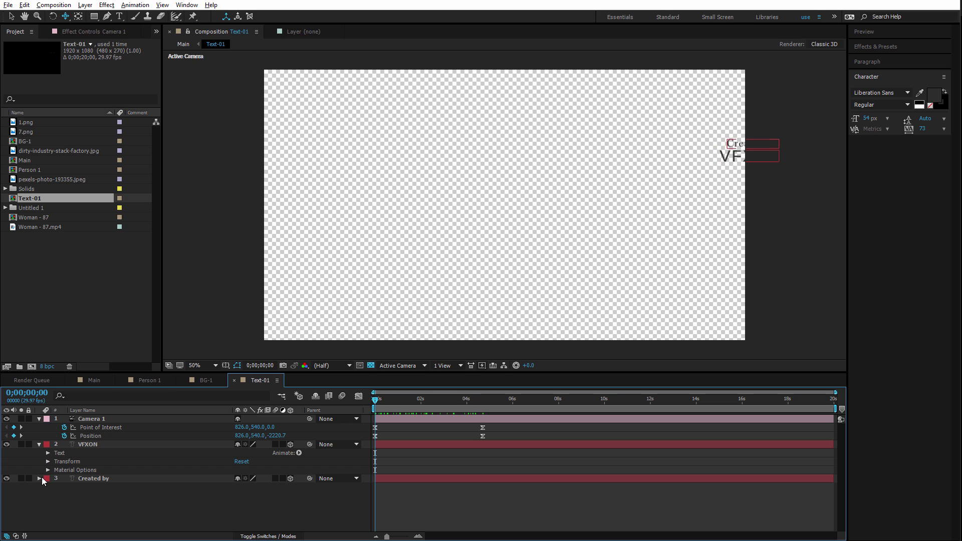
Add a Blur text animator to both the VFXON and Created by layers.
click(39, 479)
click(75, 470)
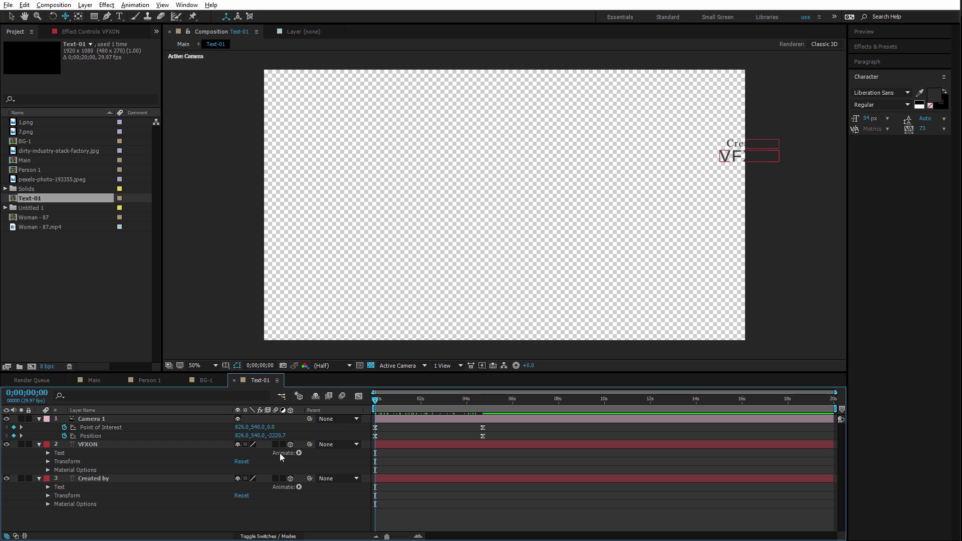
click(299, 453)
click(328, 443)
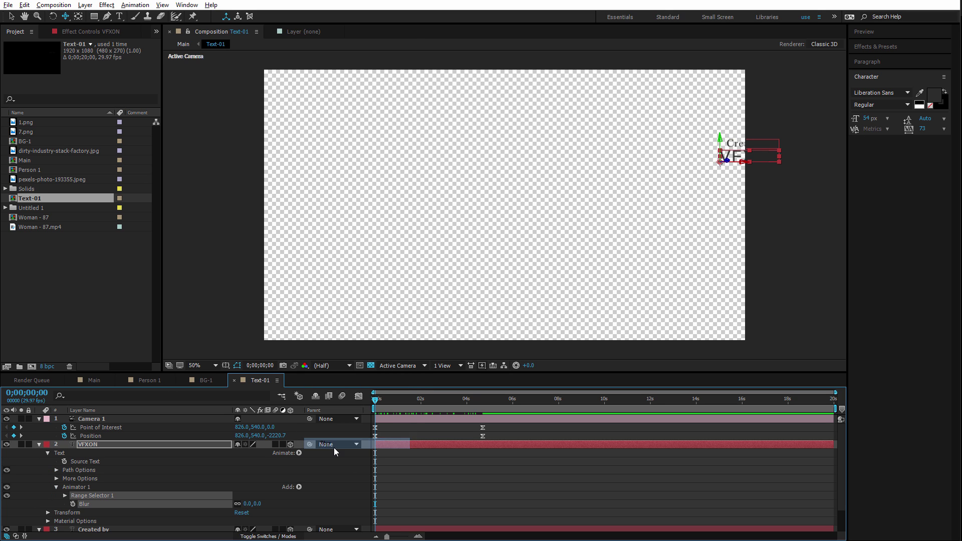
scroll(311, 453, down, 1)
click(299, 510)
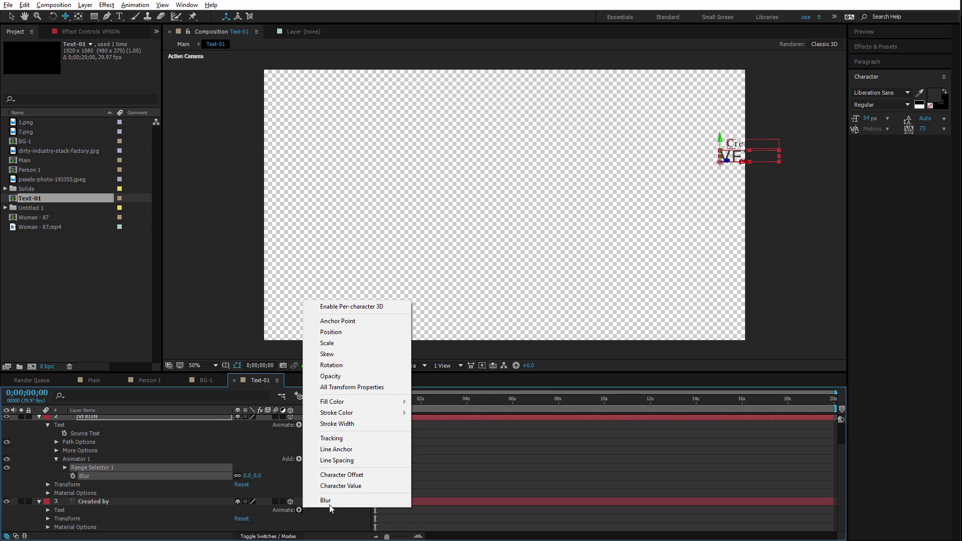
click(333, 500)
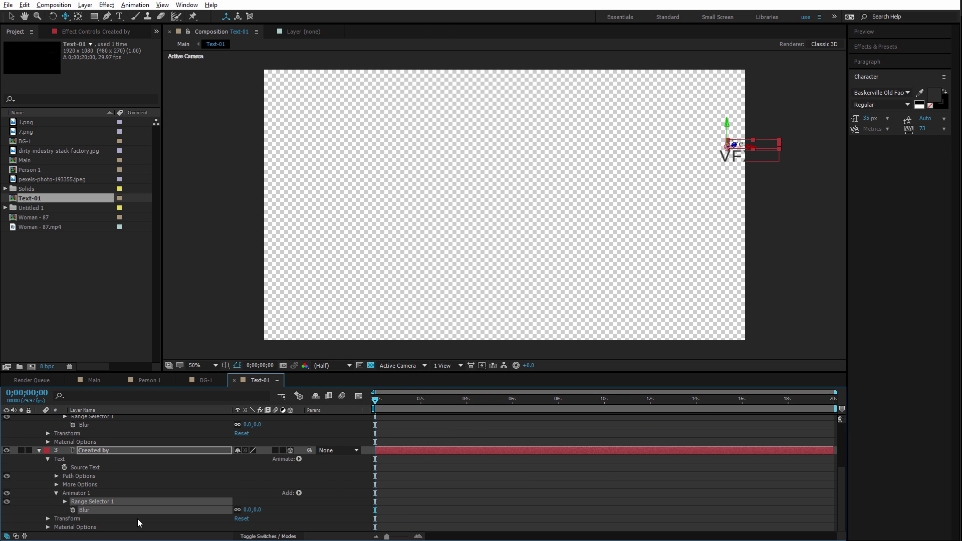
Keyframe the Blur of both text layers at the first frame with a value of 12.
click(73, 510)
click(72, 425)
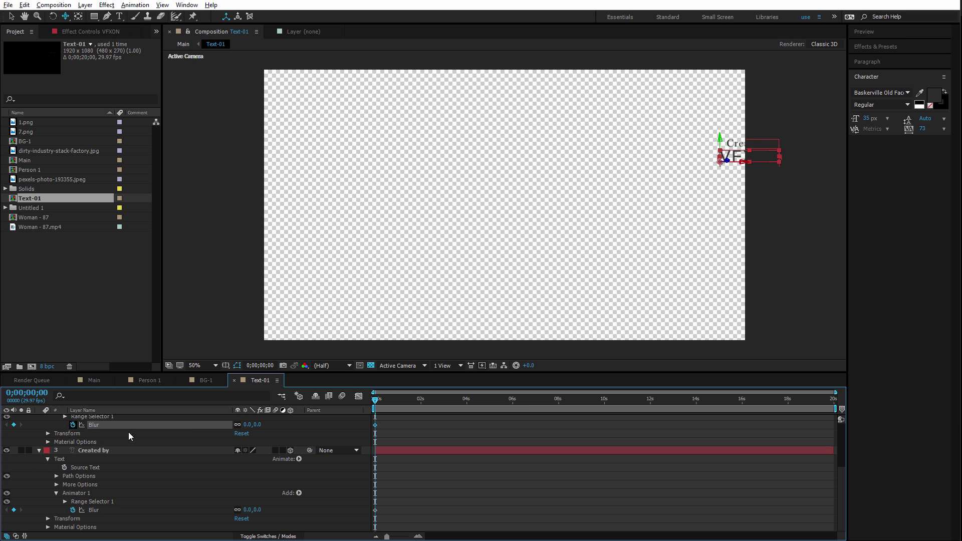
click(257, 425)
text(12)
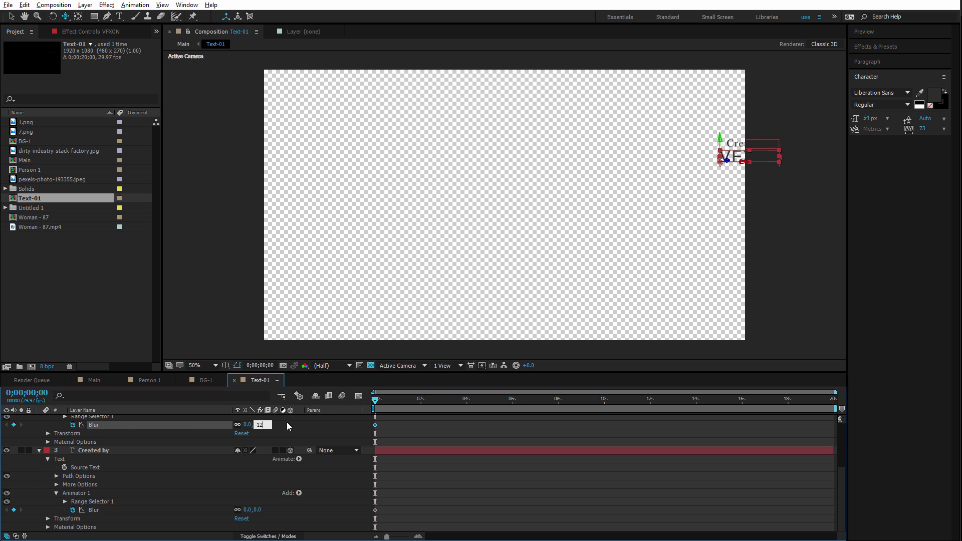
key(Return)
click(259, 510)
text(12)
key(Return)
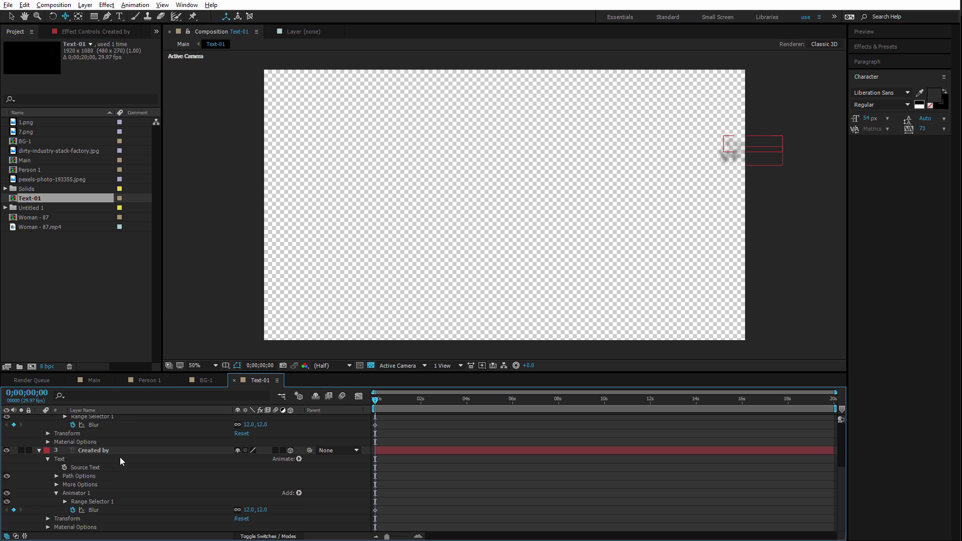
Reveal the Opacity of VFXON and Created by and add a keyframe for each at the first frame.
key(t)
click(100, 437)
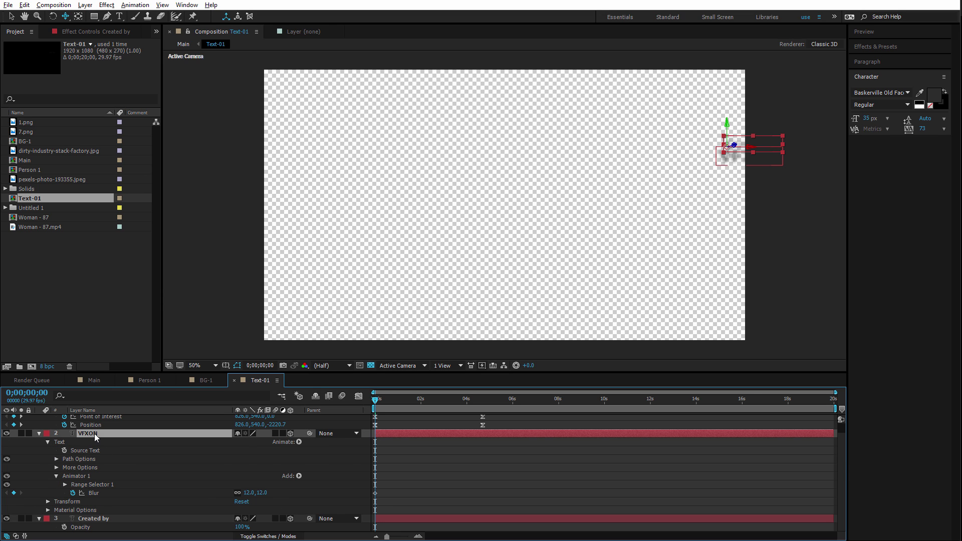
key(t)
click(64, 453)
click(64, 469)
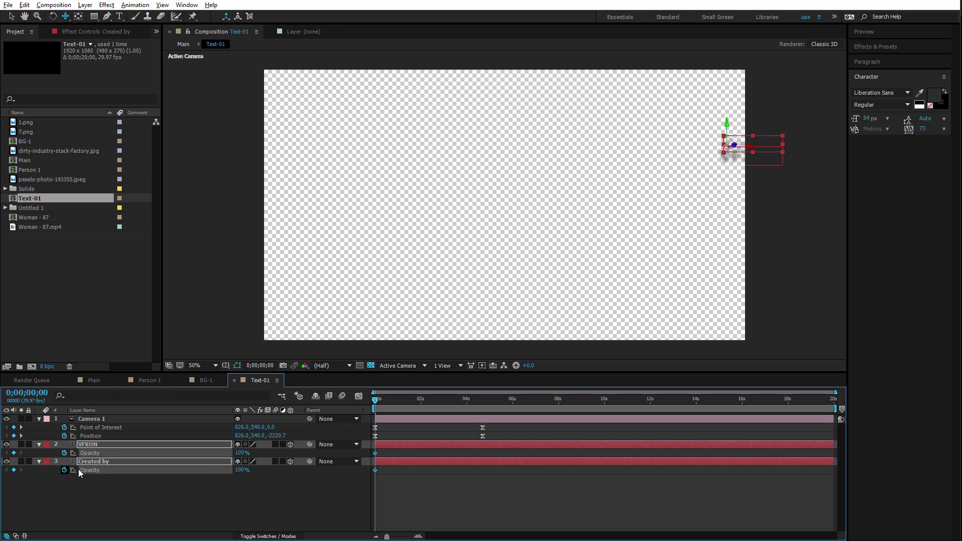
Set the first-frame Opacity of VFXON and Created by to 0% and reveal all keyframed properties of both layers.
drag(242, 453, 115, 441)
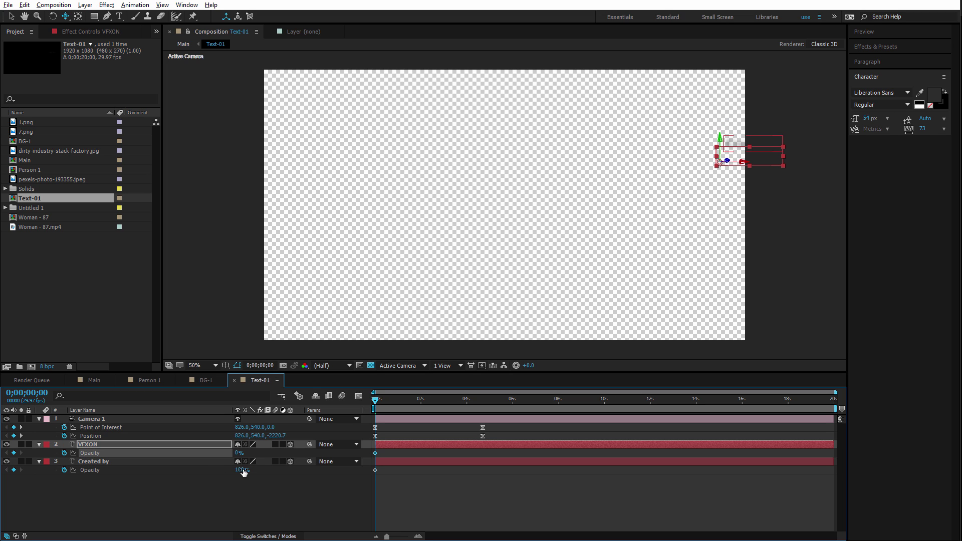
drag(243, 471, 154, 475)
click(180, 463)
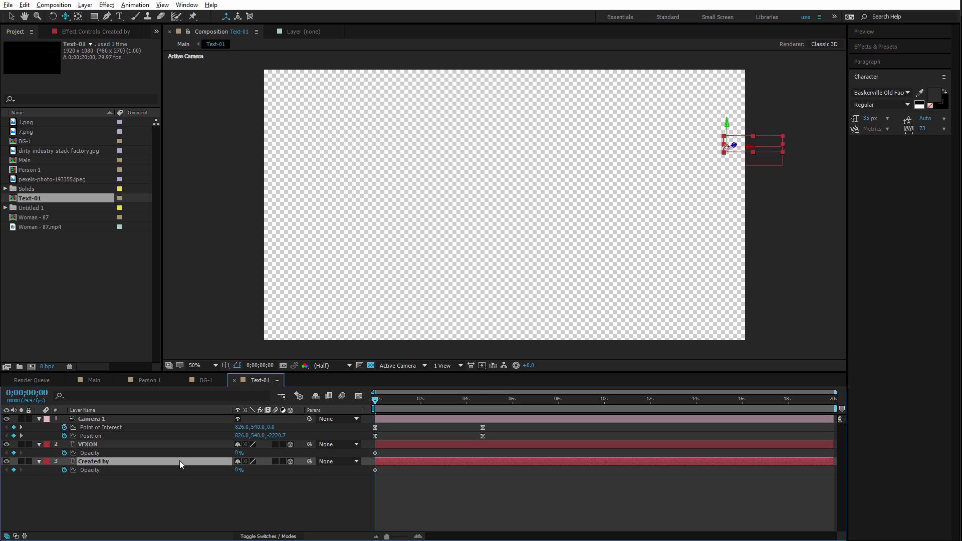
key(u)
click(150, 445)
key(u)
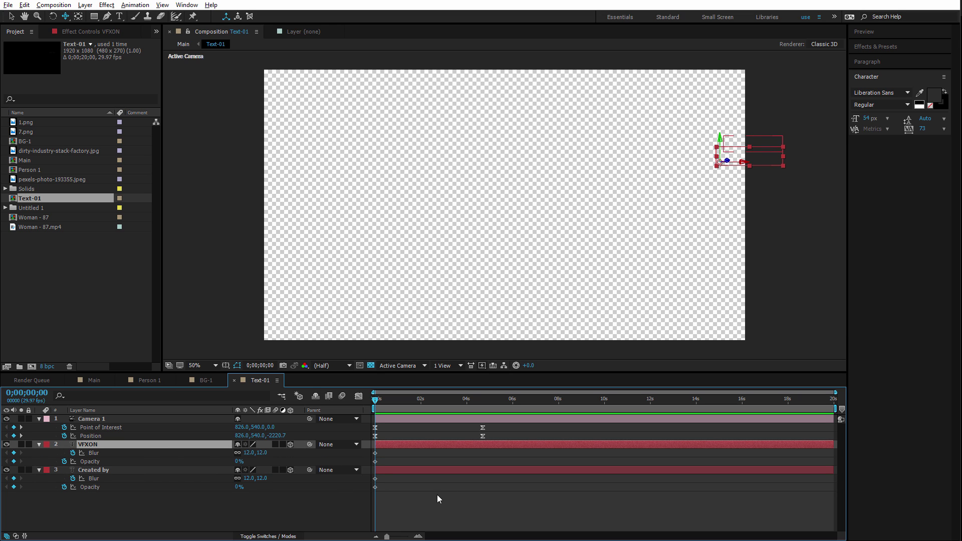
At 0;00;02;16, keyframe VFXON and Created by with Opacity 100% and Blur 0.
drag(404, 400, 434, 405)
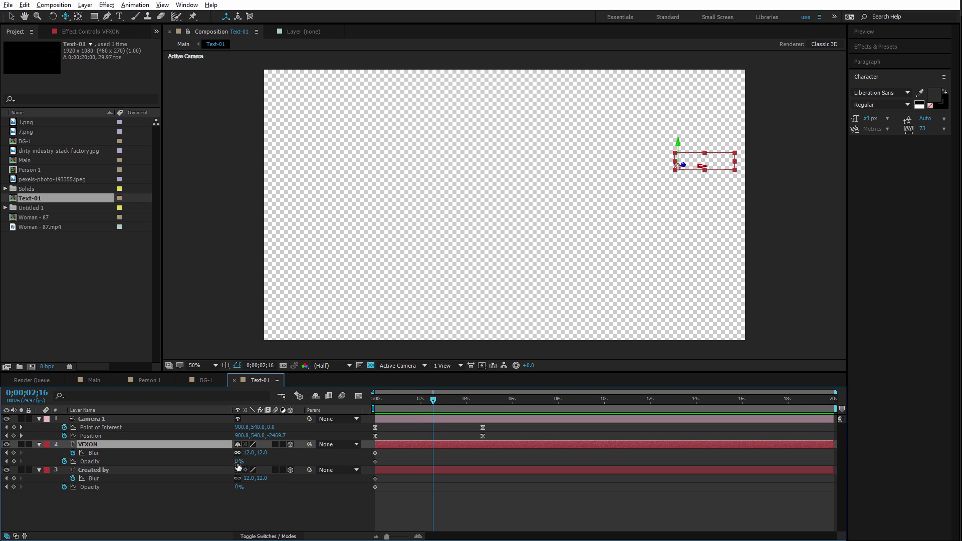
drag(238, 462, 363, 459)
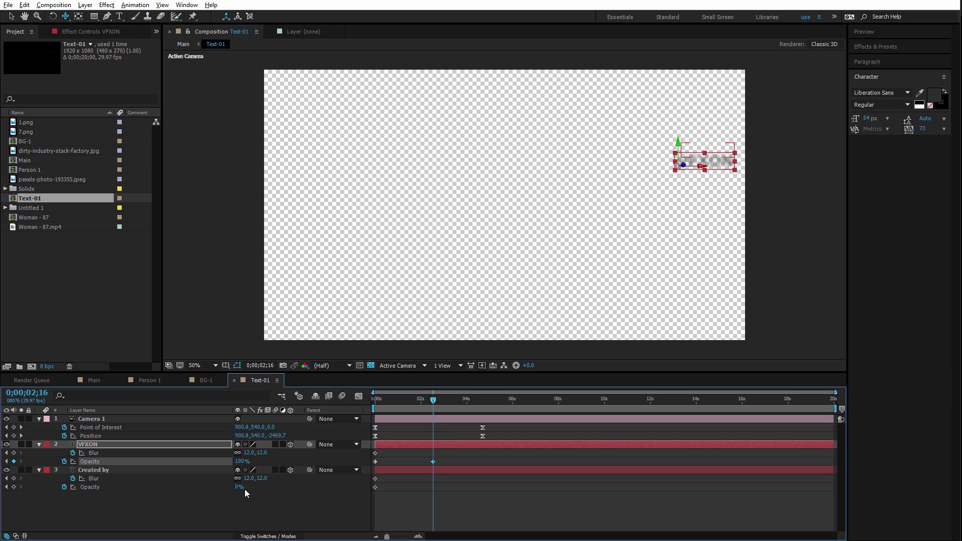
drag(241, 487, 266, 462)
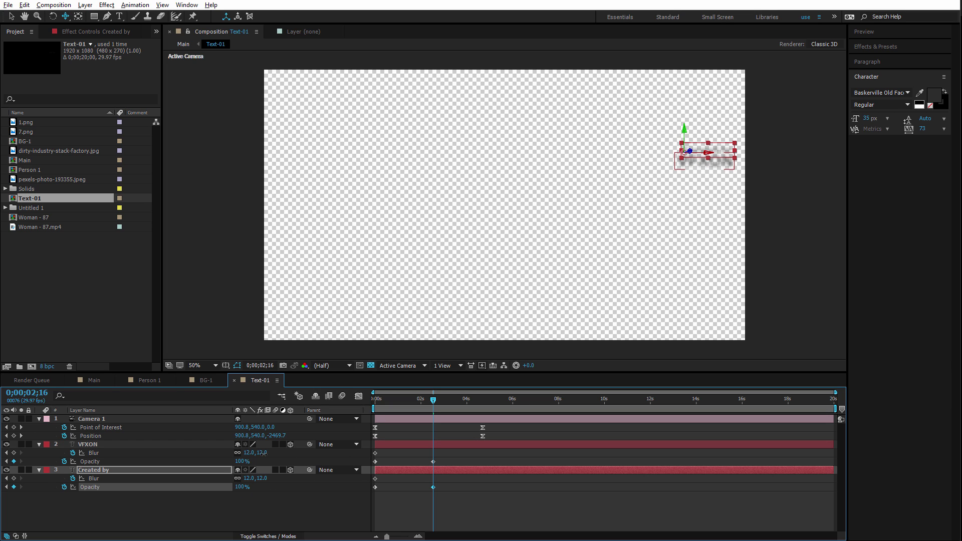
key(Return)
click(261, 478)
text(0)
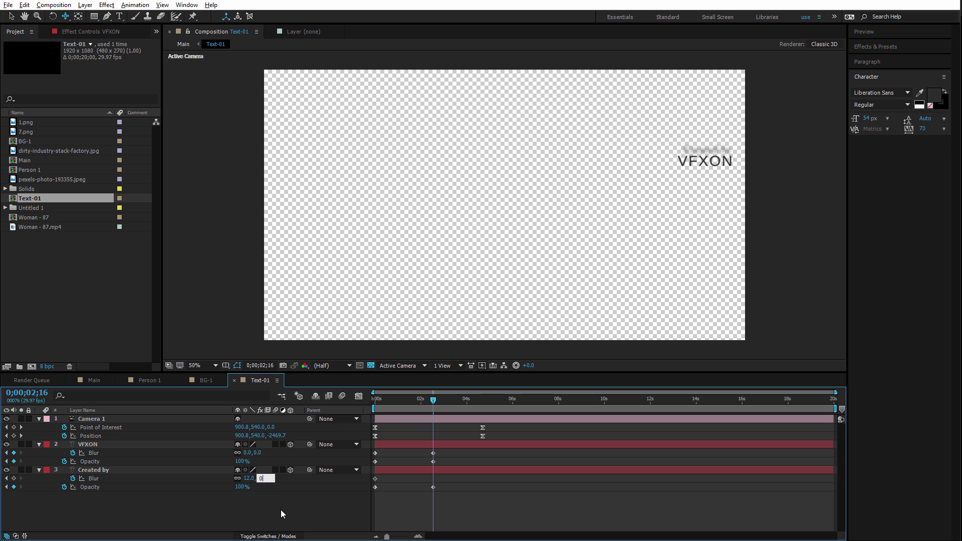
key(Return)
Apply Easy Ease to all Blur and Opacity keyframes of the two text layers.
drag(450, 450, 374, 492)
right_click(376, 489)
mouse_move(417, 483)
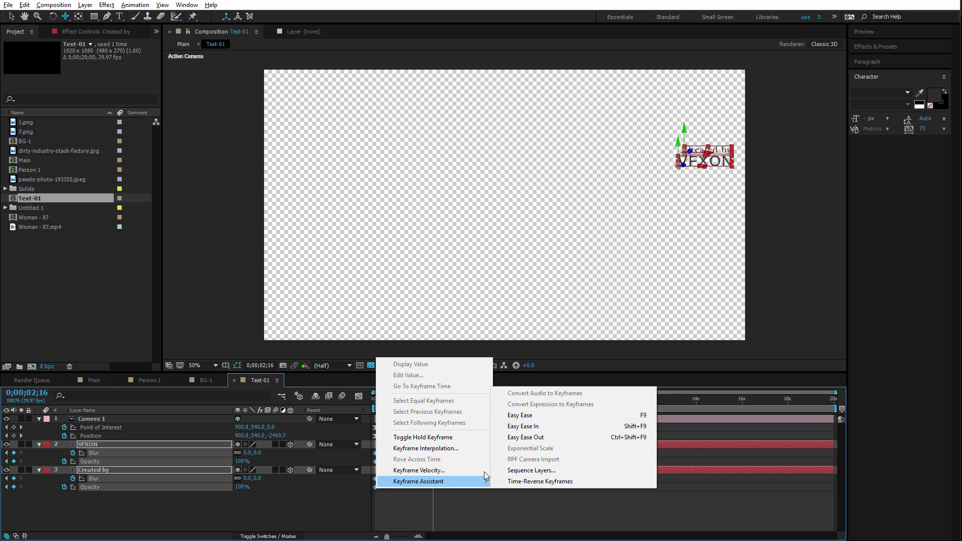
click(516, 415)
click(462, 508)
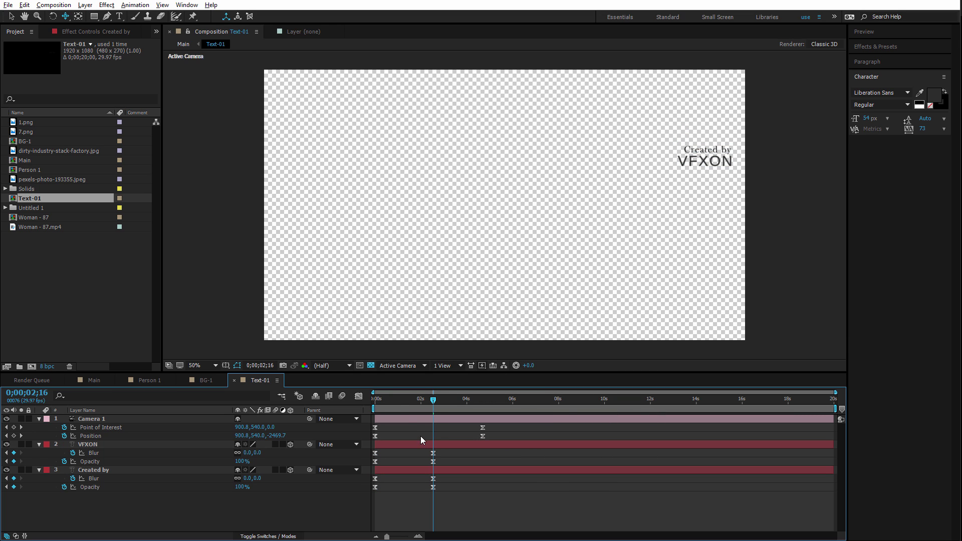
Preview the text animation from the first frame in Text-01 and in the Main composition.
drag(392, 399, 348, 400)
key(space)
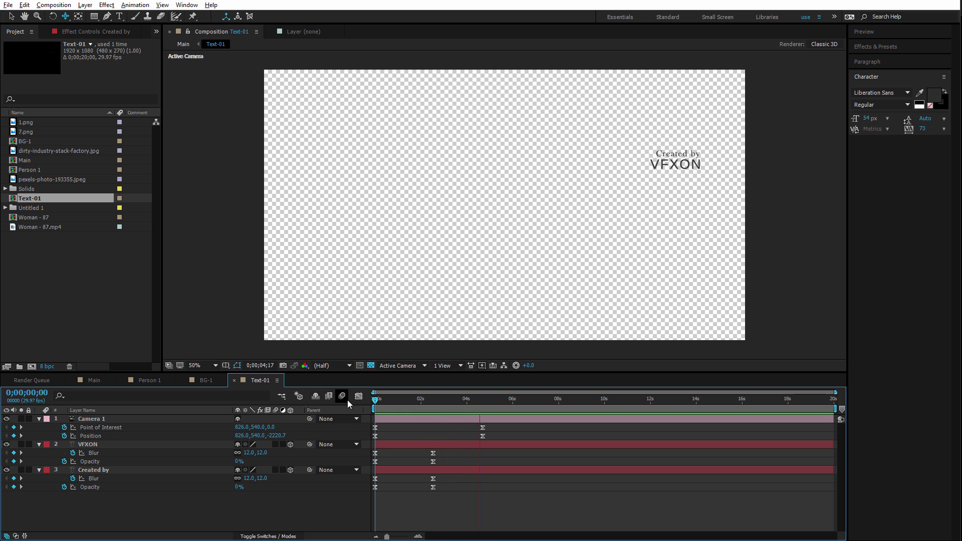
key(space)
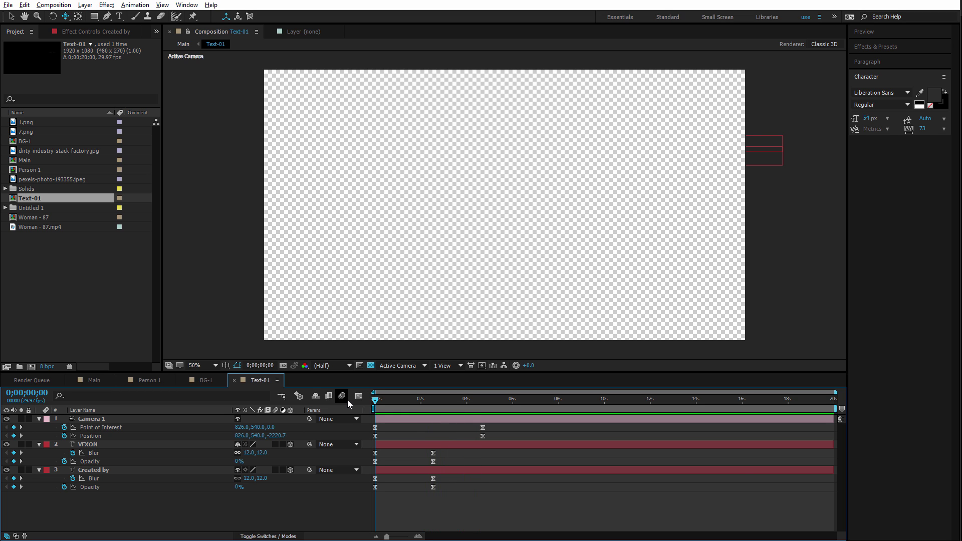
click(95, 380)
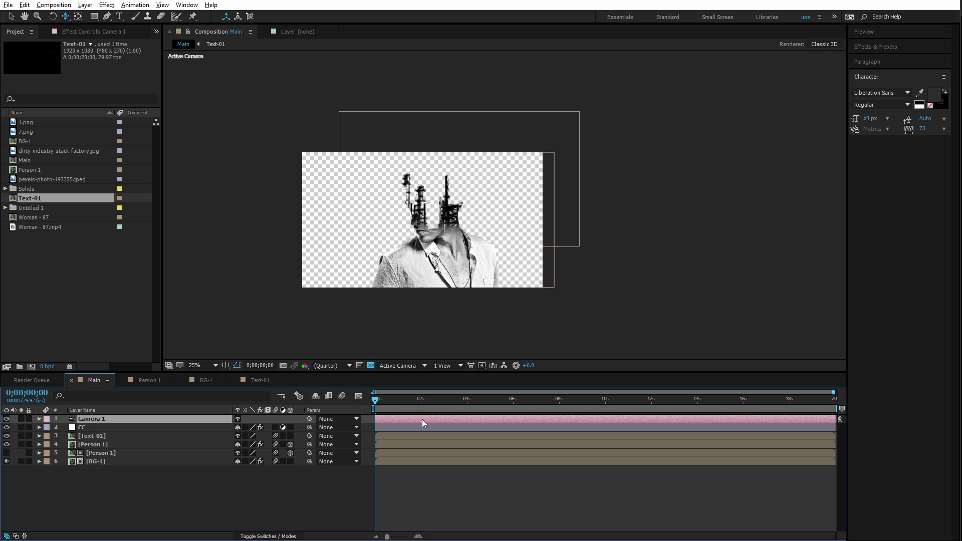
scroll(368, 311, up, 2)
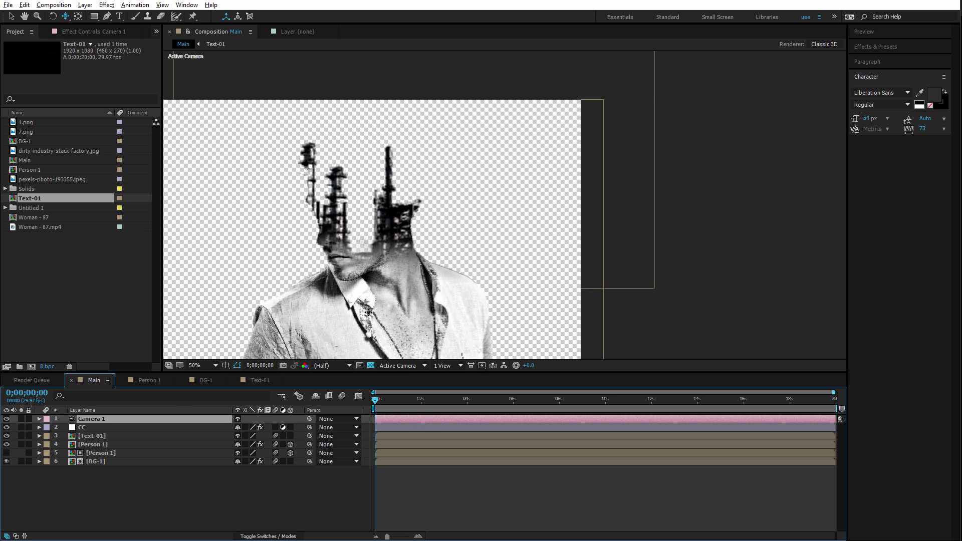
drag(367, 306, 506, 263)
key(space)
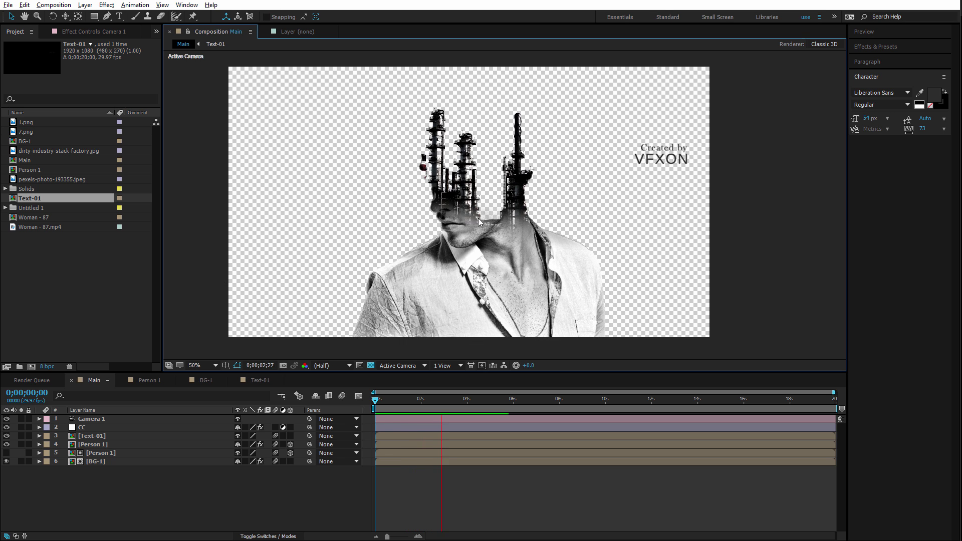
key(space)
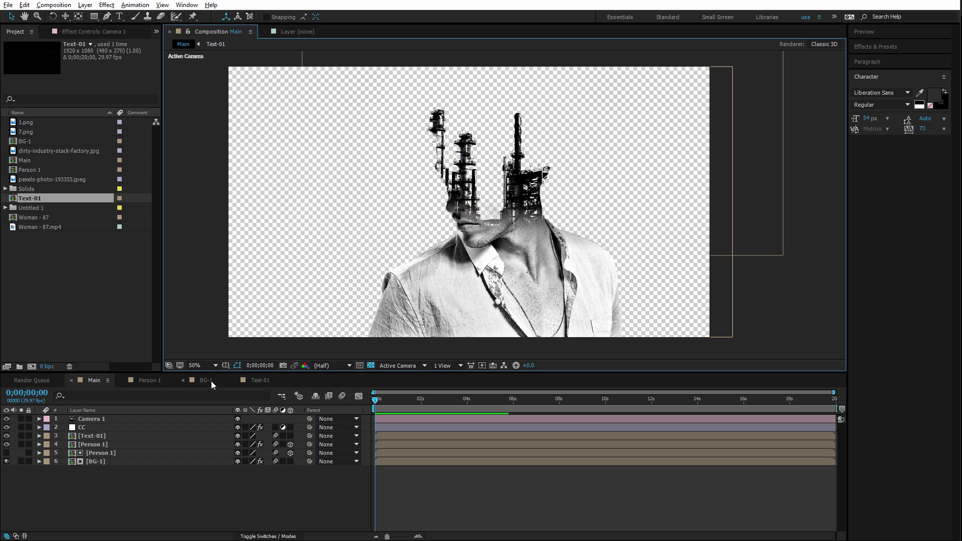
In Text-01, set the X value of the camera's first Point of Interest and Position keyframes to 897.
click(256, 381)
drag(411, 403, 369, 398)
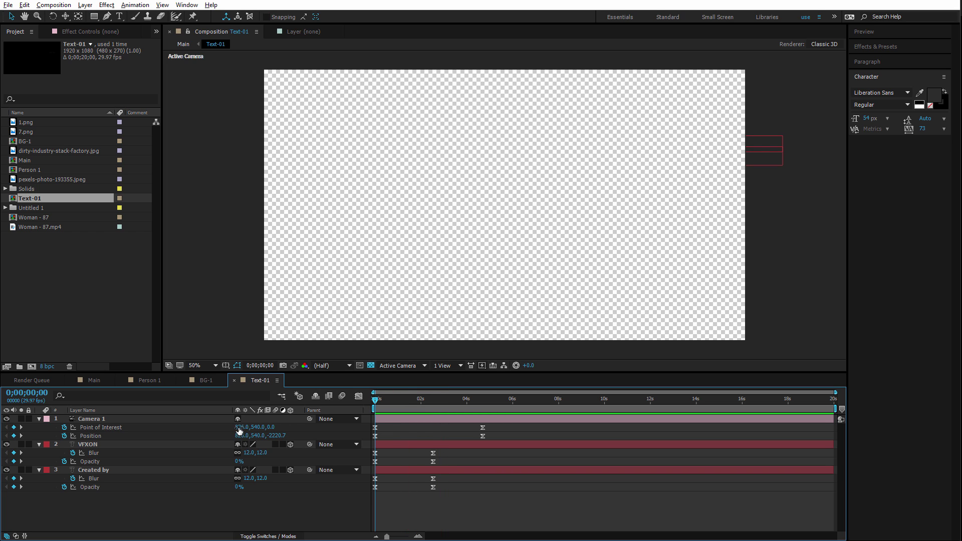
drag(247, 428, 271, 427)
click(242, 428)
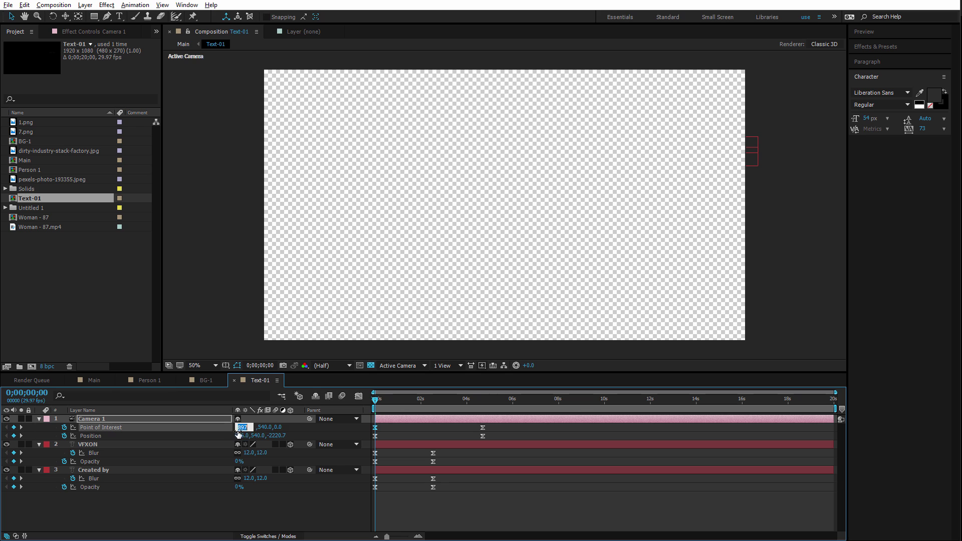
key(ctrl+c)
click(241, 436)
key(ctrl+v)
click(317, 435)
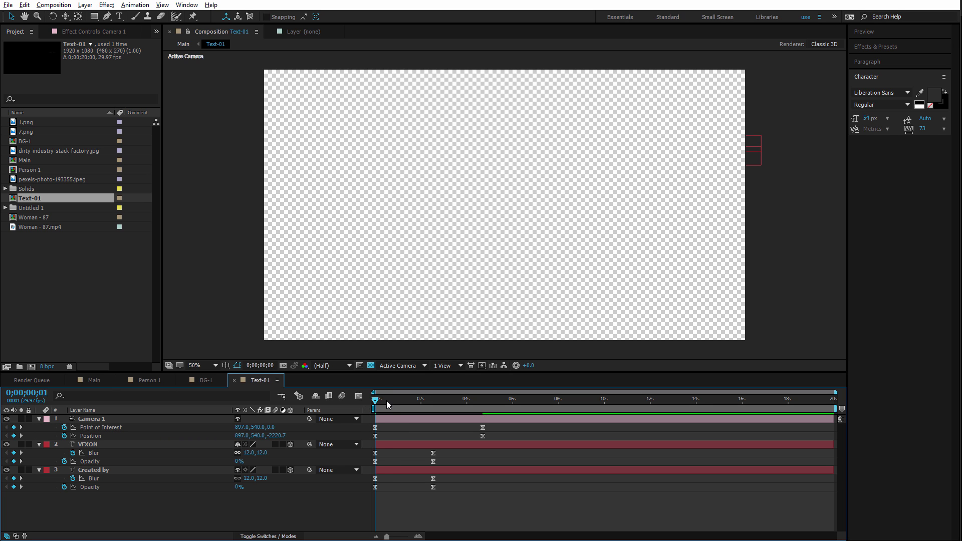
Set VFXON's Opacity at the first frame to 100%.
mouse_move(386, 401)
mouse_down()
mouse_move(458, 407)
mouse_move(375, 407)
mouse_up()
drag(249, 459, 339, 454)
click(426, 444)
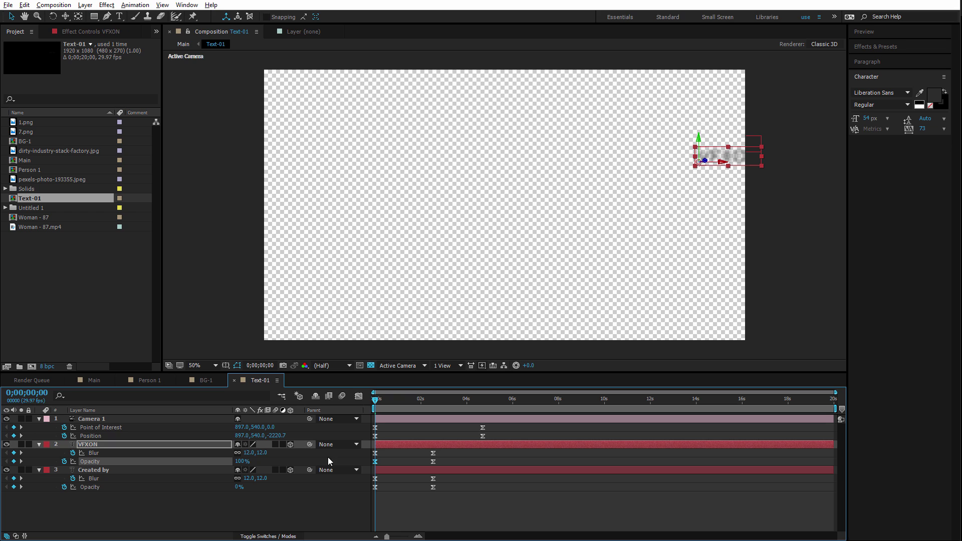
Pull the camera back at the first frame by setting its Position Z to -3002.7.
drag(279, 436, 77, 429)
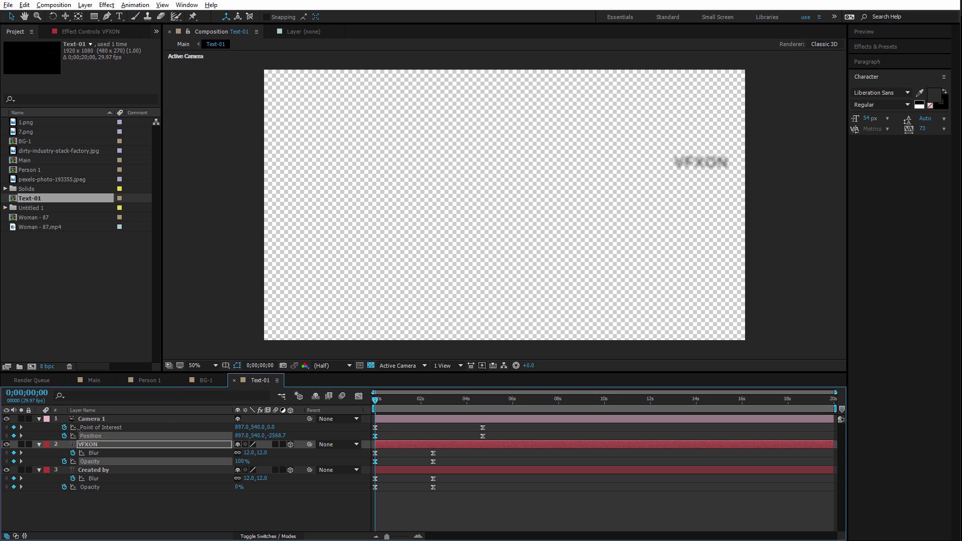
drag(283, 438, 114, 429)
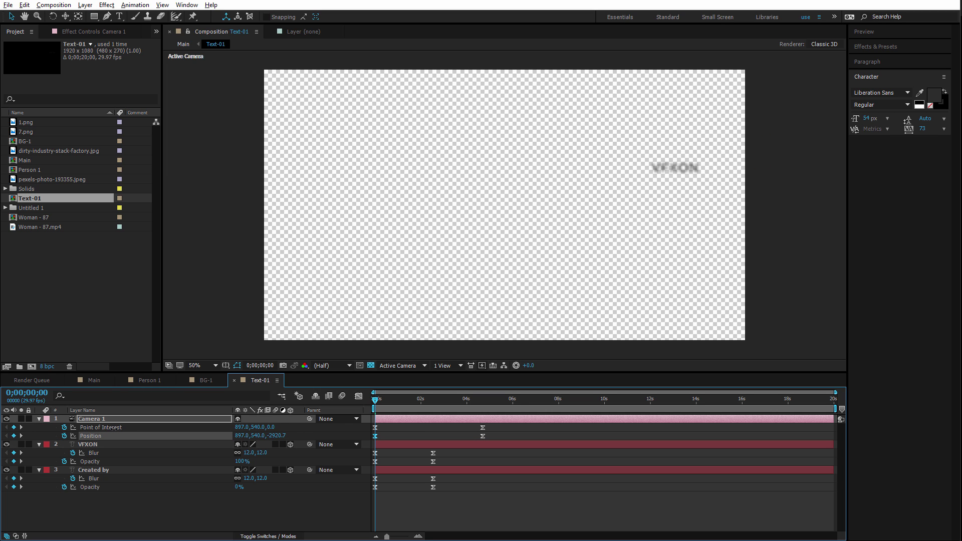
drag(269, 435, 244, 438)
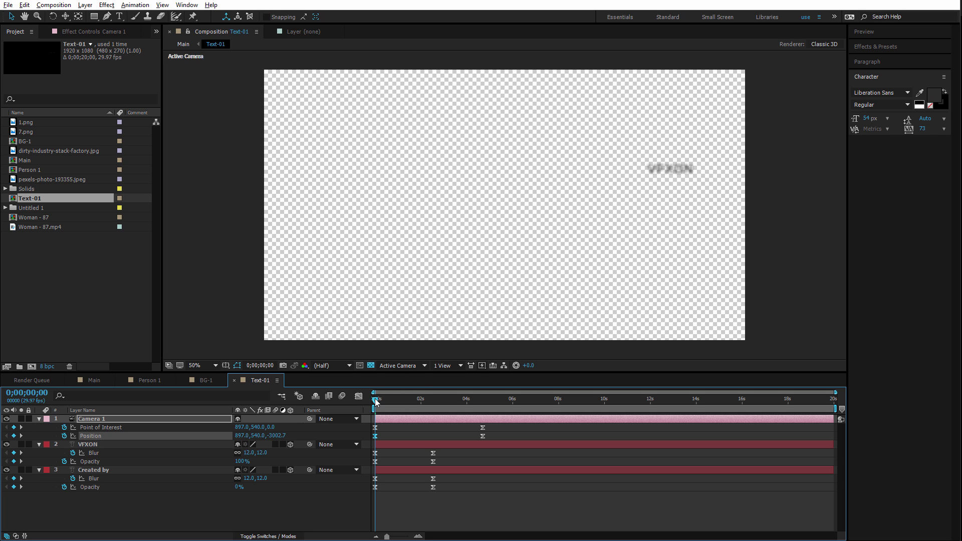
mouse_move(376, 402)
mouse_down()
mouse_move(463, 392)
mouse_move(365, 408)
mouse_up()
drag(241, 435, 613, 389)
key(ctrl+z)
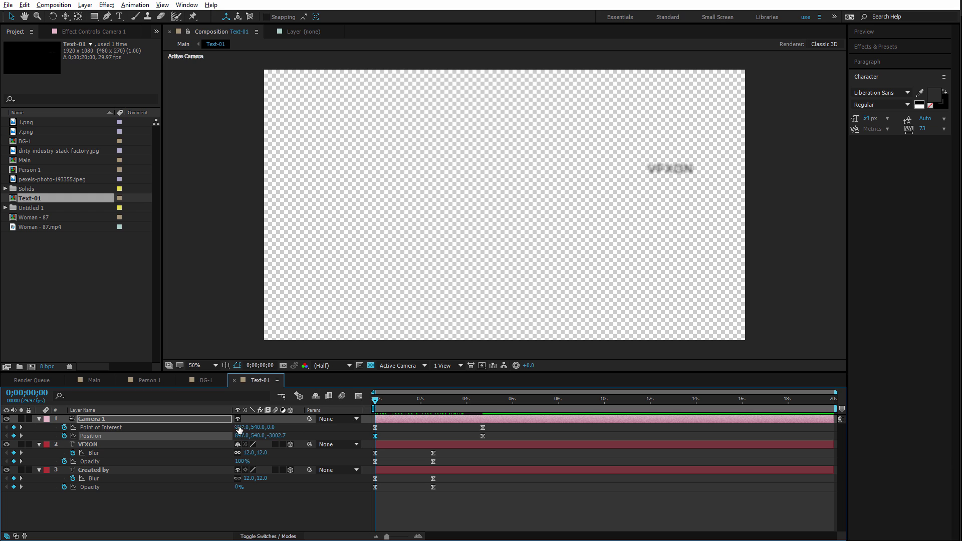
Set the camera's first Point of Interest keyframe to X 678 and Y 624, and preview the move.
drag(239, 428, 190, 426)
drag(257, 427, 308, 423)
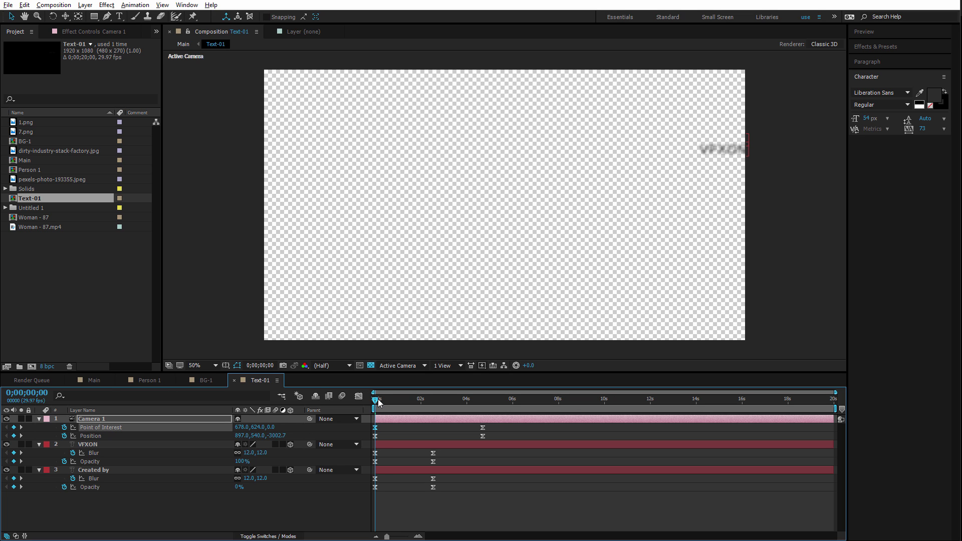
drag(378, 402, 441, 401)
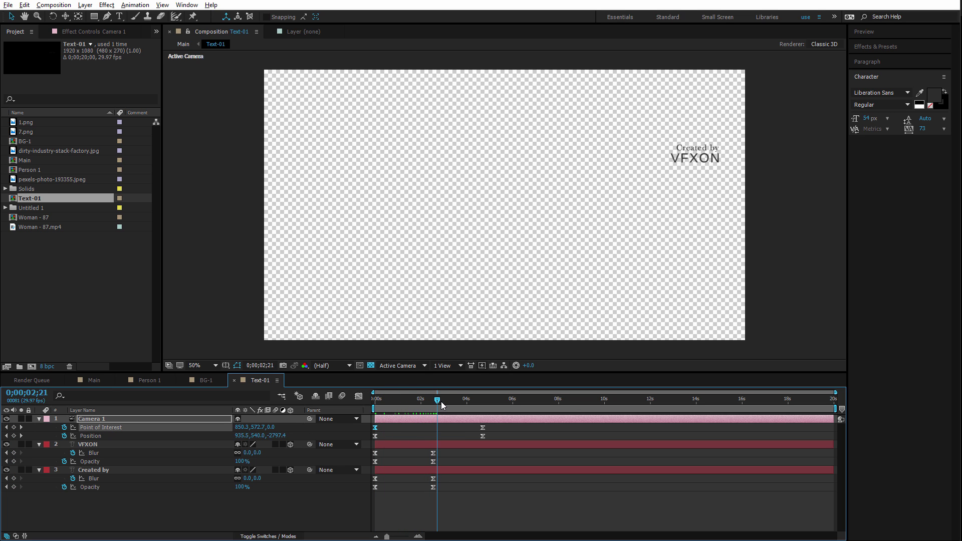
key(space)
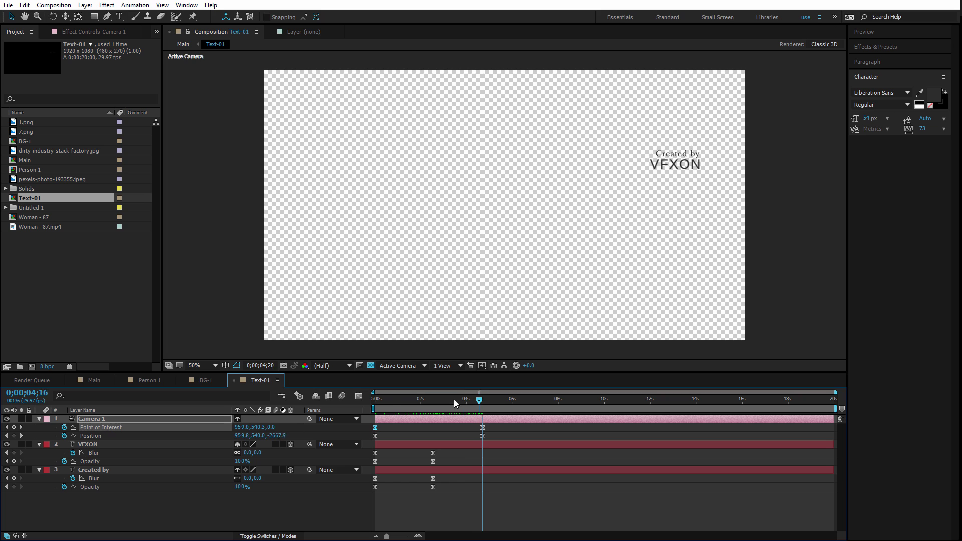
key(Home)
key(space)
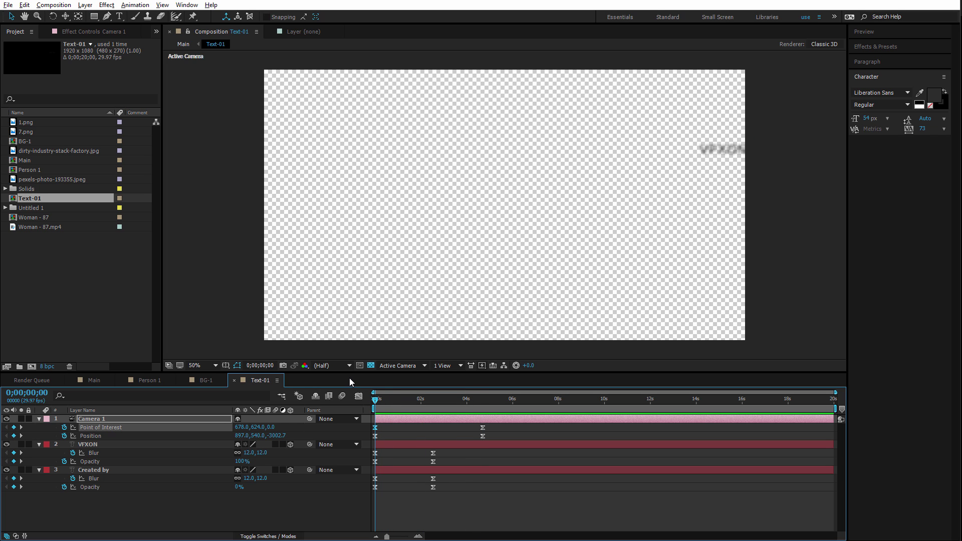
key(space)
Convert the camera's Point of Interest and Position keyframes to linear and preview the animation.
drag(495, 428, 373, 439)
ctrl+click(375, 437)
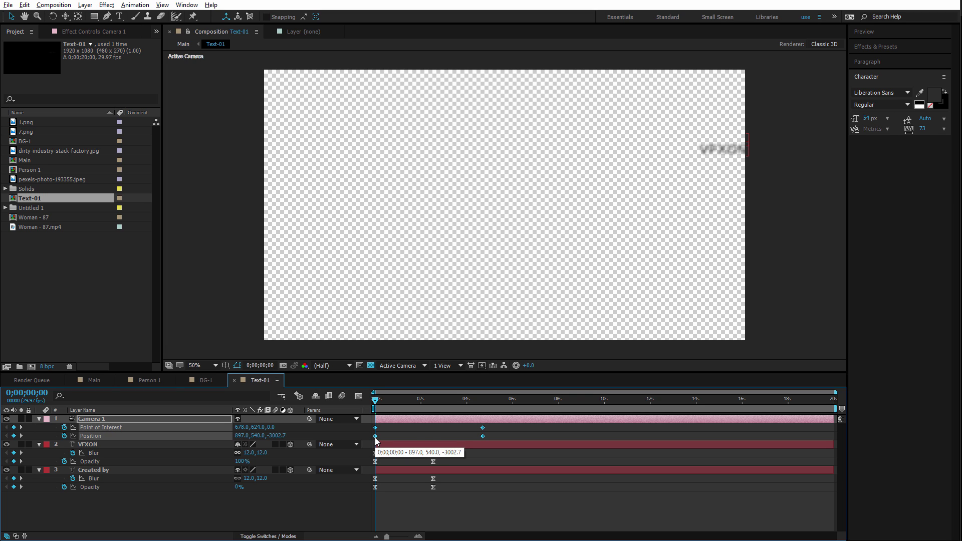
key(space)
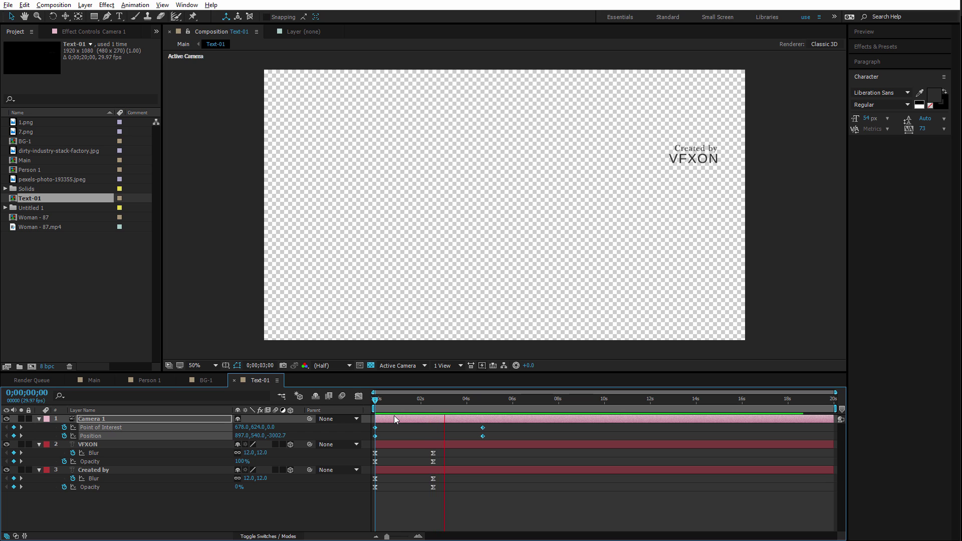
key(space)
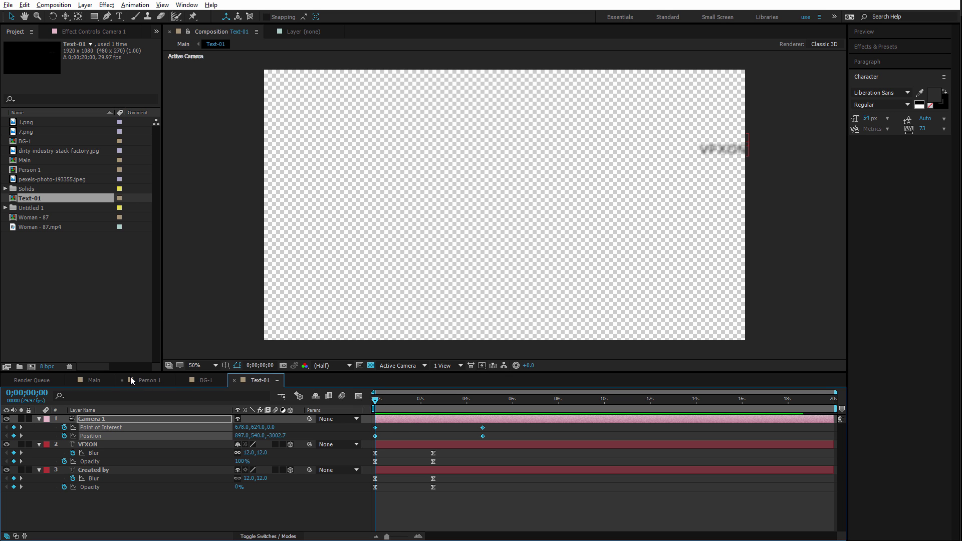
In Main, pre-compose every layer below the camera as Scene01 with all attributes moved, and open the Scene01 composition.
click(103, 380)
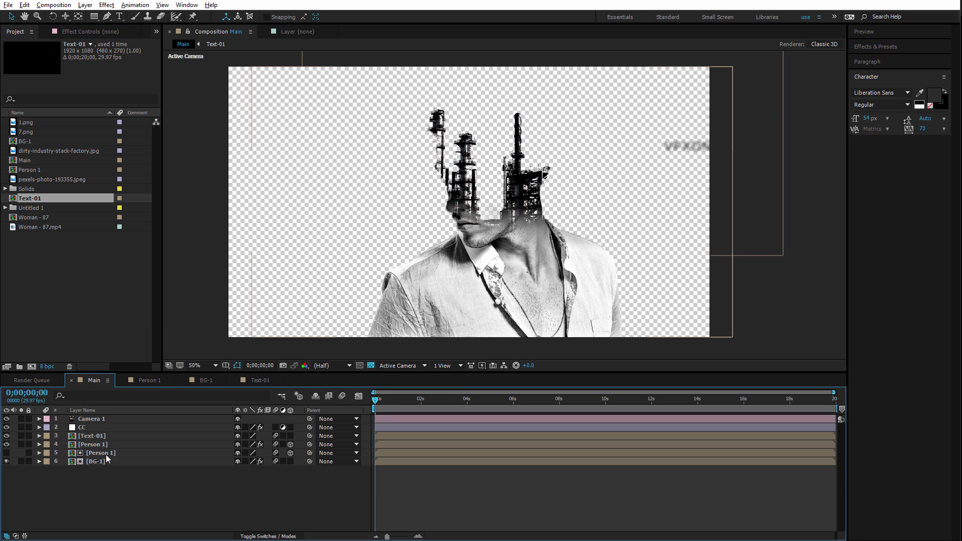
click(107, 455)
shift+click(92, 428)
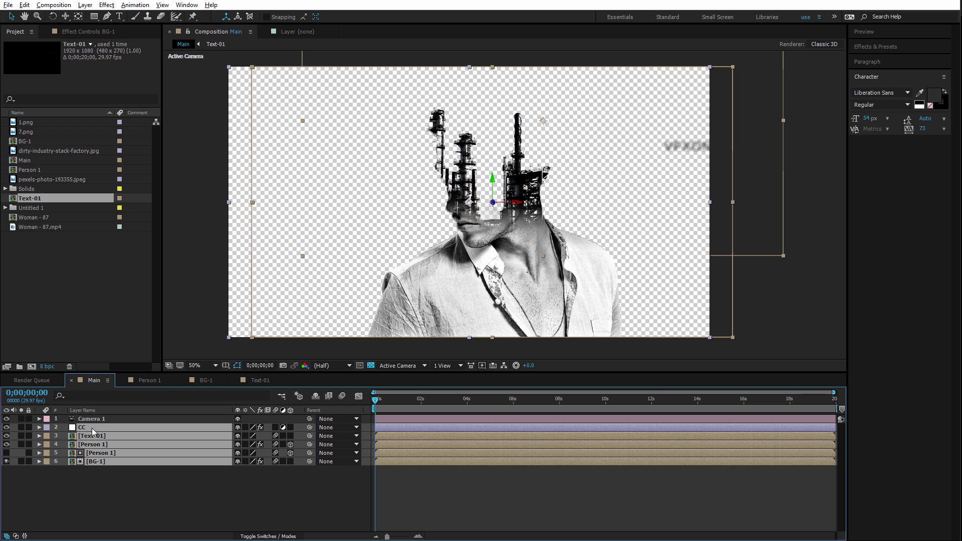
right_click(92, 428)
click(149, 341)
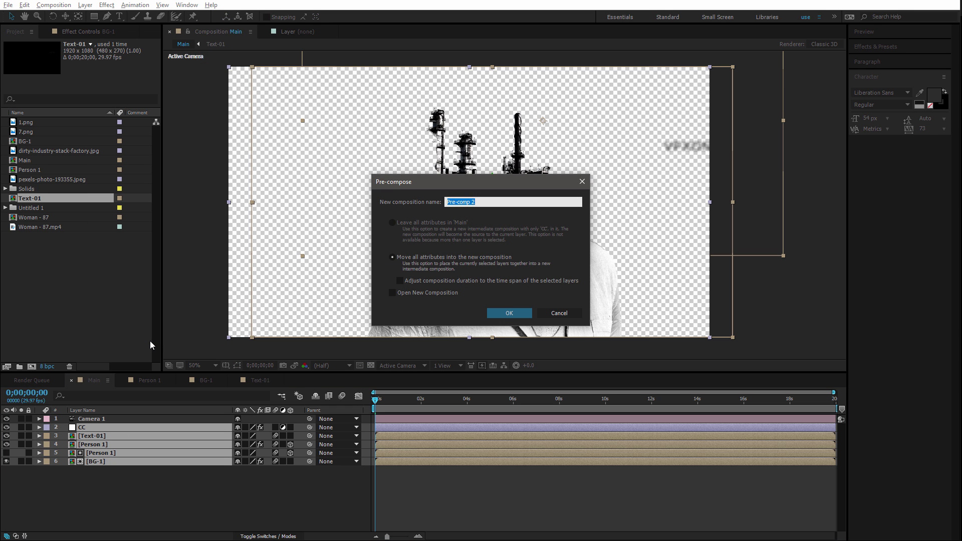
text(Scene01)
key(Return)
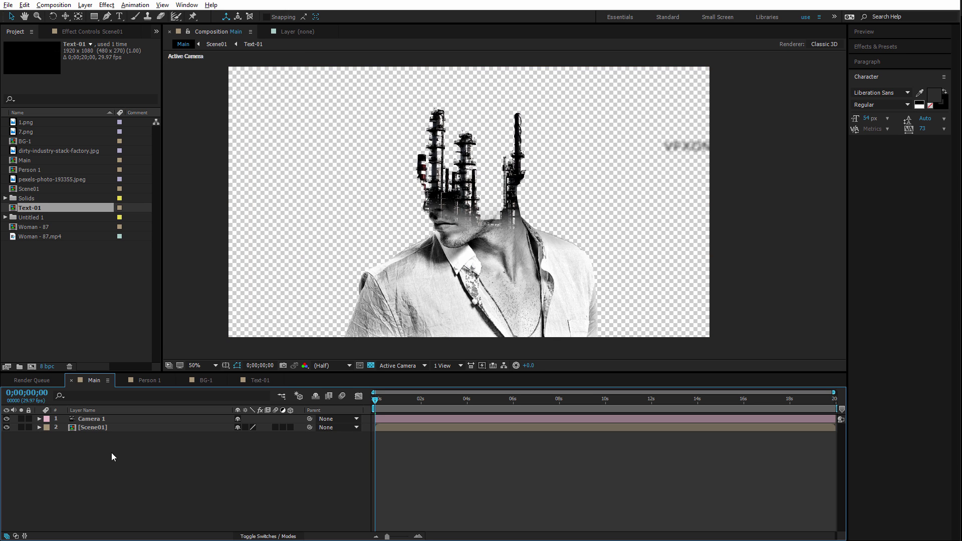
double_click(110, 428)
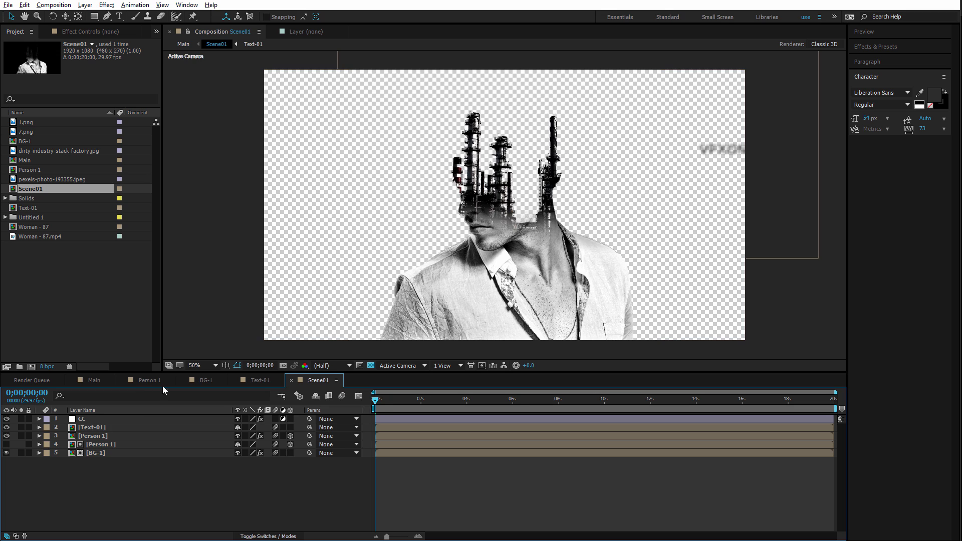
In Scene01, set a Position keyframe for the BG-1 layer at the first frame.
click(203, 379)
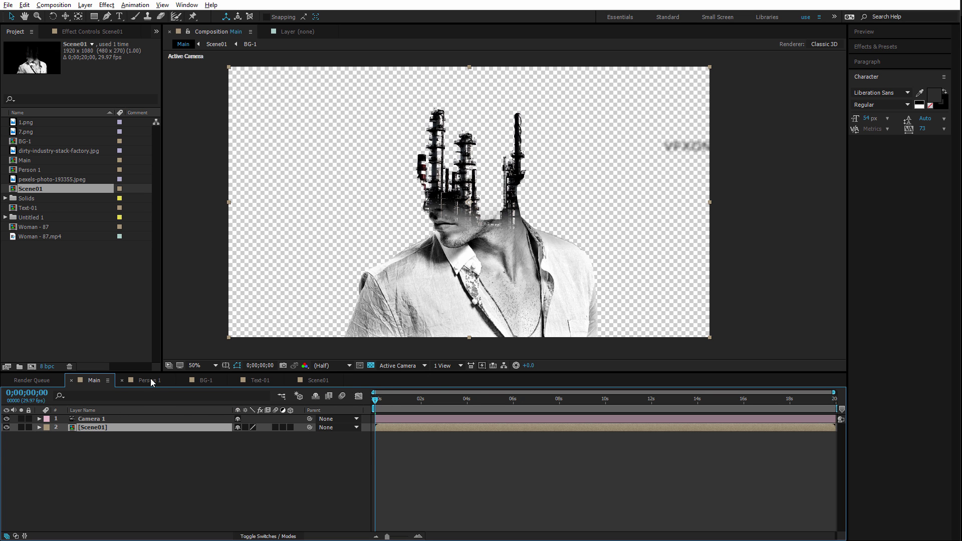
click(319, 380)
click(101, 452)
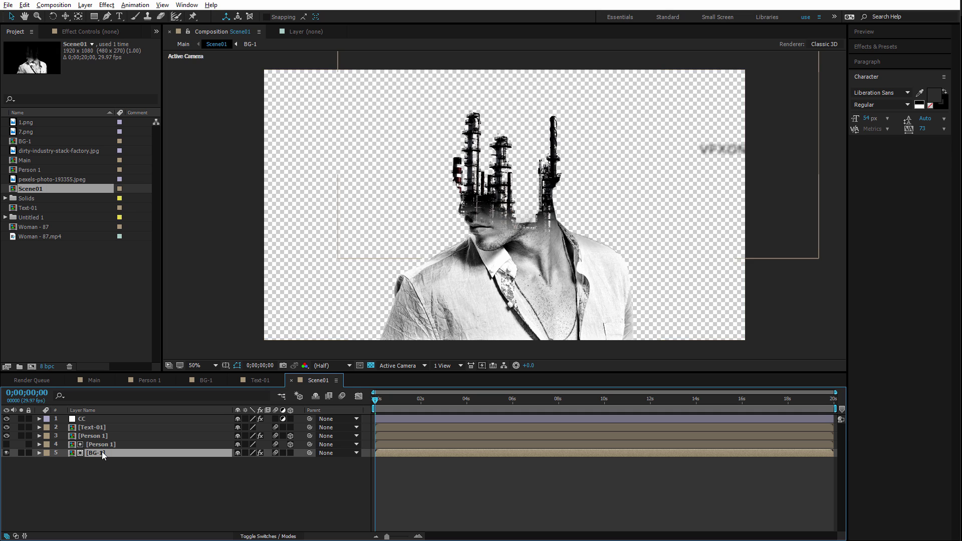
mouse_move(497, 197)
mouse_down()
mouse_move(486, 197)
mouse_move(504, 193)
mouse_up()
key(ctrl+z)
key(p)
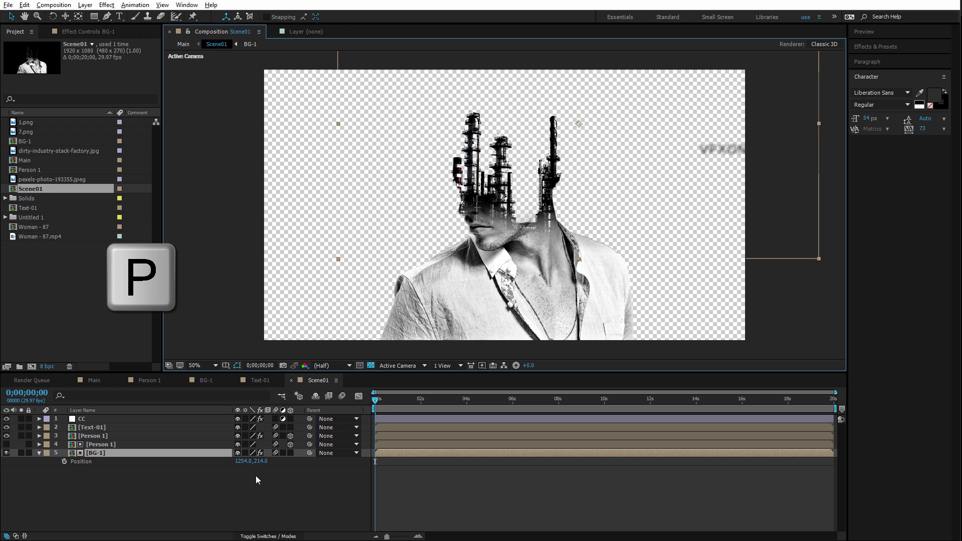
click(64, 461)
drag(430, 401, 464, 399)
Move Camera 1 out of the Main composition and paste it above the CC layer in Scene01.
click(105, 382)
click(98, 420)
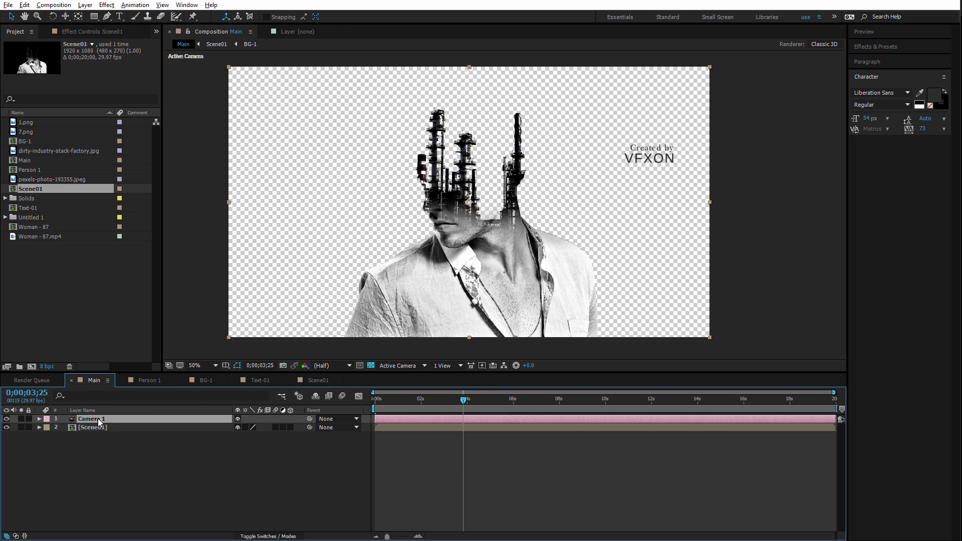
key(Delete)
click(325, 382)
click(92, 420)
key(ctrl+v)
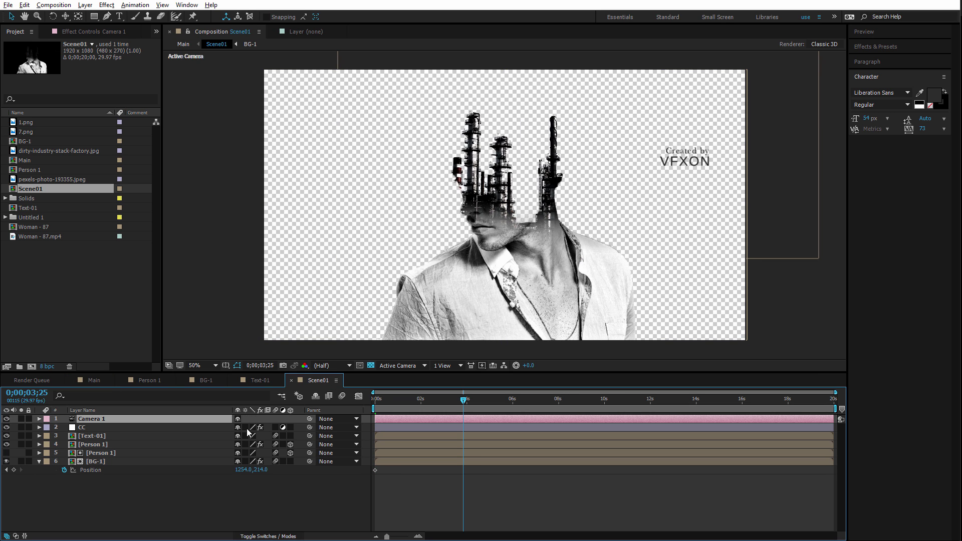
At 0;00;03;21, shift the BG-1 layer horizontally to Position 1362, 214 as its second keyframe.
drag(393, 396, 459, 401)
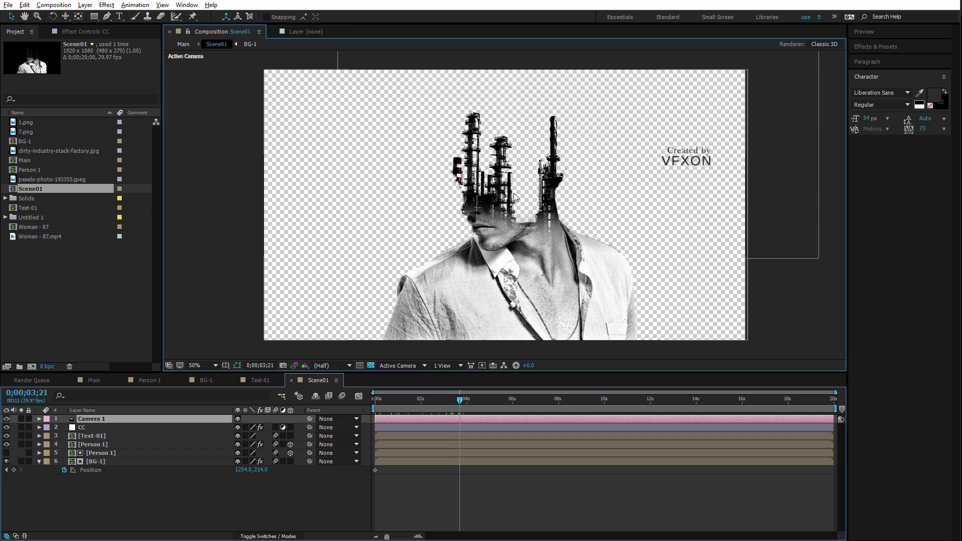
drag(516, 196, 527, 197)
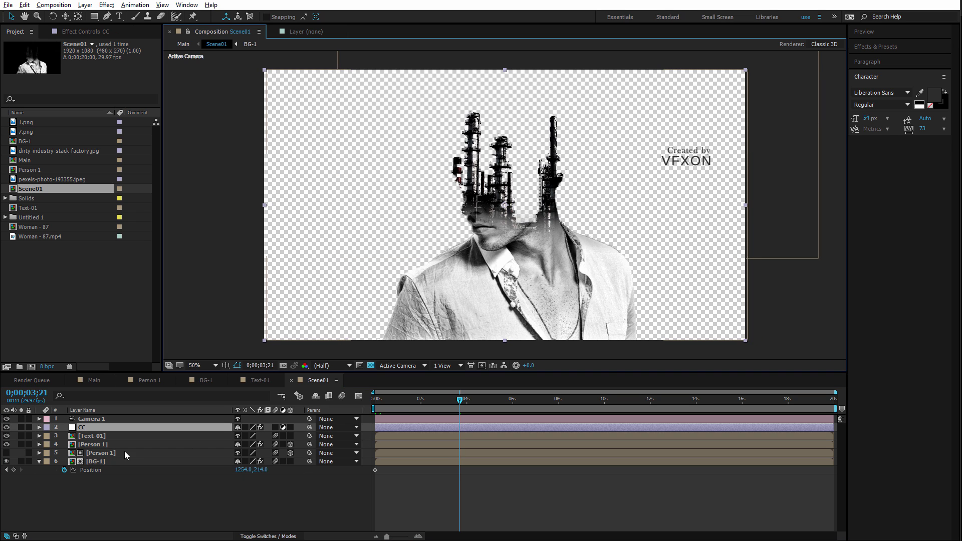
click(106, 461)
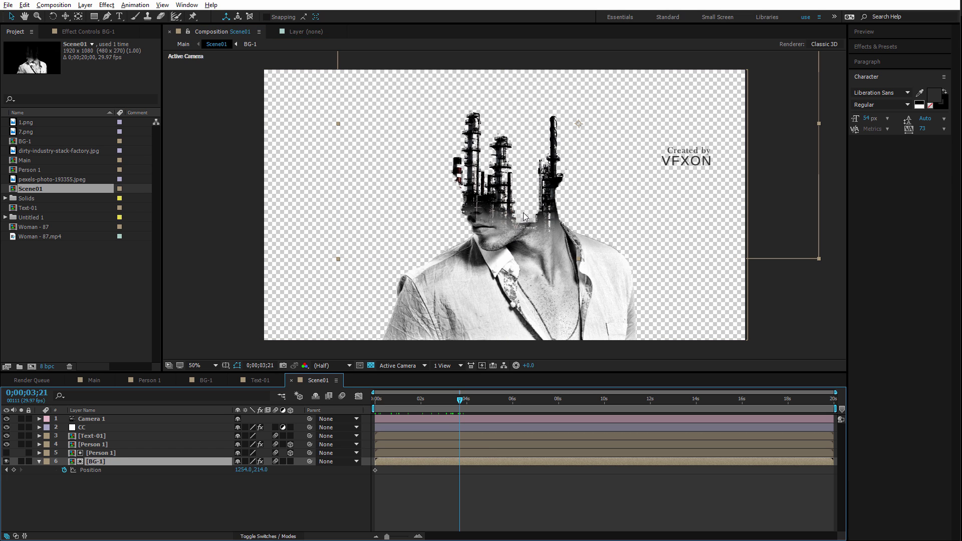
drag(528, 214, 550, 212)
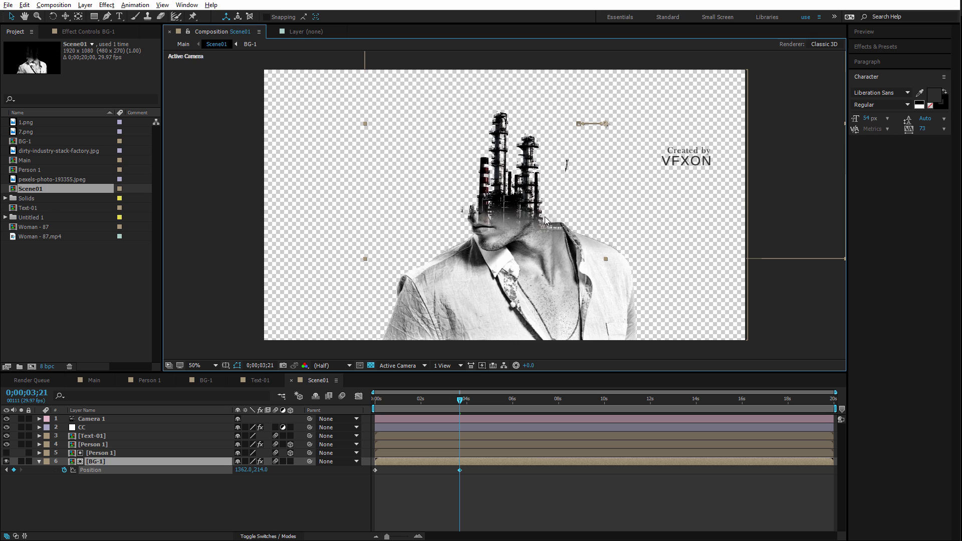
Keyframe BG-1's Scale at 107% at 0;00;03;21 and at 100% at the first frame.
click(211, 485)
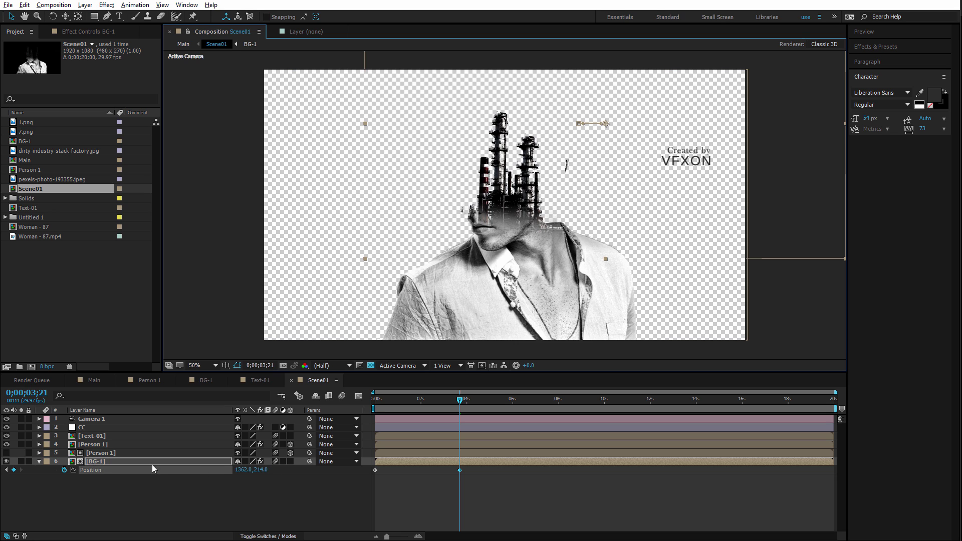
key(s)
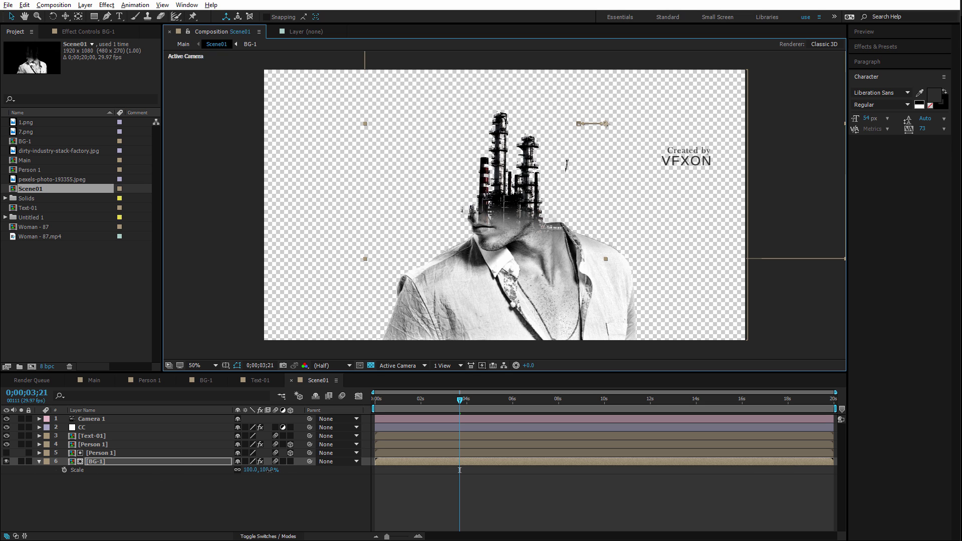
drag(270, 470, 272, 470)
click(64, 470)
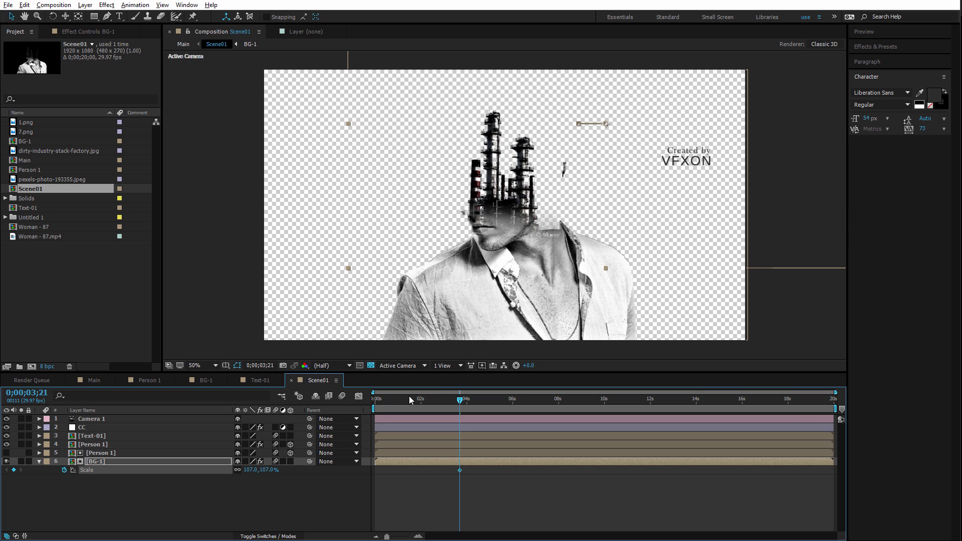
key(Home)
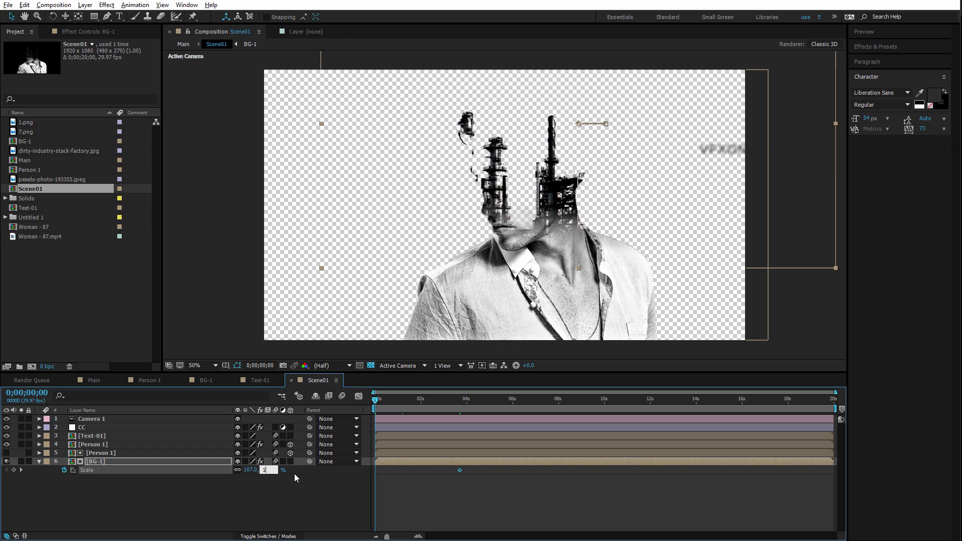
text(100)
key(Return)
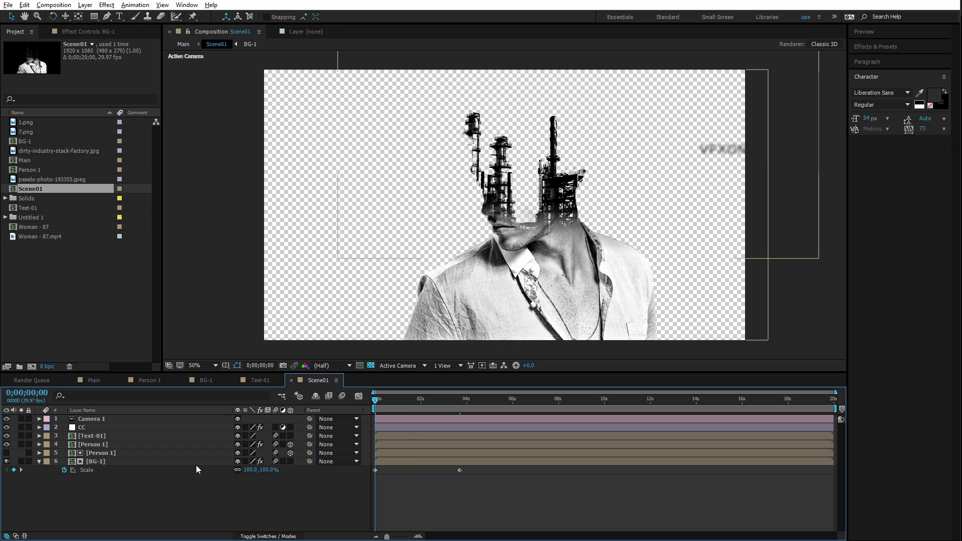
Show BG-1's Position and Scale together, shorten the work area to end just past their last keyframes, and preview the animation.
click(155, 462)
key(shift+p)
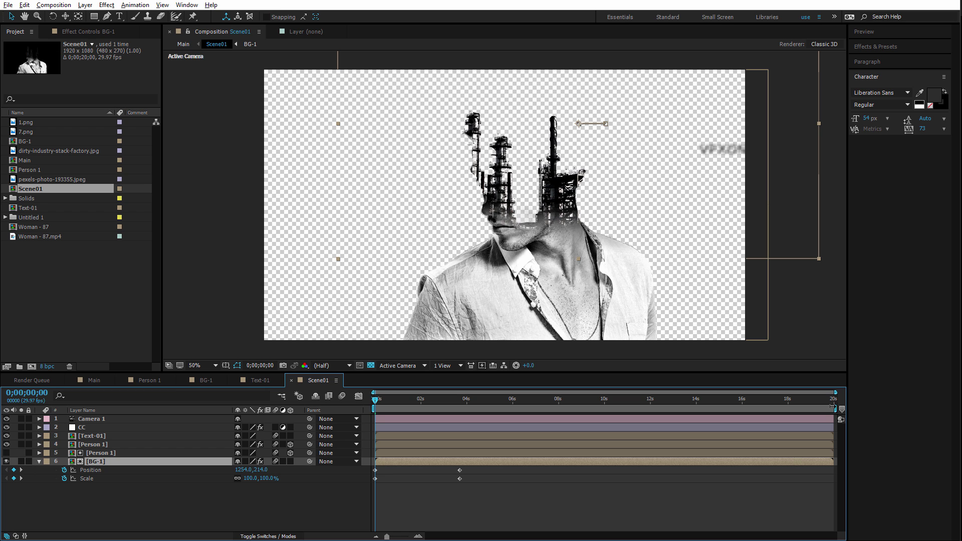
drag(835, 407, 485, 402)
key(space)
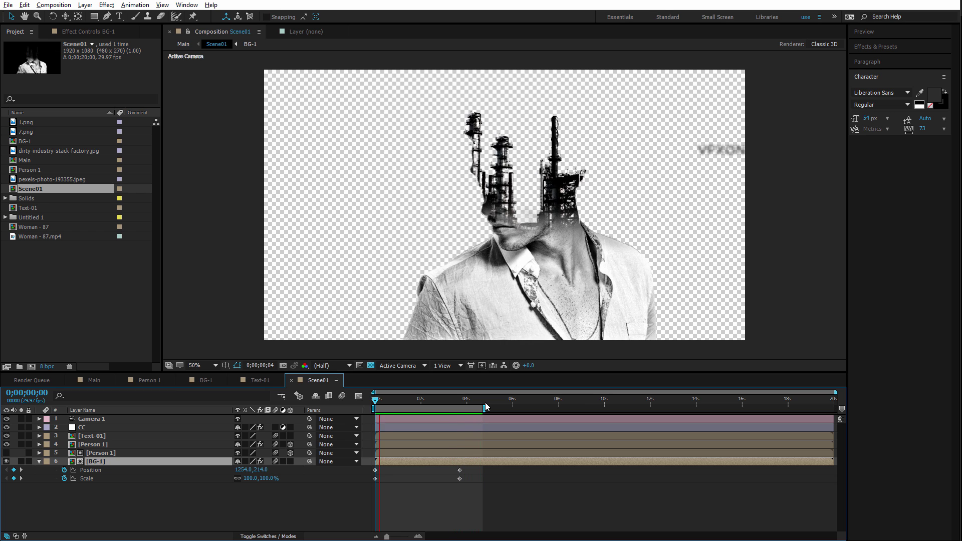
key(space)
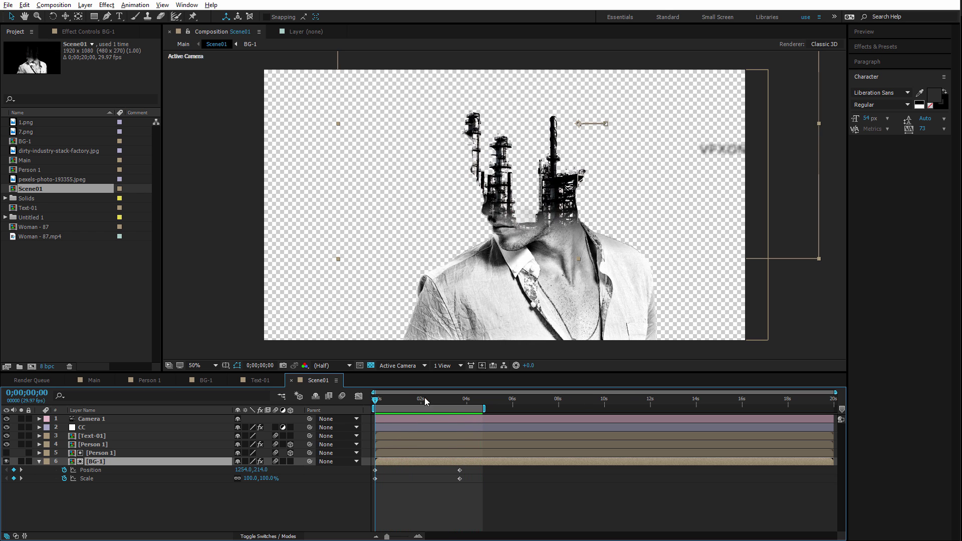
drag(381, 400, 412, 401)
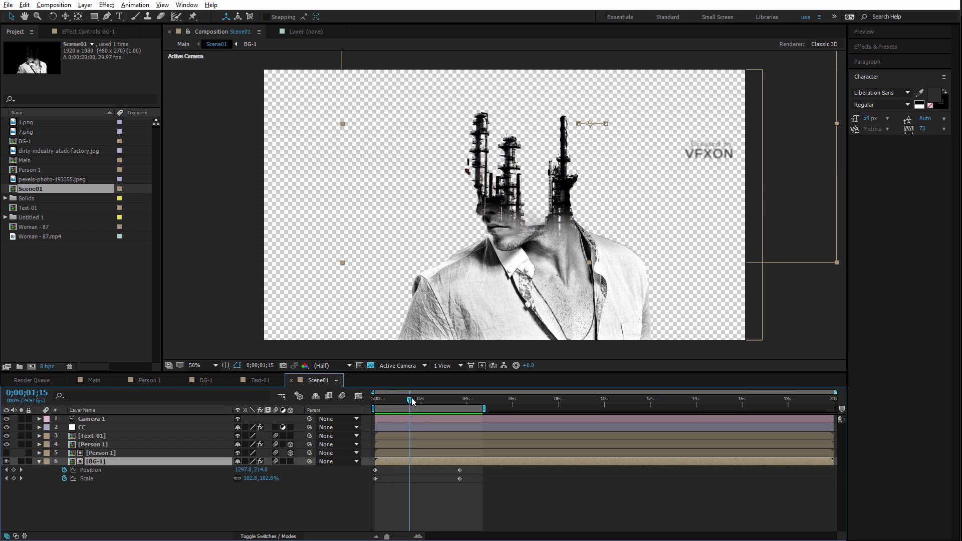
In the Main composition, create a pale yellow (FFF4B9) solid named BG.
click(94, 381)
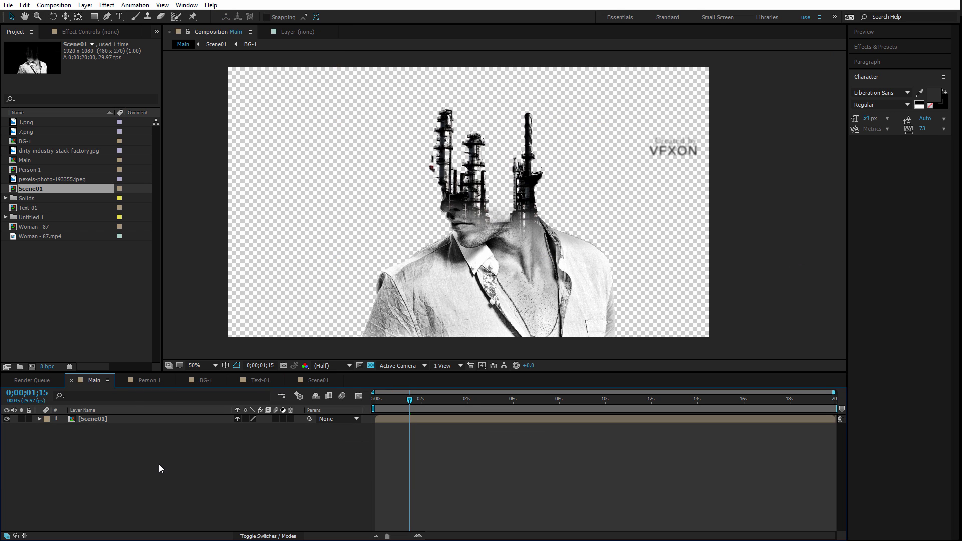
right_click(159, 466)
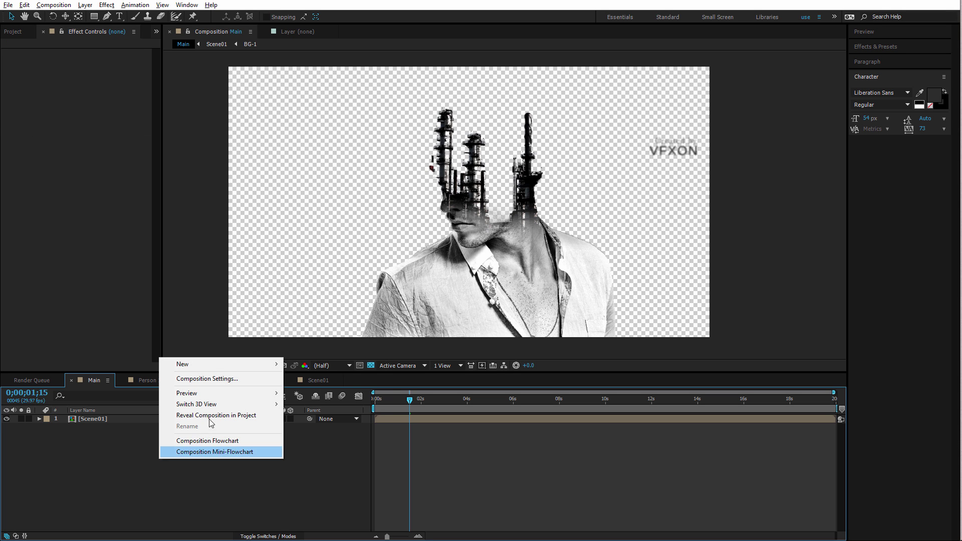
mouse_move(224, 368)
click(307, 390)
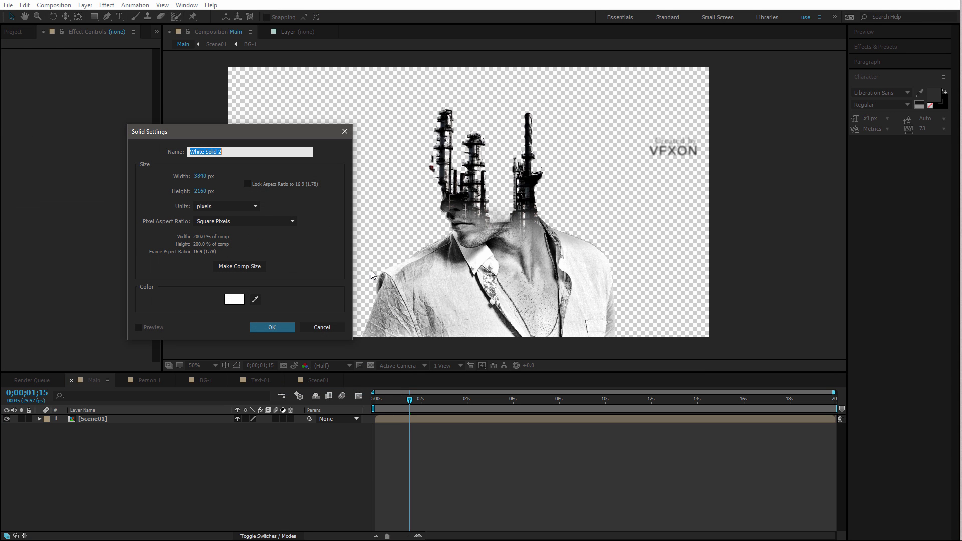
click(232, 300)
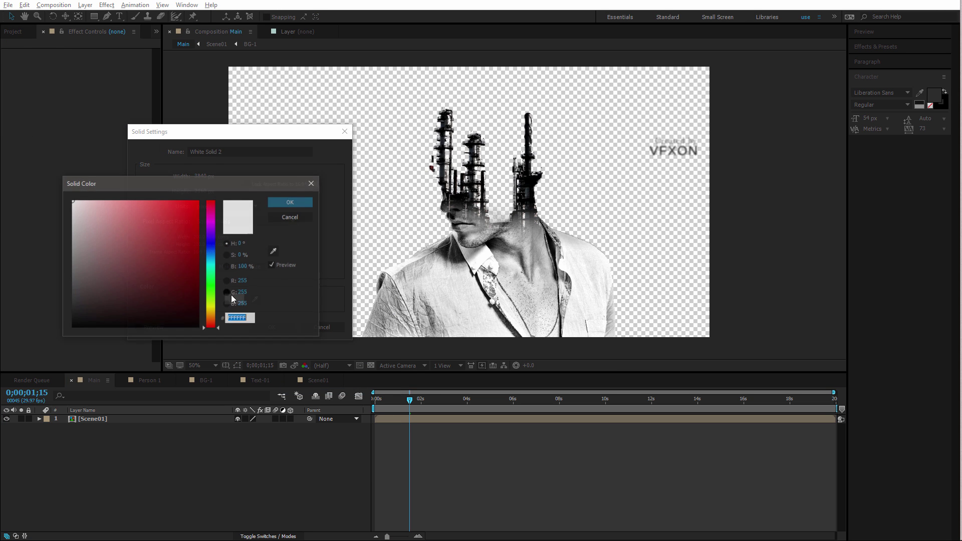
click(210, 312)
drag(211, 312, 209, 310)
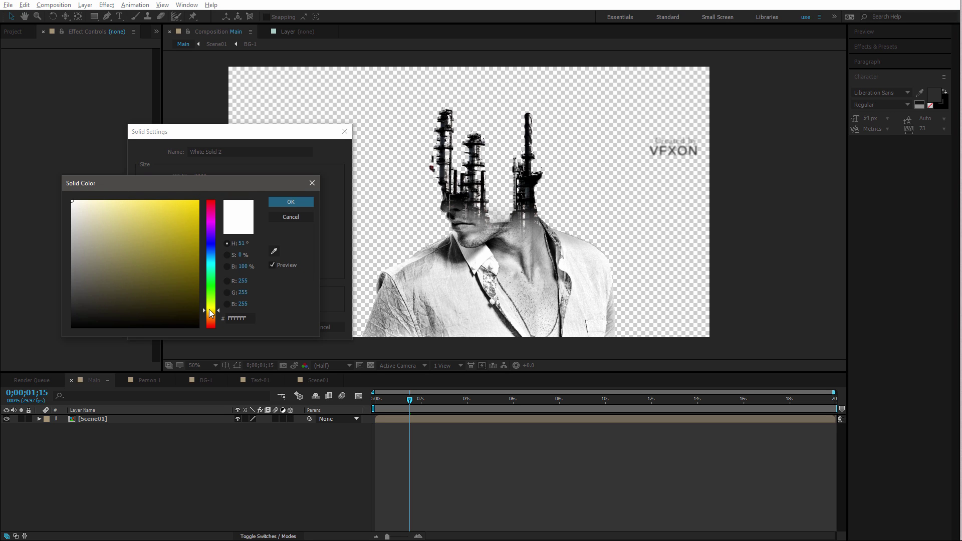
click(105, 200)
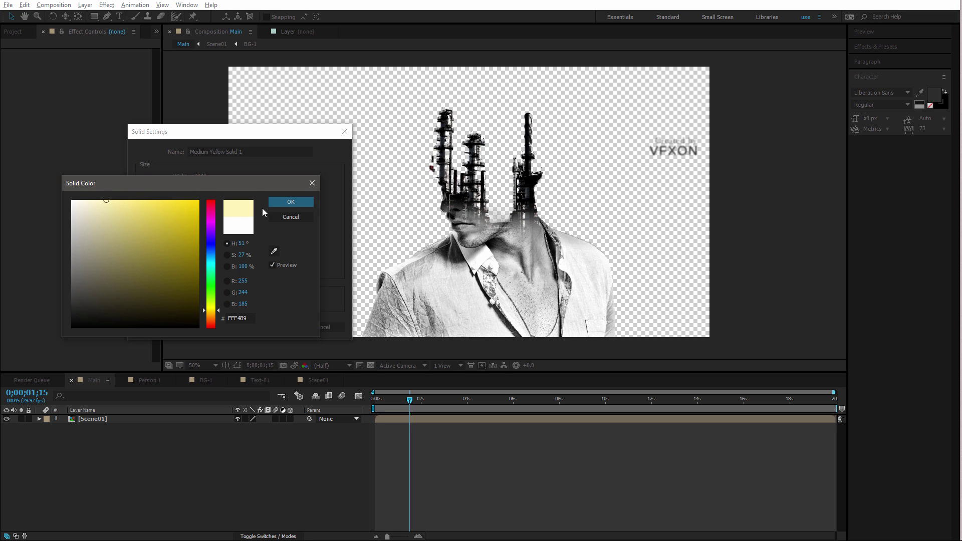
click(289, 202)
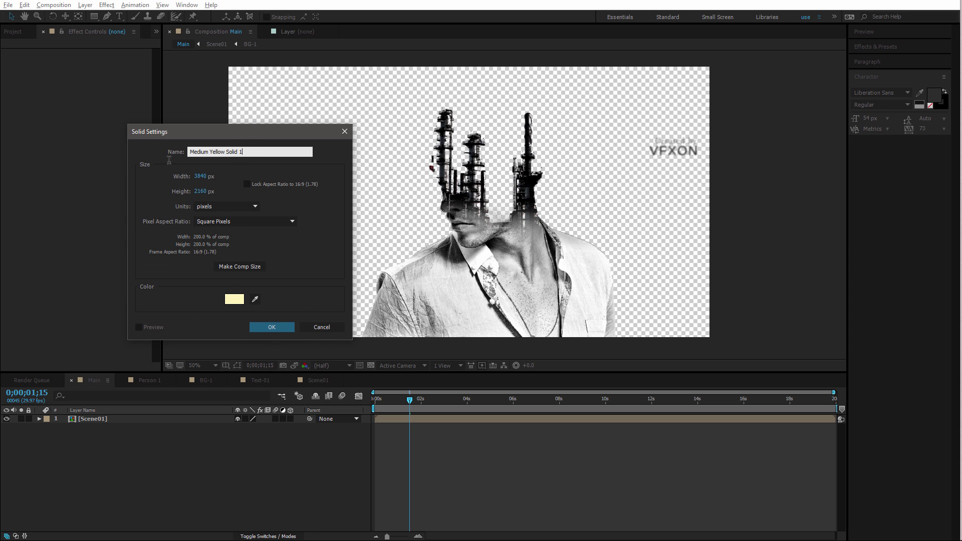
key(ctrl+a)
text(BG)
click(271, 326)
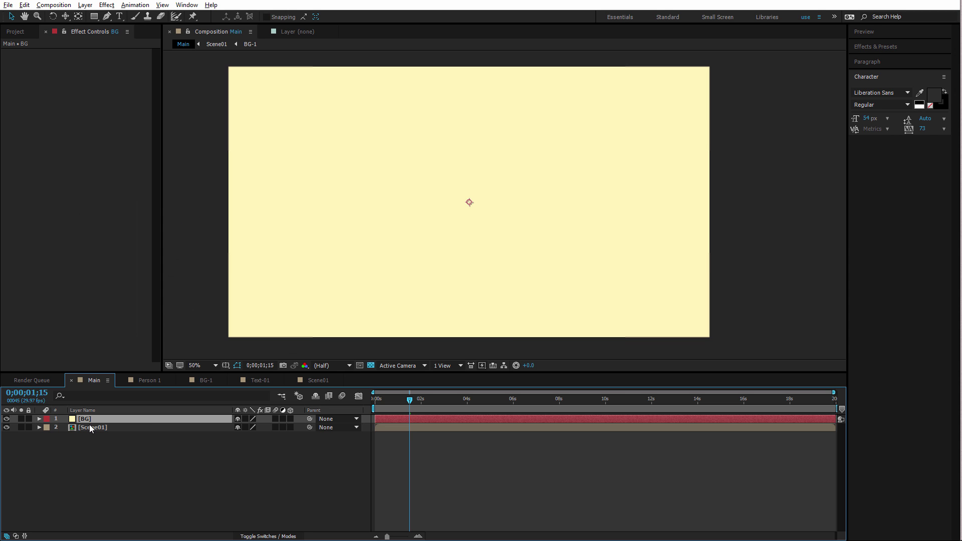
Place the BG solid beneath Scene01 and pre-compose it as Main-BG, leaving all attributes in Main.
drag(90, 428, 94, 440)
right_click(94, 429)
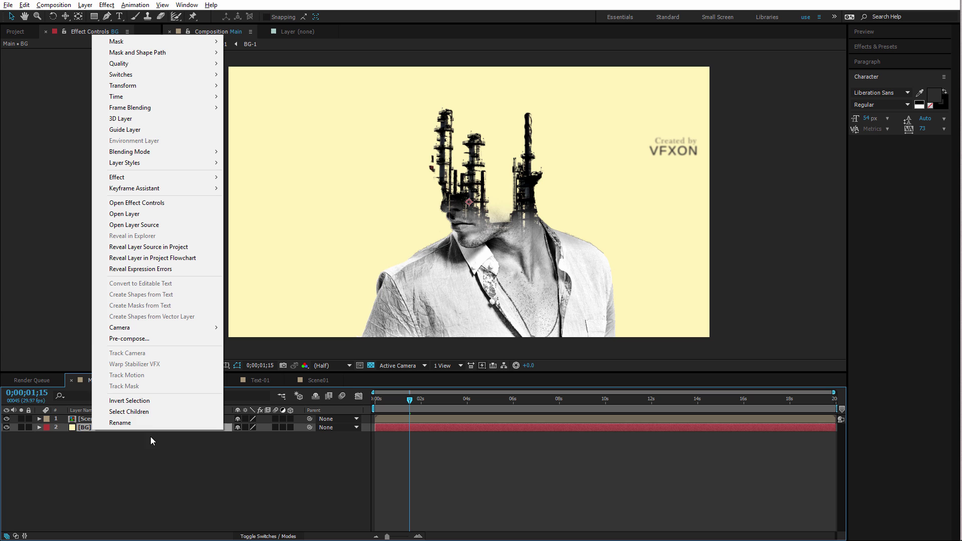
click(129, 339)
text(Main)
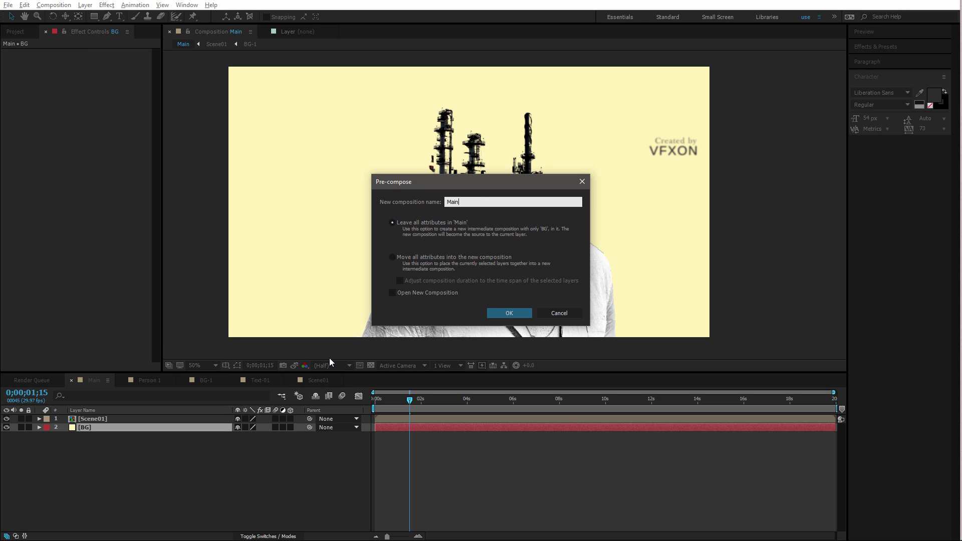
text(-BG)
key(Return)
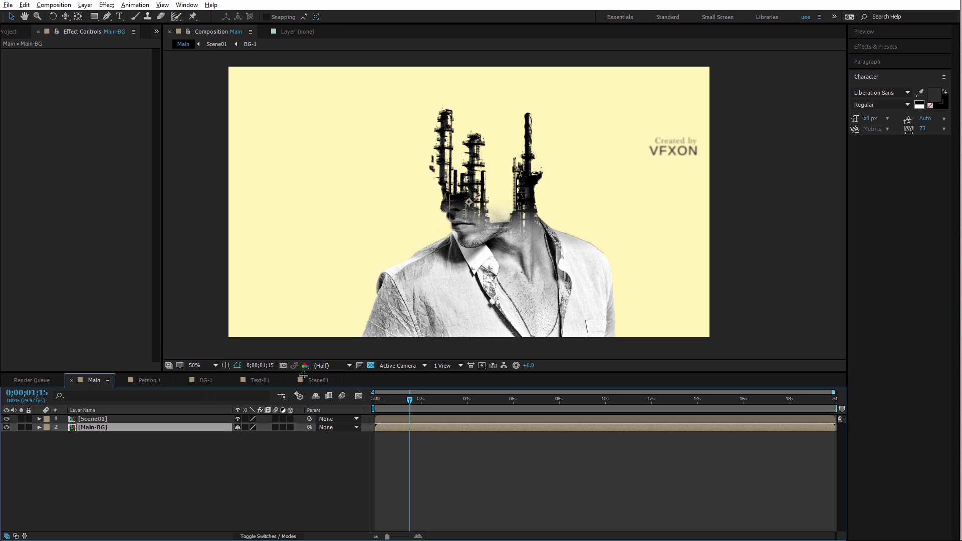
Open the Main-BG composition and apply the Gradient Ramp effect to its BG solid.
double_click(81, 426)
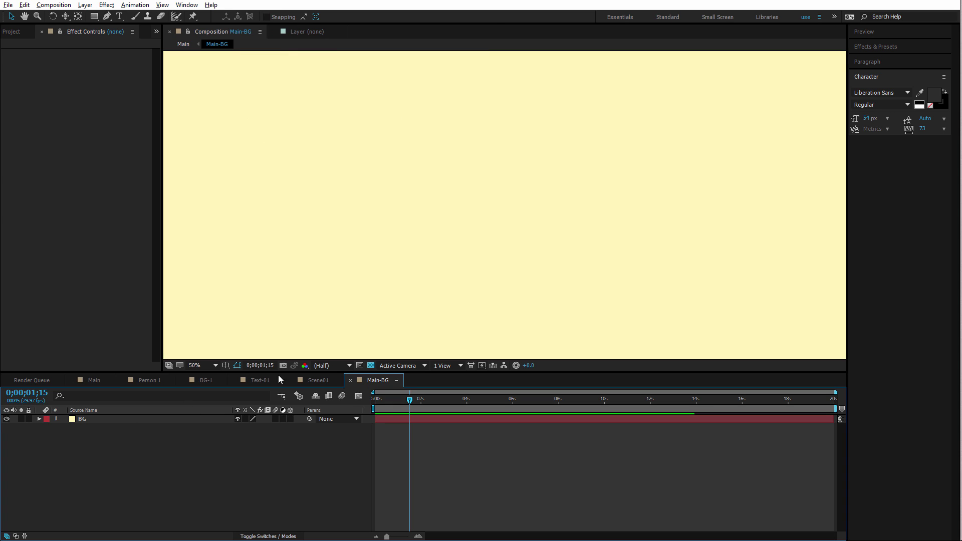
key(comma)
click(876, 48)
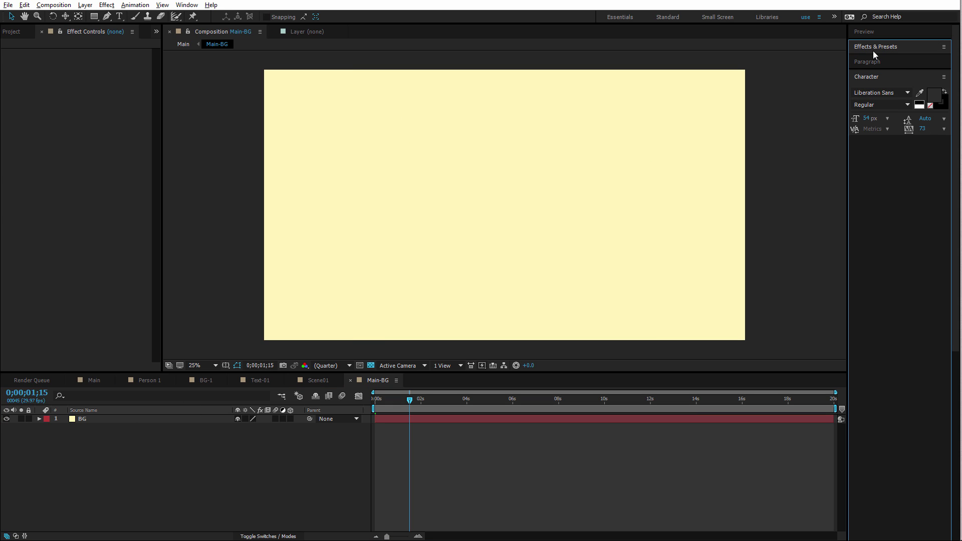
click(878, 59)
text(grad)
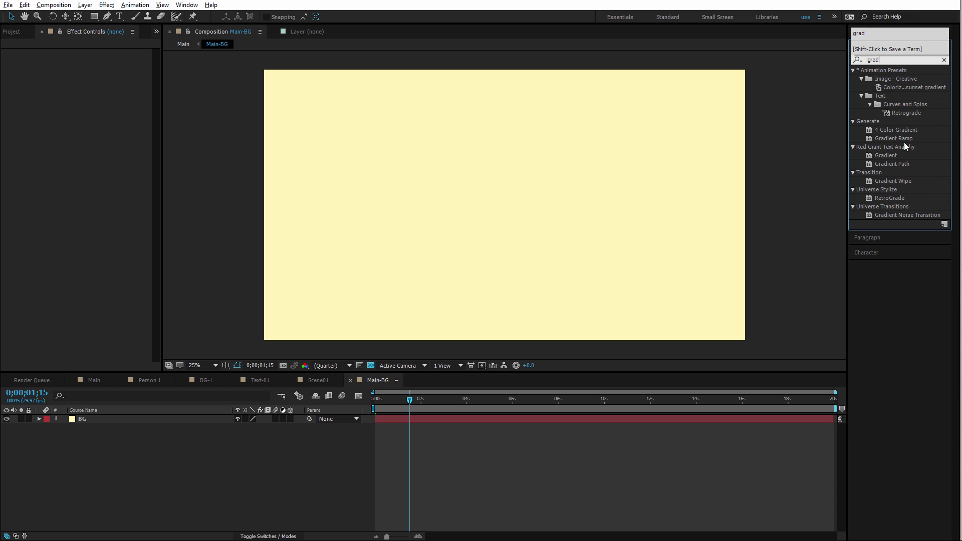
click(903, 139)
drag(907, 138, 118, 420)
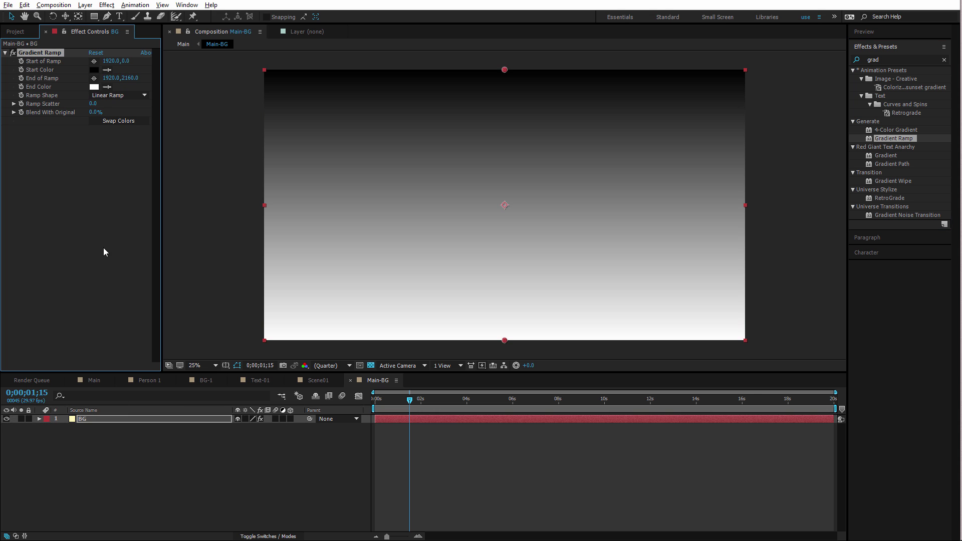
Set the X coordinate of the Gradient Ramp's Start of Ramp to 960.
click(108, 61)
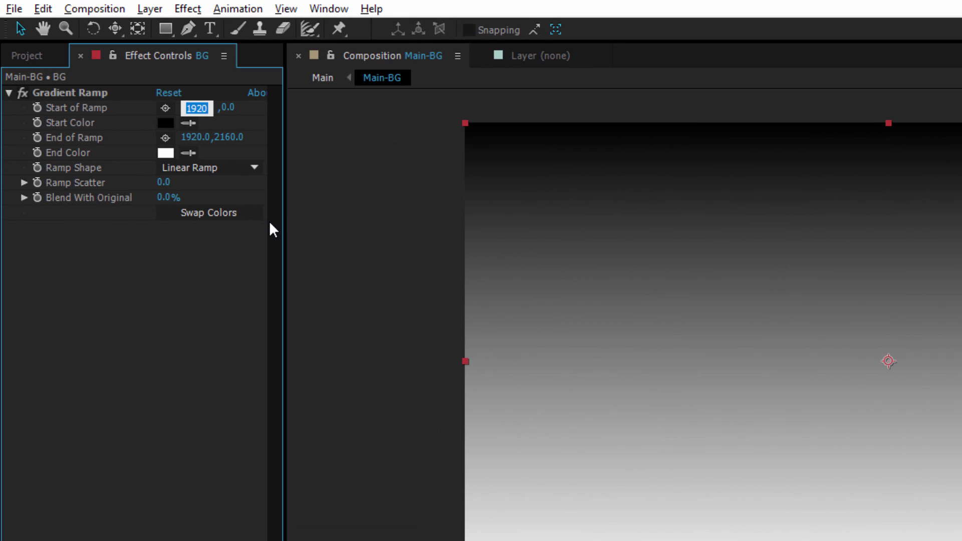
text(960)
key(Return)
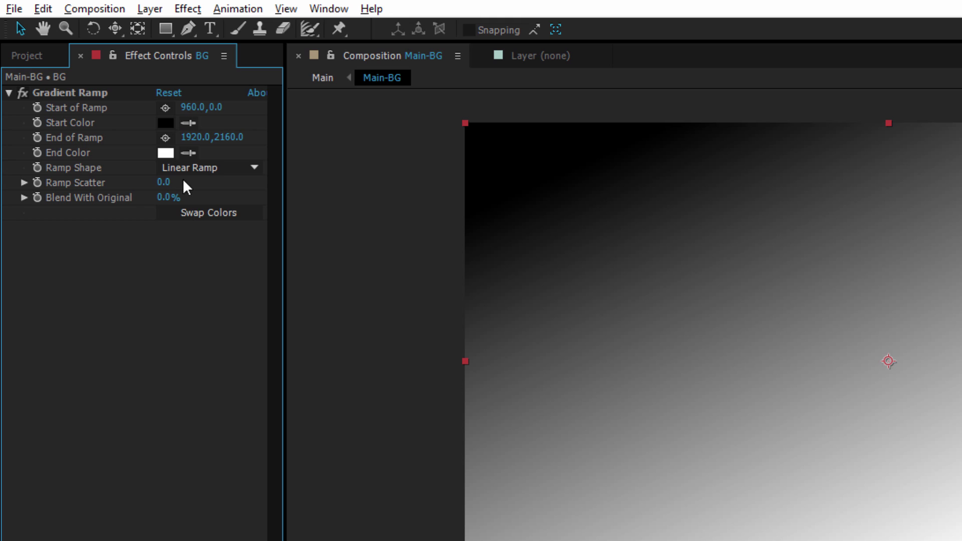
Set the Gradient Ramp's End of Ramp to 960, 1080.
click(191, 140)
text(960)
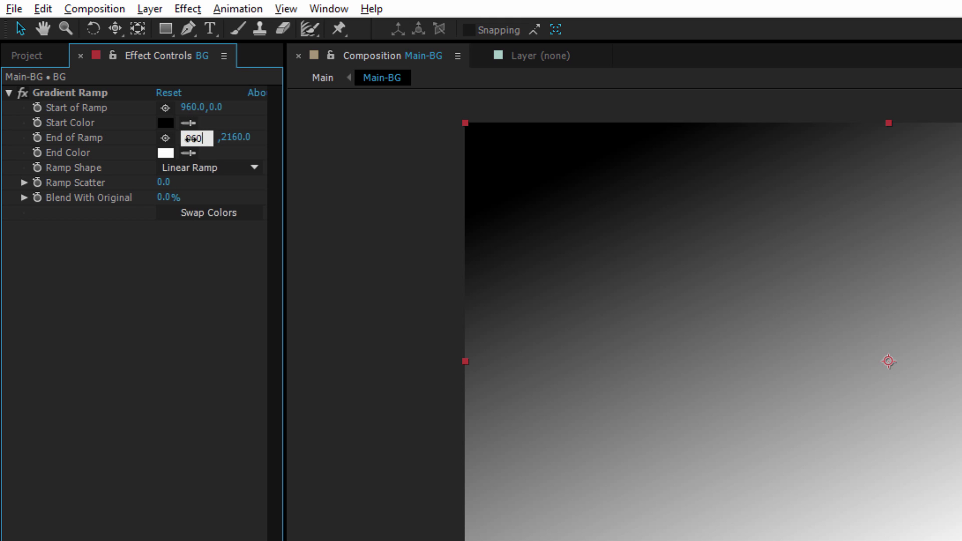
click(236, 137)
text(108)
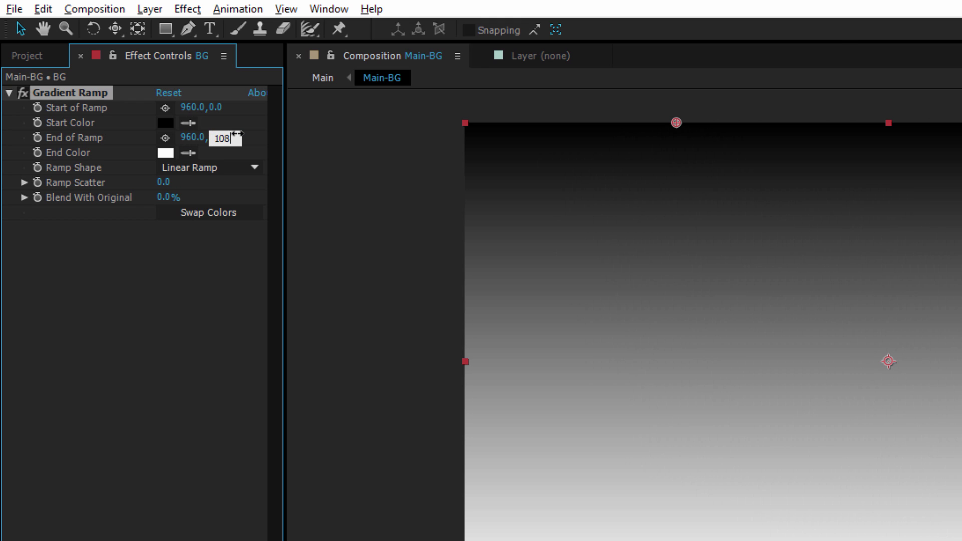
click(240, 233)
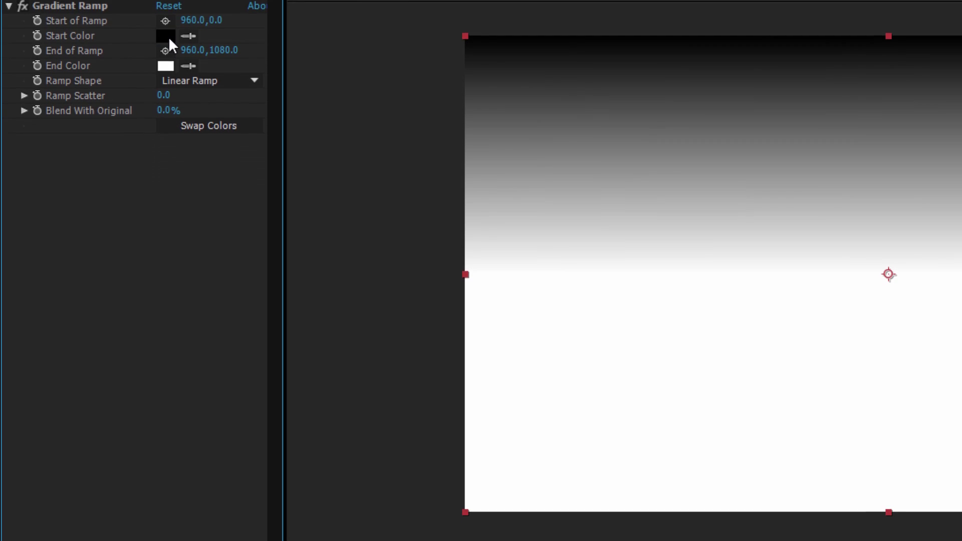
Set the Gradient Ramp's start color to FFFFF1 and its end color to EBEAD4.
click(165, 122)
text(FFFFF1)
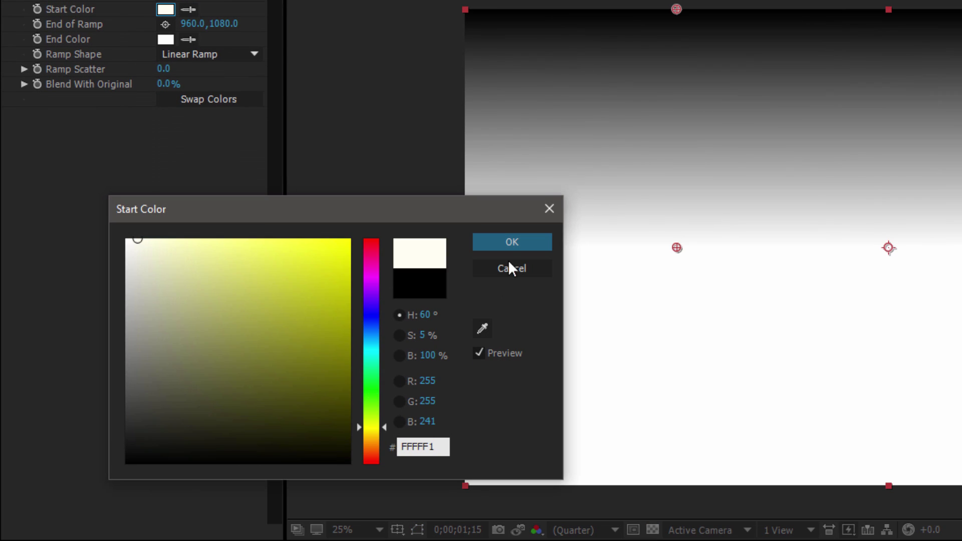
click(510, 243)
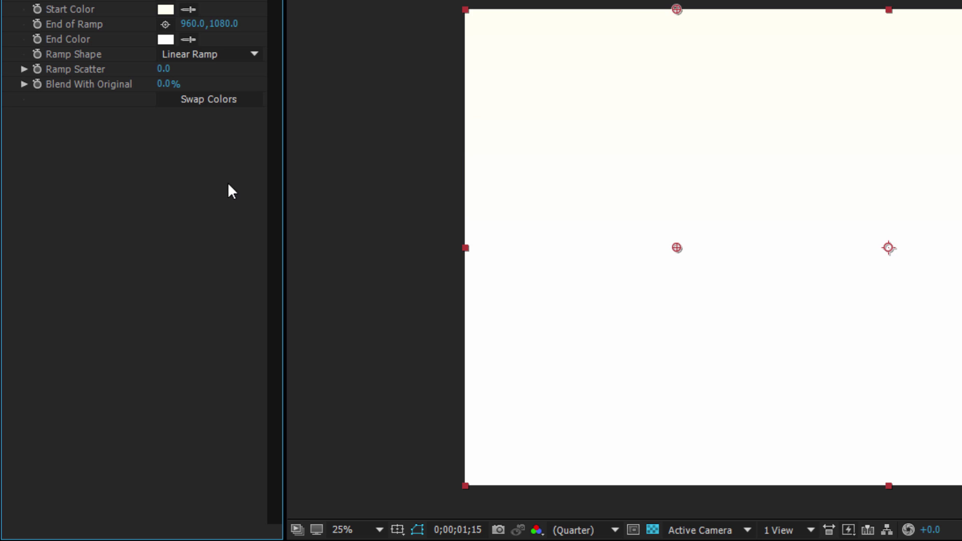
click(160, 41)
text(EBEAD4)
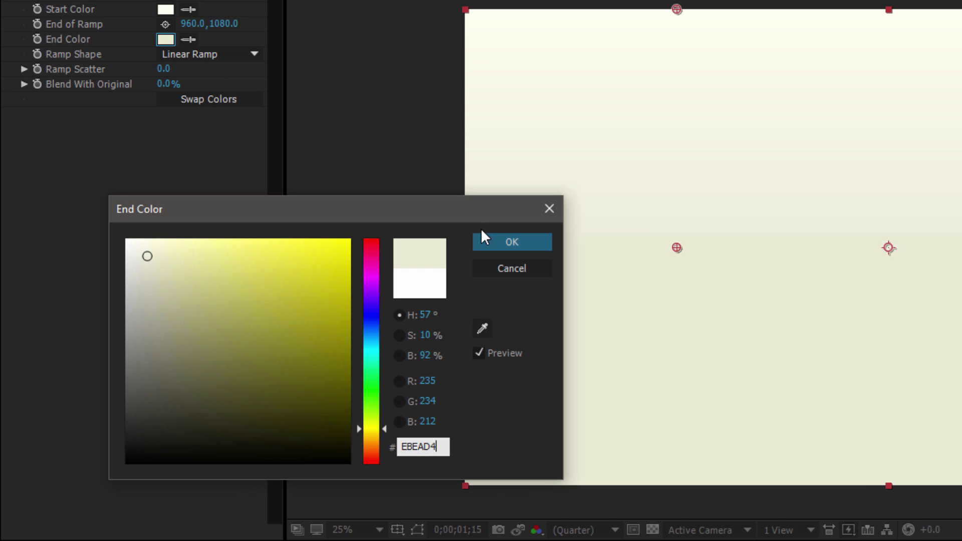
click(494, 242)
click(303, 257)
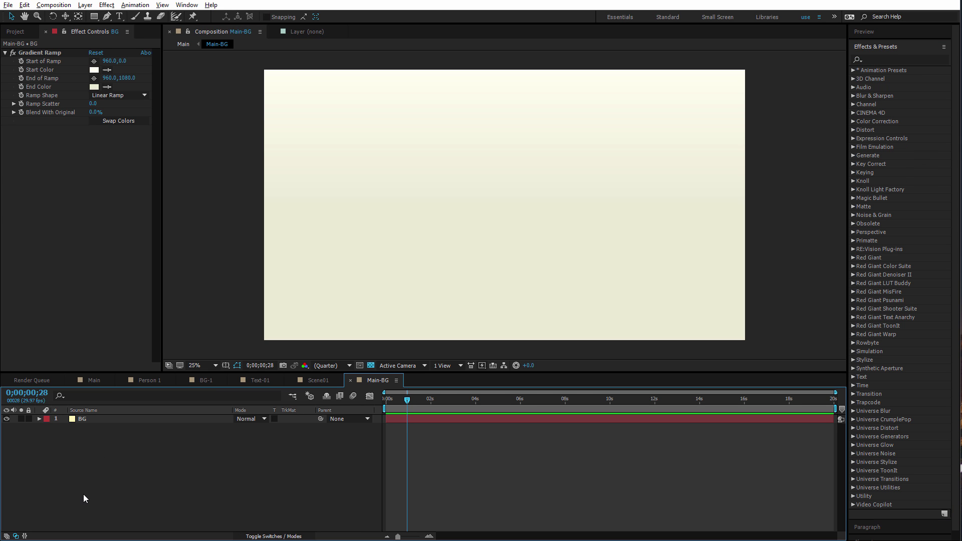
Create a black solid named Clouds in Main-BG and search the effects for "turb".
right_click(99, 462)
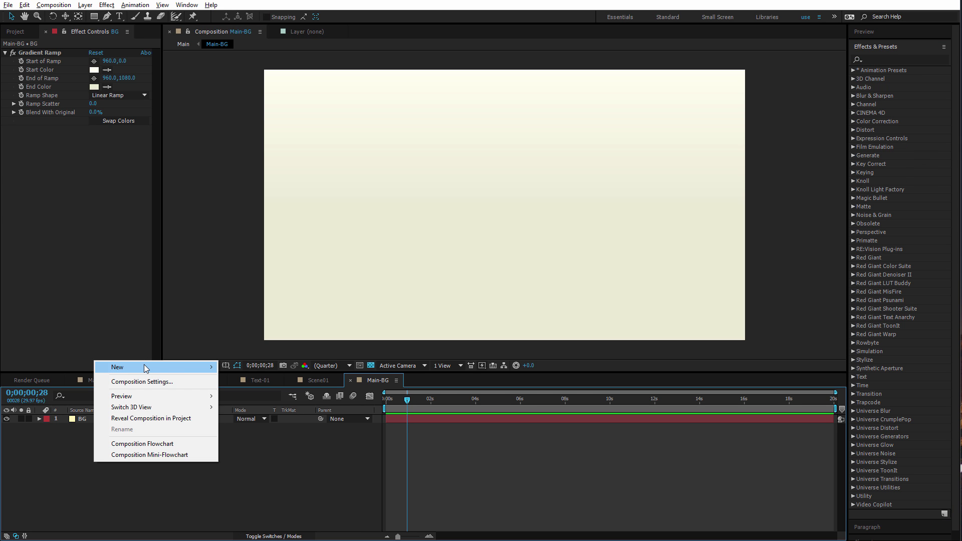
mouse_move(152, 367)
click(265, 393)
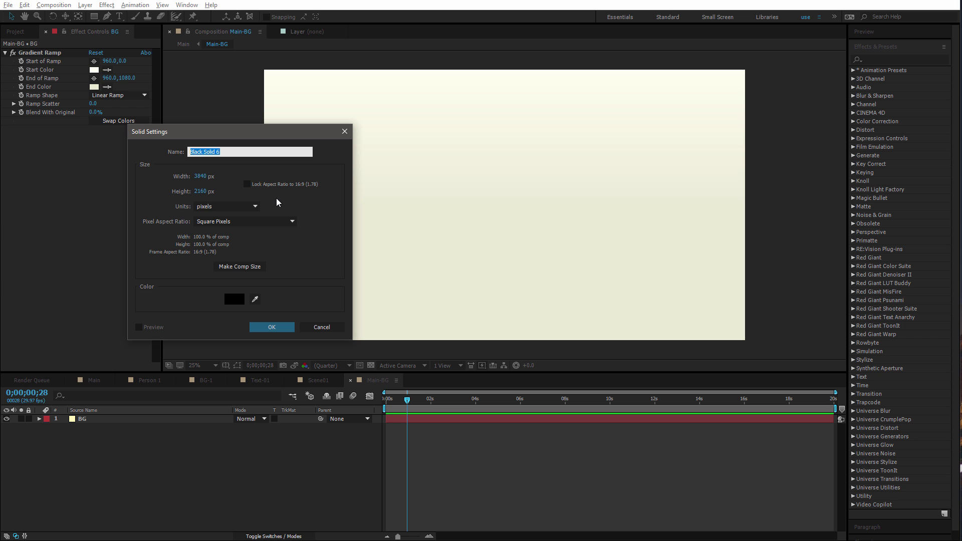
text(Clouds)
key(Return)
click(896, 60)
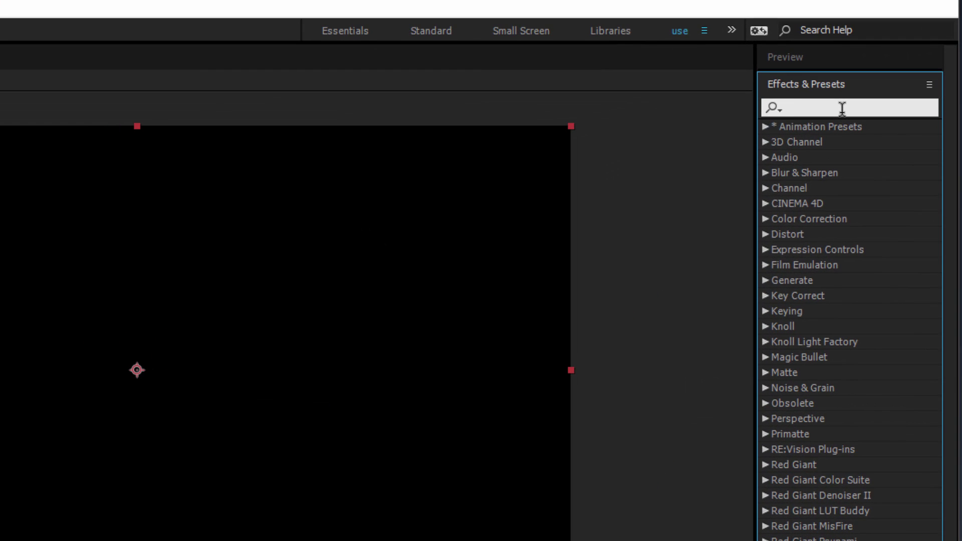
text(turb)
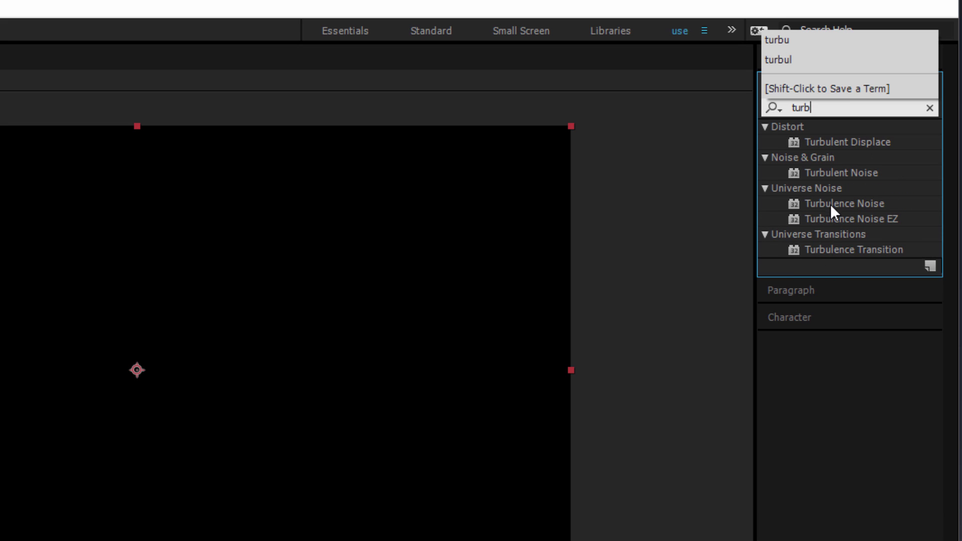
drag(831, 203, 126, 417)
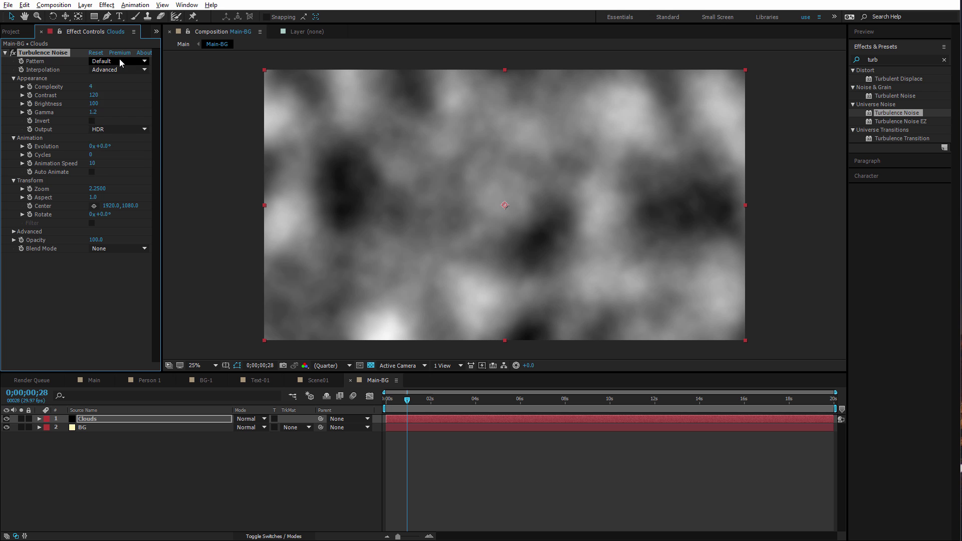
click(120, 61)
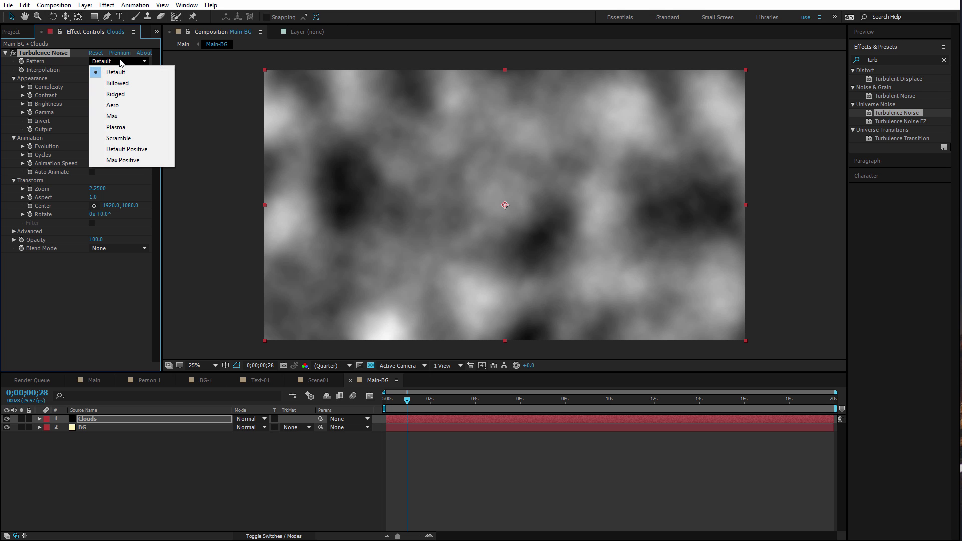
click(116, 72)
click(50, 52)
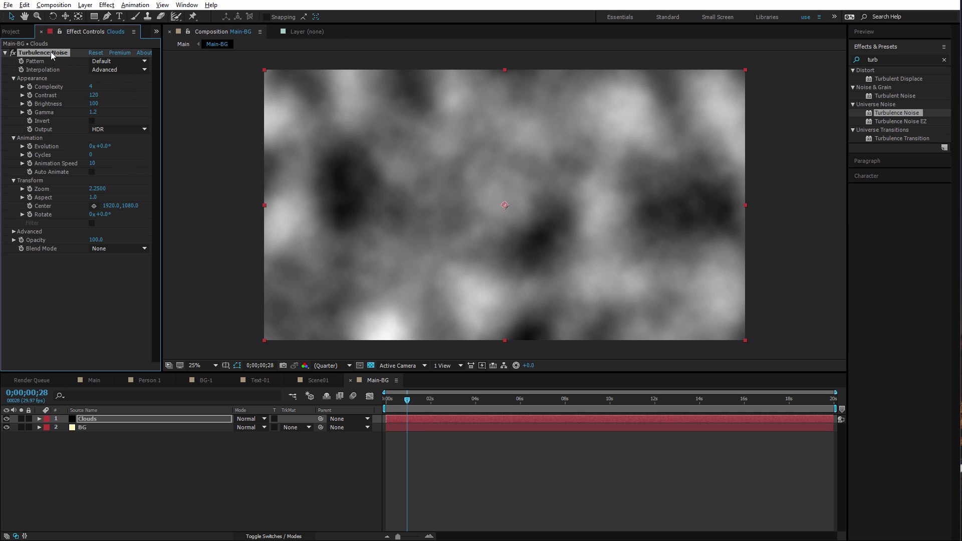
key(Delete)
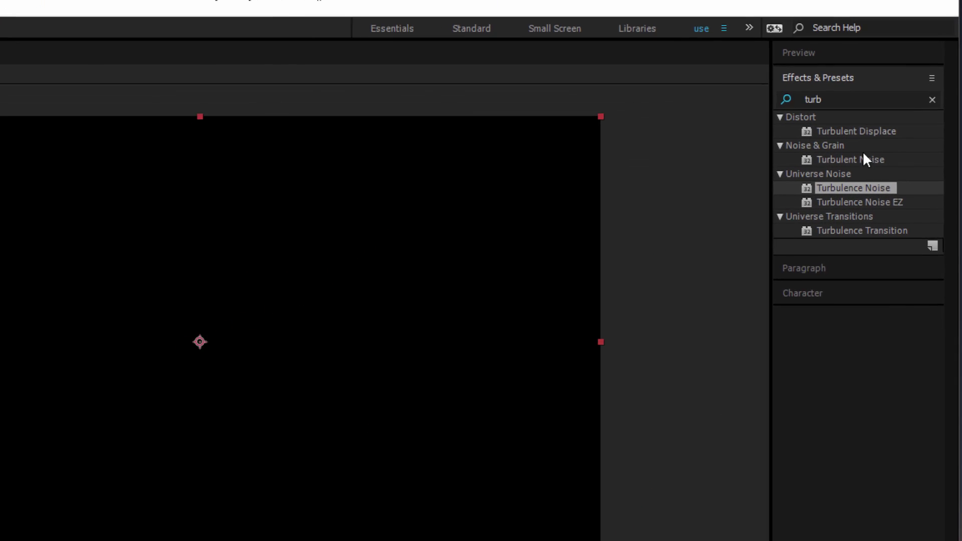
Apply the Turbulent Noise effect to the Clouds solid, with contrast 99 and brightness 44.
click(897, 95)
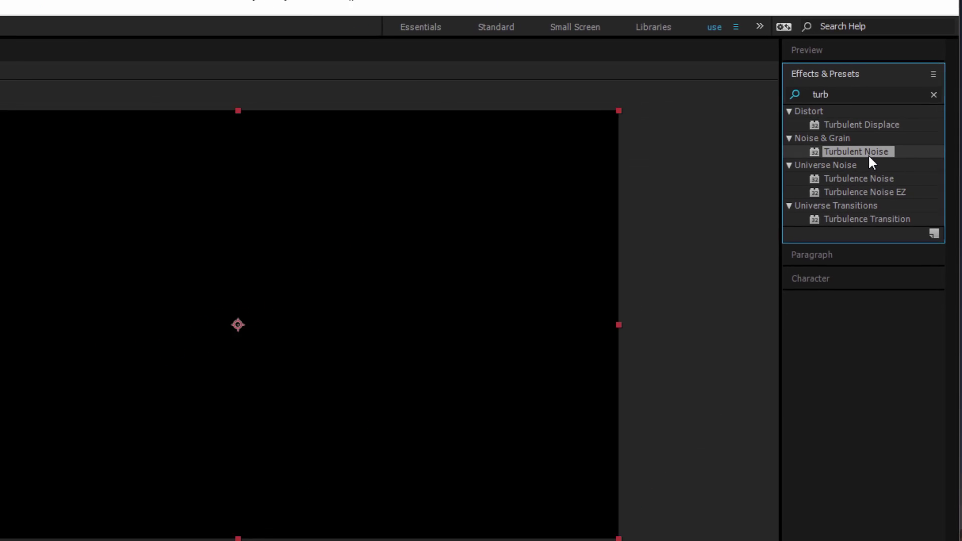
drag(884, 112, 116, 115)
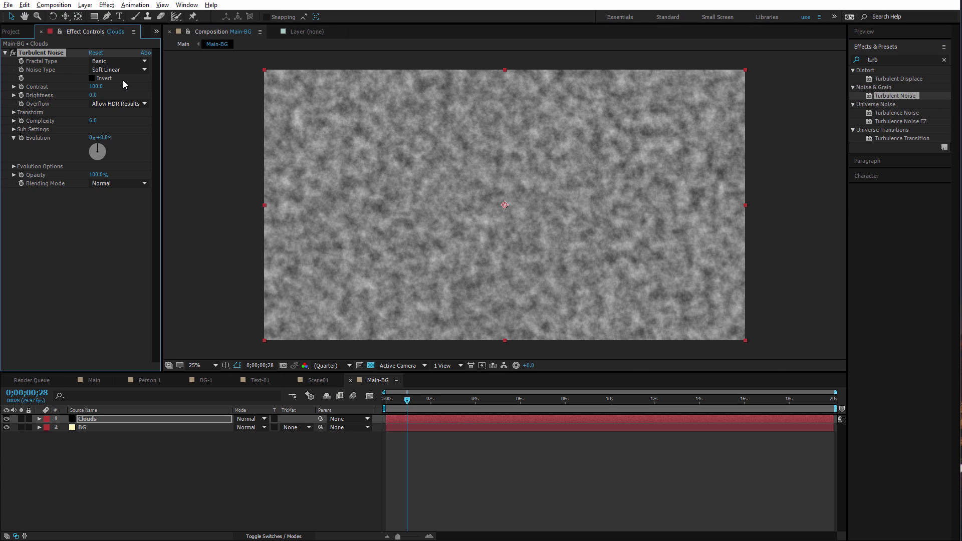
click(98, 86)
text(99)
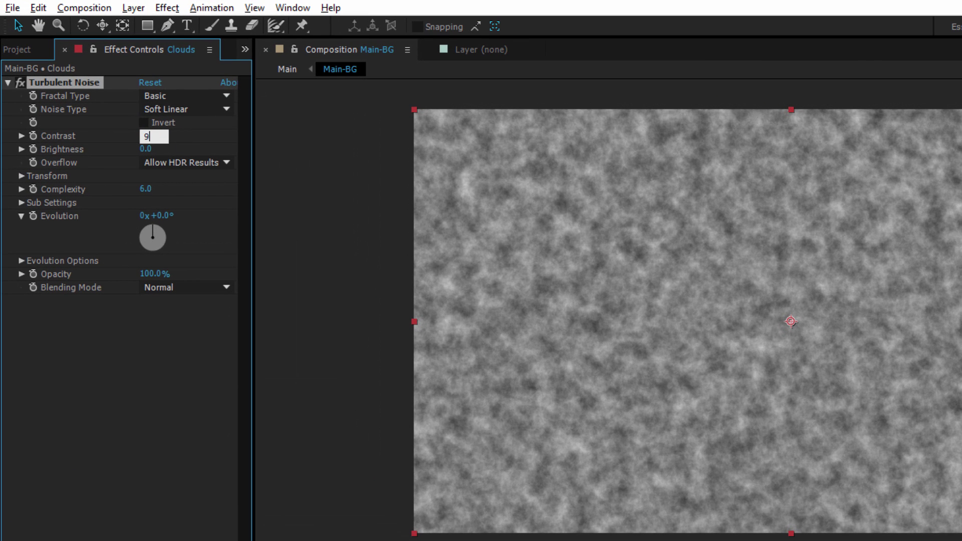
key(Return)
drag(146, 149, 173, 144)
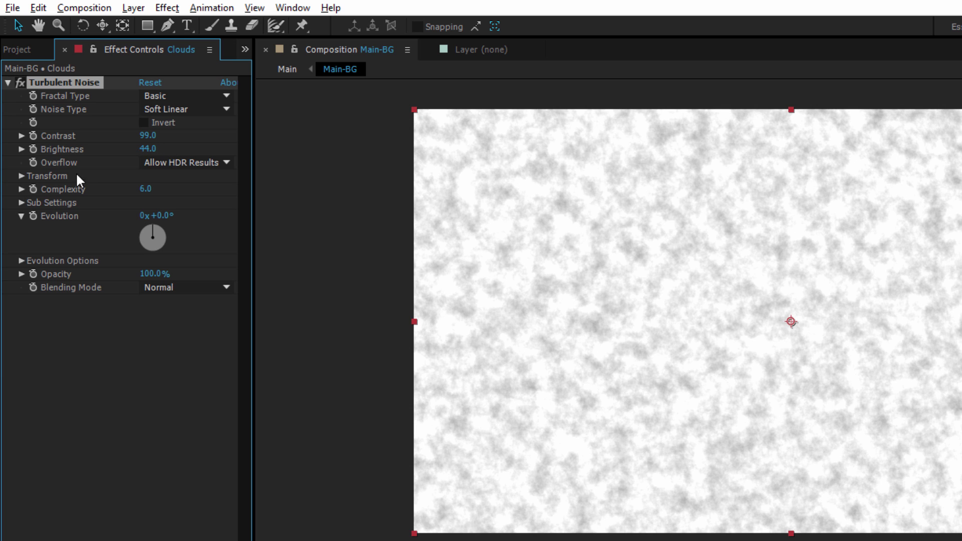
Scale the Turbulent Noise pattern uniformly to about 1003.
click(22, 176)
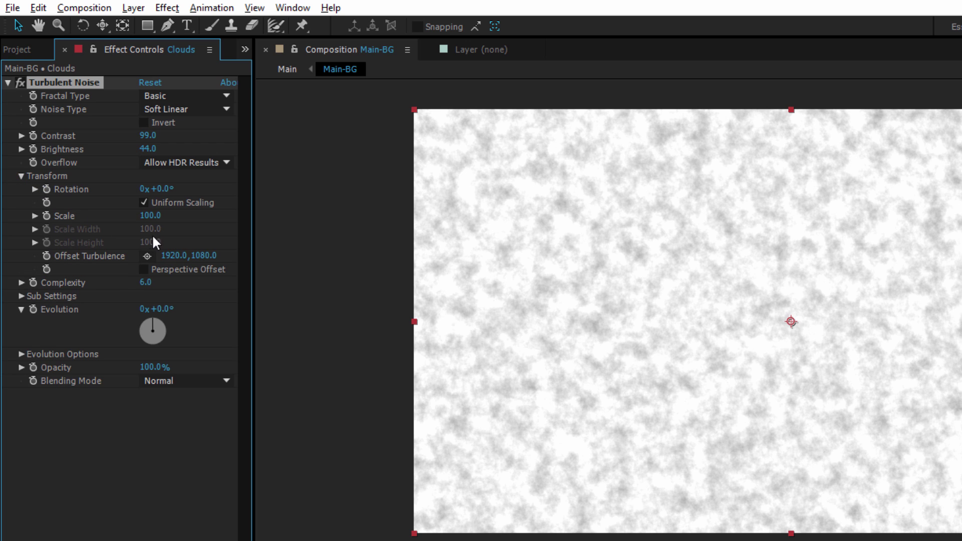
drag(158, 220, 222, 199)
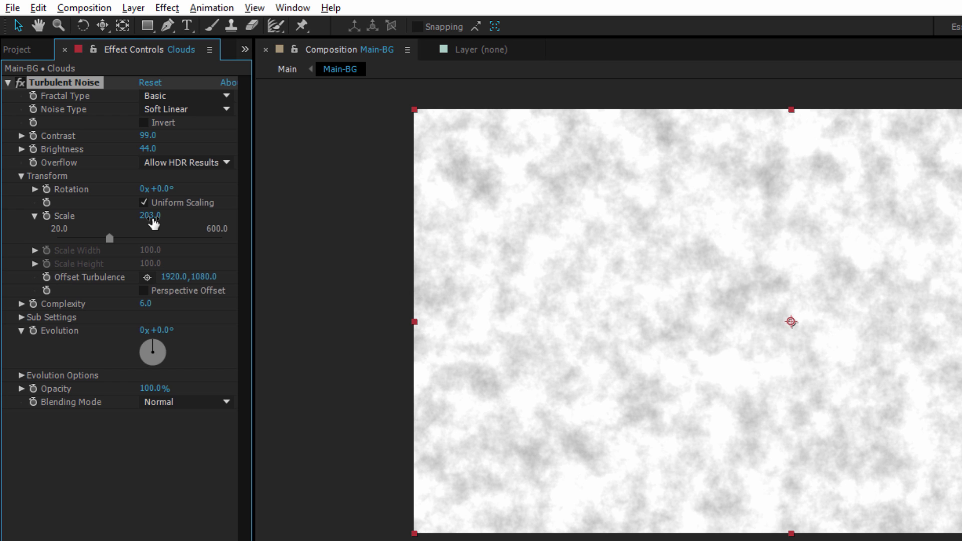
drag(154, 220, 217, 219)
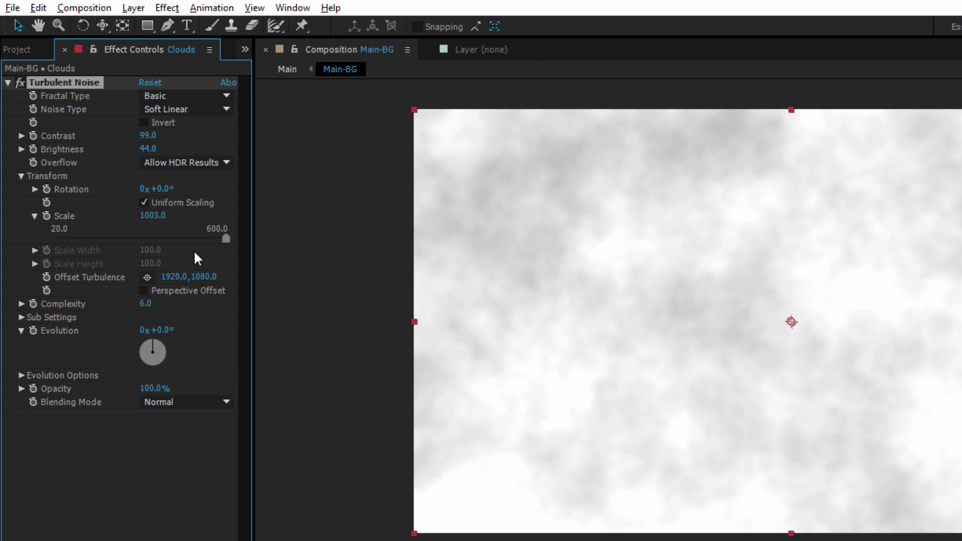
Set the Turbulent Noise's Offset Turbulence to 960, 540.
click(170, 278)
text(8)
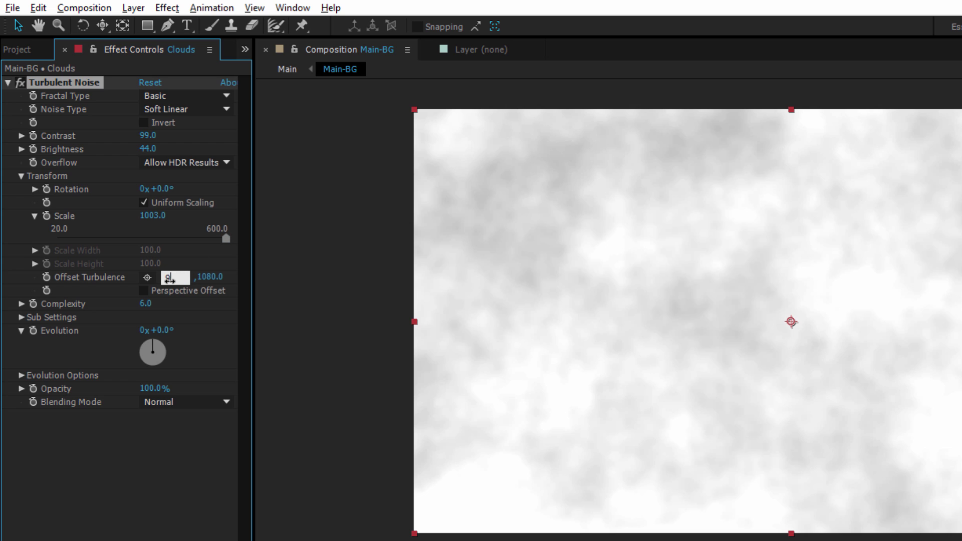
text(60)
key(Tab)
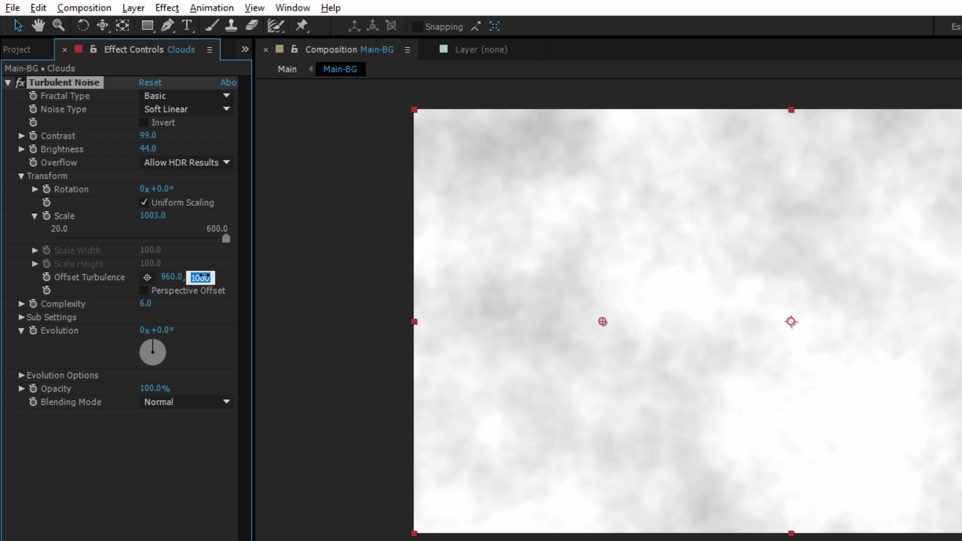
text(540.)
key(Return)
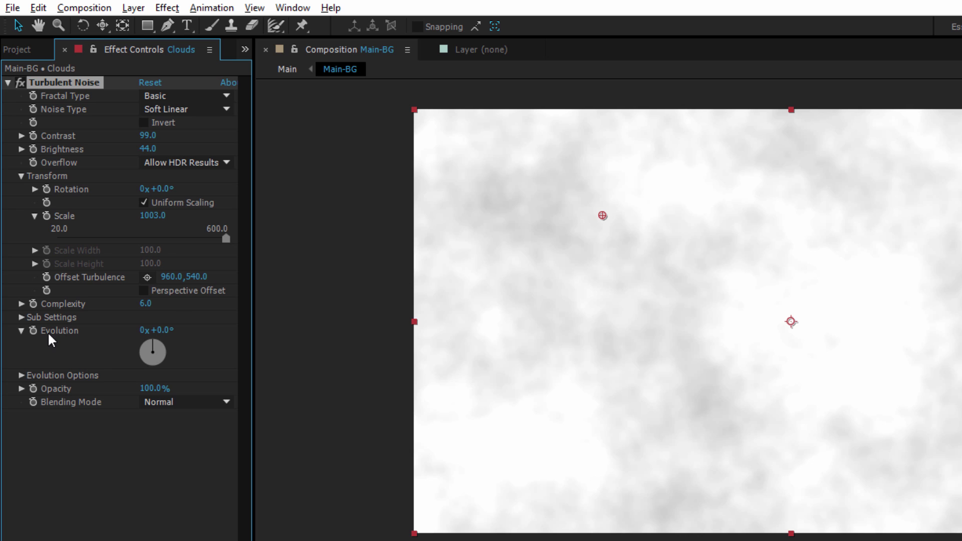
Animate the Turbulent Noise's Evolution with the expression time*50, preview the motion and return to the first frame.
alt+click(32, 327)
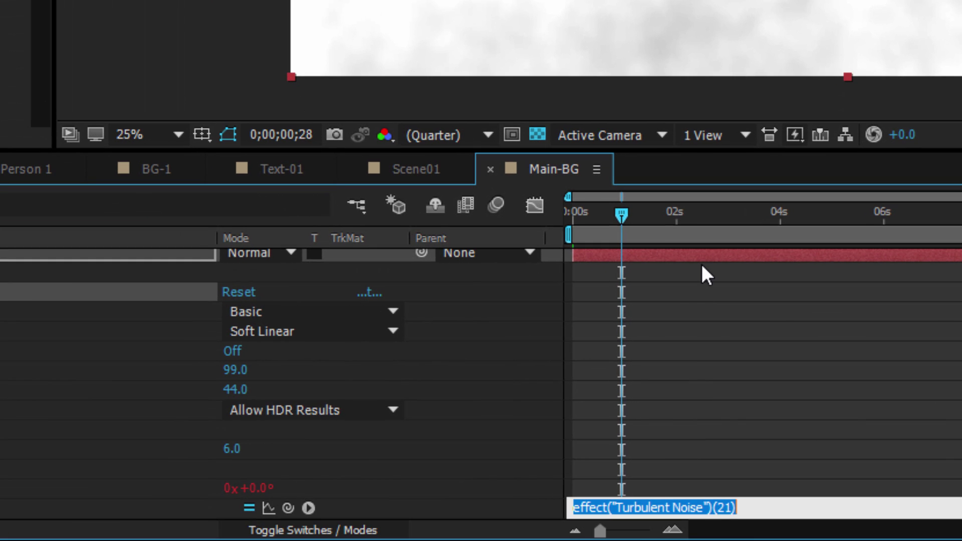
text(time)
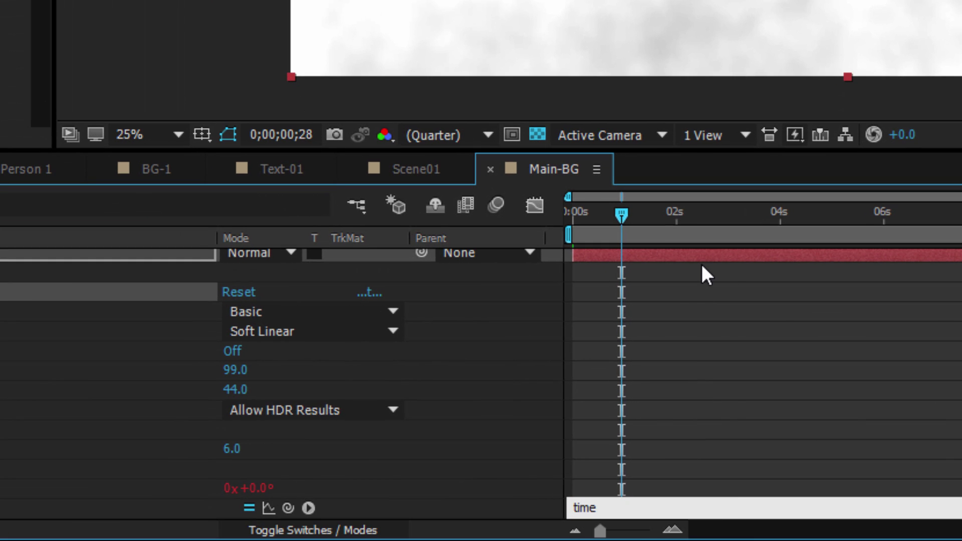
text(*50)
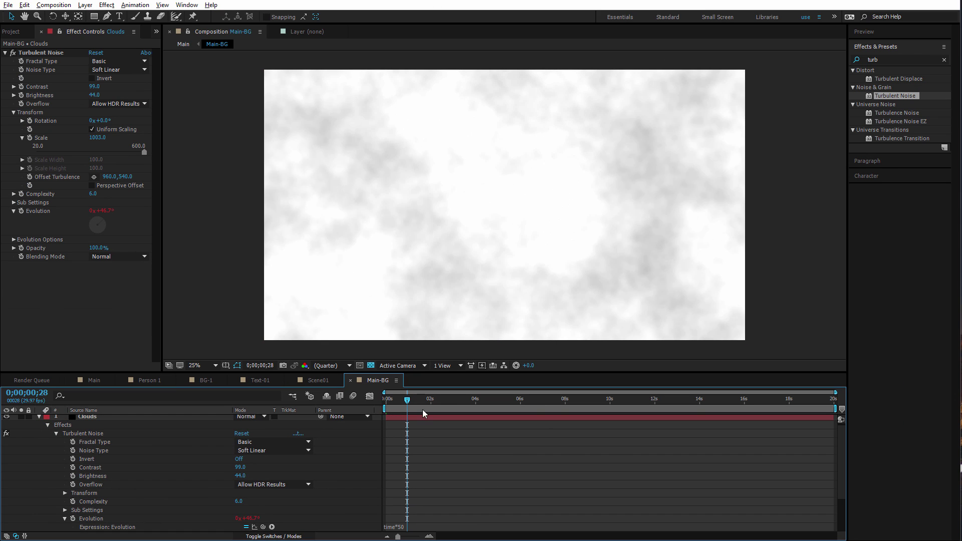
drag(405, 397, 463, 399)
key(Home)
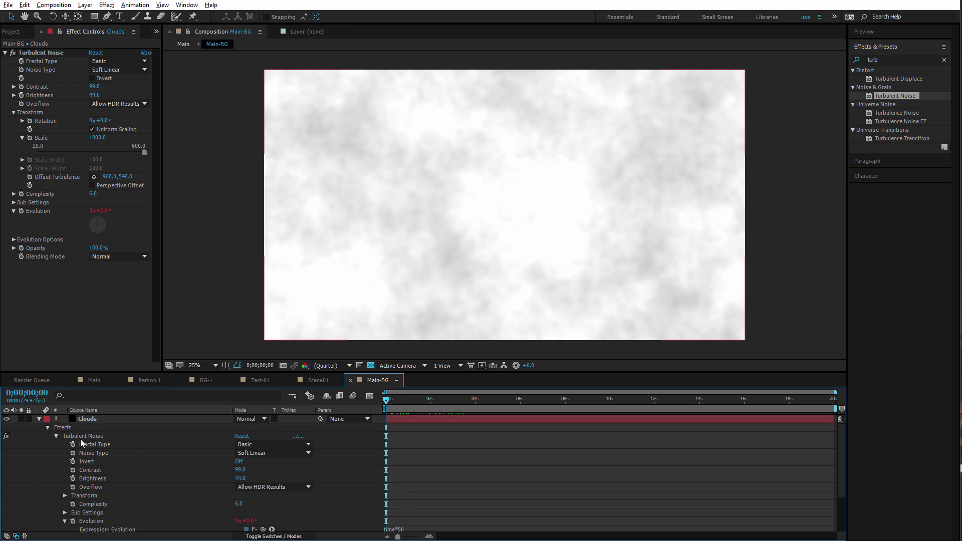
click(40, 419)
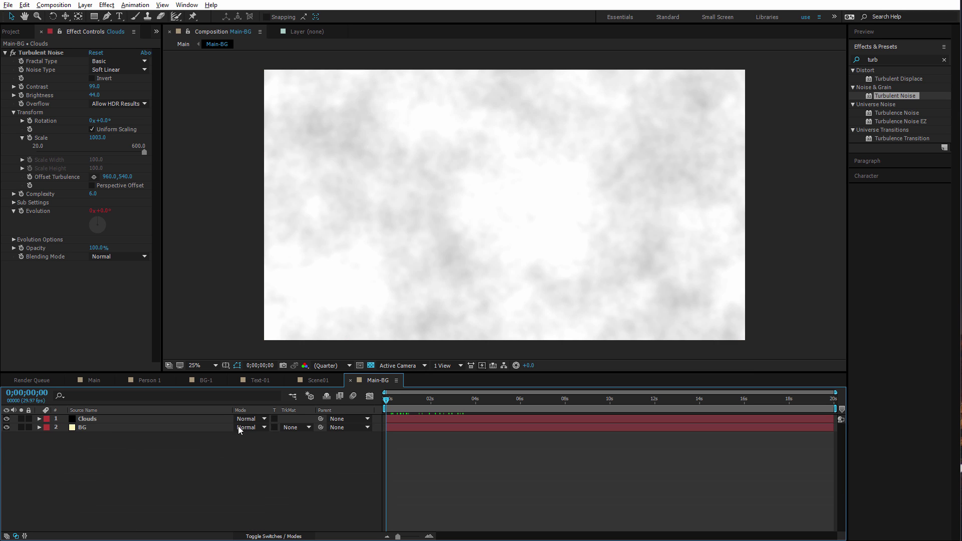
Set the Clouds layer's blending mode to Multiply.
click(247, 419)
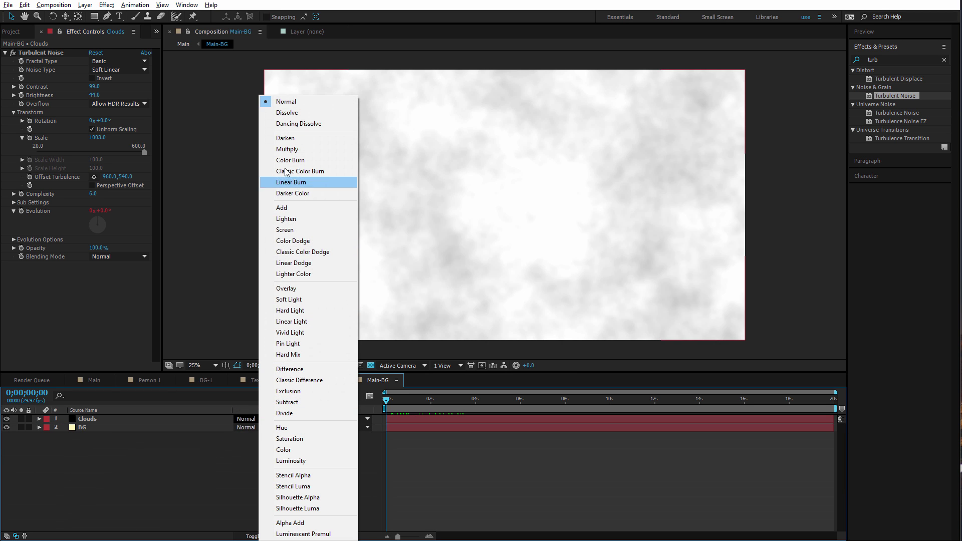
click(301, 149)
click(220, 470)
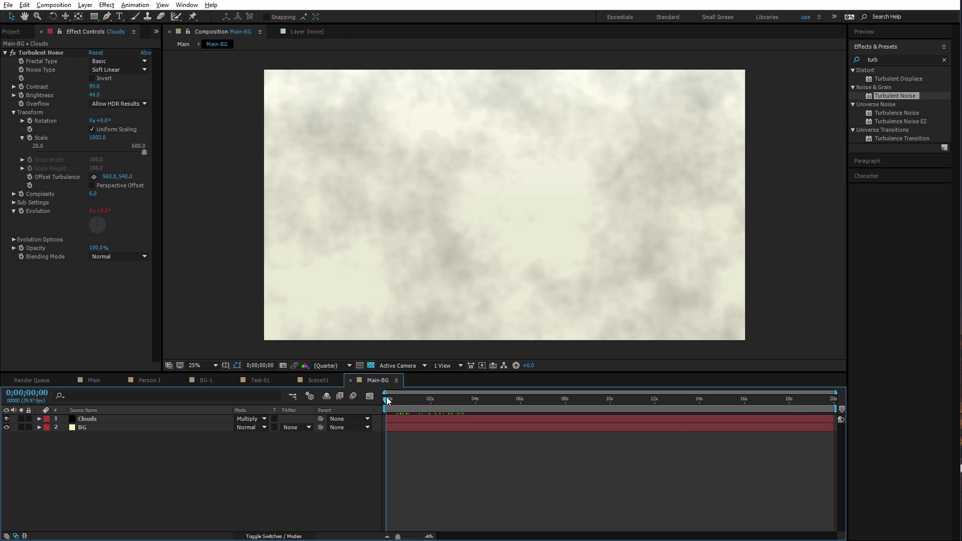
drag(386, 397, 363, 404)
Lower the Clouds layer's opacity to 42%, keeping the Turbulent Noise effect's own opacity at 100%.
click(143, 418)
click(97, 252)
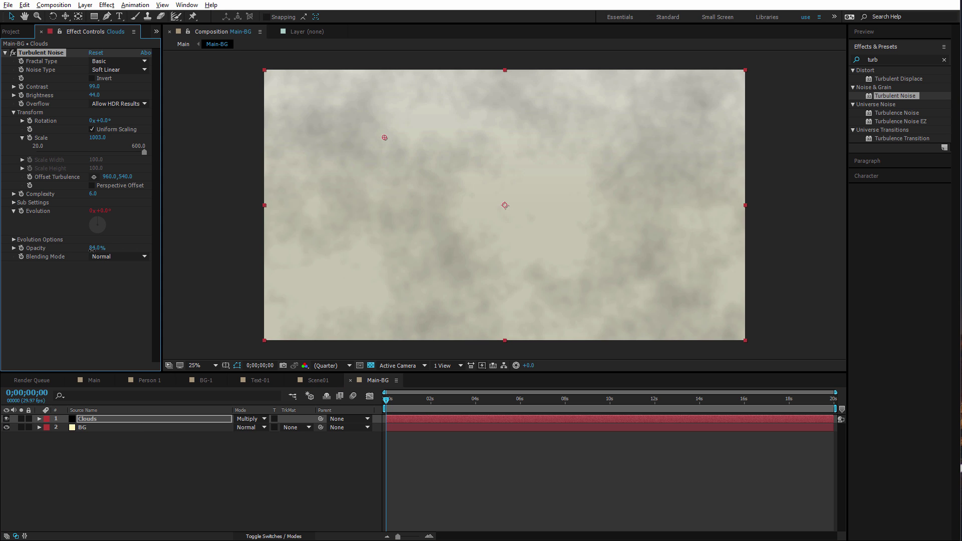
key(t)
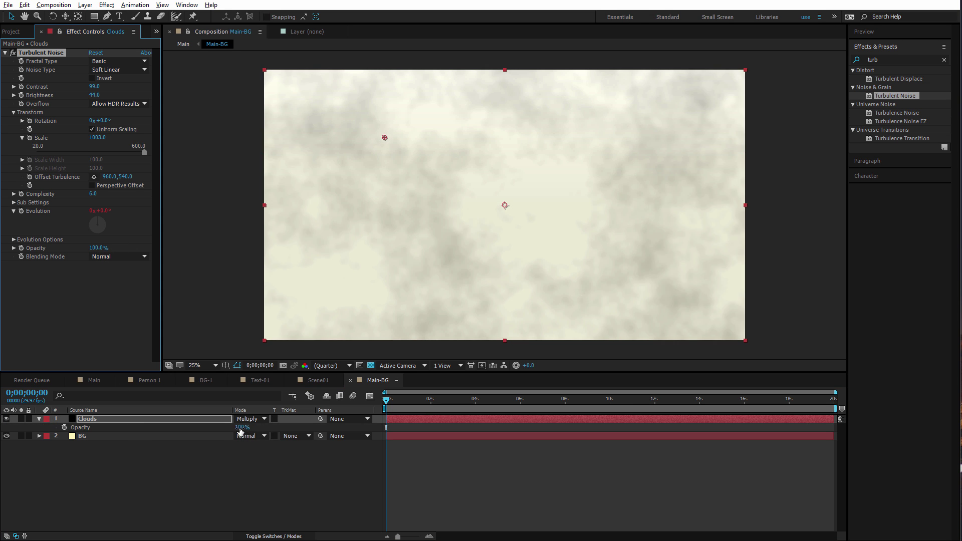
drag(240, 428, 203, 421)
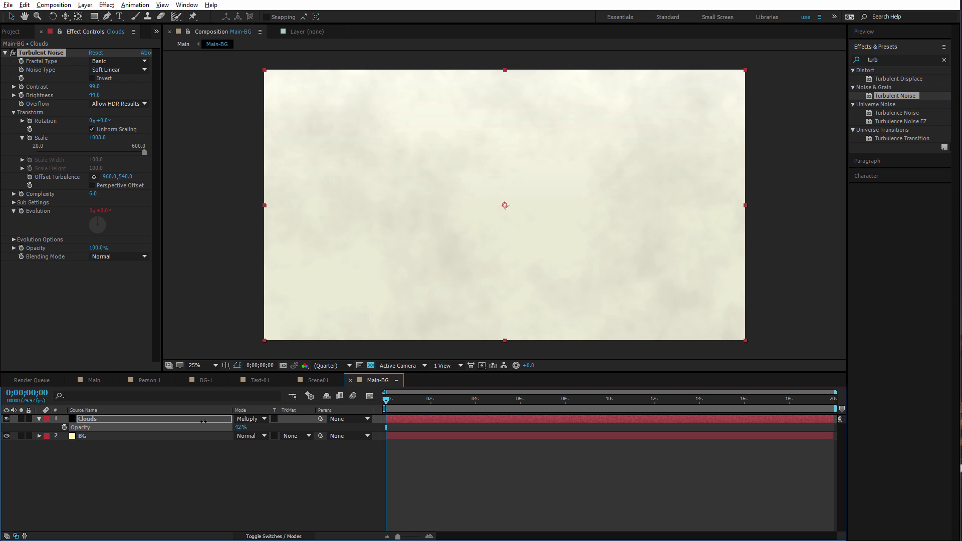
Preview the cloudy background behind the double-exposure scene in the Main composition.
click(95, 381)
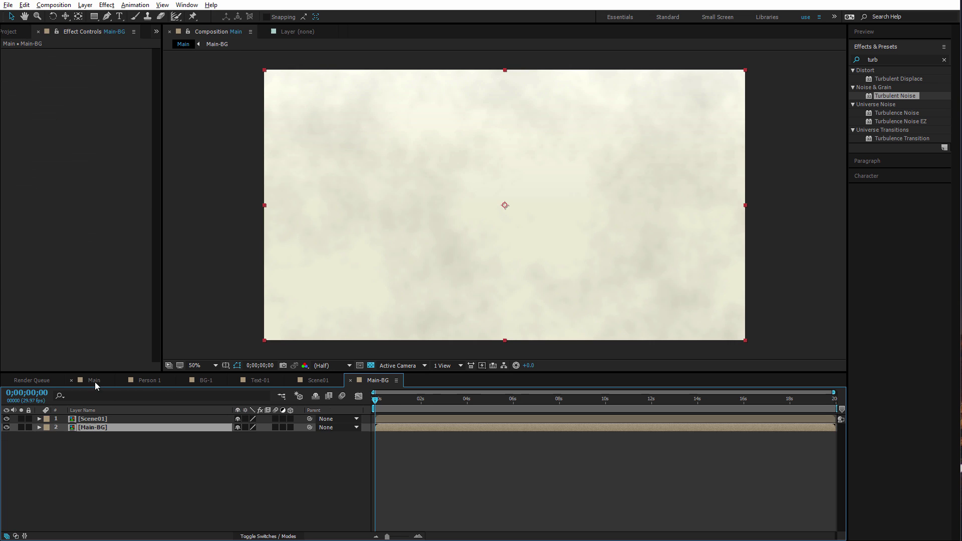
click(109, 447)
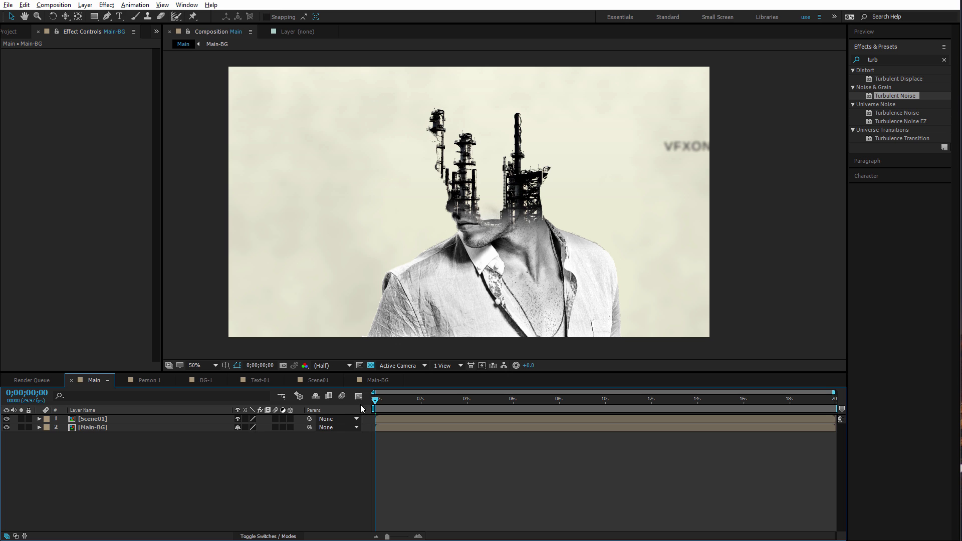
key(space)
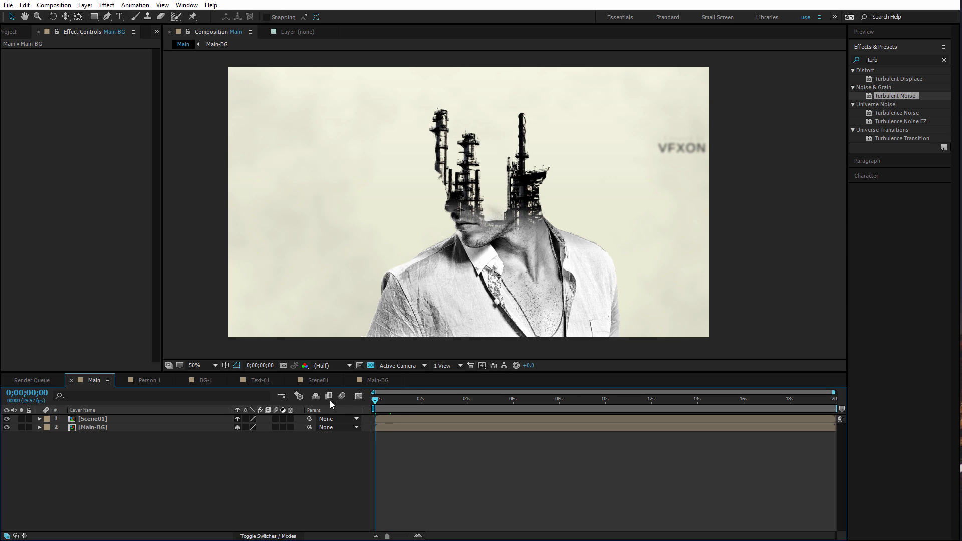
Raise the Clouds layer's opacity in Main-BG and check the stronger clouds in the Main composition at 0;00;01;08.
click(377, 381)
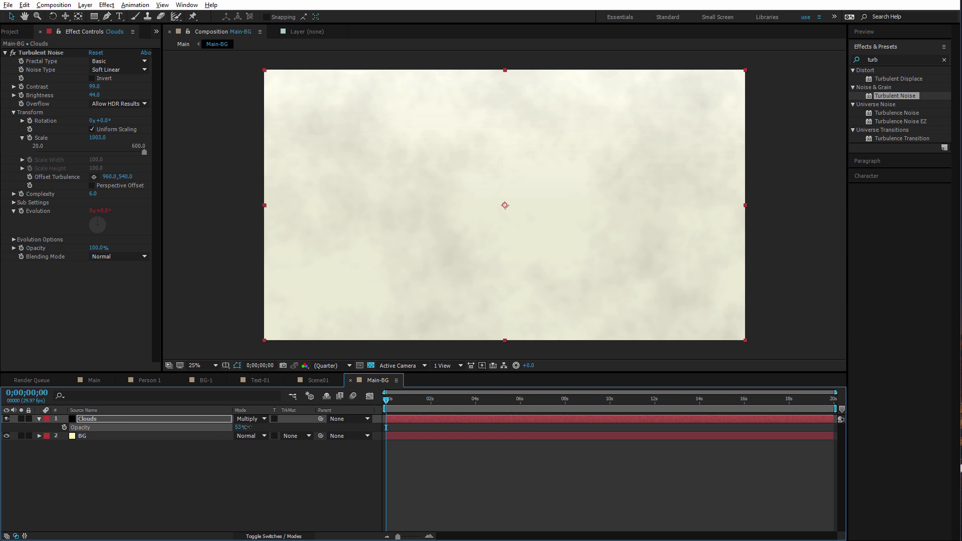
drag(249, 427, 300, 426)
click(94, 380)
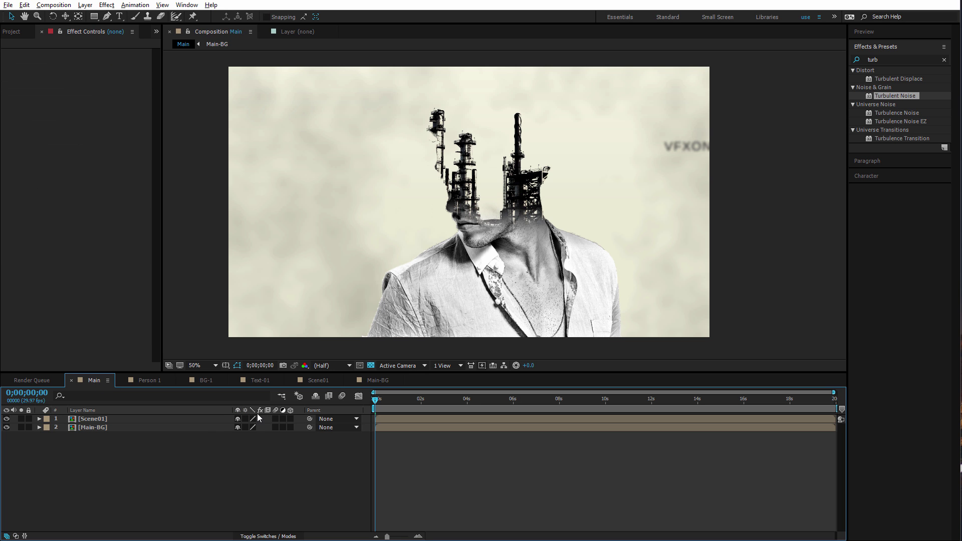
drag(386, 399, 404, 400)
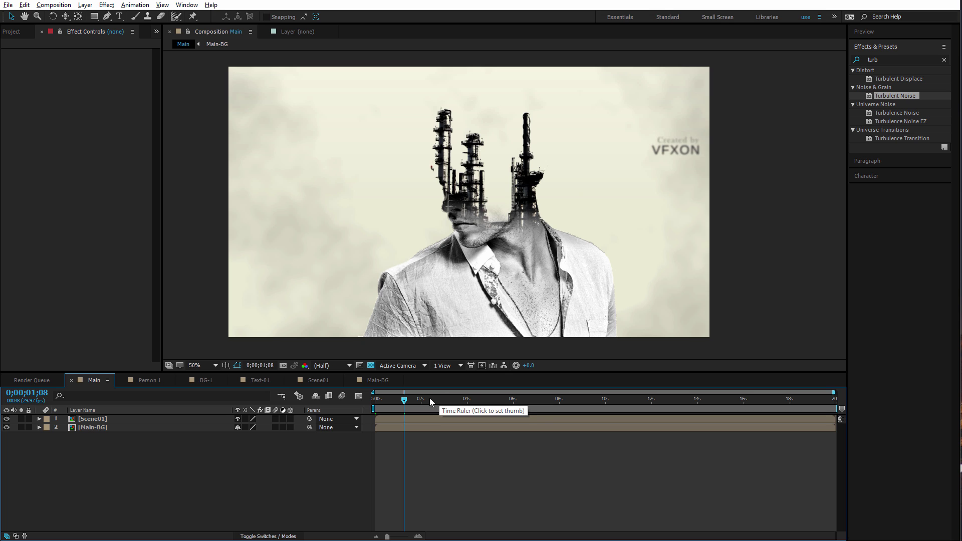
Try splitting the shot at 0;00;02;10 in Main by duplicating Scene01, starting the copy there and cutting the original's remainder.
click(429, 399)
click(106, 419)
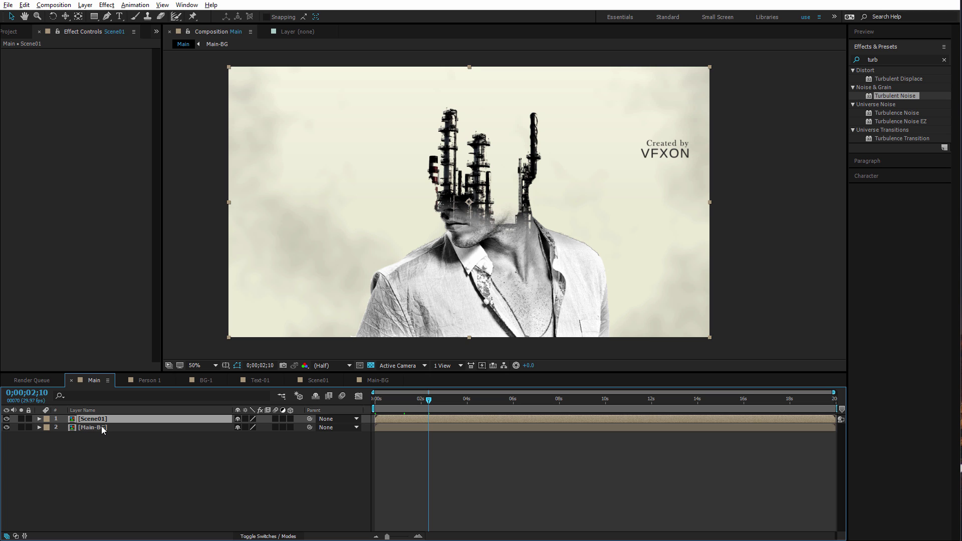
key(ctrl+d)
drag(387, 419, 441, 418)
click(421, 427)
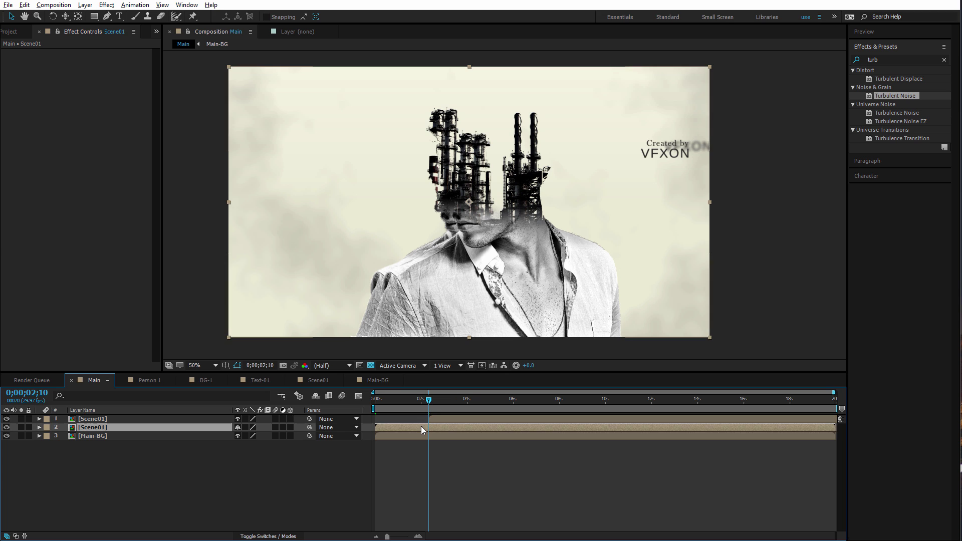
key(ctrl+shift+d)
key(Delete)
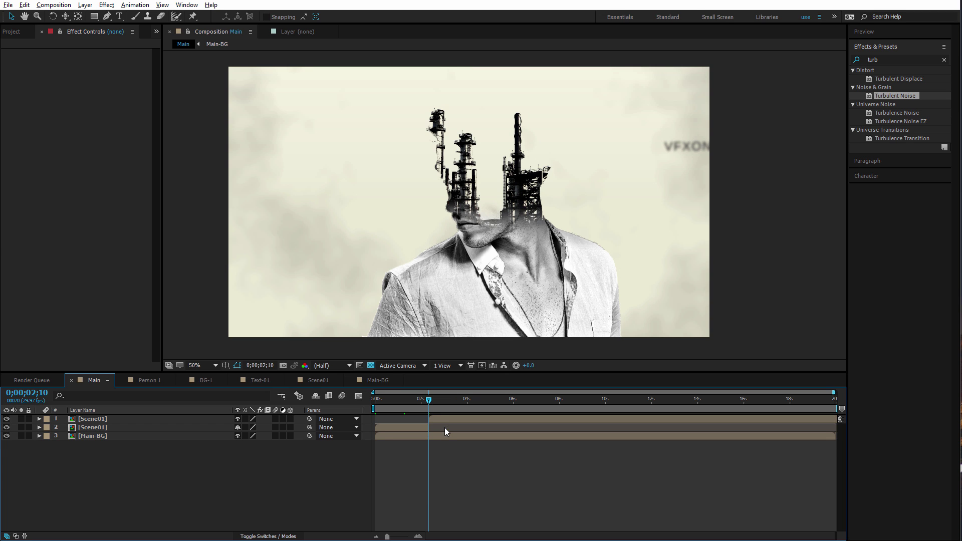
Check the cut at 0;00;02;25 and delete the duplicated Scene01 layer from Main.
mouse_move(428, 401)
mouse_down()
mouse_move(399, 407)
mouse_move(444, 410)
mouse_move(408, 400)
mouse_move(438, 402)
mouse_up()
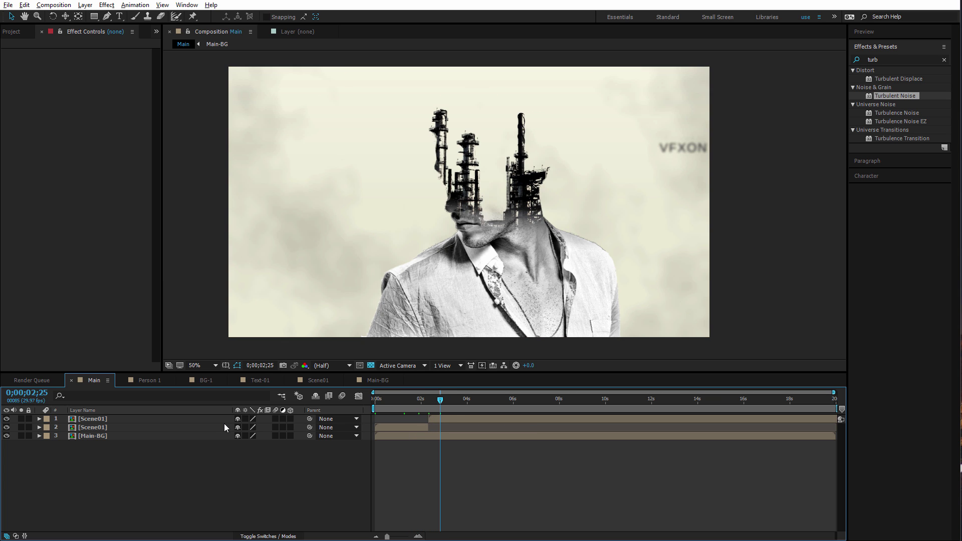
click(115, 428)
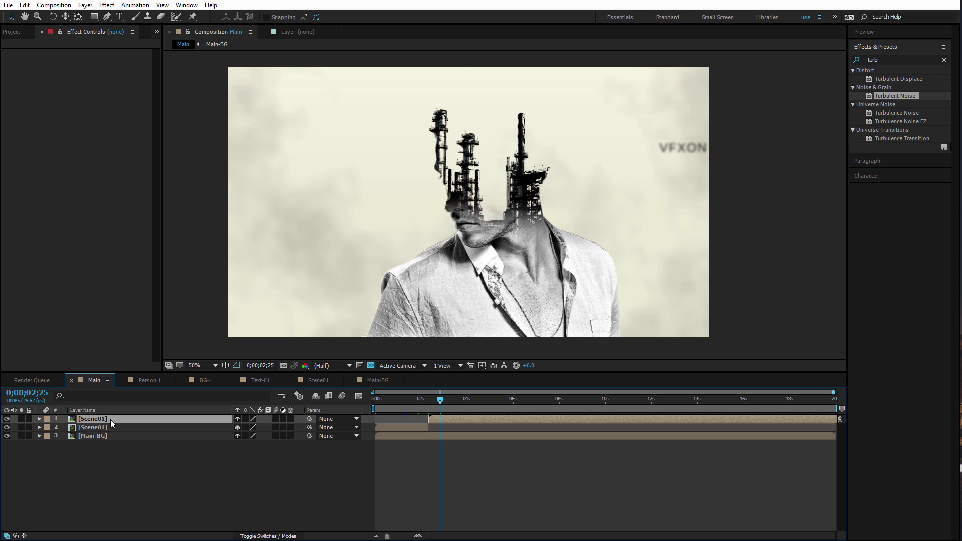
key(Delete)
Extend the remaining Scene01 layer's end past 4 seconds in Main and check the scene at 0;00;03;01, including inside Scene01.
click(396, 402)
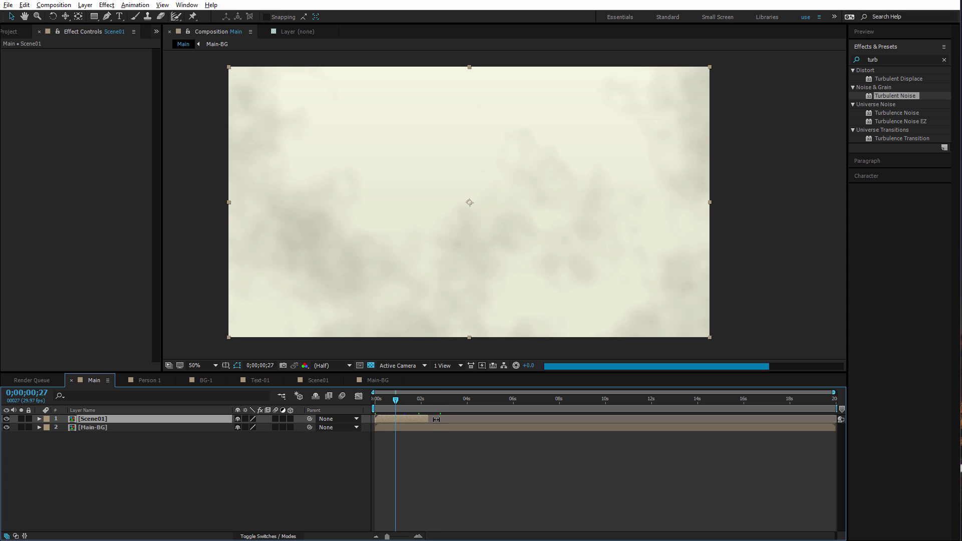
drag(429, 419, 448, 399)
click(434, 400)
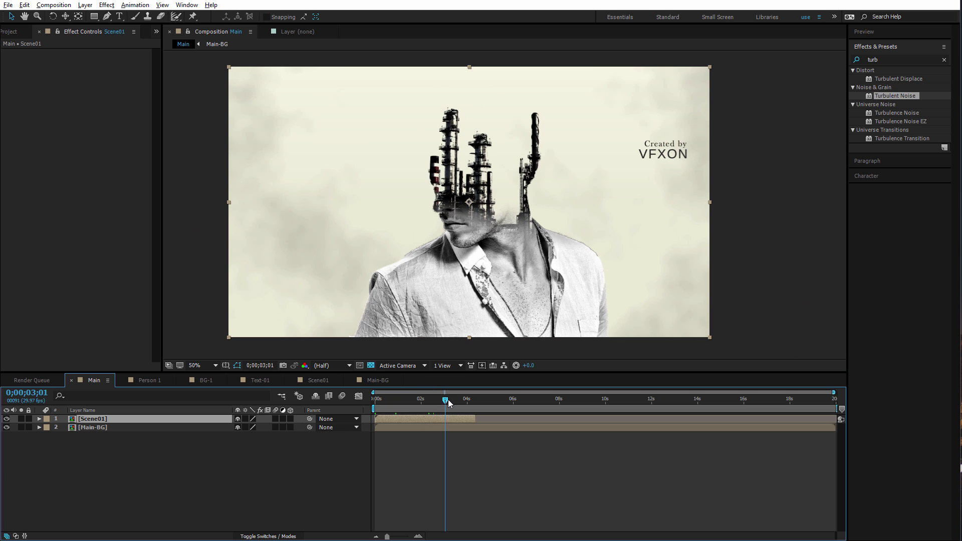
click(323, 380)
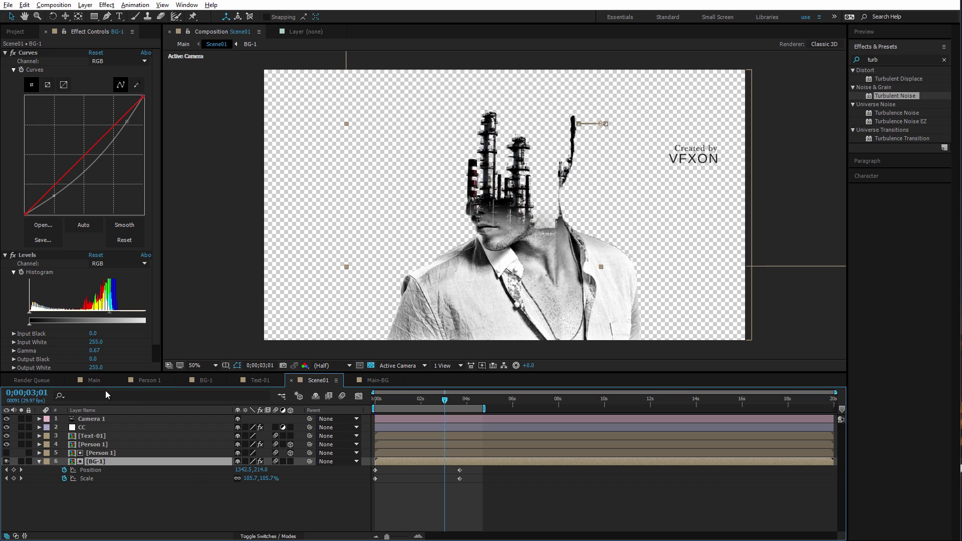
click(93, 382)
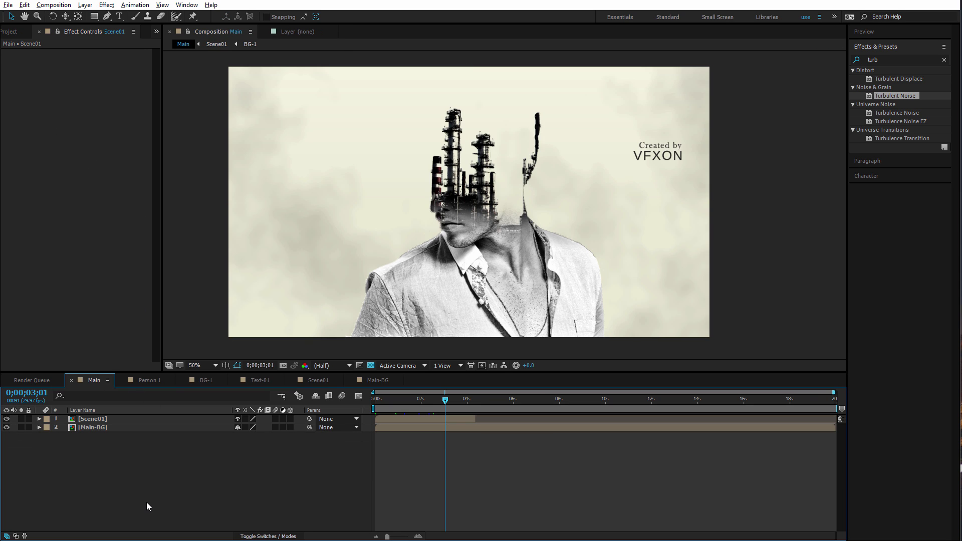